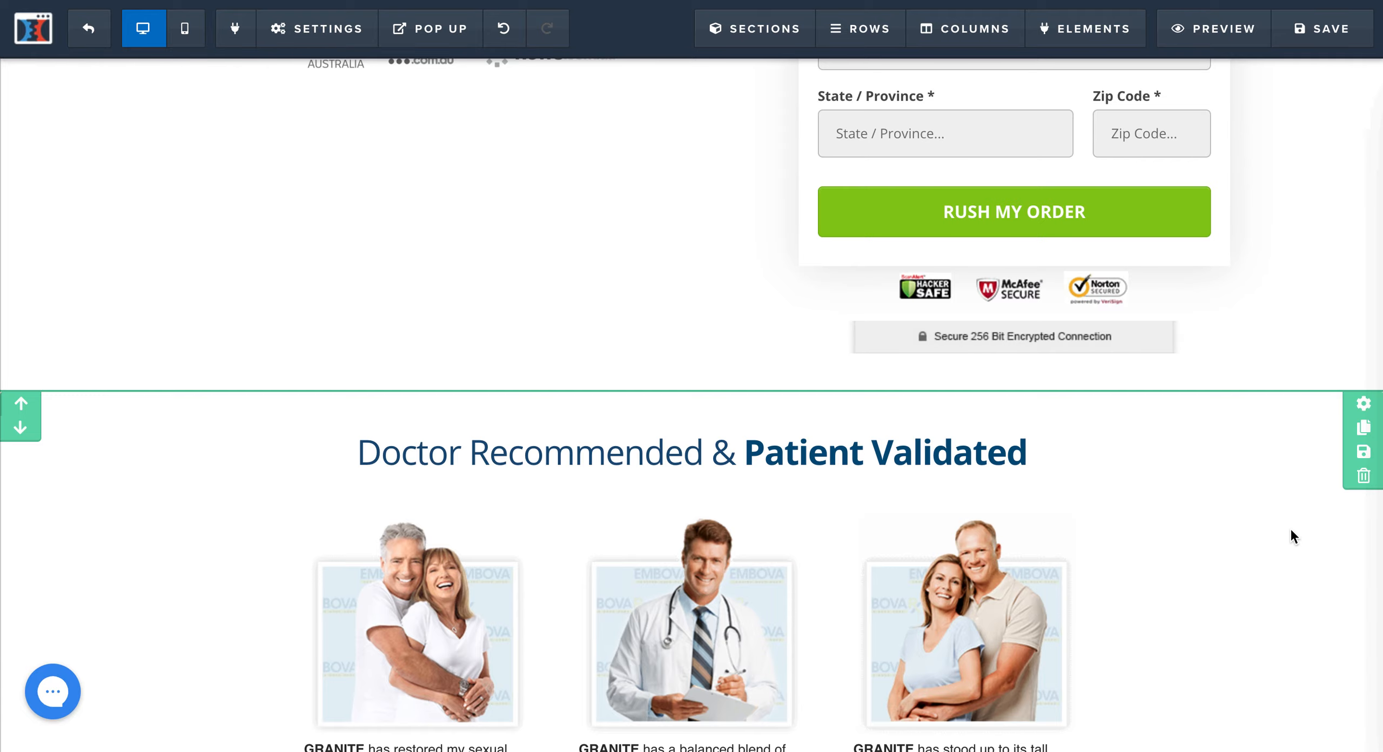
- Unhide the three hidden SMART-PRODUCT-SELECTOR sections on the page
scroll(1321, 622, down, 20)
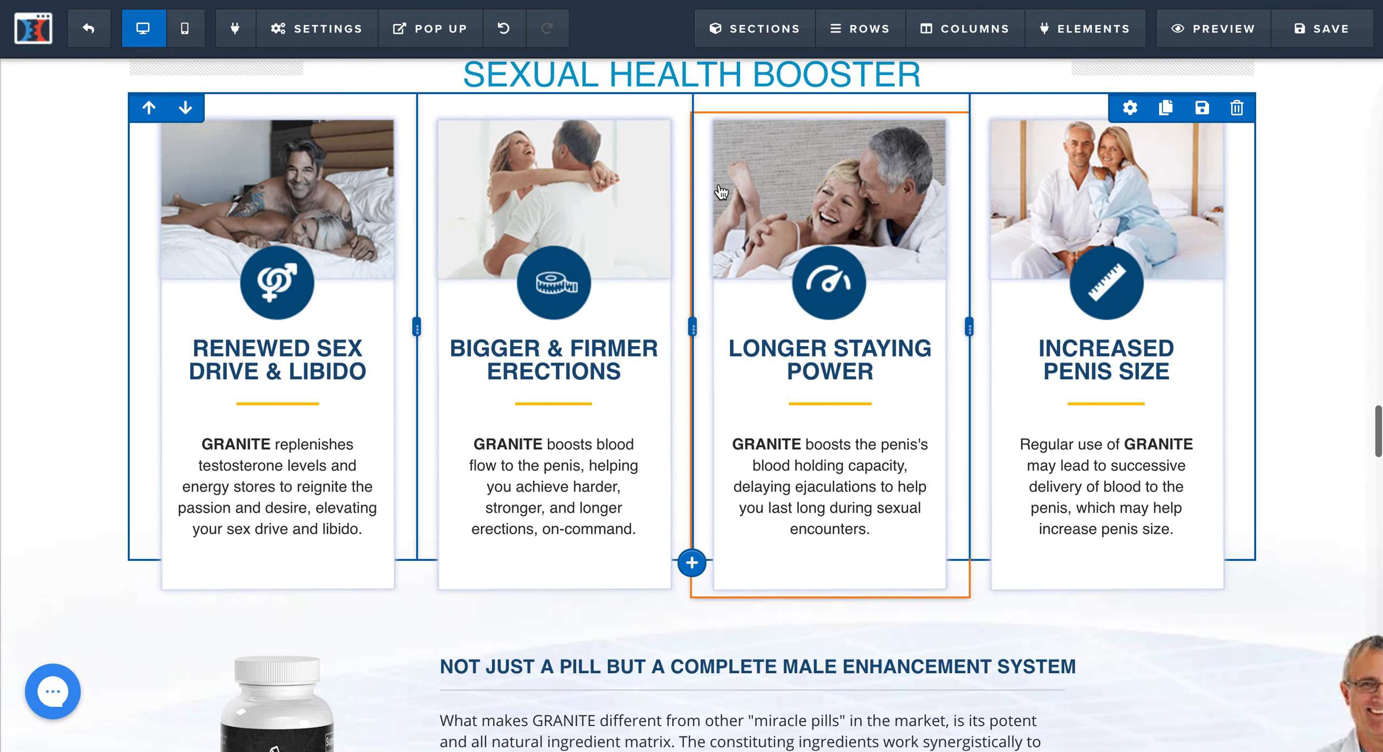
mouse_move(759, 28)
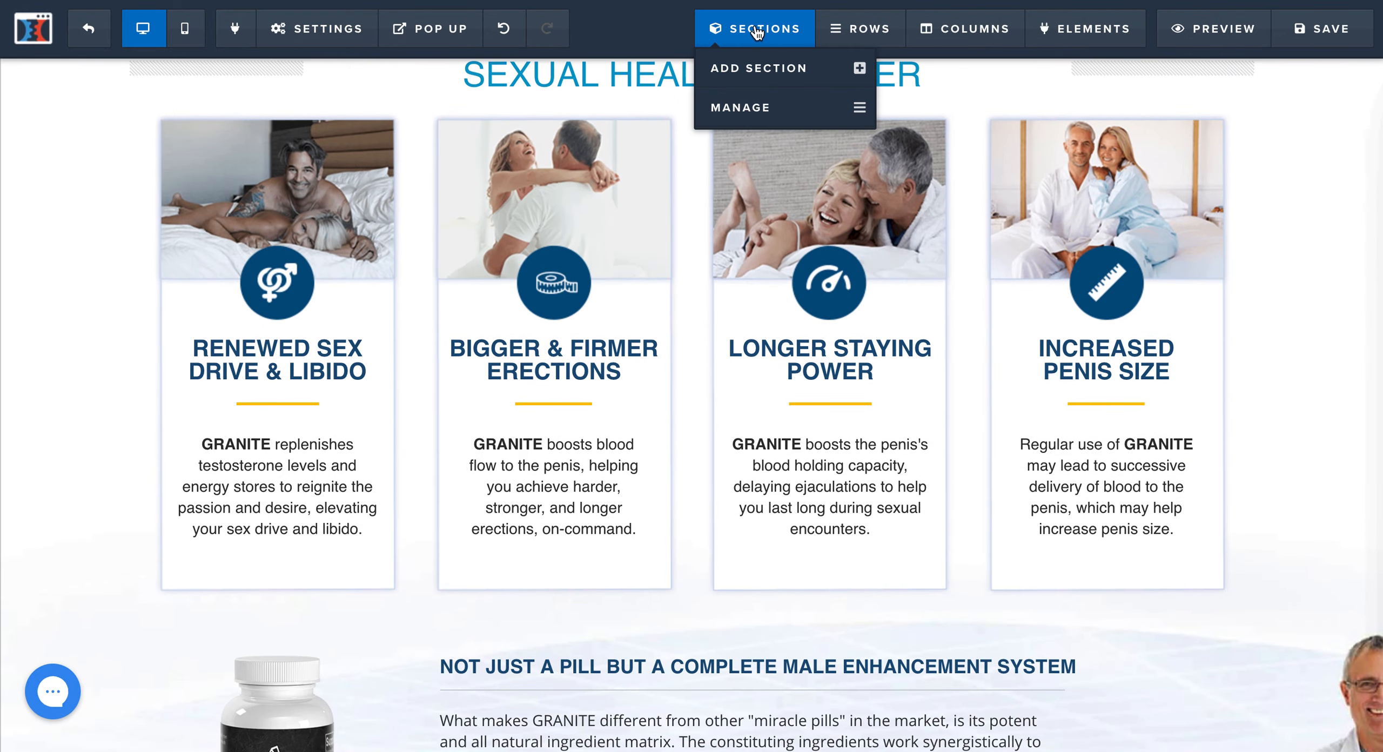
click(756, 110)
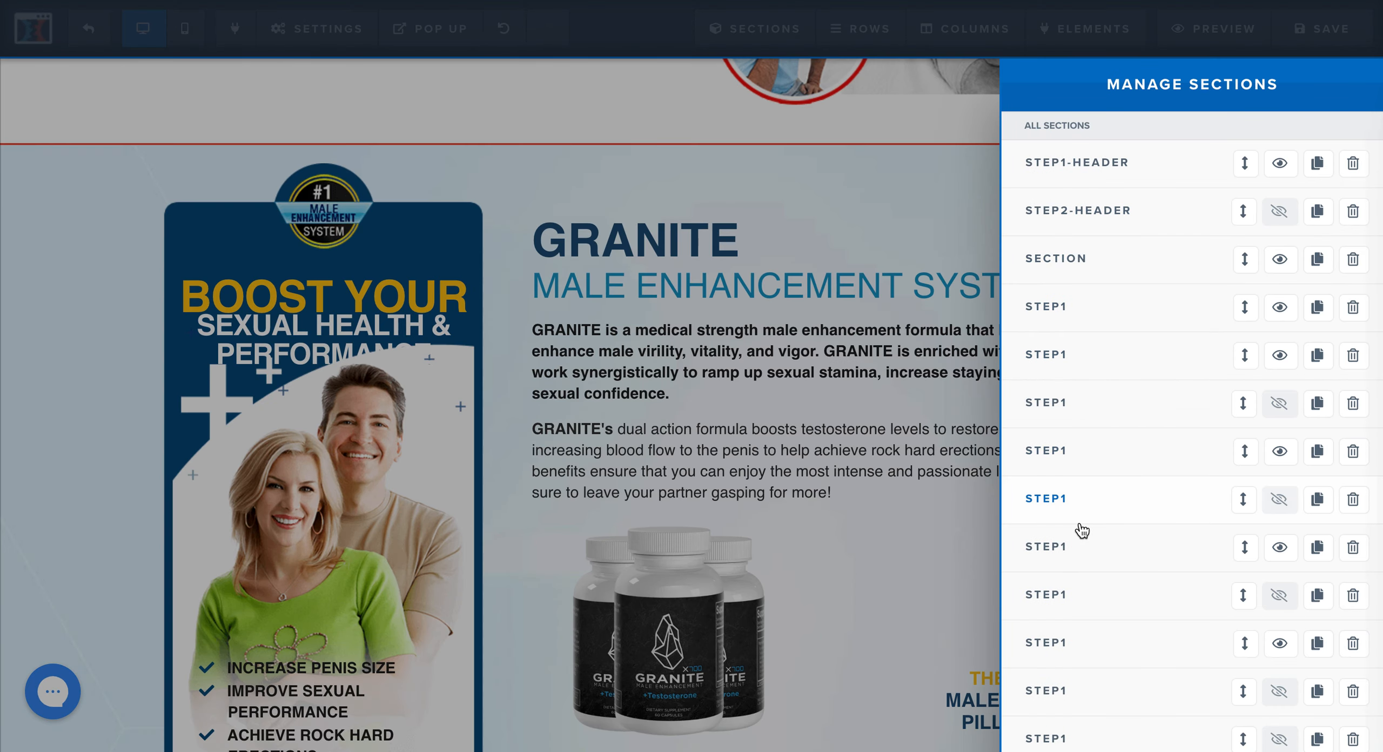
scroll(1078, 531, down, 5)
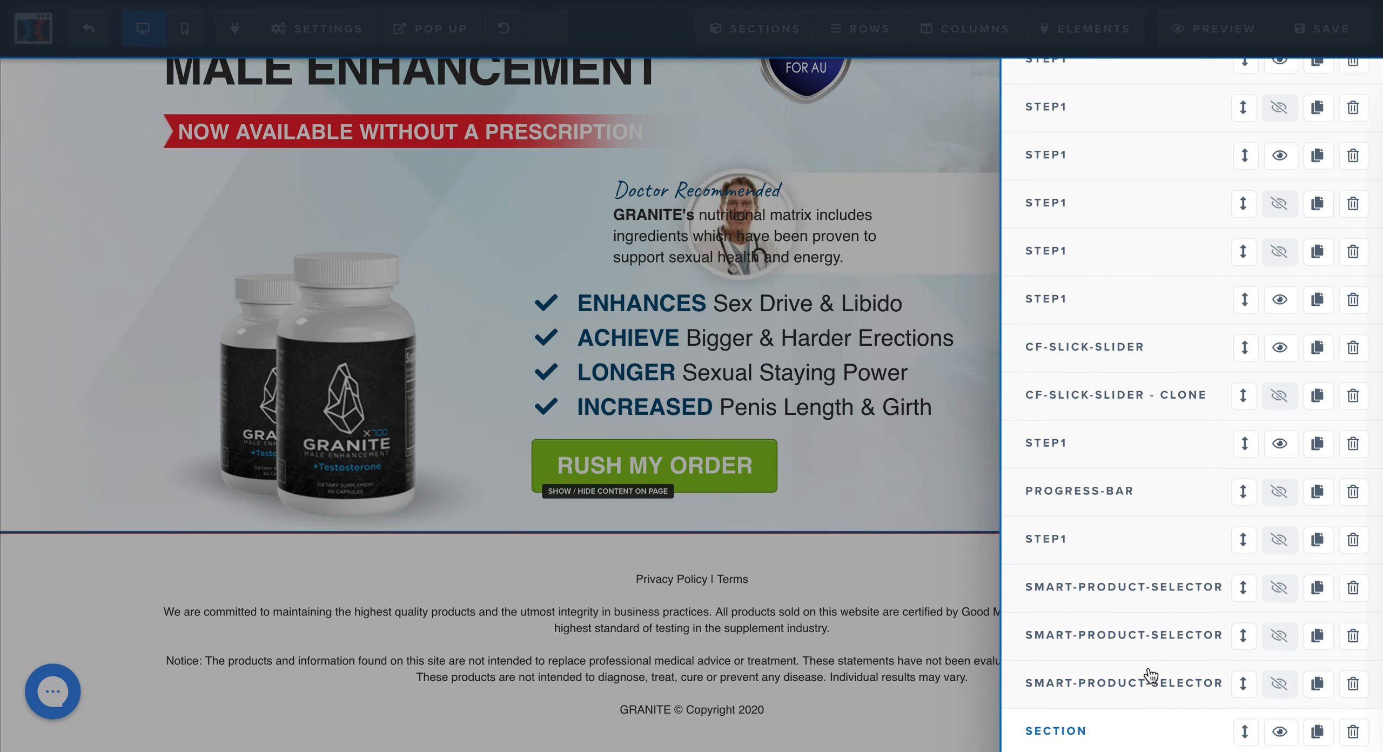
click(1280, 588)
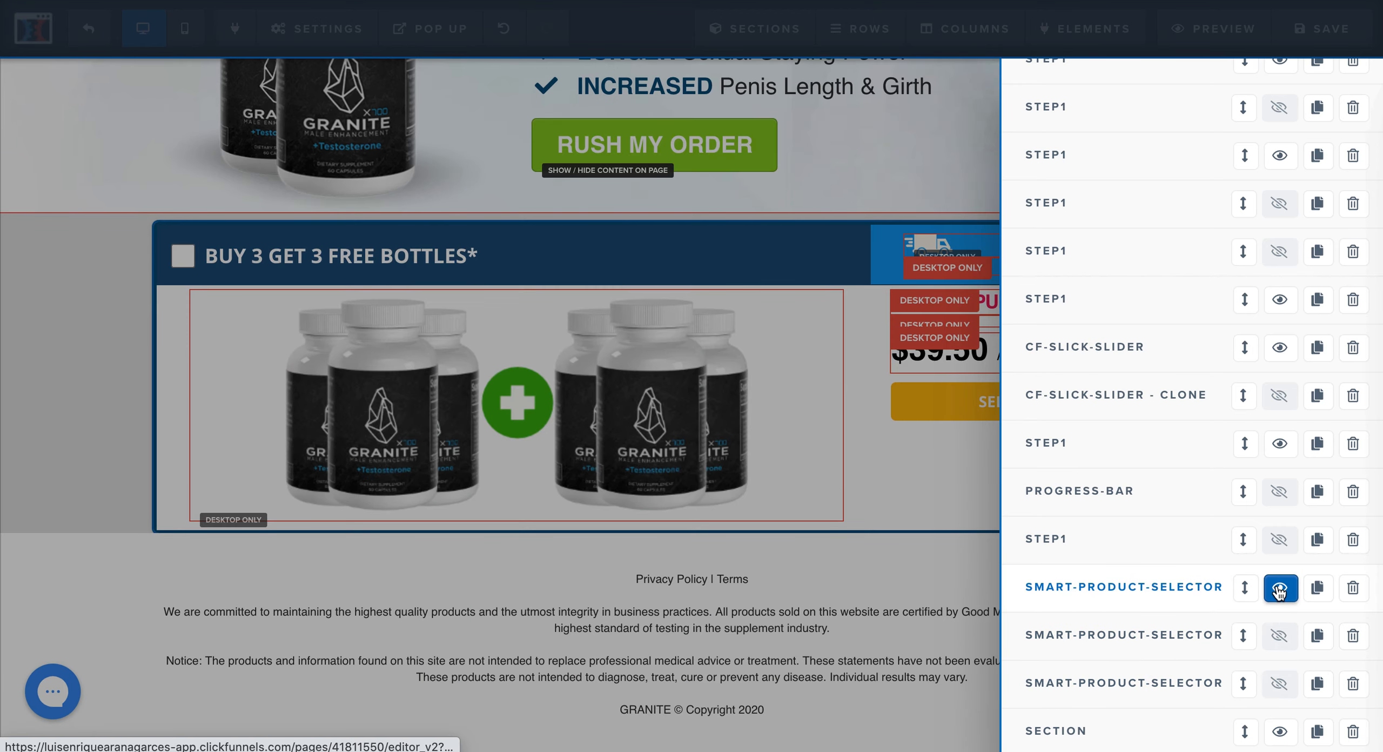
click(1279, 637)
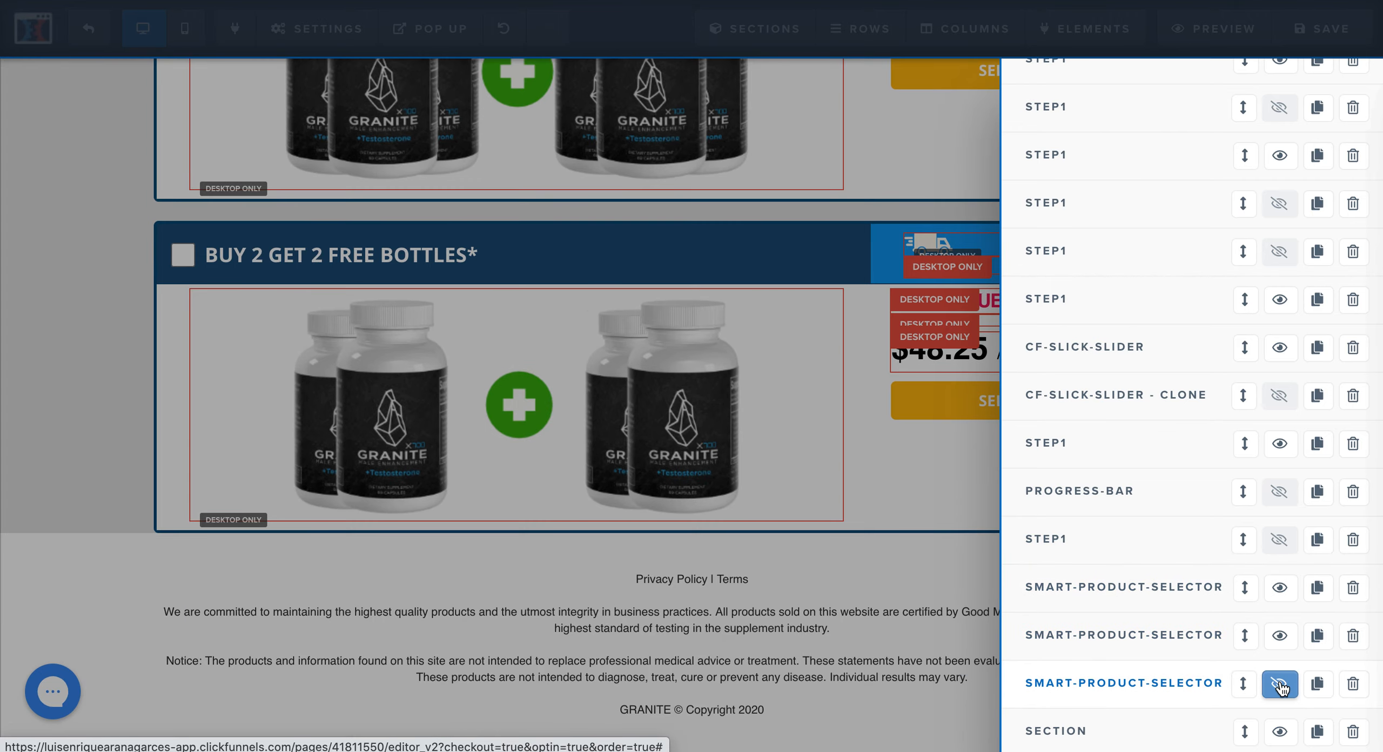
click(1280, 685)
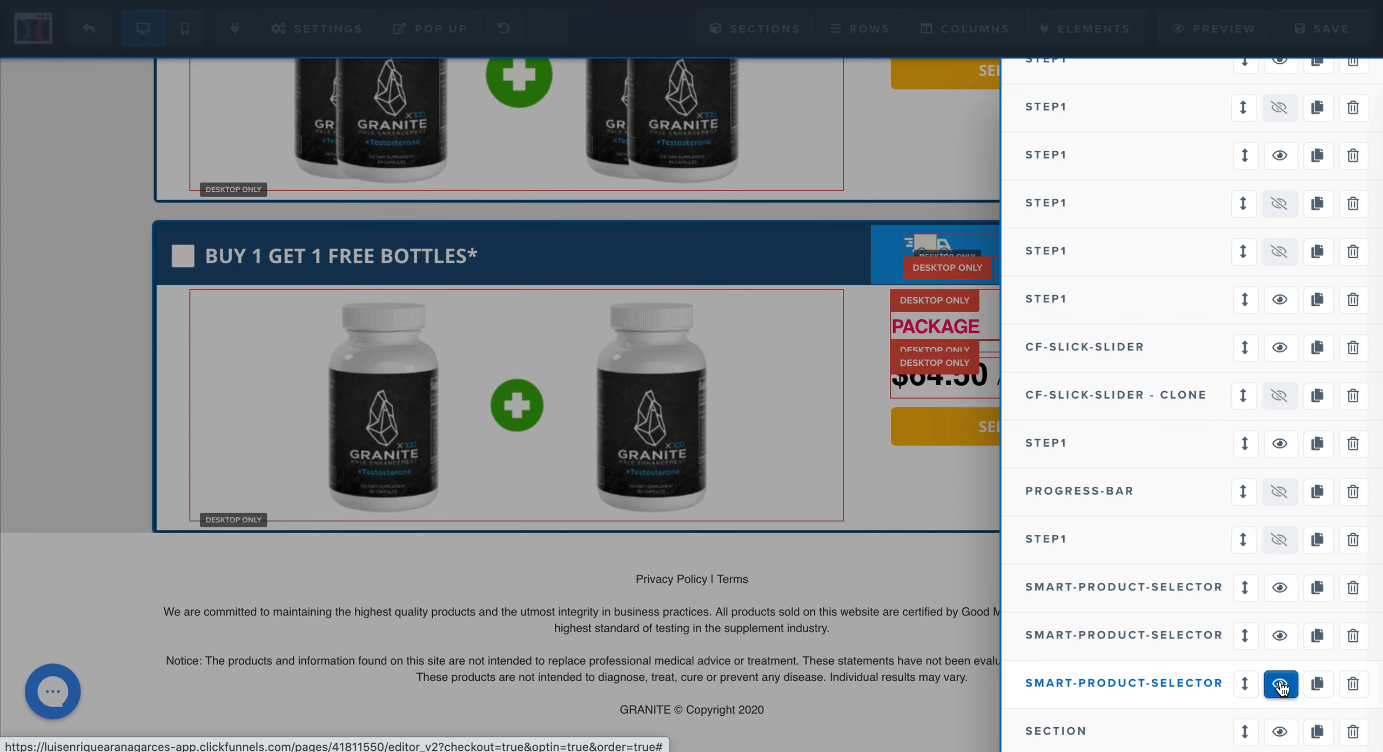
click(884, 494)
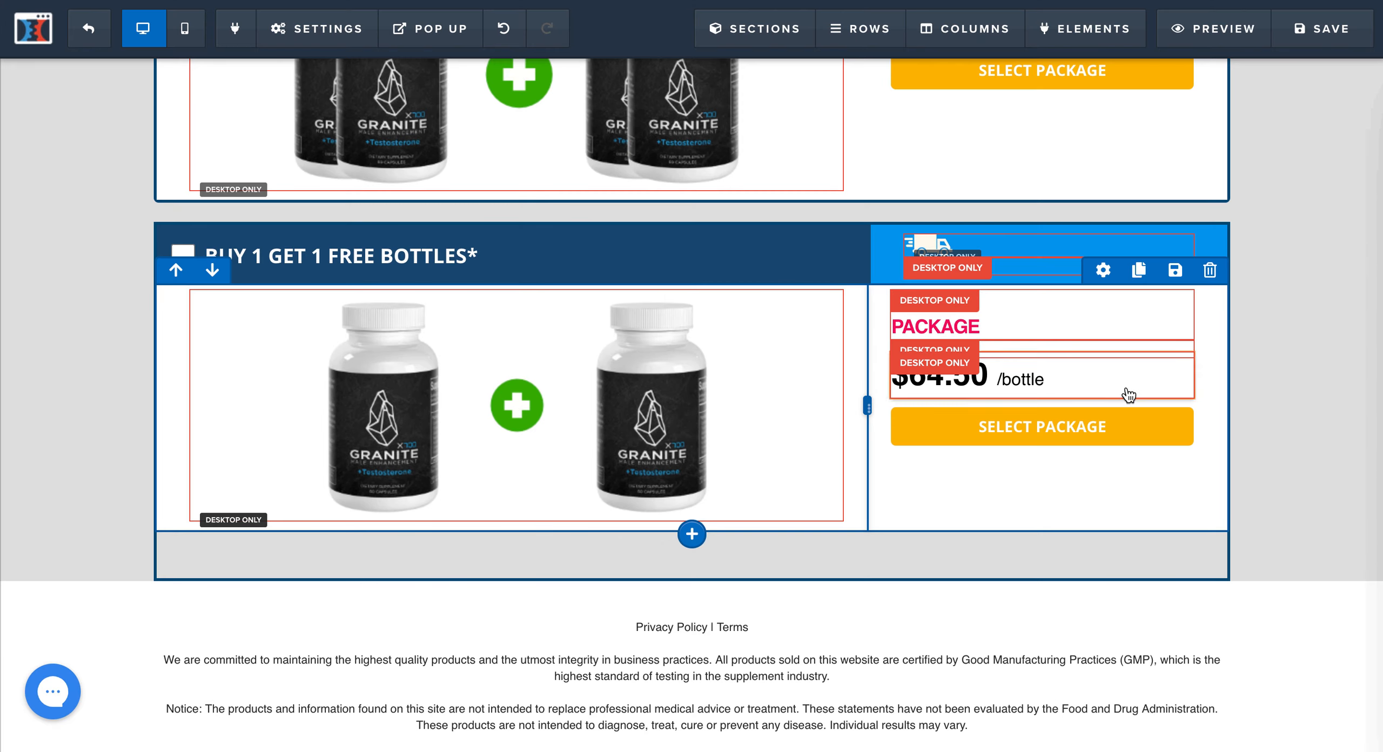
- Check the title in the CSS info of the BUY 3 GET 3 FREE BOTTLES* section
scroll(1294, 404, up, 10)
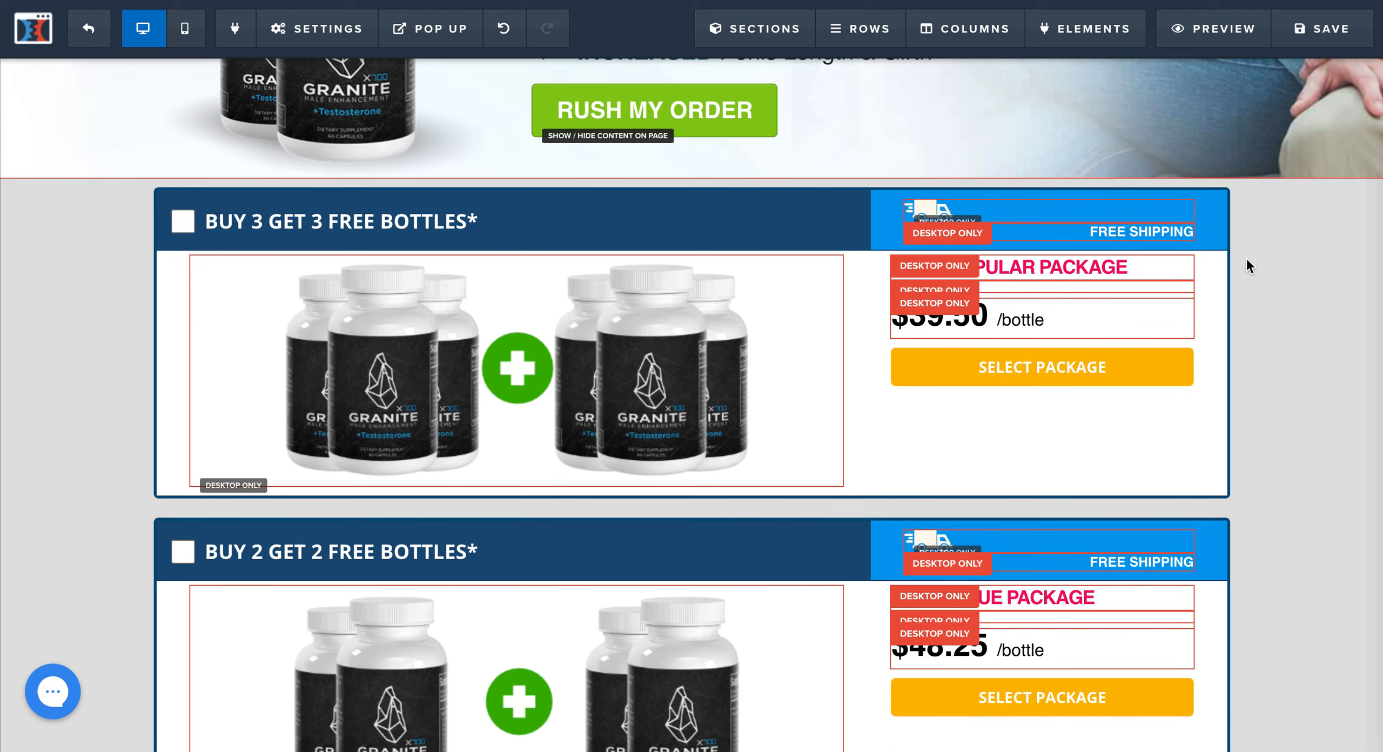
mouse_move(1197, 203)
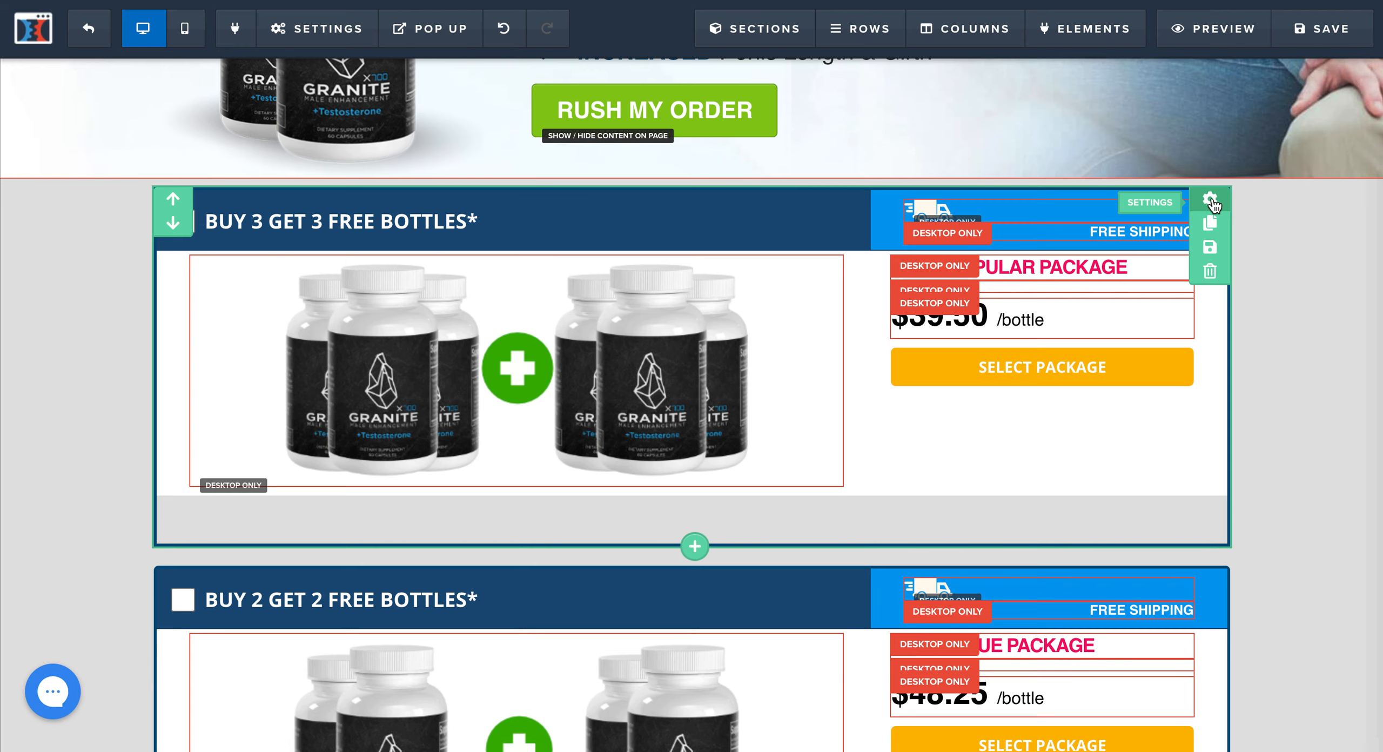
click(1210, 201)
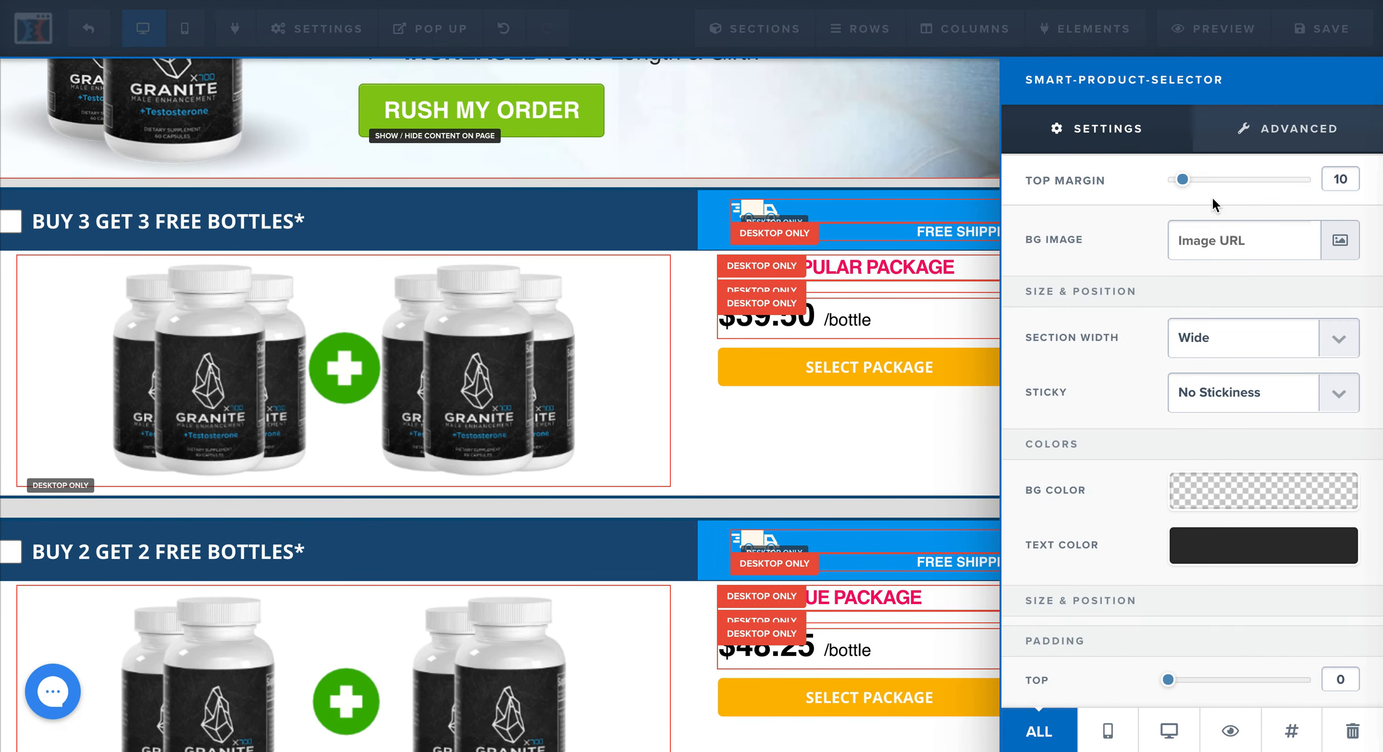
click(1290, 746)
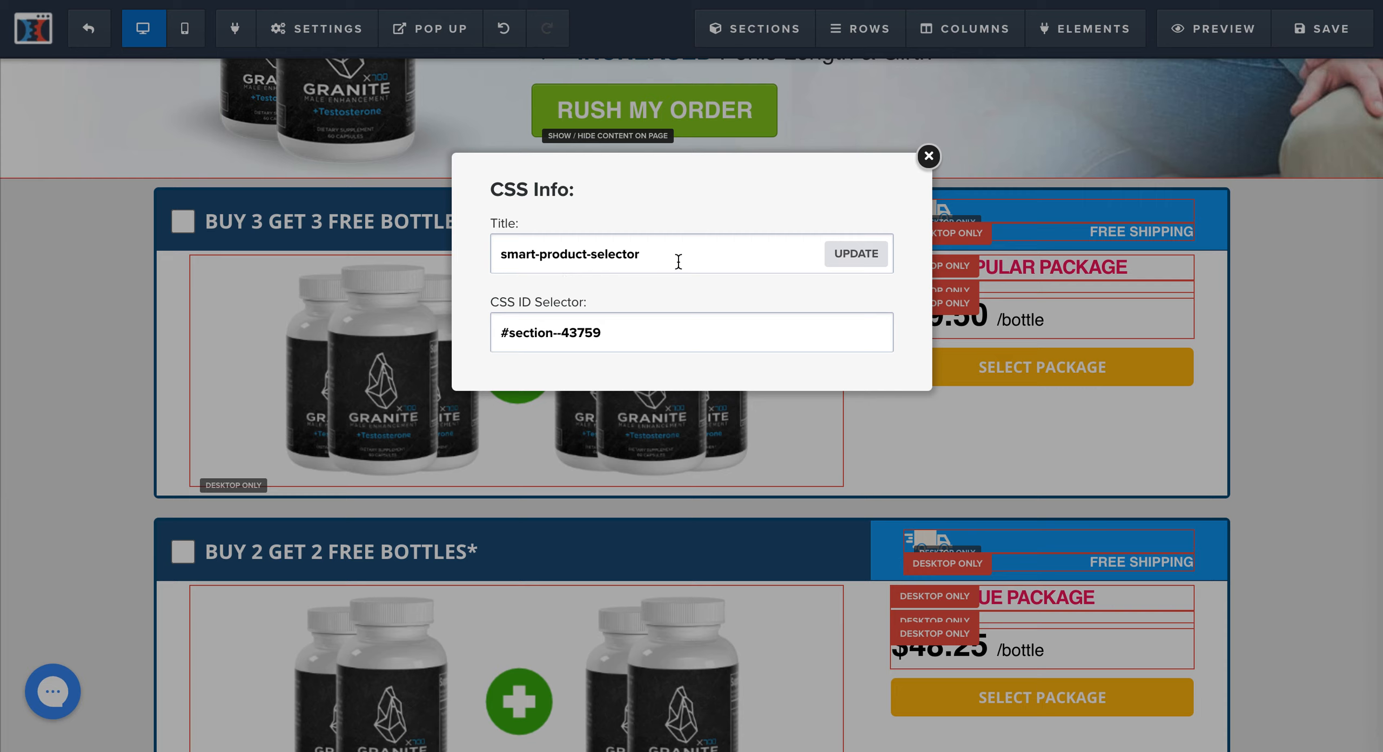
triple_click(573, 256)
click(864, 258)
- Check the title in the CSS info of the BUY 2 GET 2 FREE BOTTLES* section
scroll(1269, 324, down, 2)
scroll(1276, 366, down, 3)
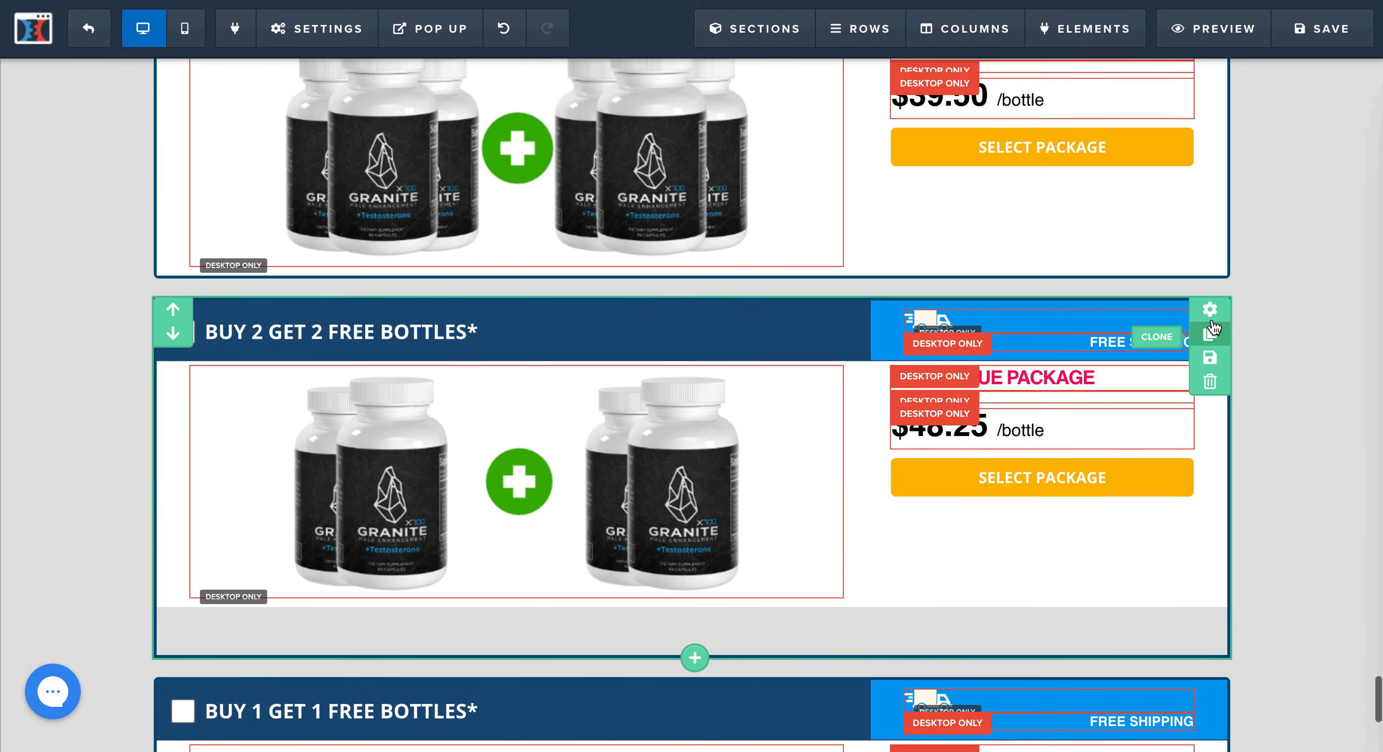
click(1224, 312)
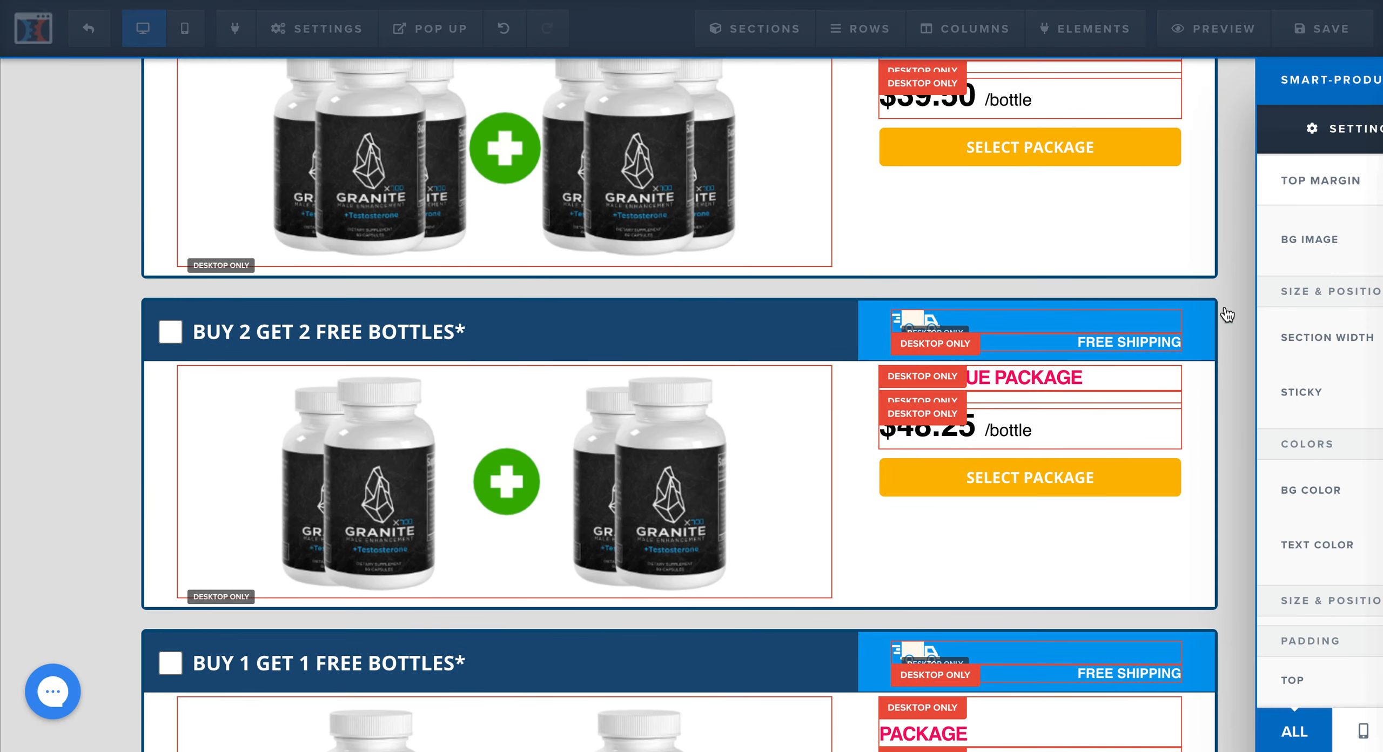
click(1291, 733)
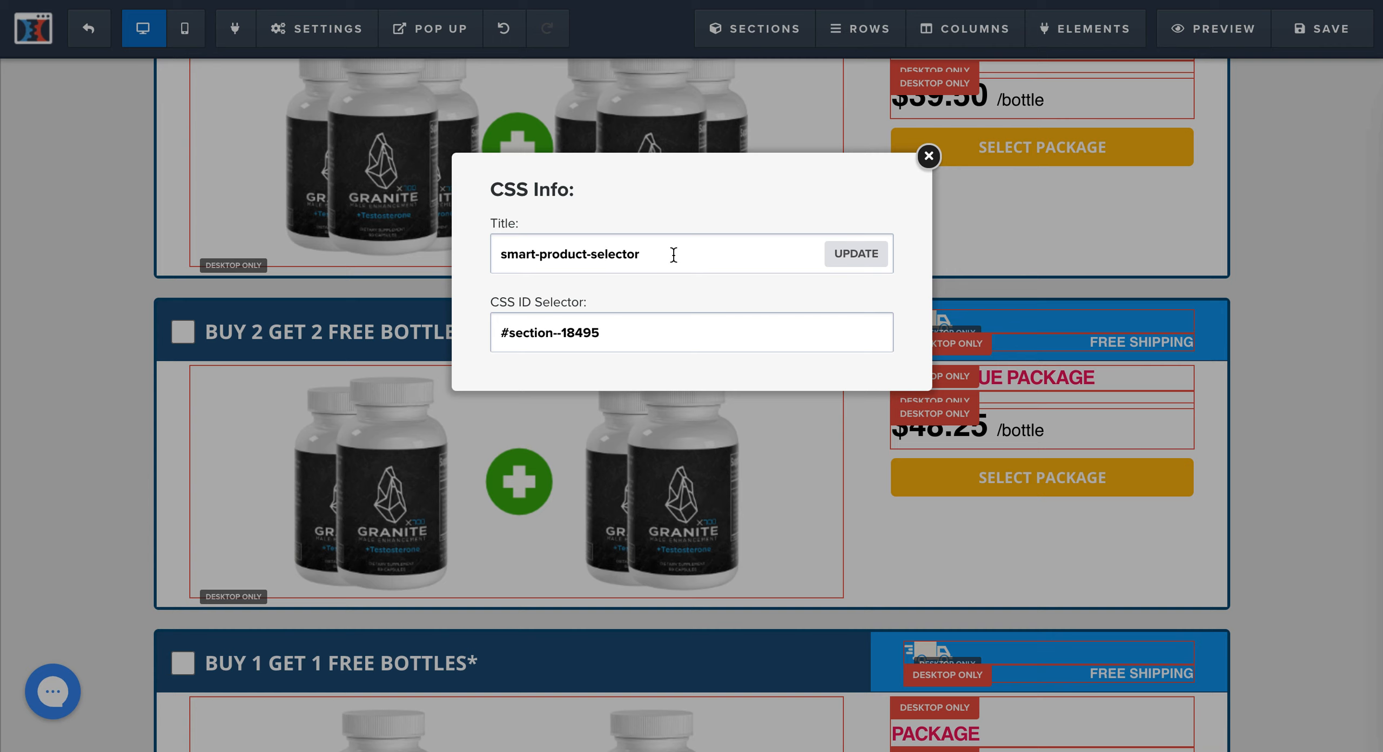
click(927, 157)
- Check the title in the CSS info of the BUY 1 GET 1 FREE BOTTLES* section
scroll(1242, 356, down, 3)
scroll(1235, 393, down, 2)
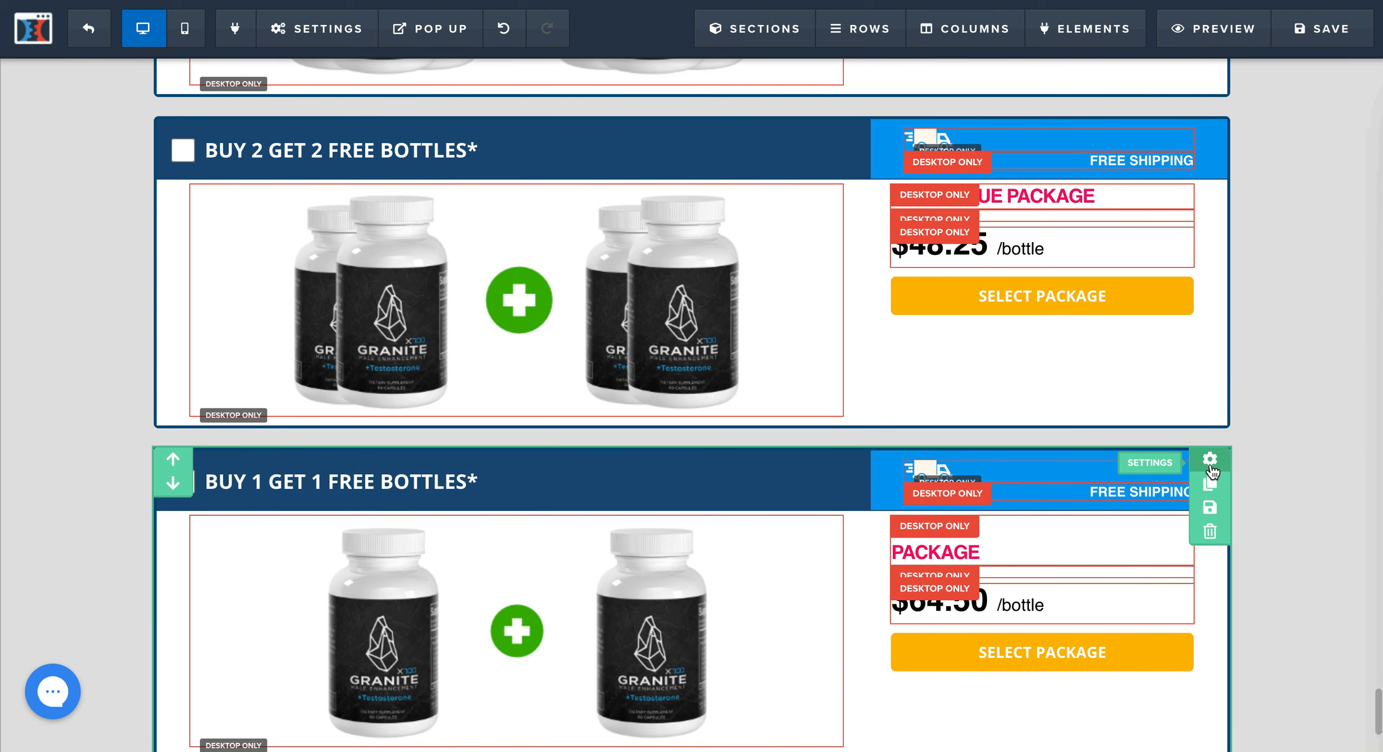
click(1209, 461)
click(1293, 728)
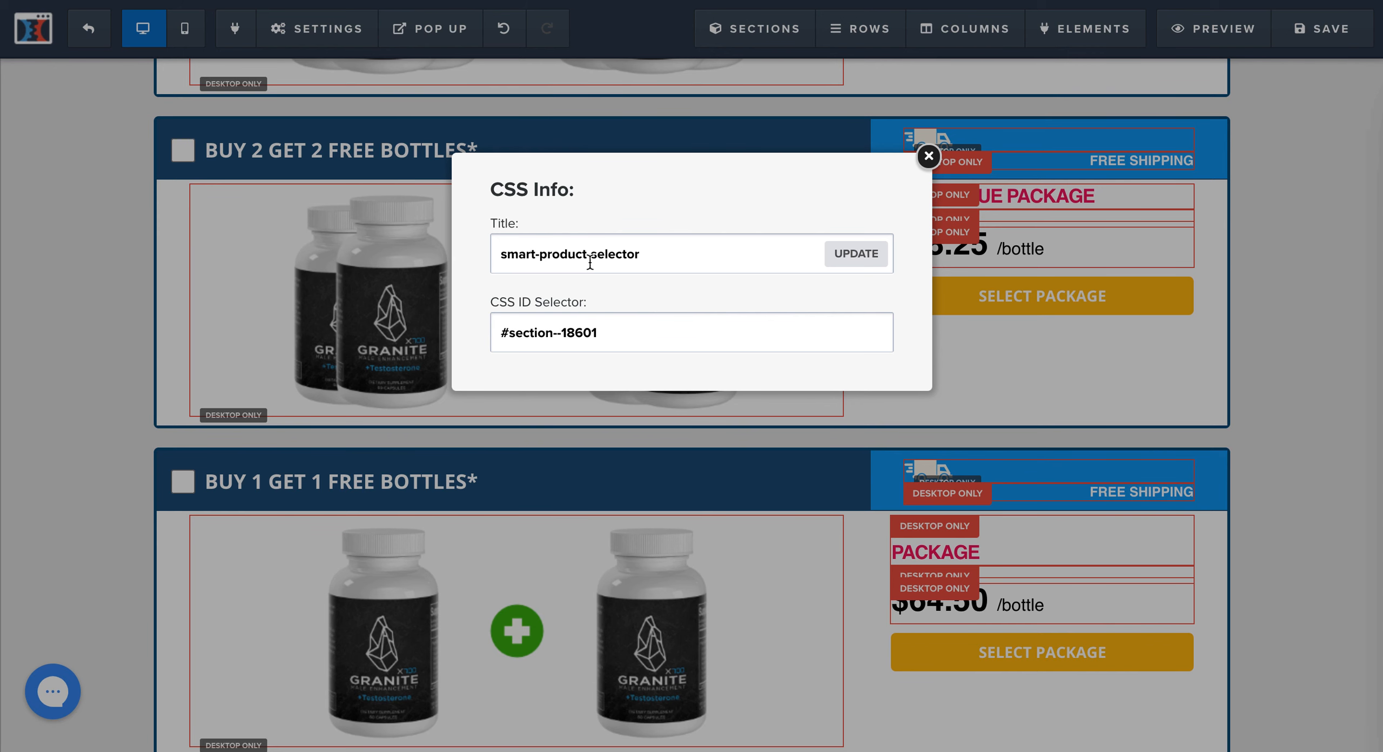
click(928, 163)
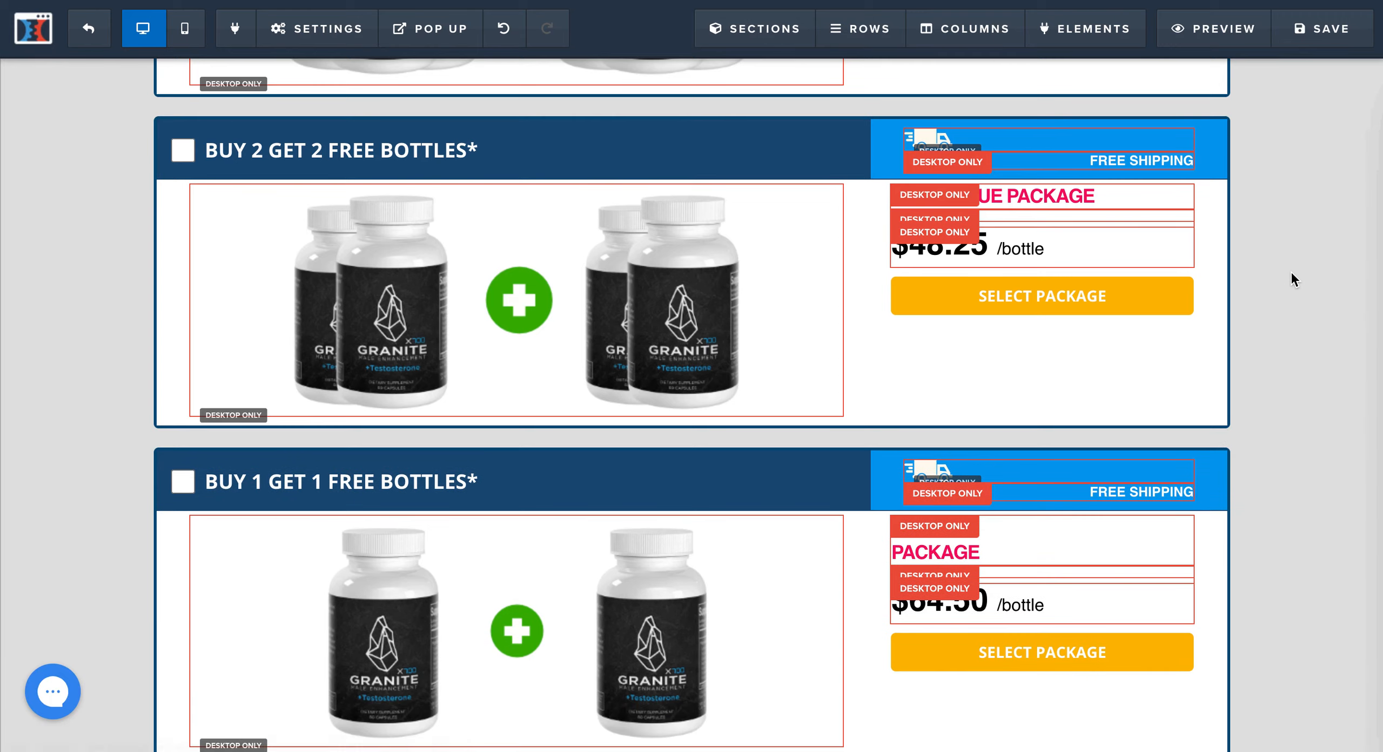
- Check the title in the CSS info of the header row in the BUY 3 GET 3 FREE BOTTLES* section
scroll(1294, 291, up, 6)
scroll(1299, 315, up, 2)
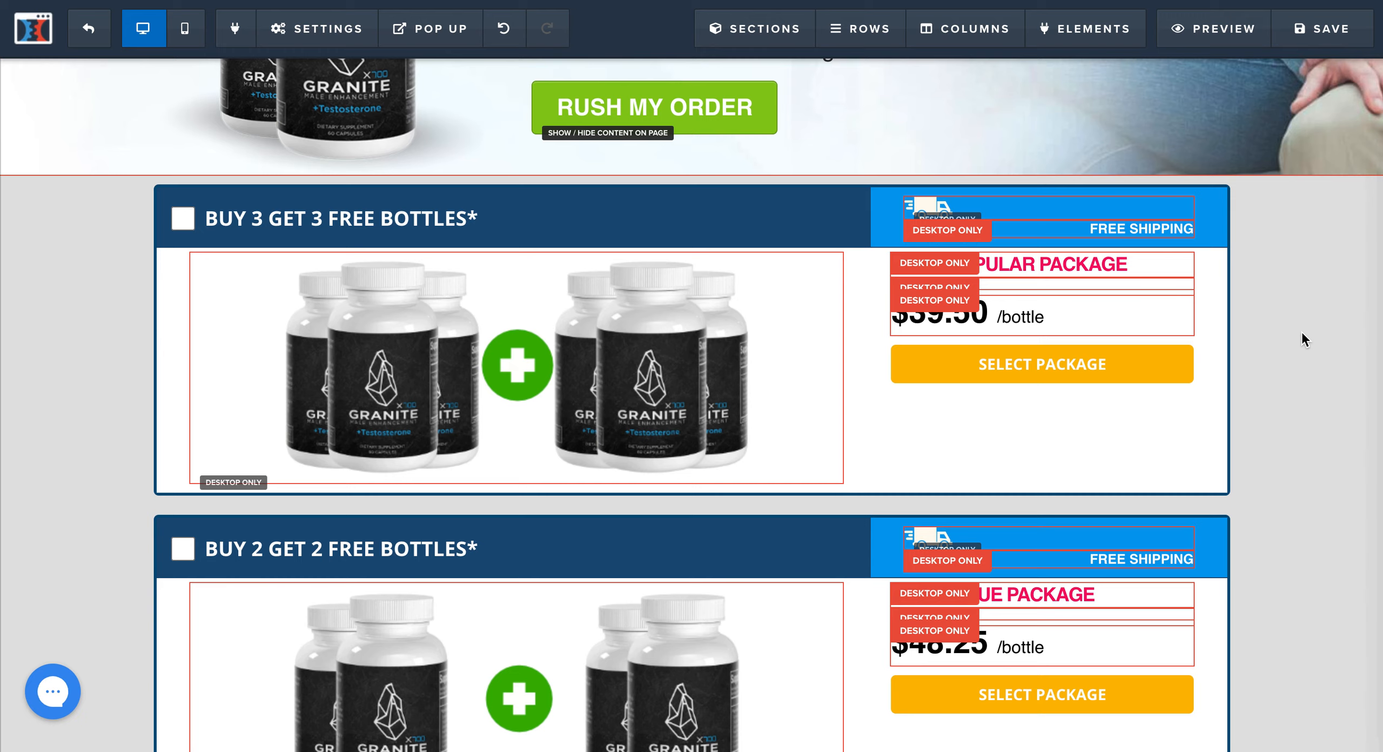
mouse_move(1211, 232)
mouse_move(1224, 203)
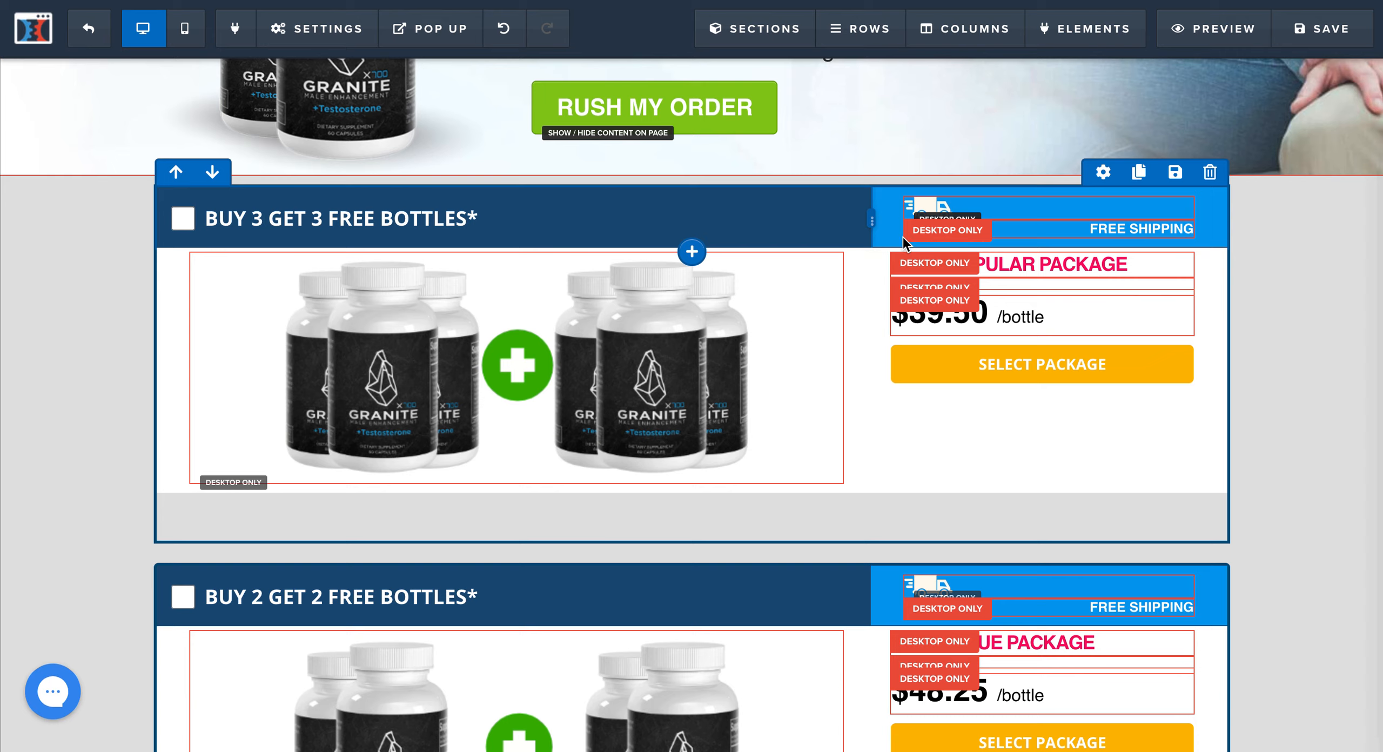
click(1102, 173)
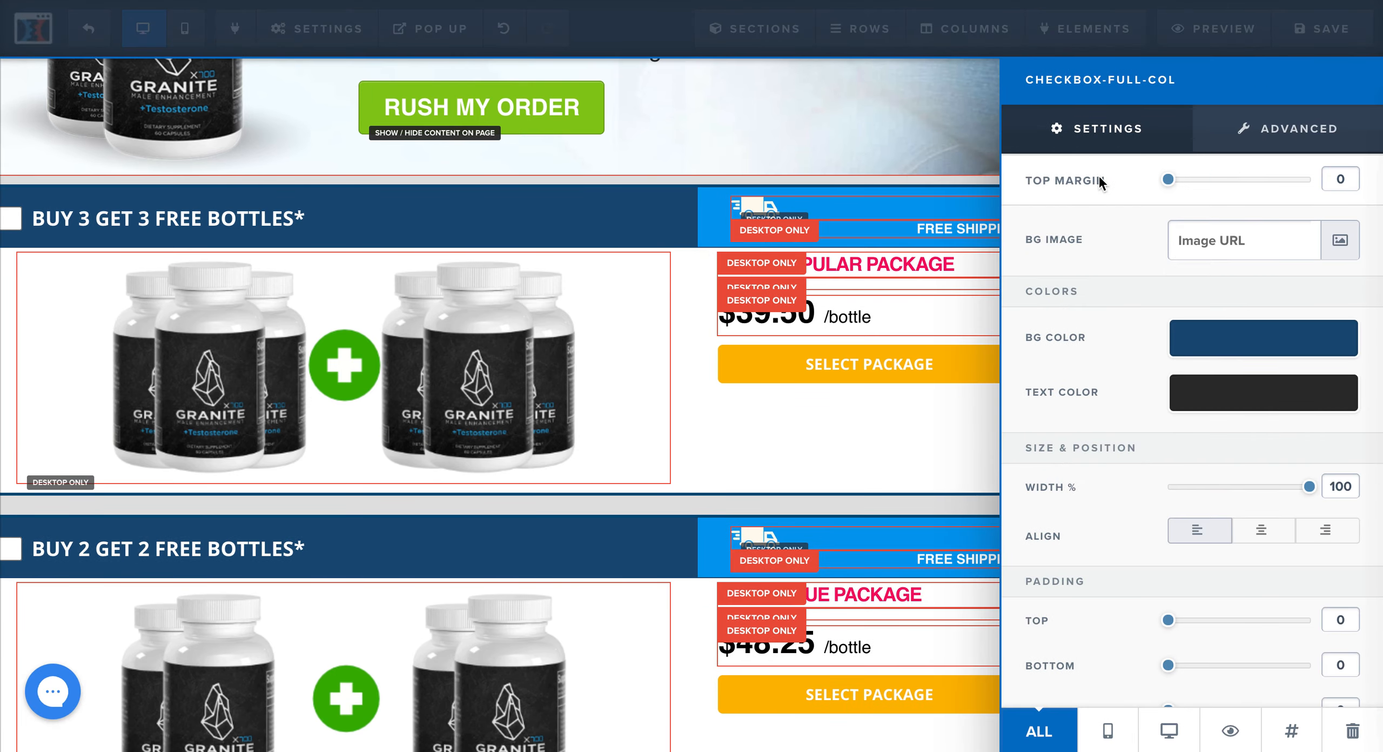
click(1281, 730)
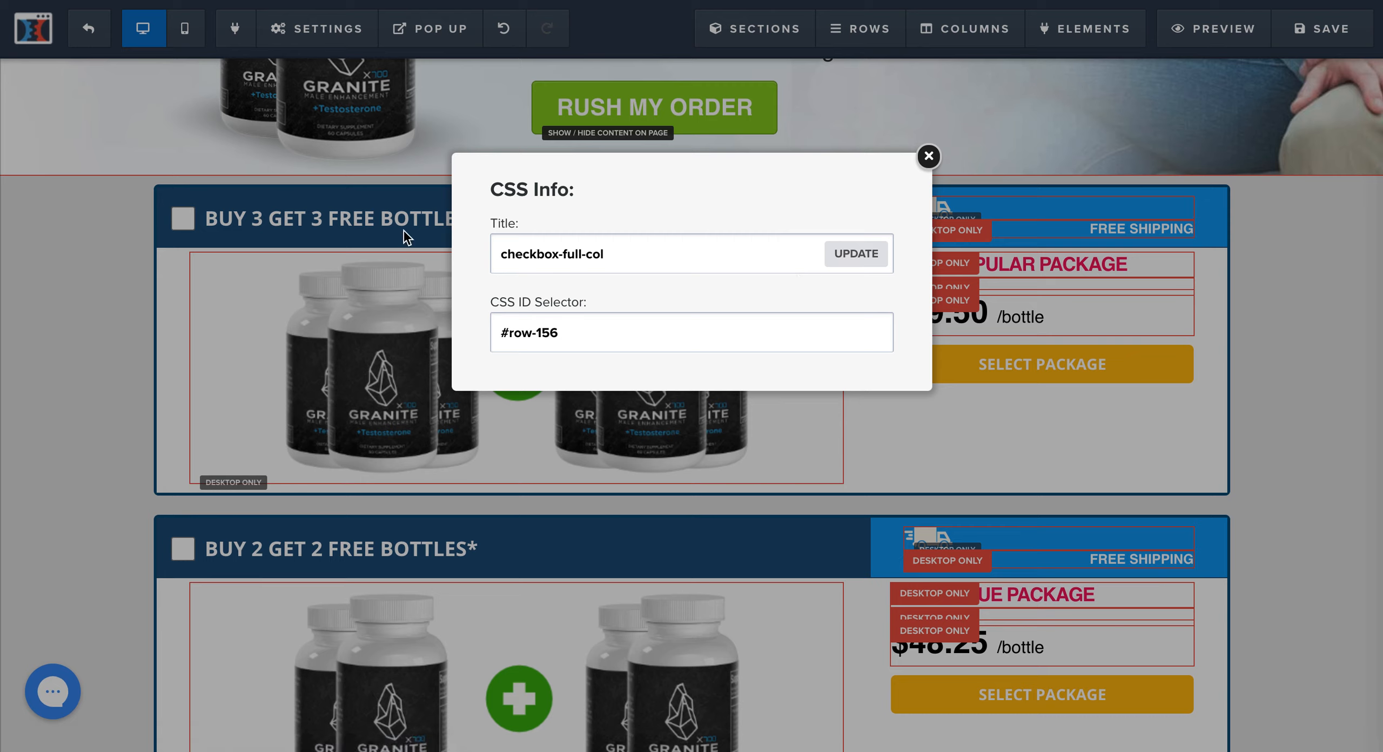
click(928, 156)
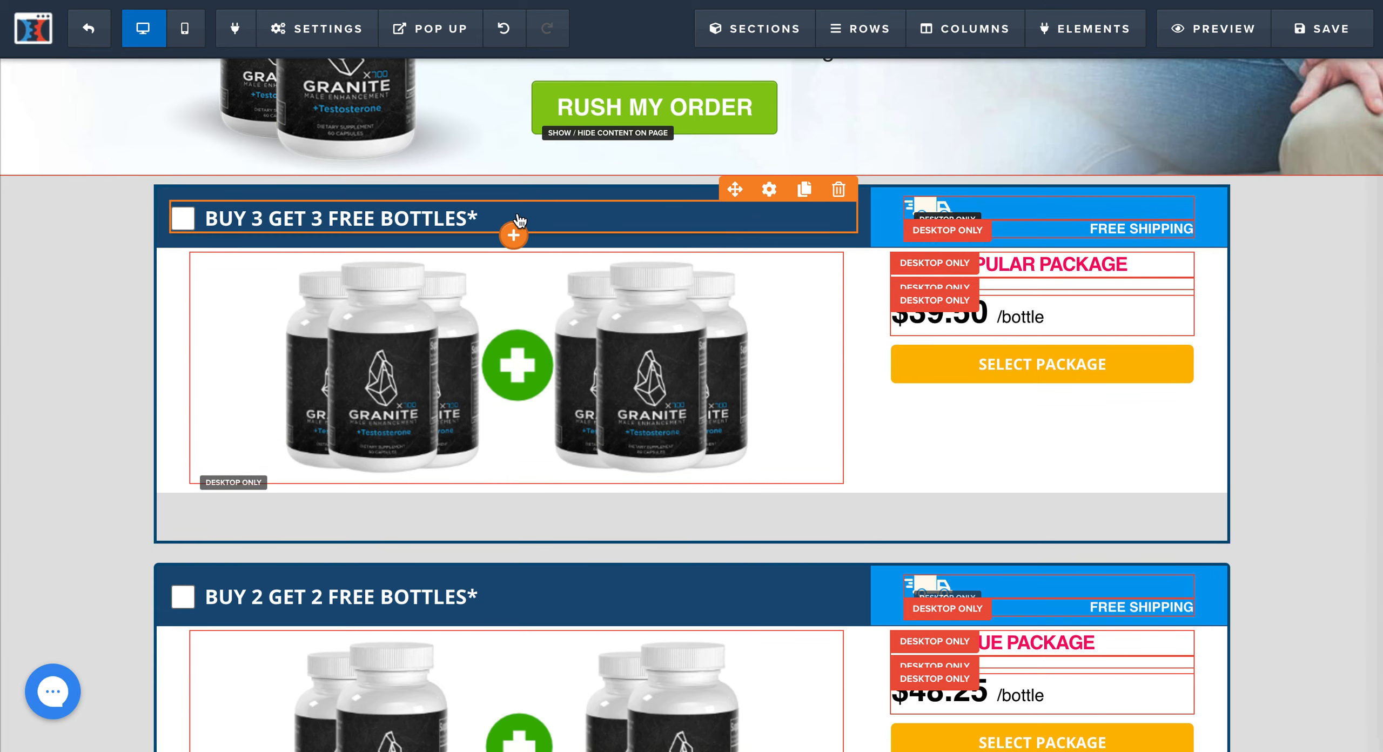
- View the settings and the editable text of the BUY 3 GET 3 FREE BOTTLES* checkbox headline
click(769, 189)
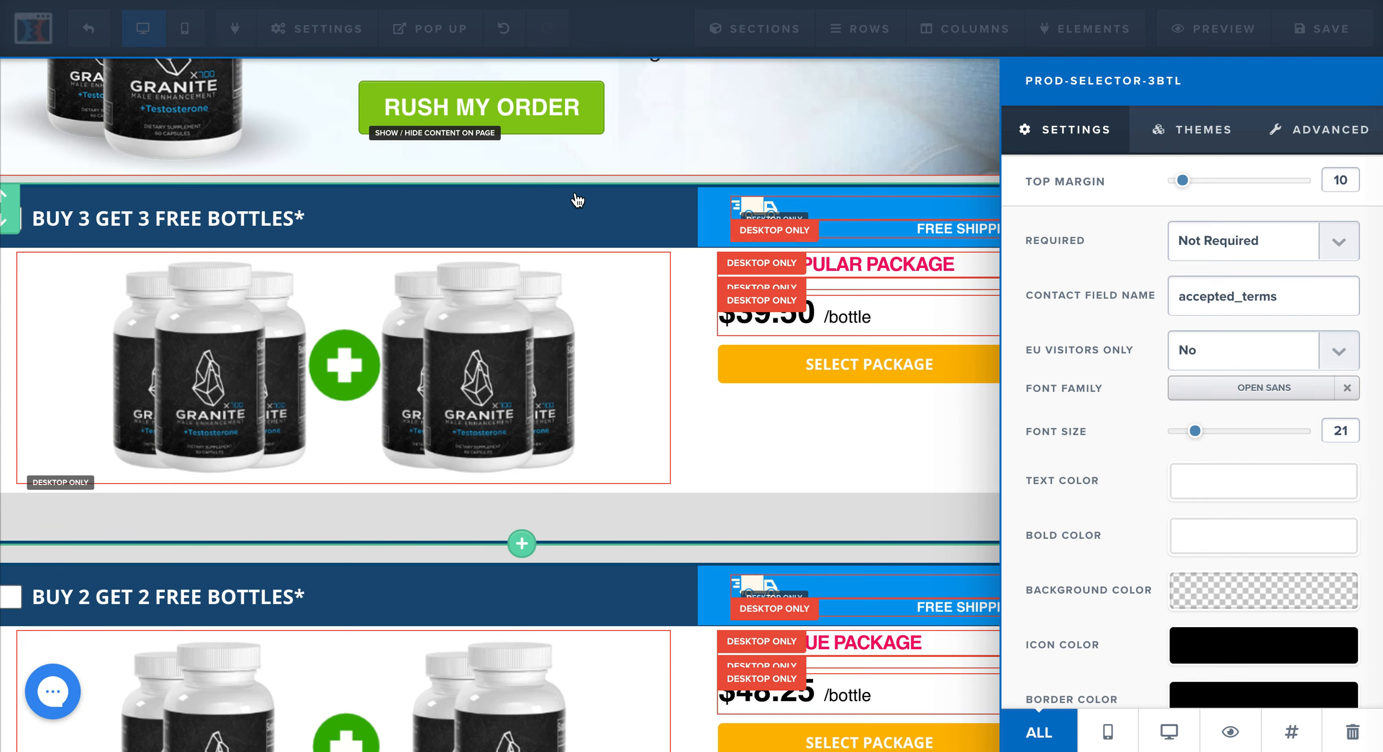
click(435, 227)
click(450, 233)
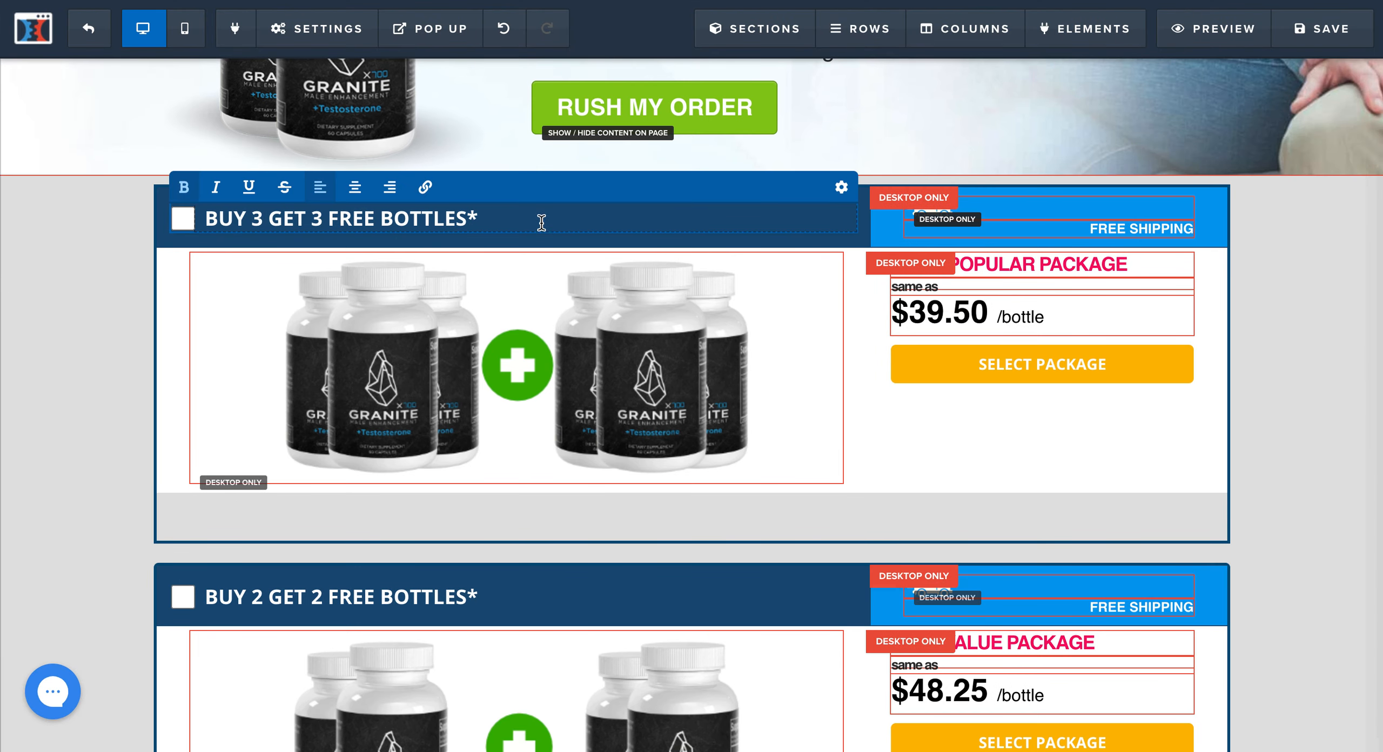
click(109, 342)
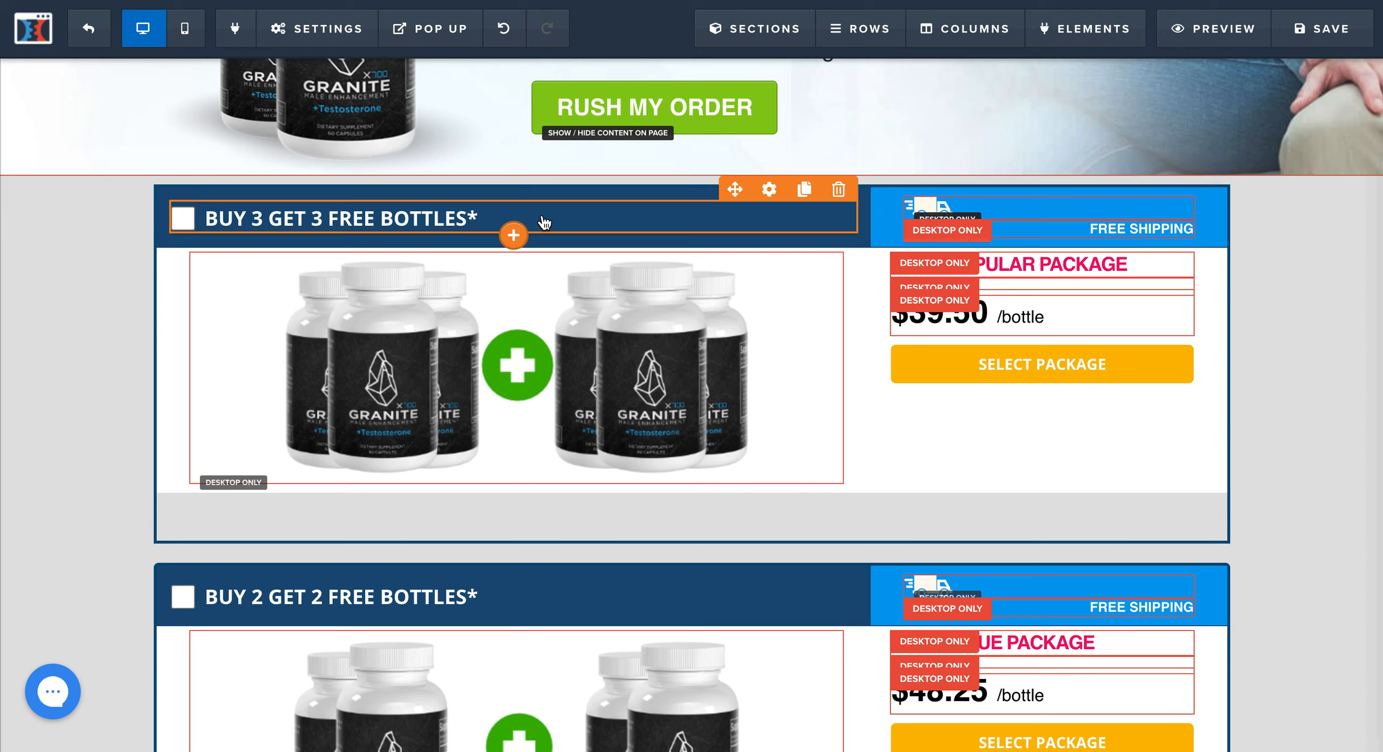
- Search the page elements for "check" to locate the Checkbox Headline element
click(513, 238)
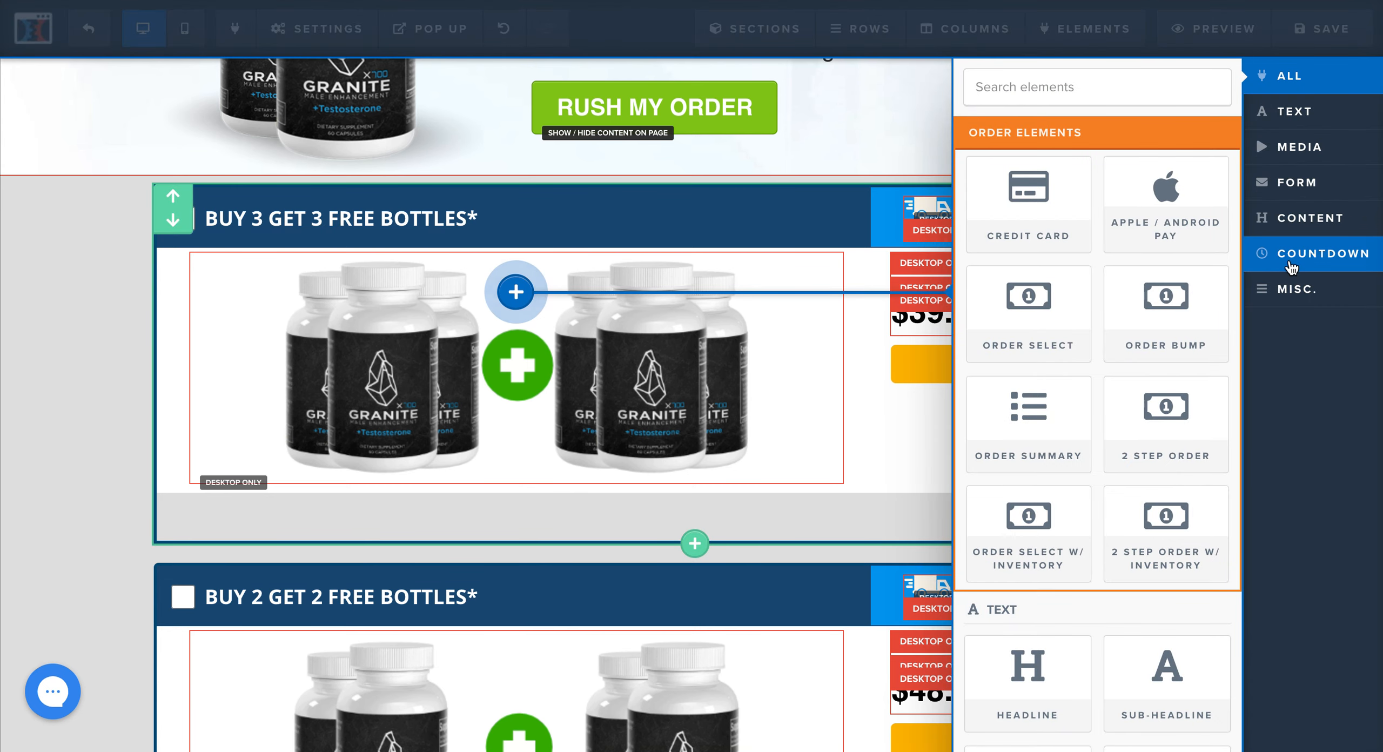
click(1060, 96)
text(check)
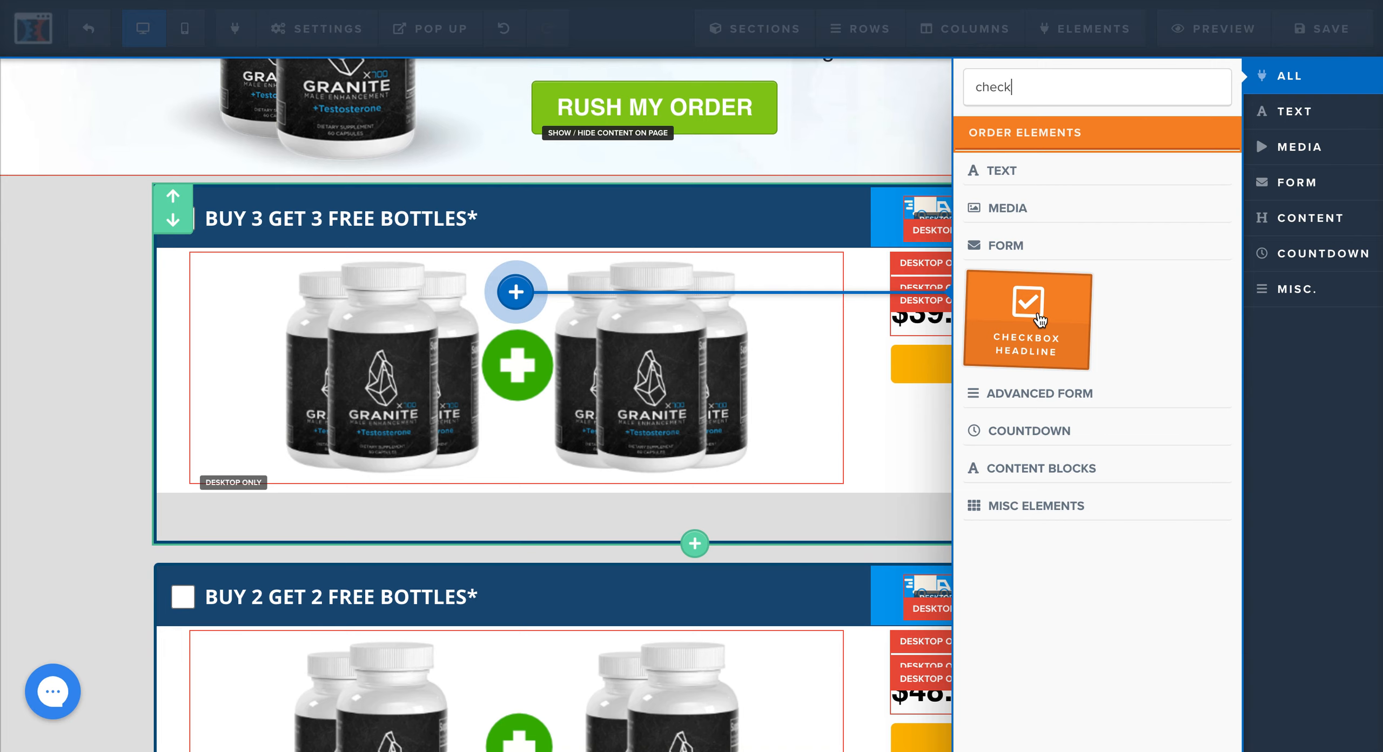
drag(1089, 341, 428, 222)
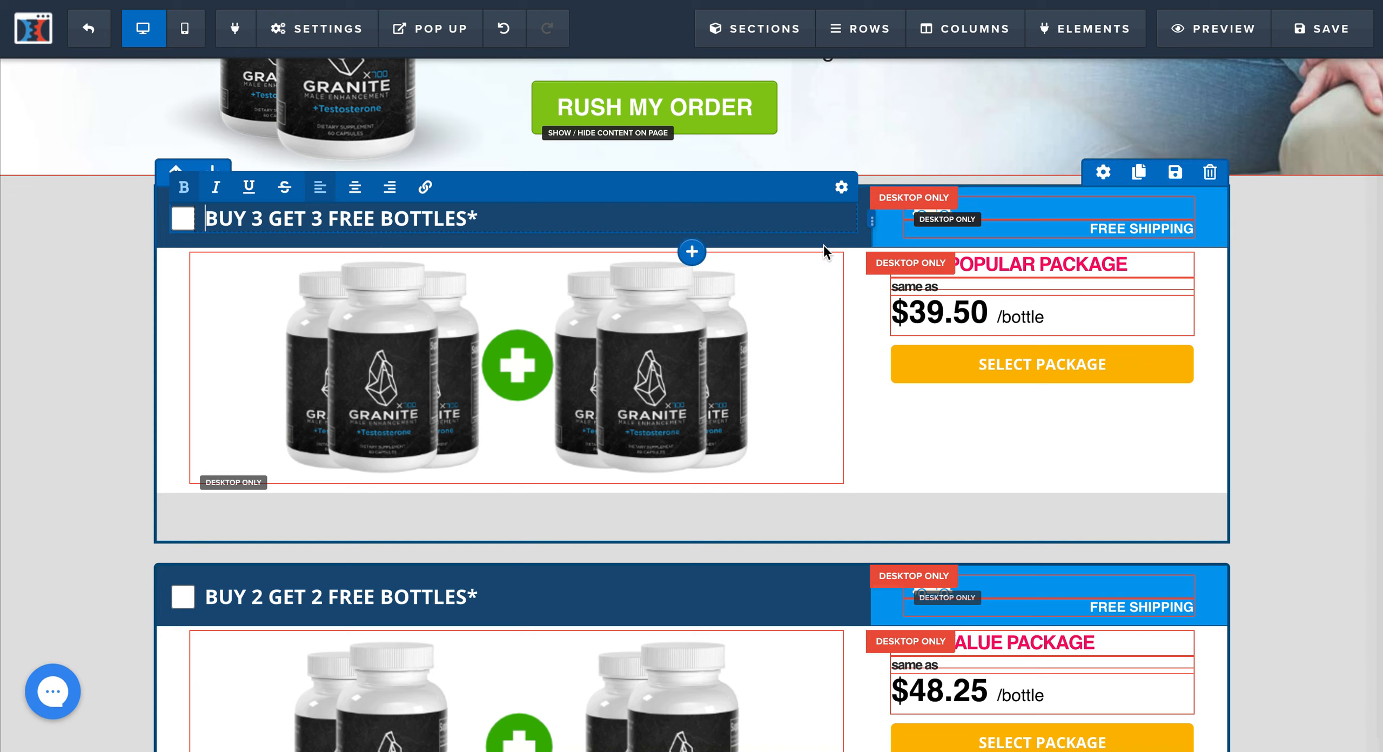
click(856, 268)
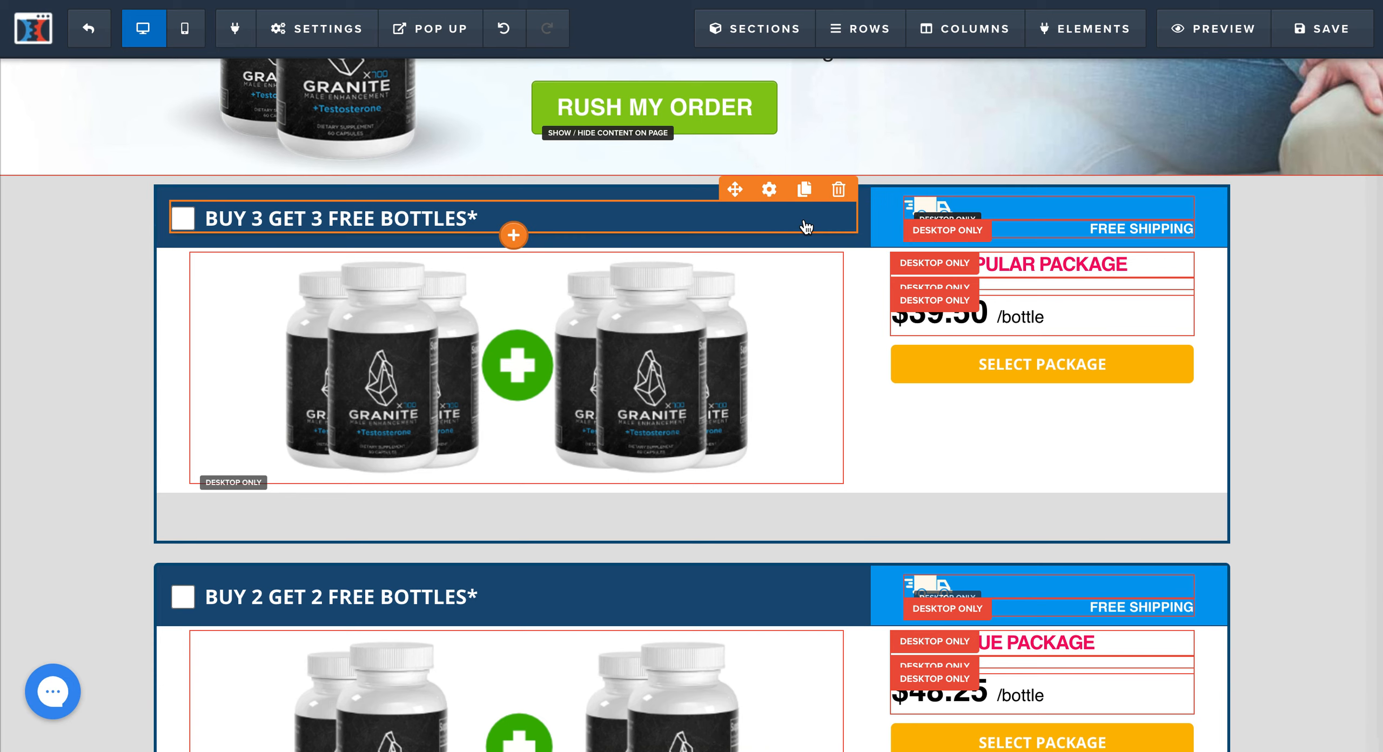
- Check the CSS title of the BUY 3 GET 3 FREE BOTTLES* checkbox headline and view the Order Form step's products
click(771, 197)
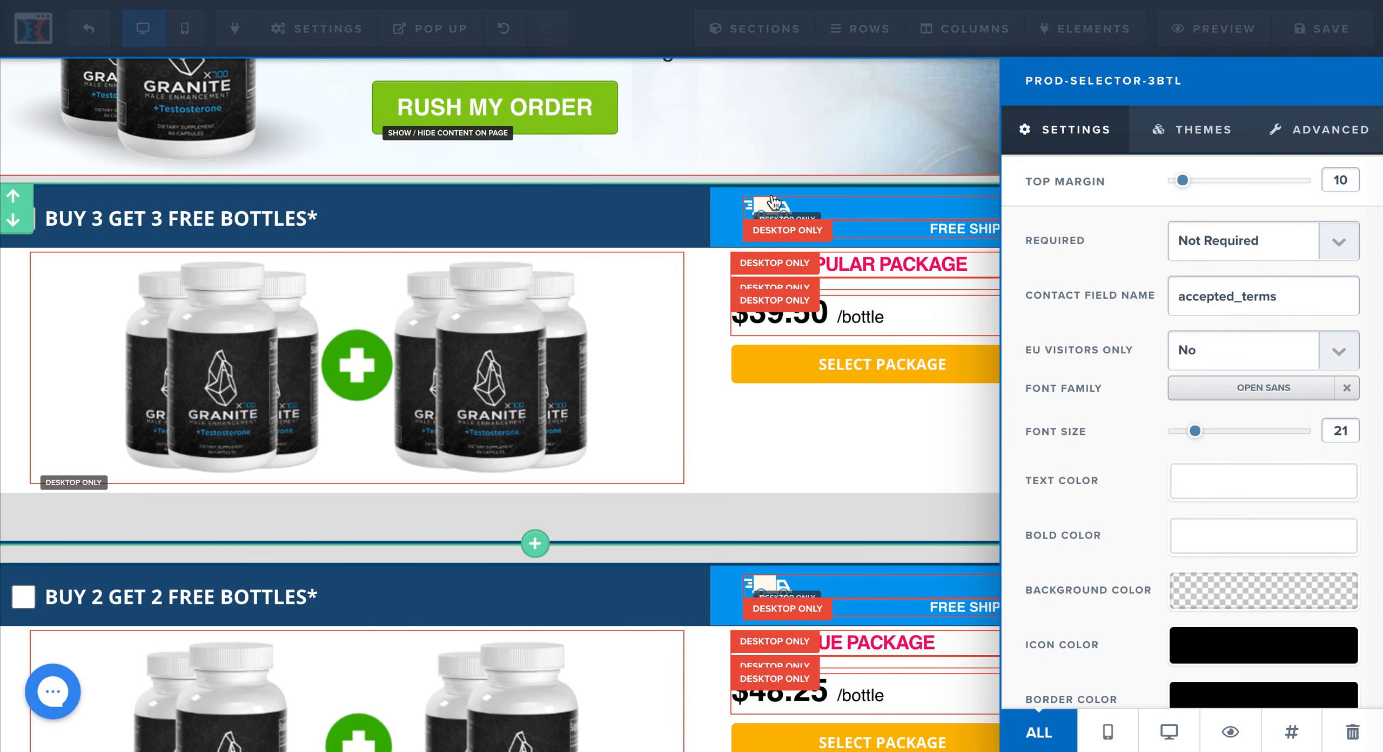
click(1294, 733)
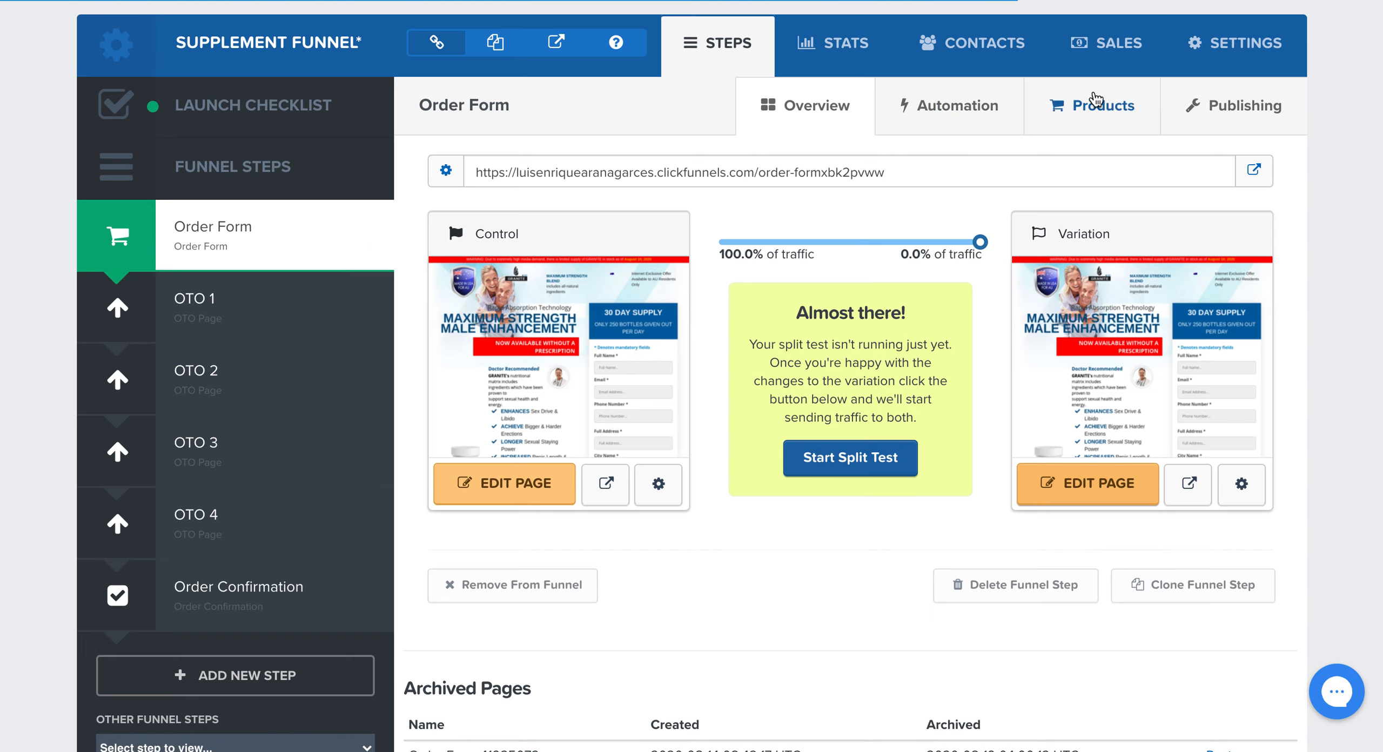
click(1103, 109)
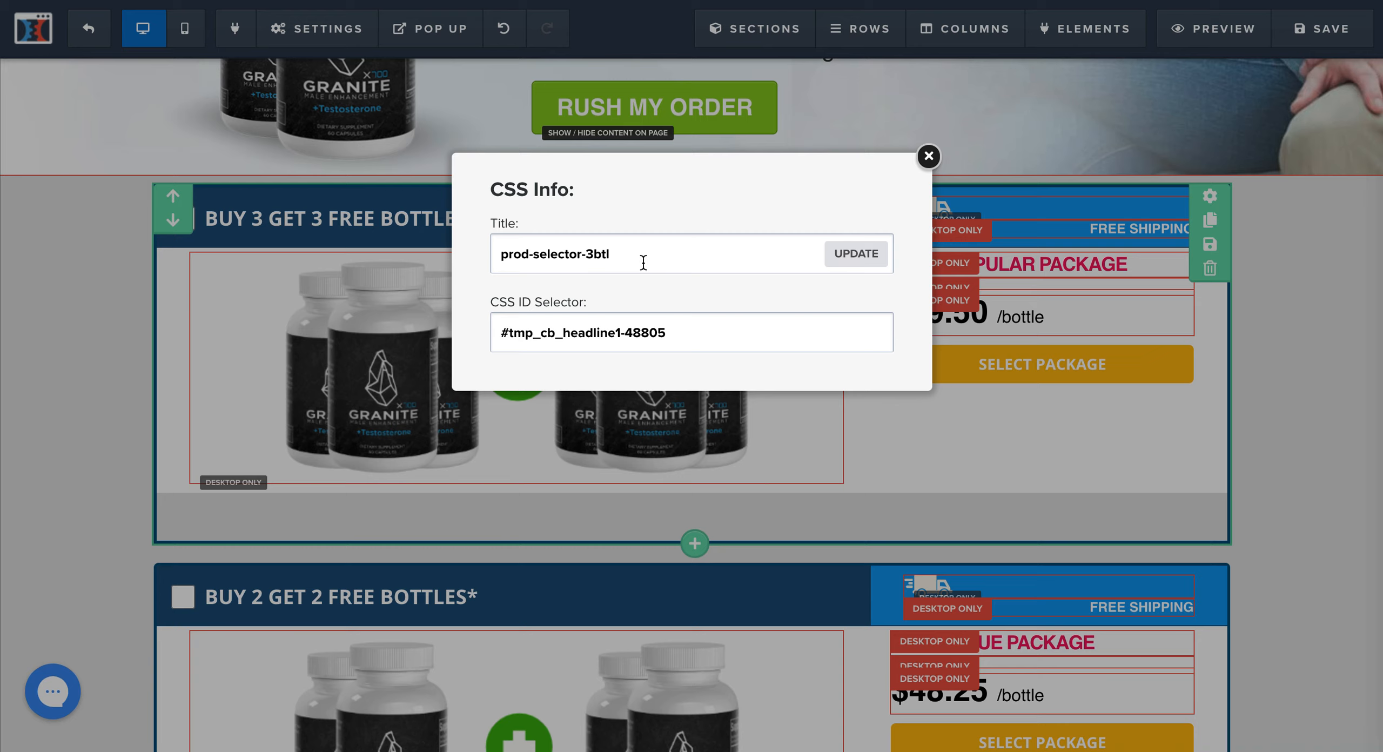
click(929, 156)
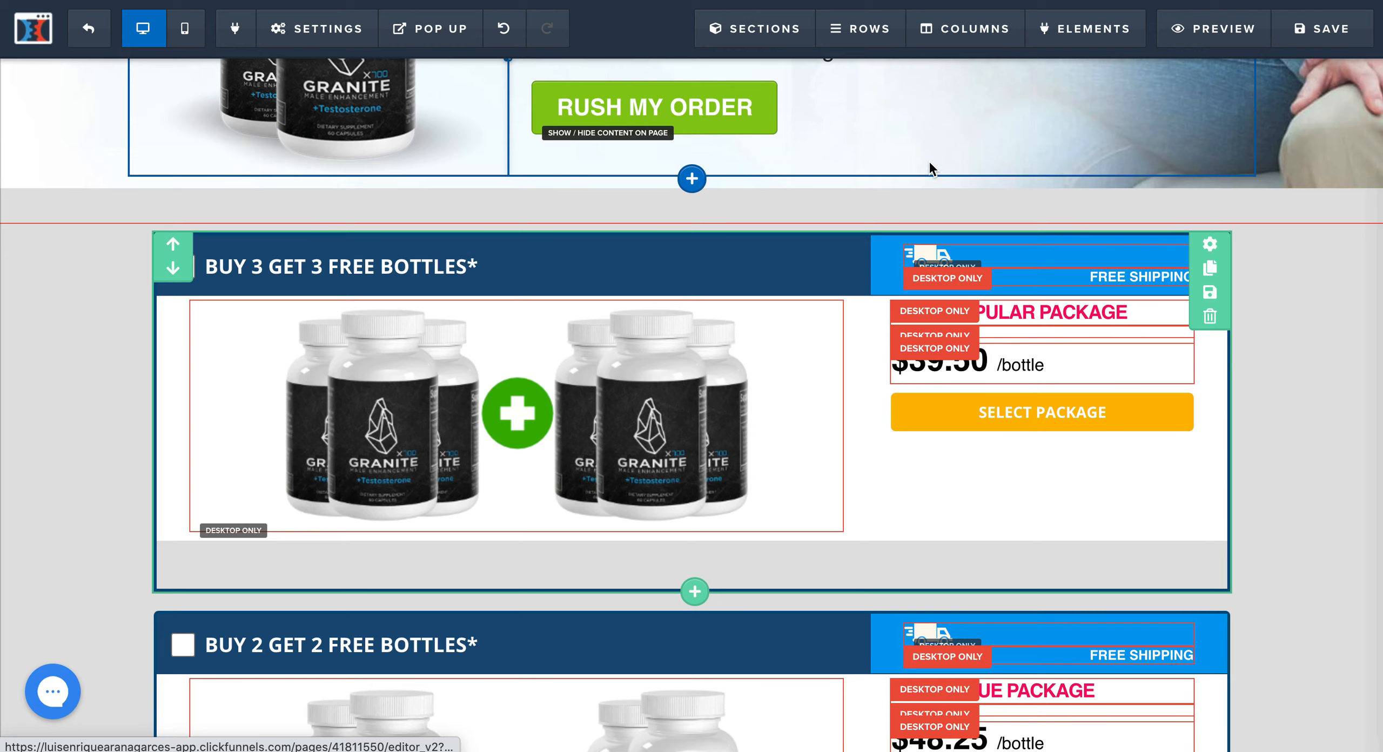
- Check the CSS title of the BUY 2 GET 2 FREE BOTTLES* checkbox headline
scroll(602, 616, down, 2)
scroll(572, 602, down, 1)
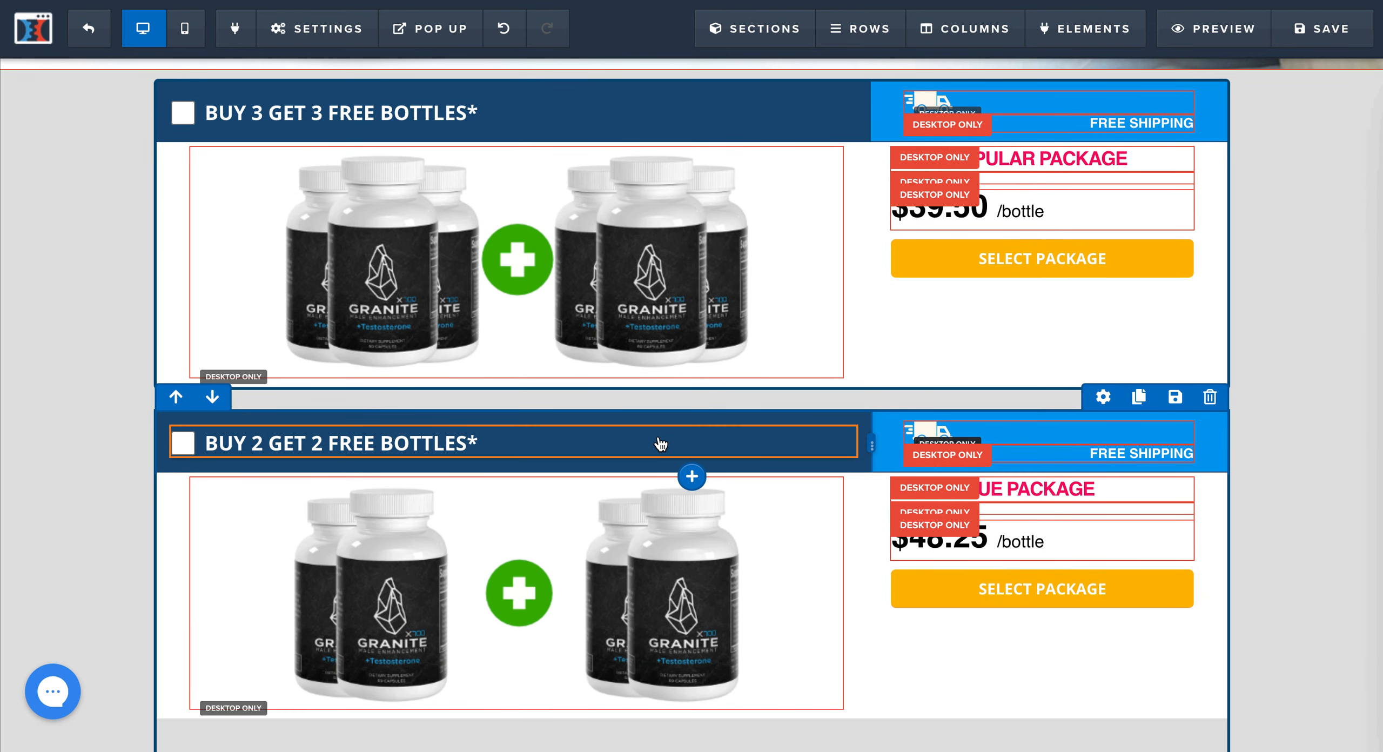
mouse_move(764, 441)
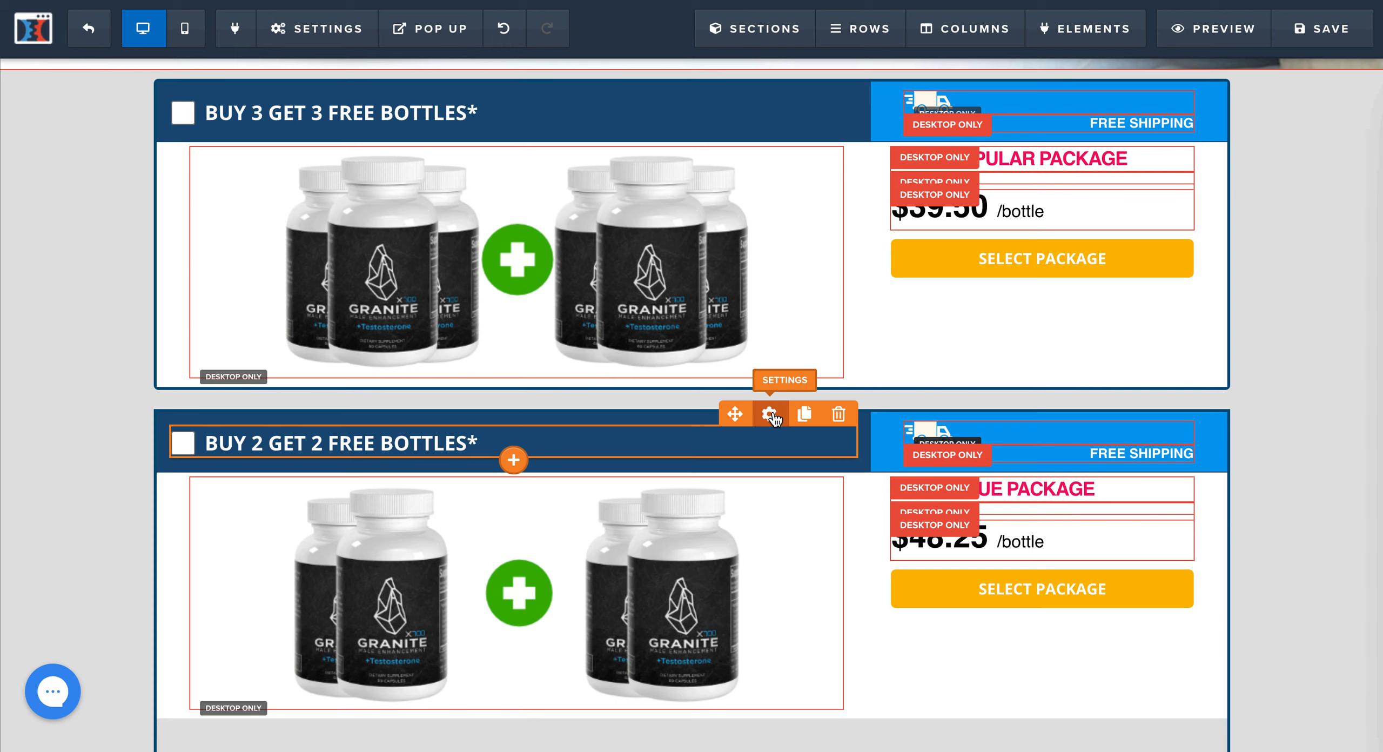
click(771, 415)
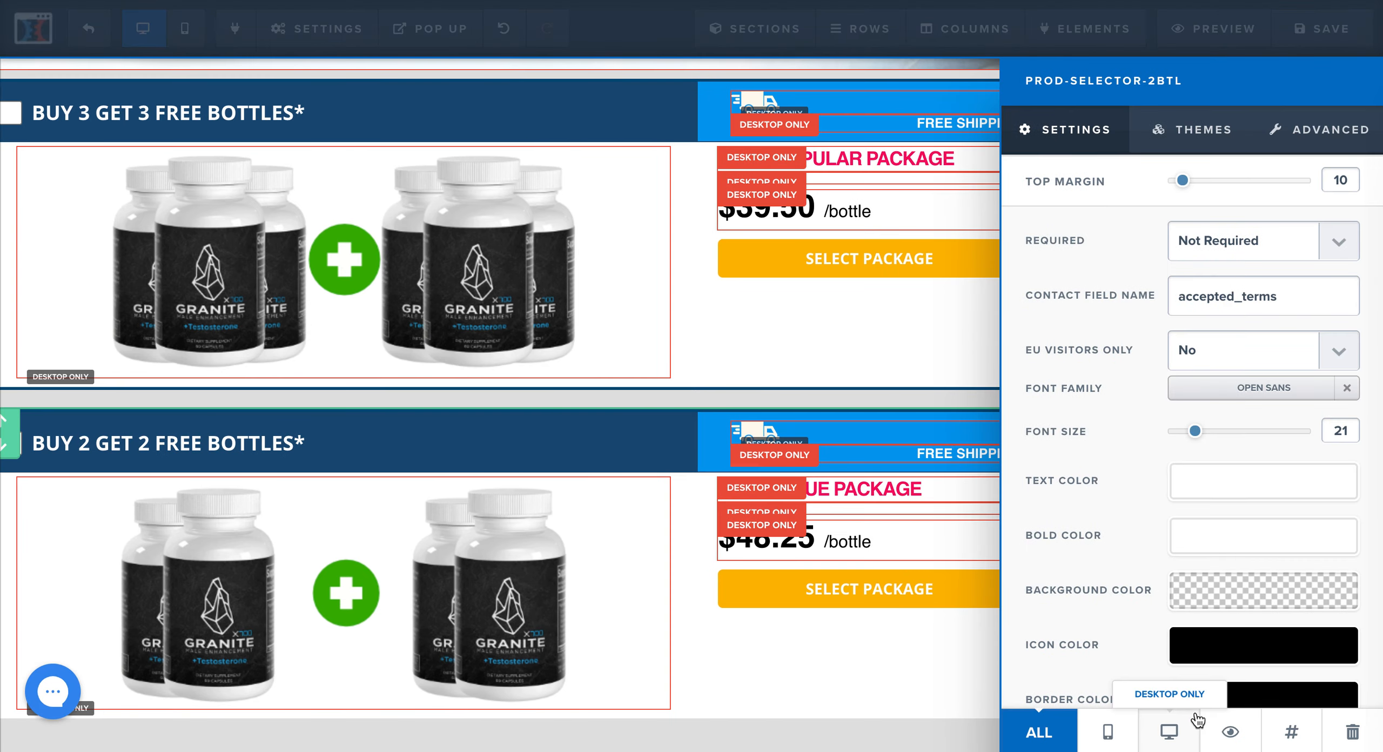
click(1288, 733)
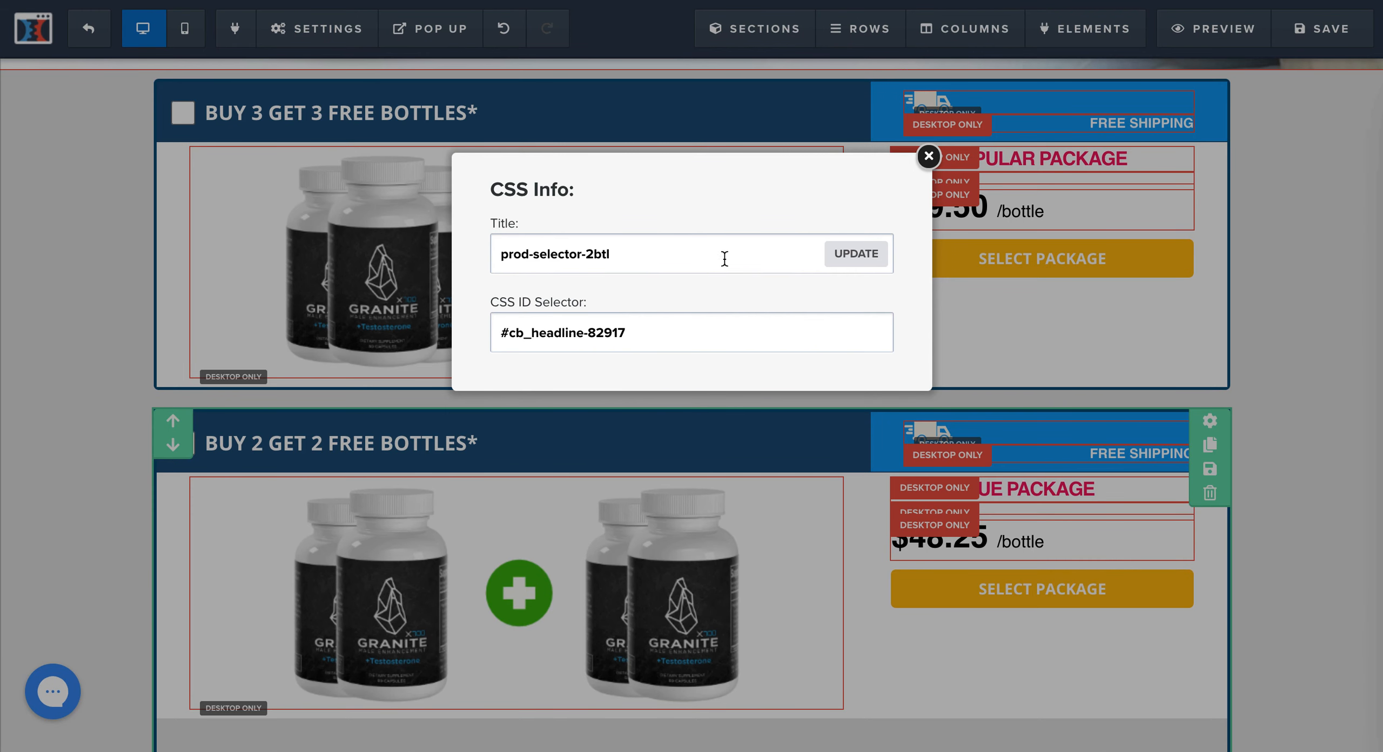
click(929, 156)
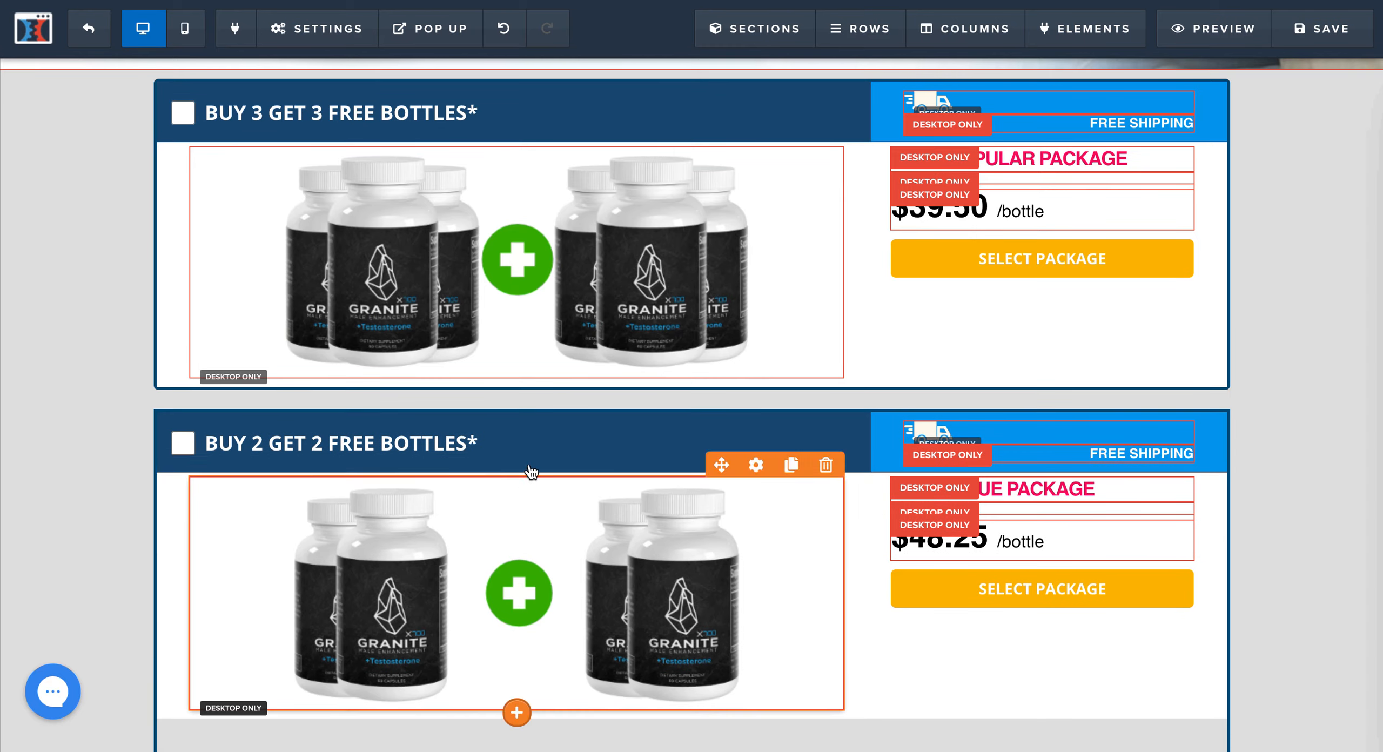
- Check the CSS title of the BUY 1 GET 1 FREE BOTTLES* checkbox headline
scroll(765, 460, down, 5)
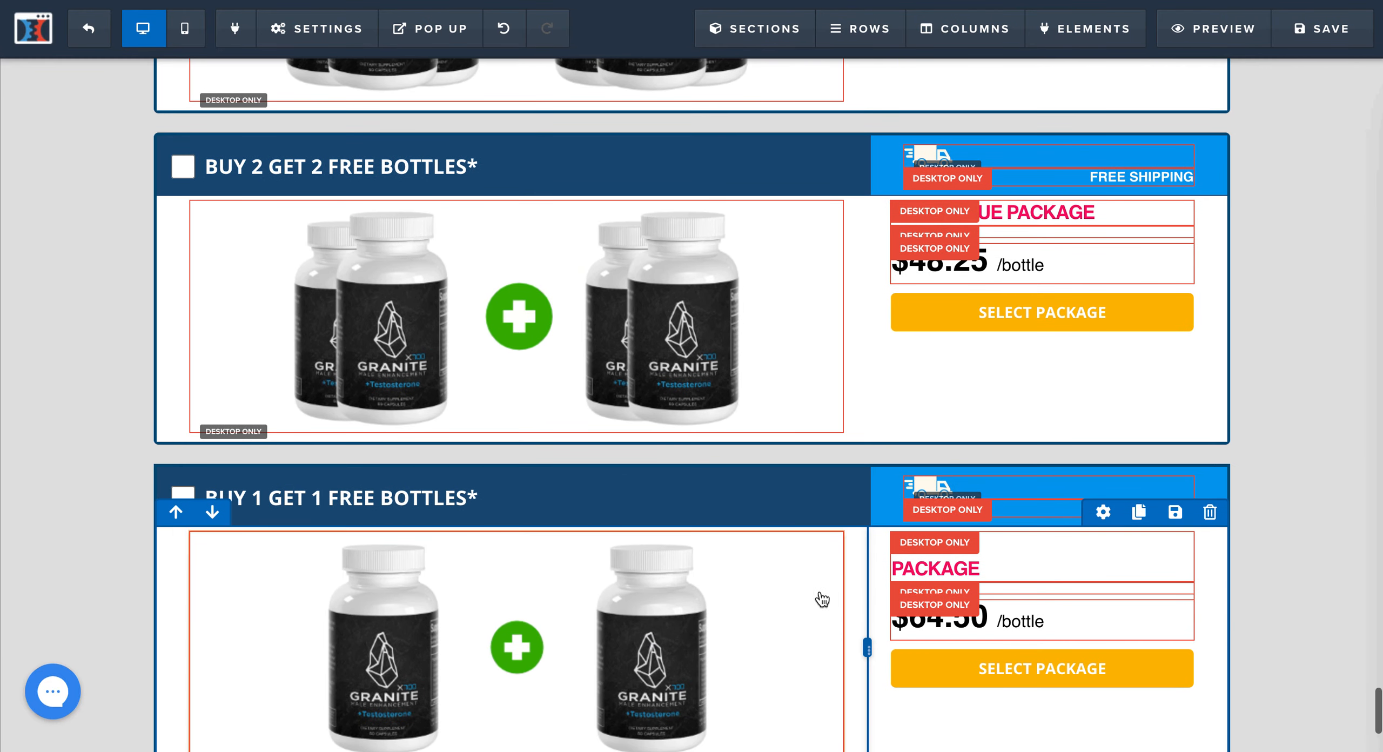
mouse_move(771, 513)
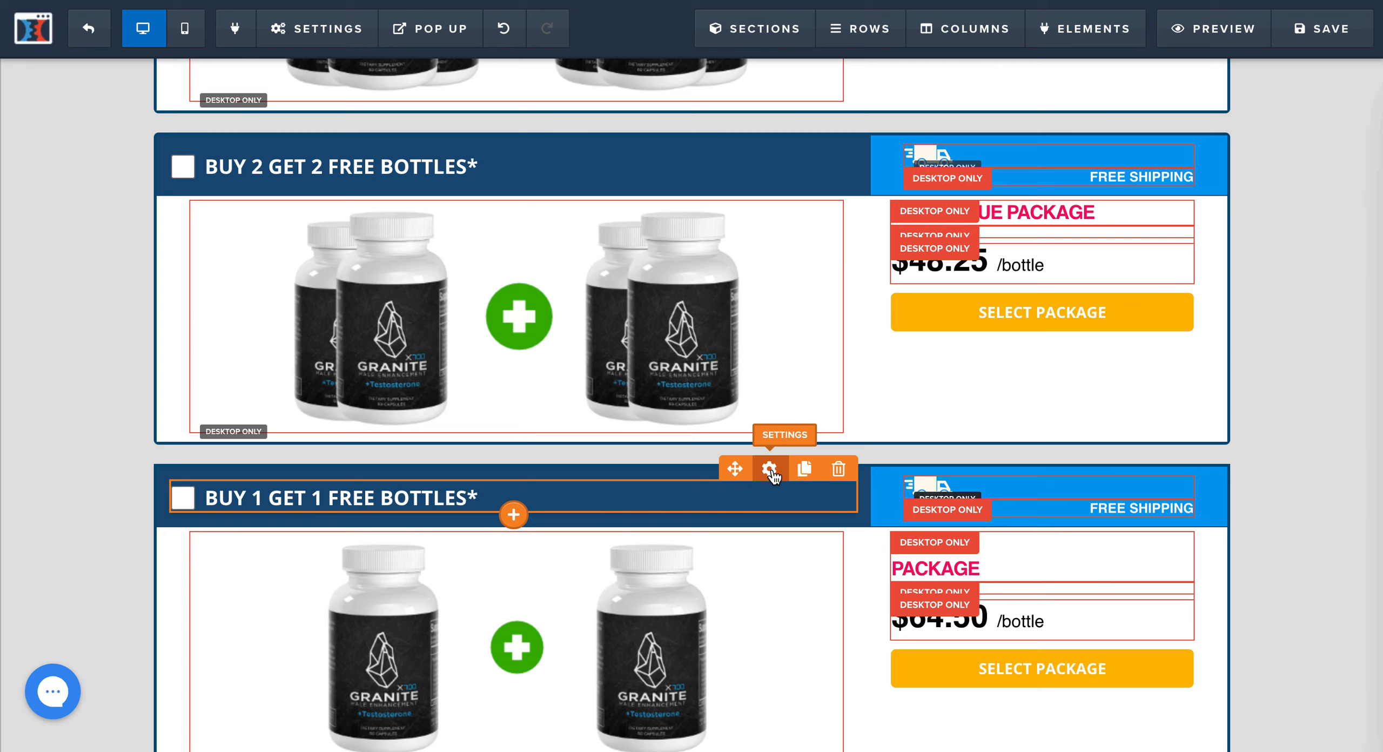
click(769, 469)
click(1293, 733)
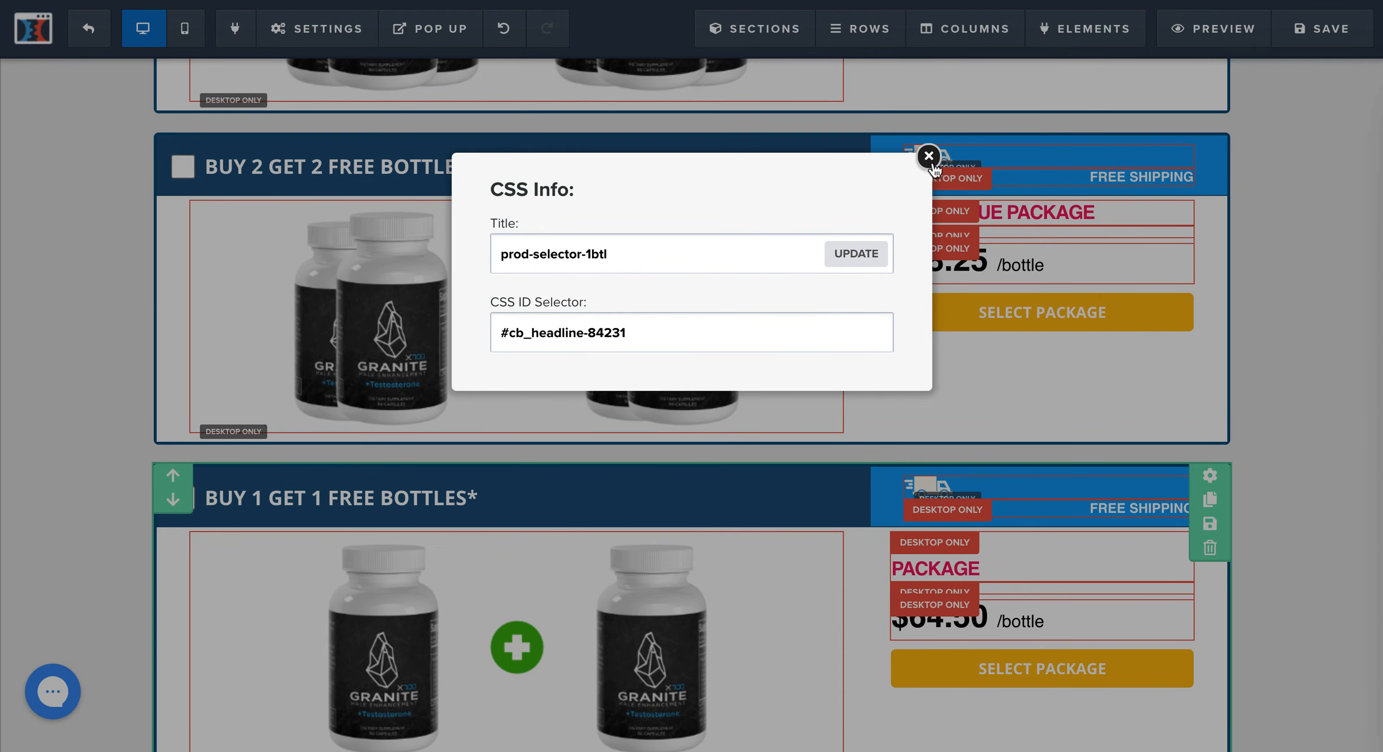
click(930, 159)
- Find the first smart-product-selector checkbox column in the page's column list and check its CSS title
scroll(1326, 388, up, 3)
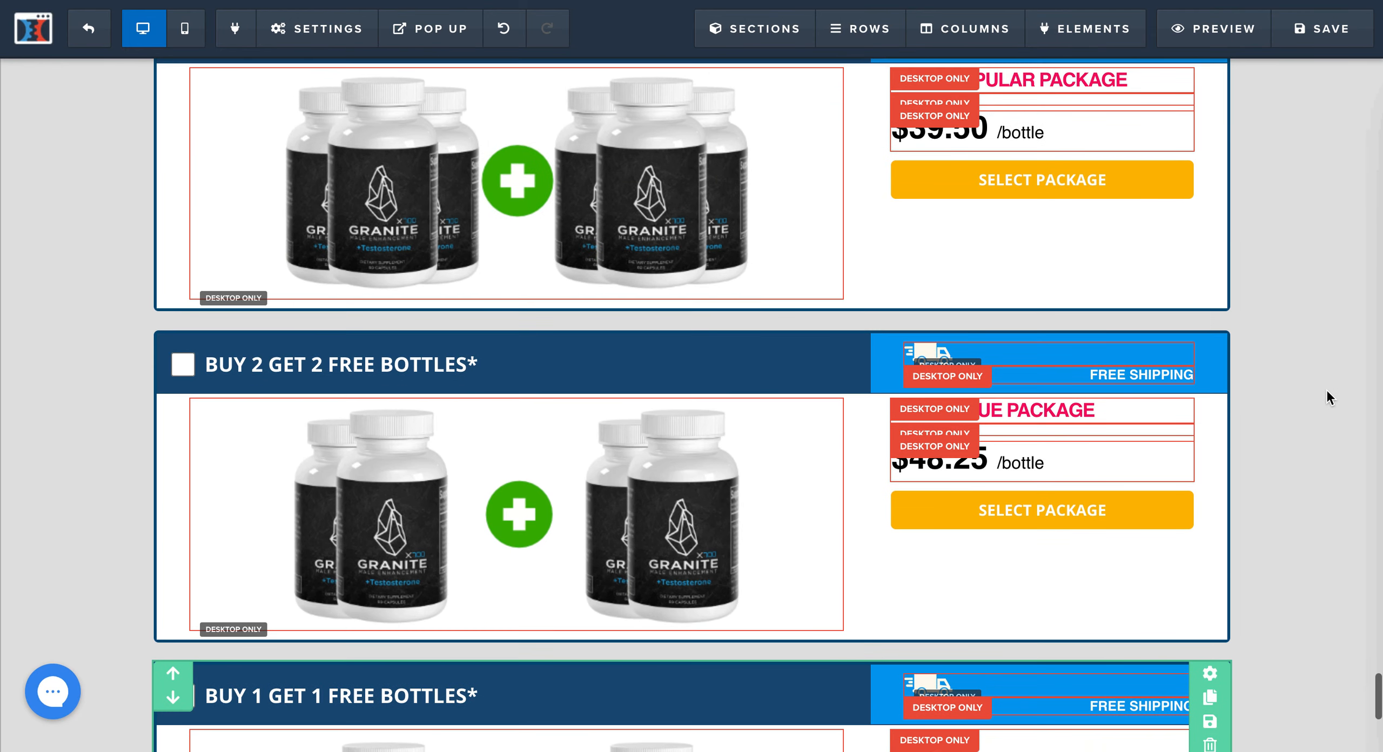
scroll(1326, 388, up, 5)
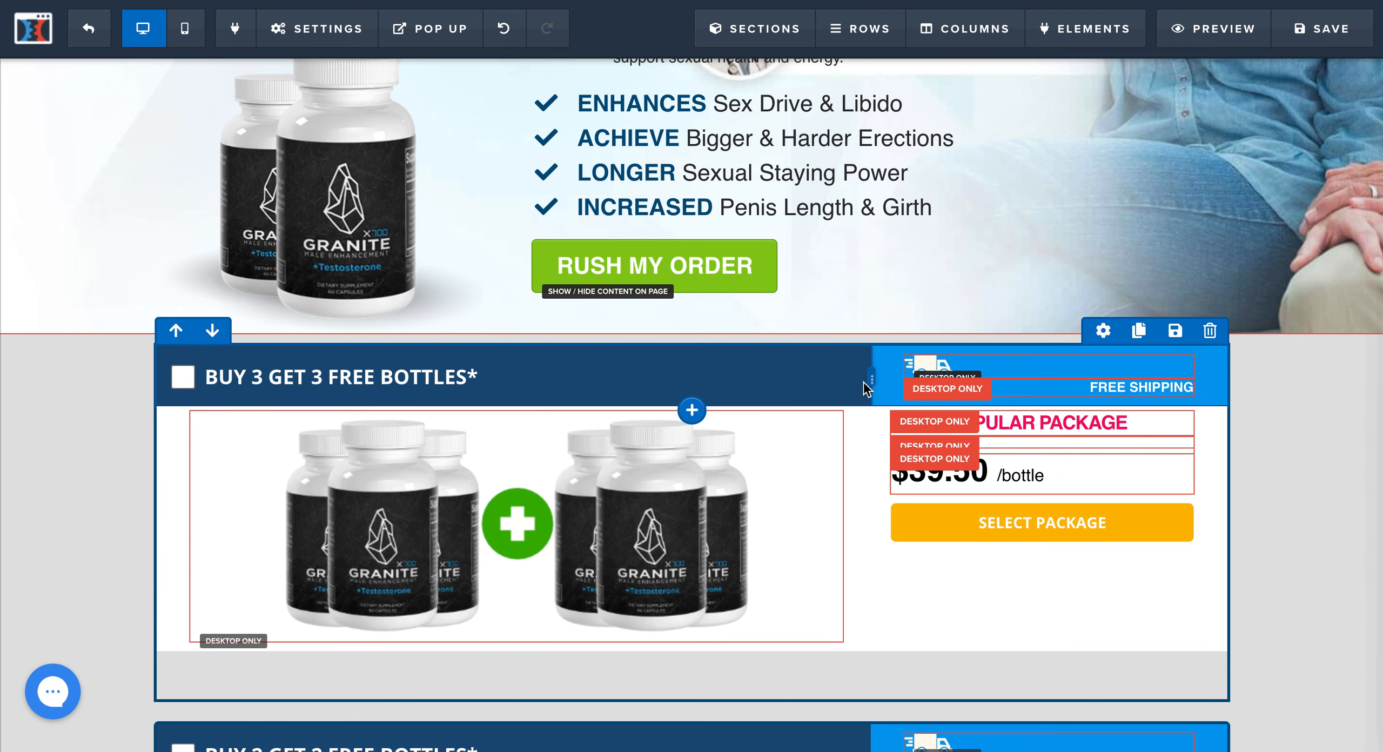
mouse_move(776, 42)
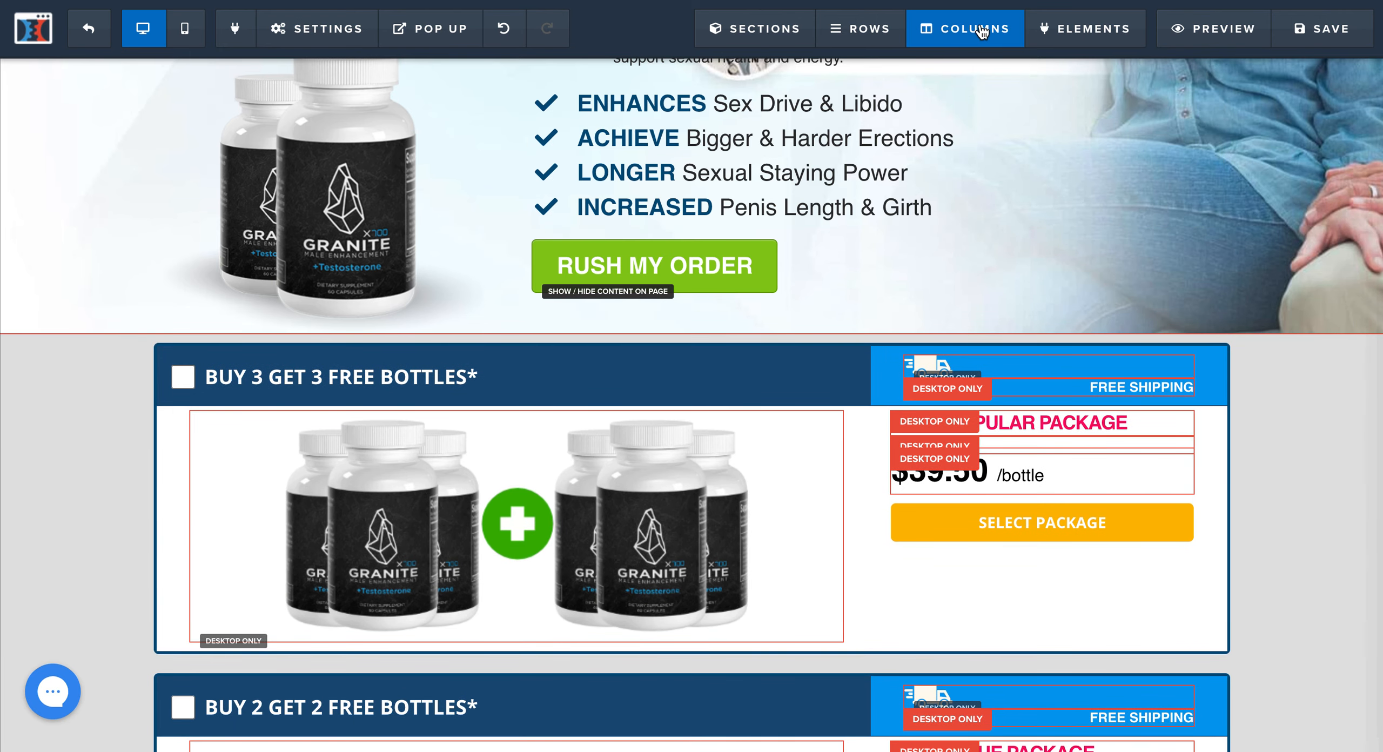
click(982, 32)
scroll(1153, 440, down, 10)
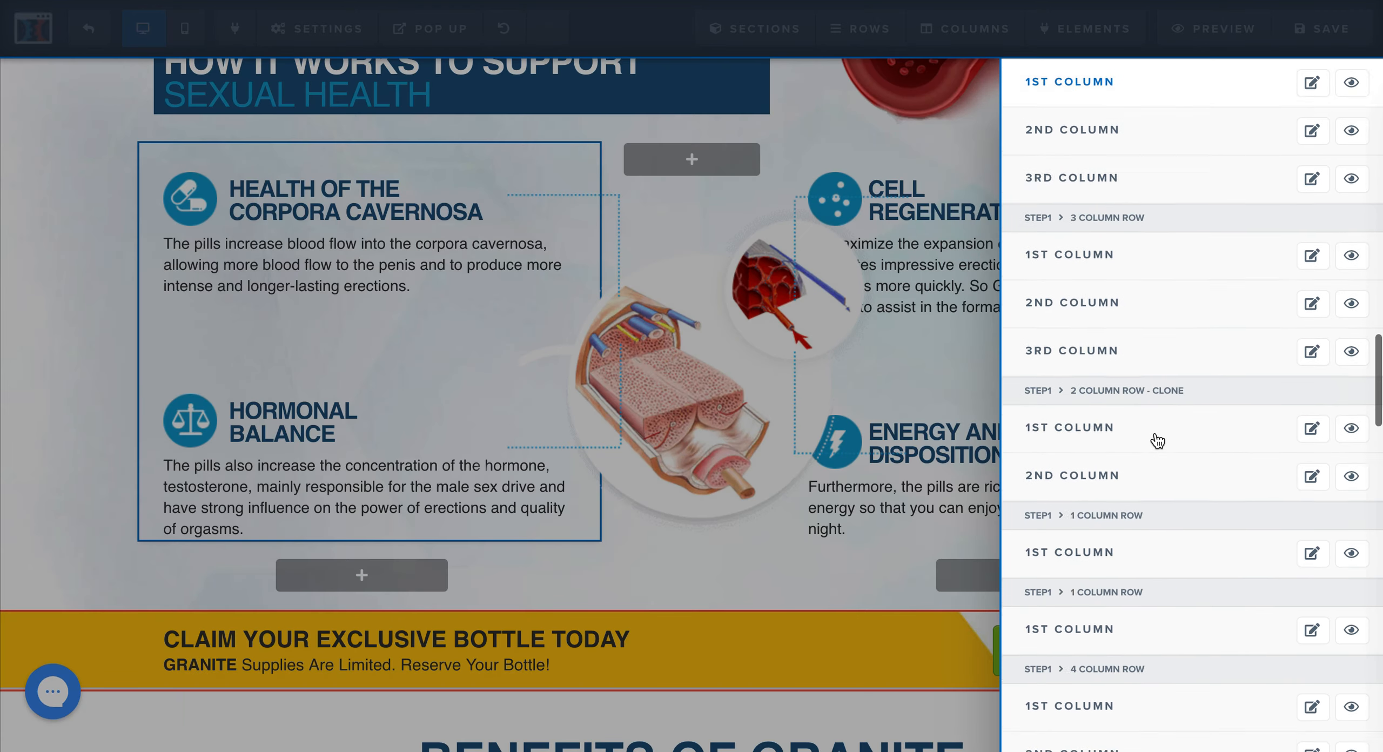
scroll(1156, 440, down, 8)
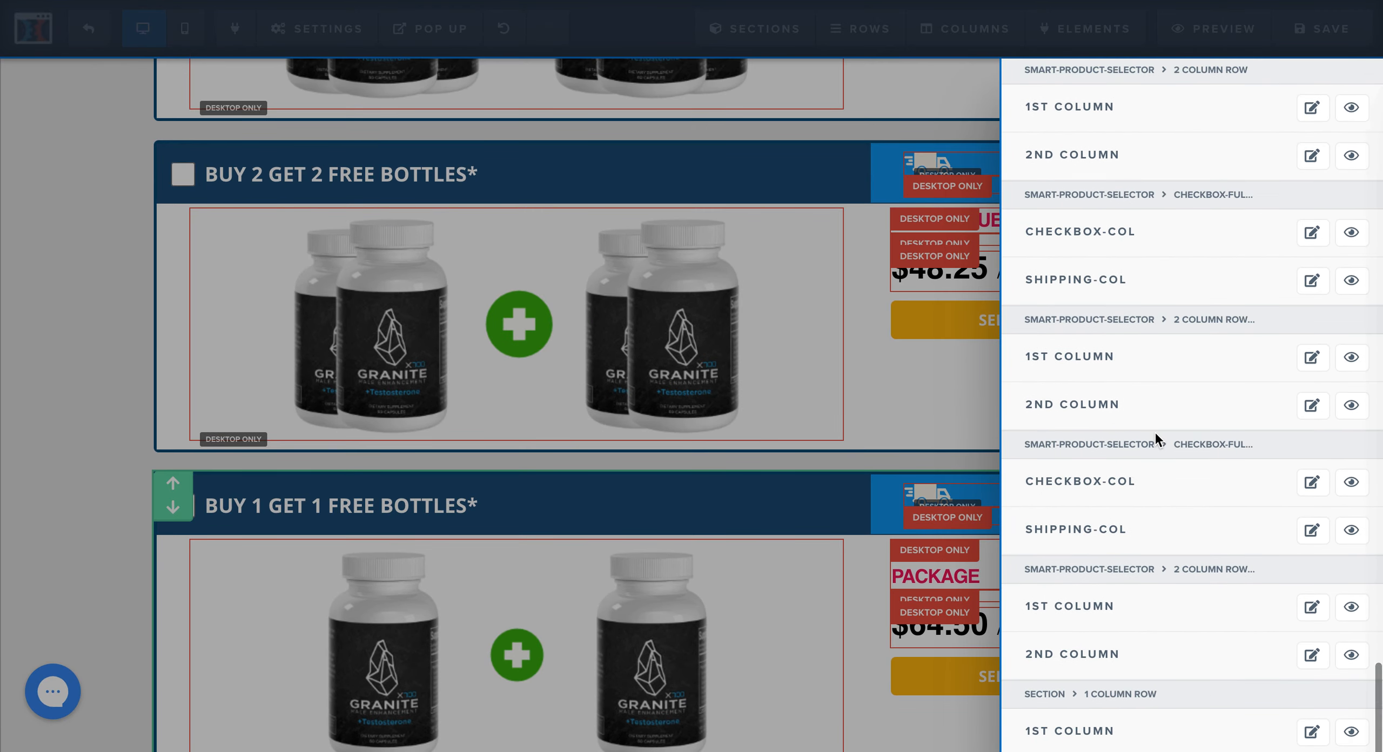
scroll(1154, 430, down, 3)
scroll(1154, 447, up, 5)
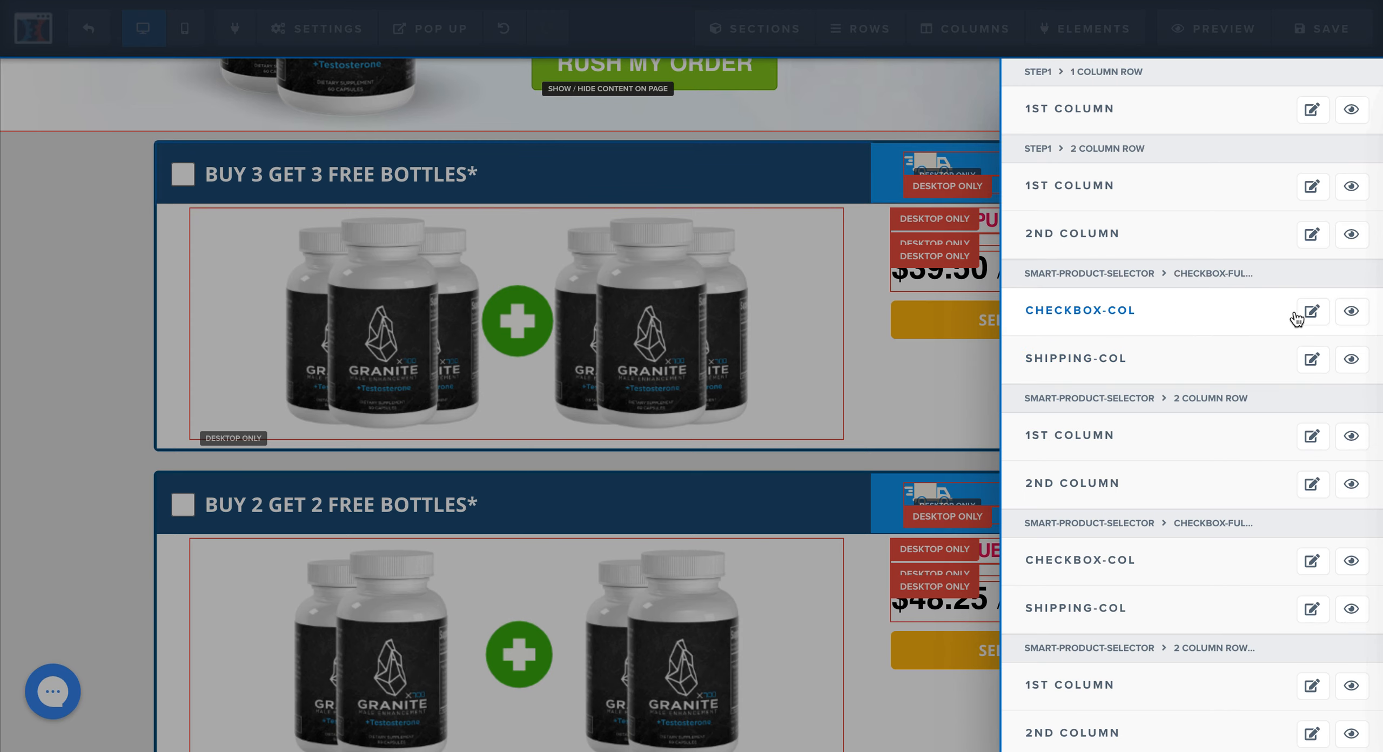
click(1313, 312)
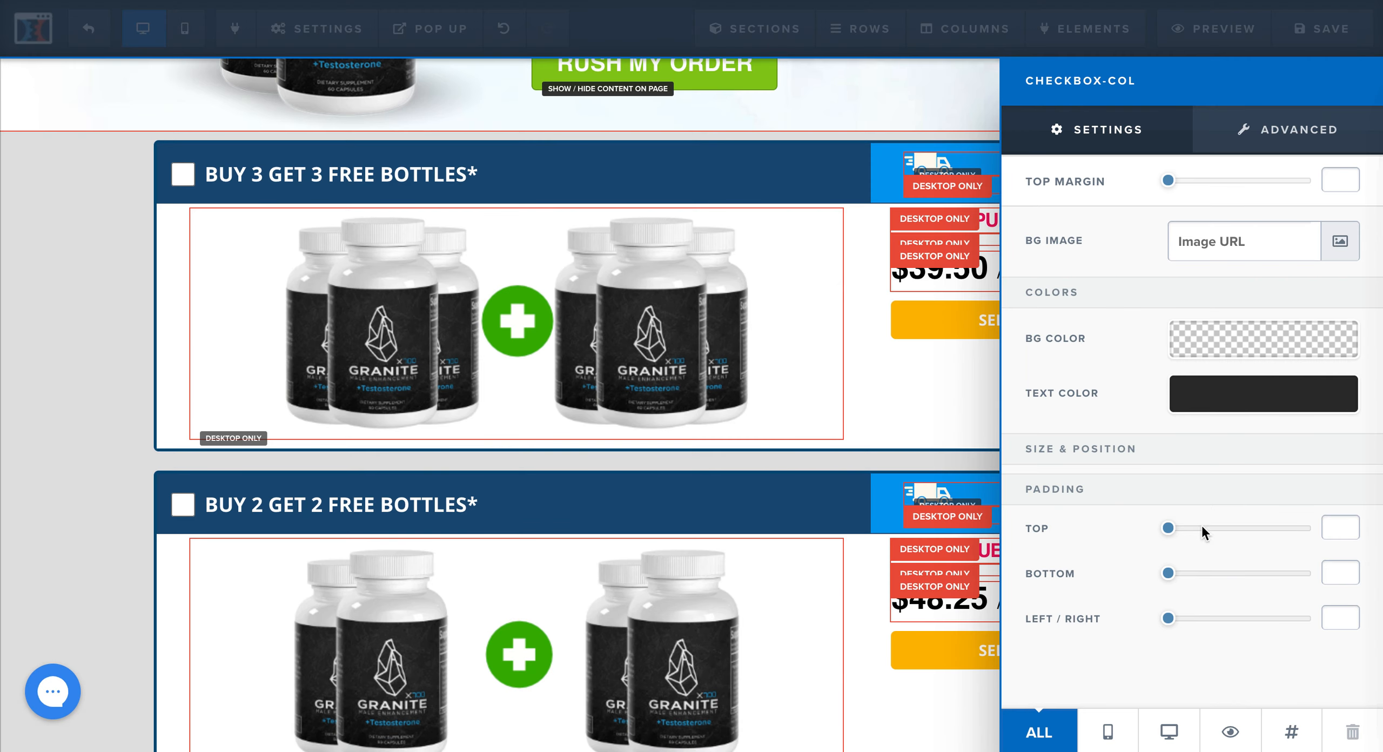
click(1292, 734)
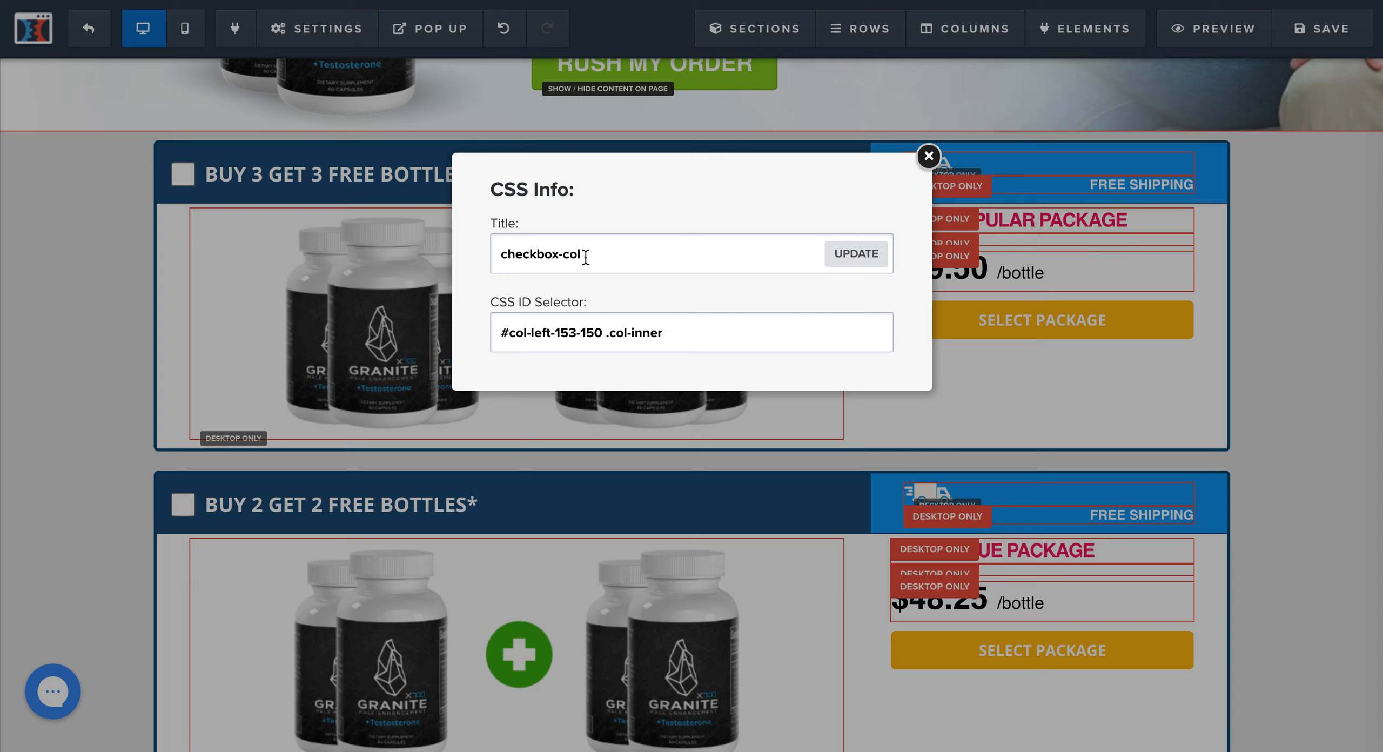
click(929, 157)
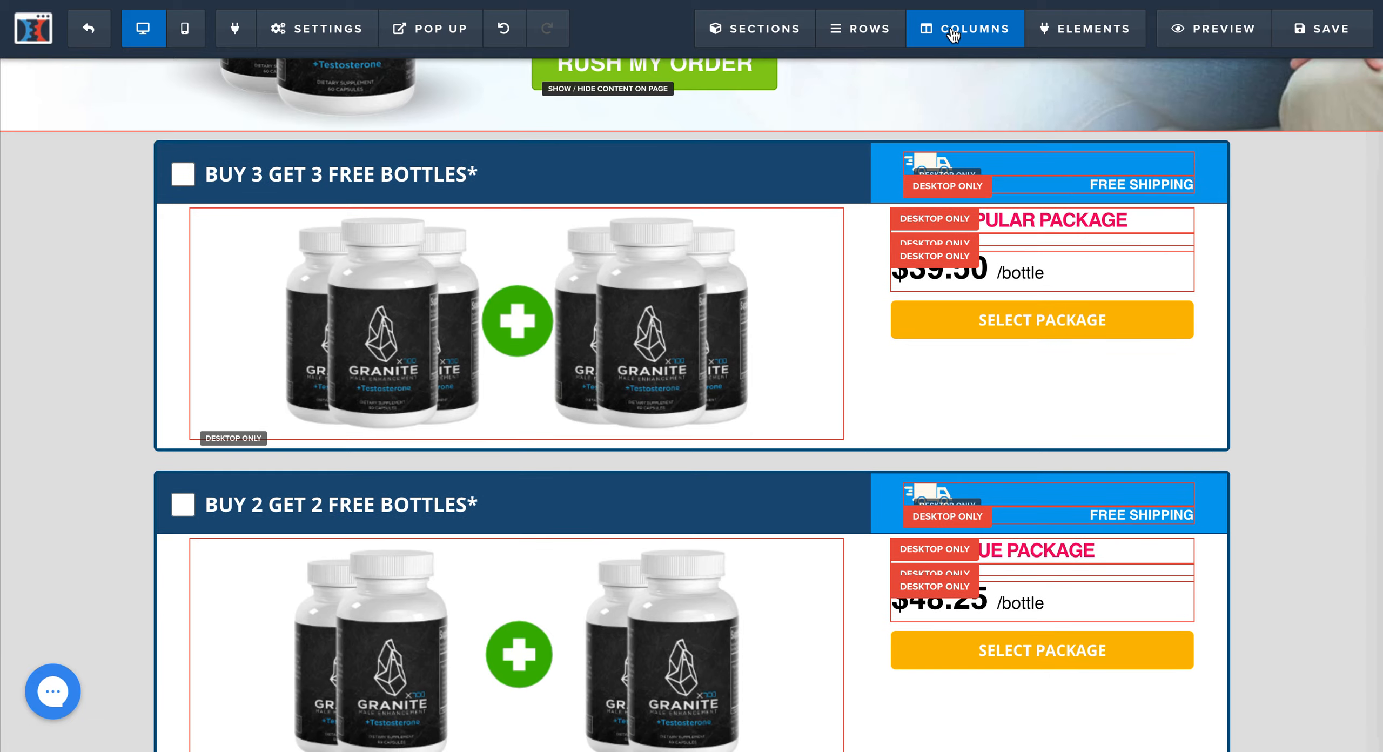
- Review the checkbox and shipping columns of the remaining smart-product-selector sections in the column list
click(952, 35)
scroll(1151, 357, down, 15)
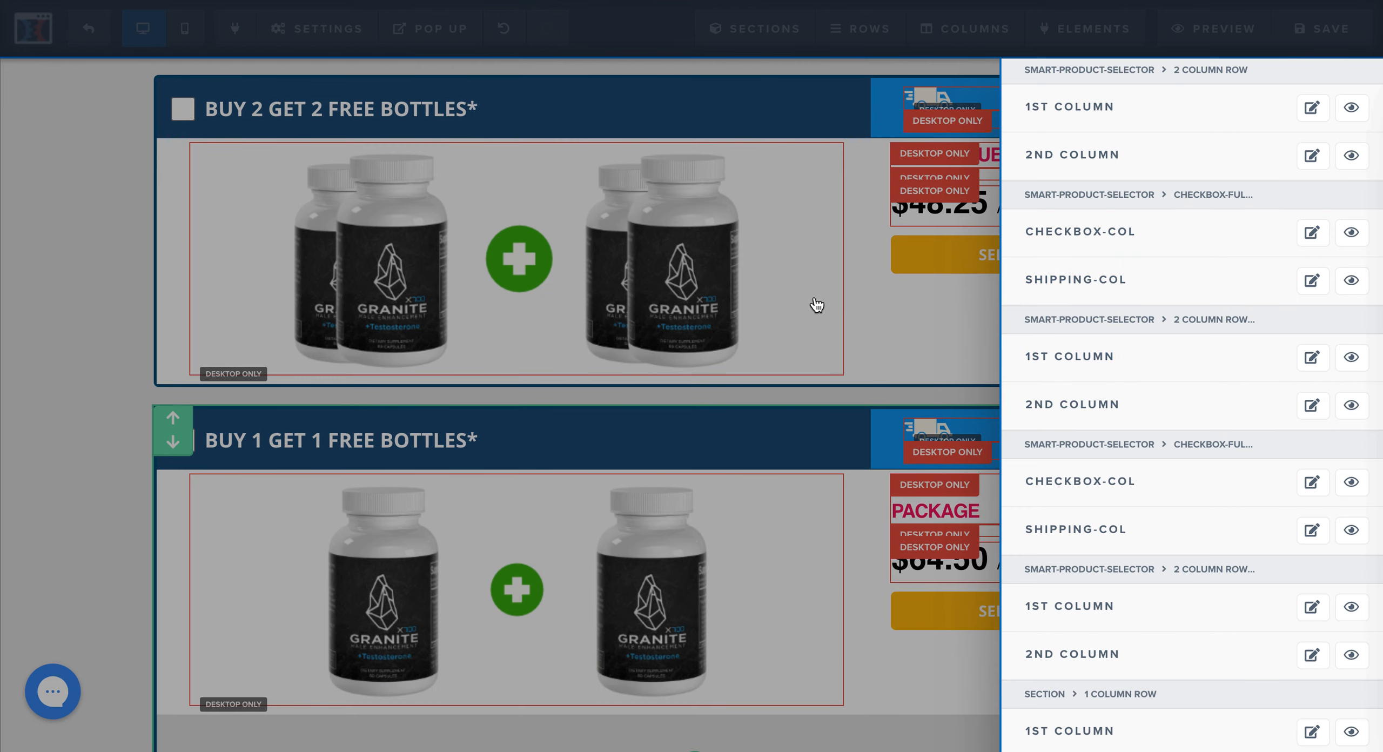
click(817, 306)
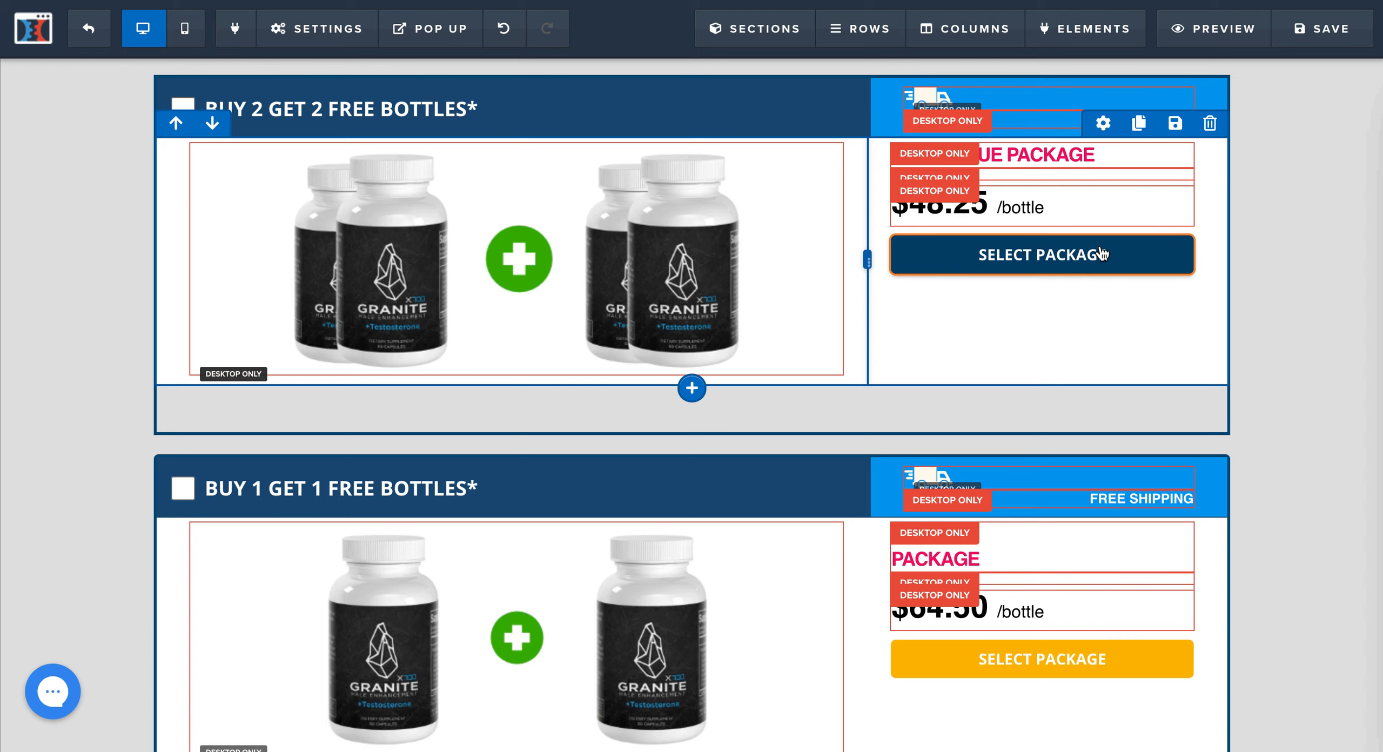
- Check the CSS title and the editable text of the SELECT PACKAGE button in the BUY 2 GET 2 FREE BOTTLES* section
mouse_move(1069, 279)
mouse_move(1118, 255)
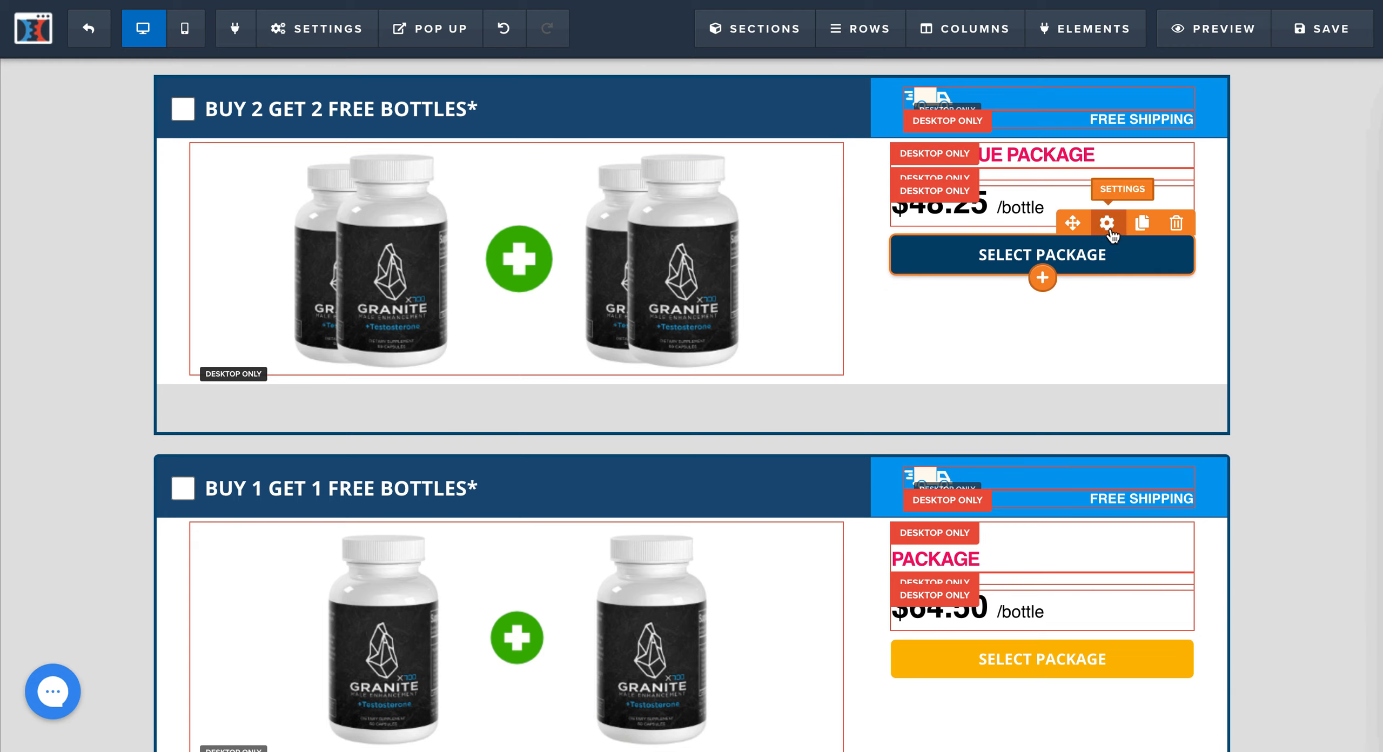
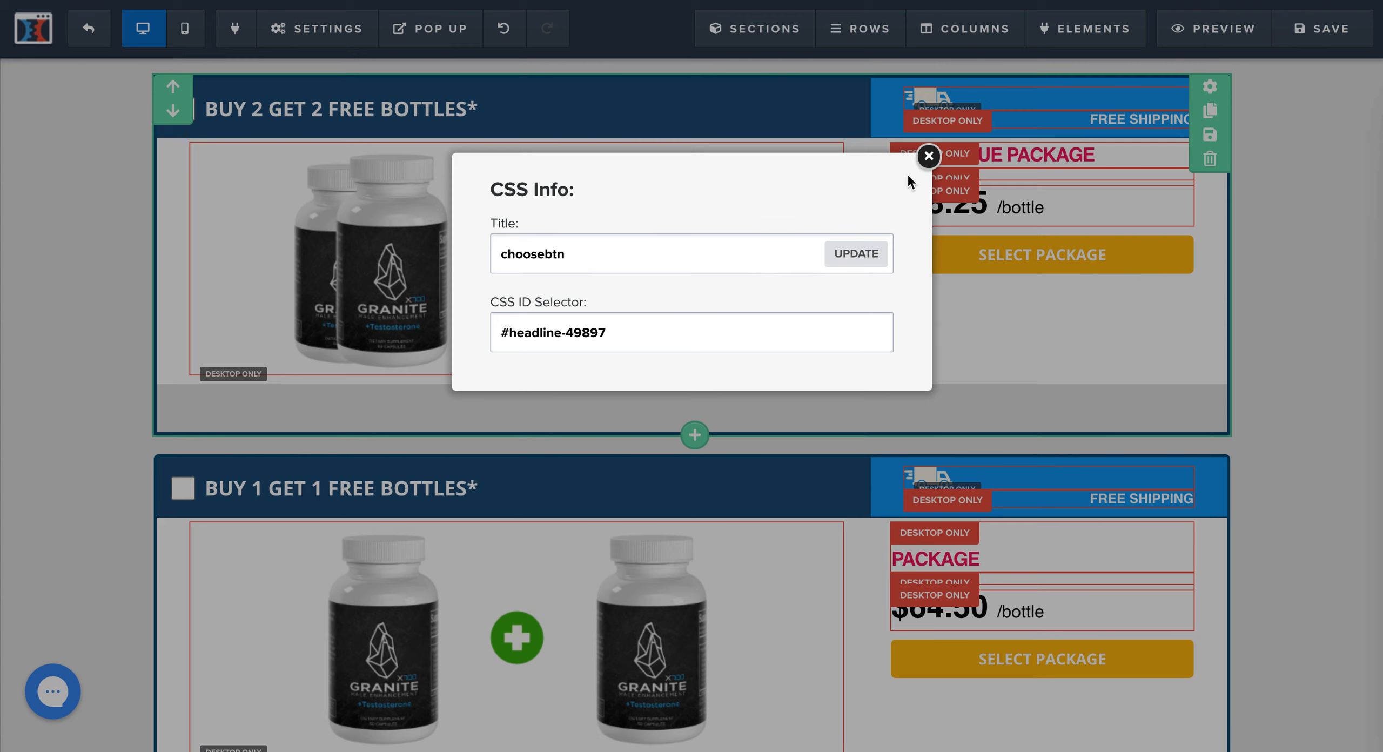
click(928, 156)
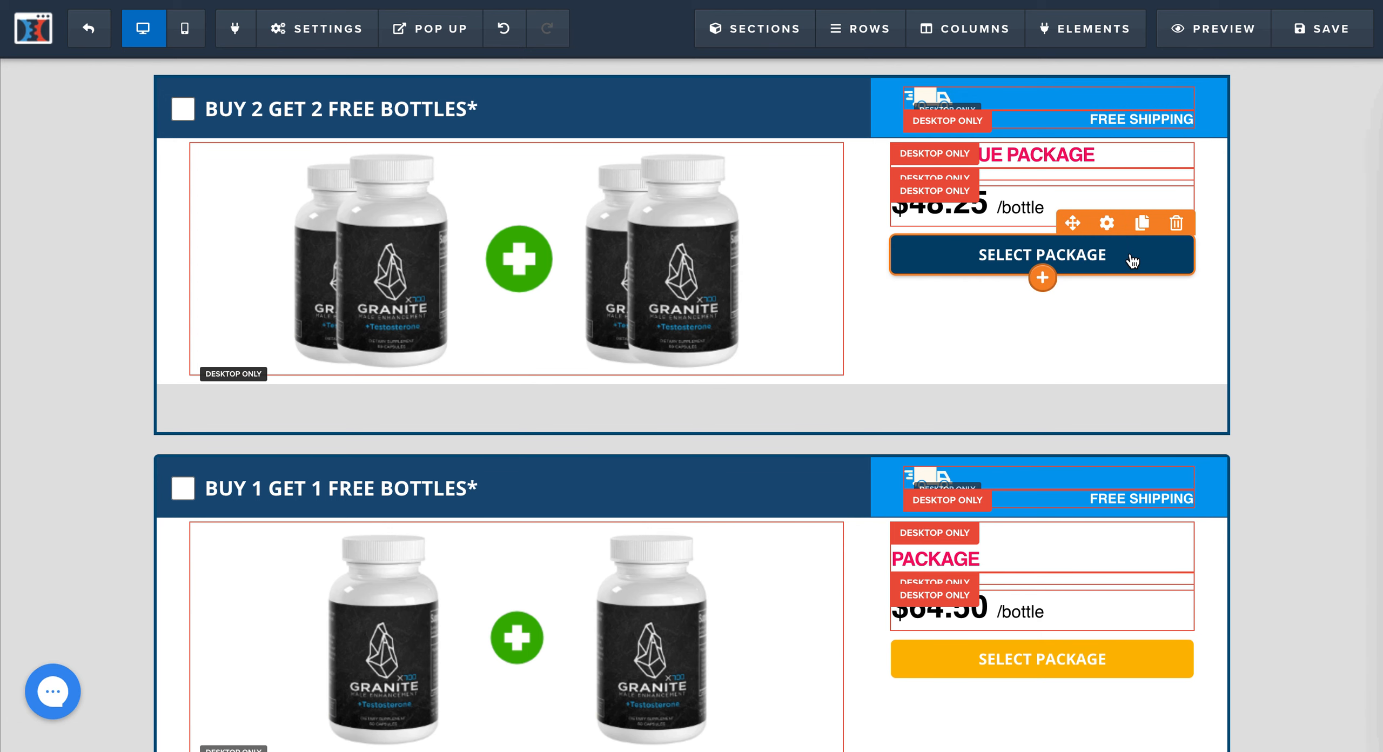
click(1074, 253)
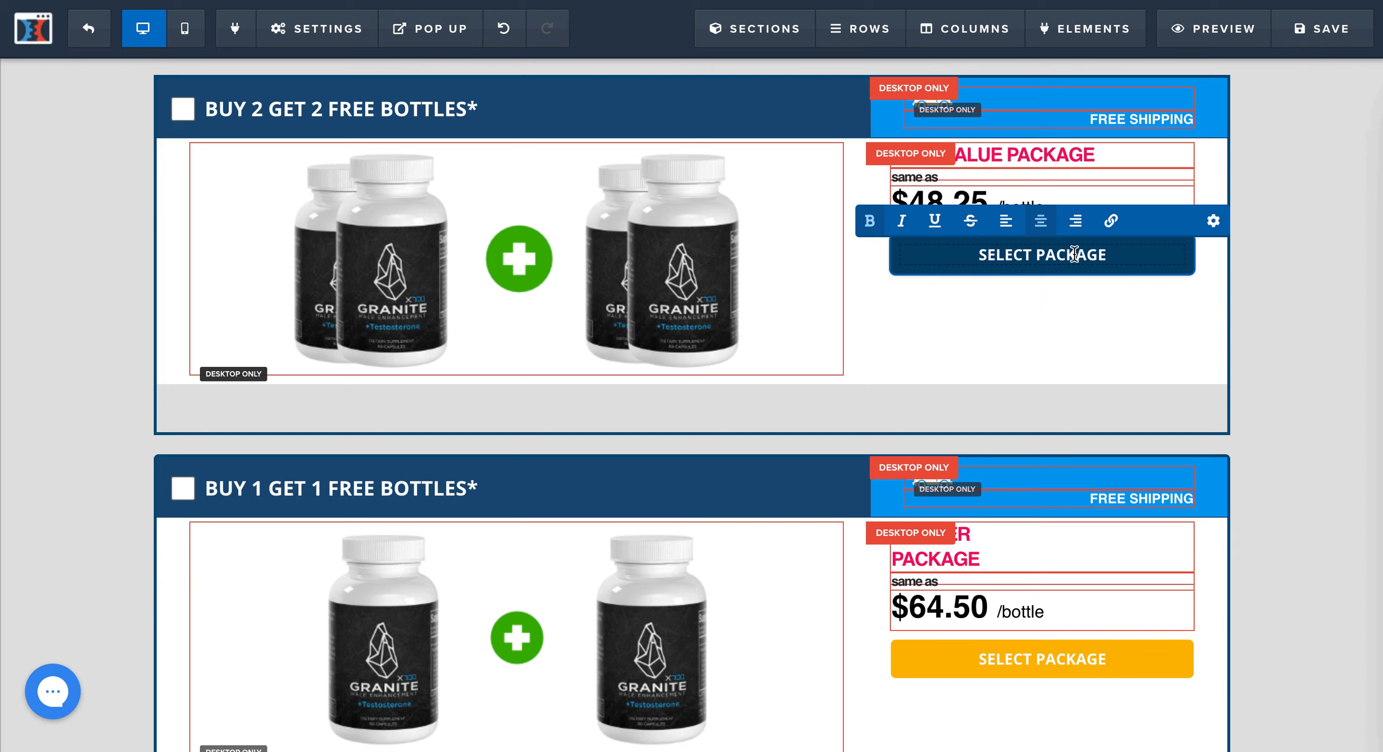
click(1114, 255)
click(1087, 305)
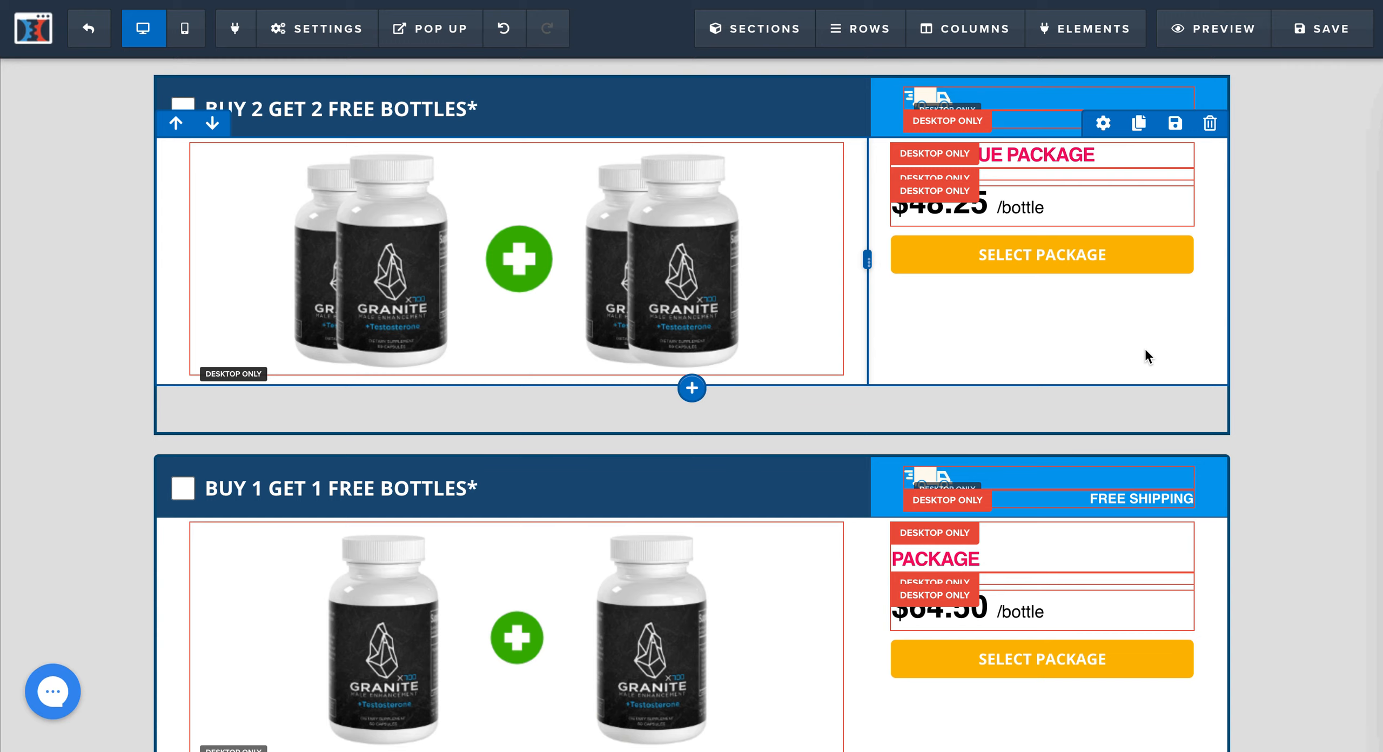
- View the general settings and the advanced border styles of the BUY 3 GET 3 FREE BOTTLES* section
scroll(1319, 316, down, 2)
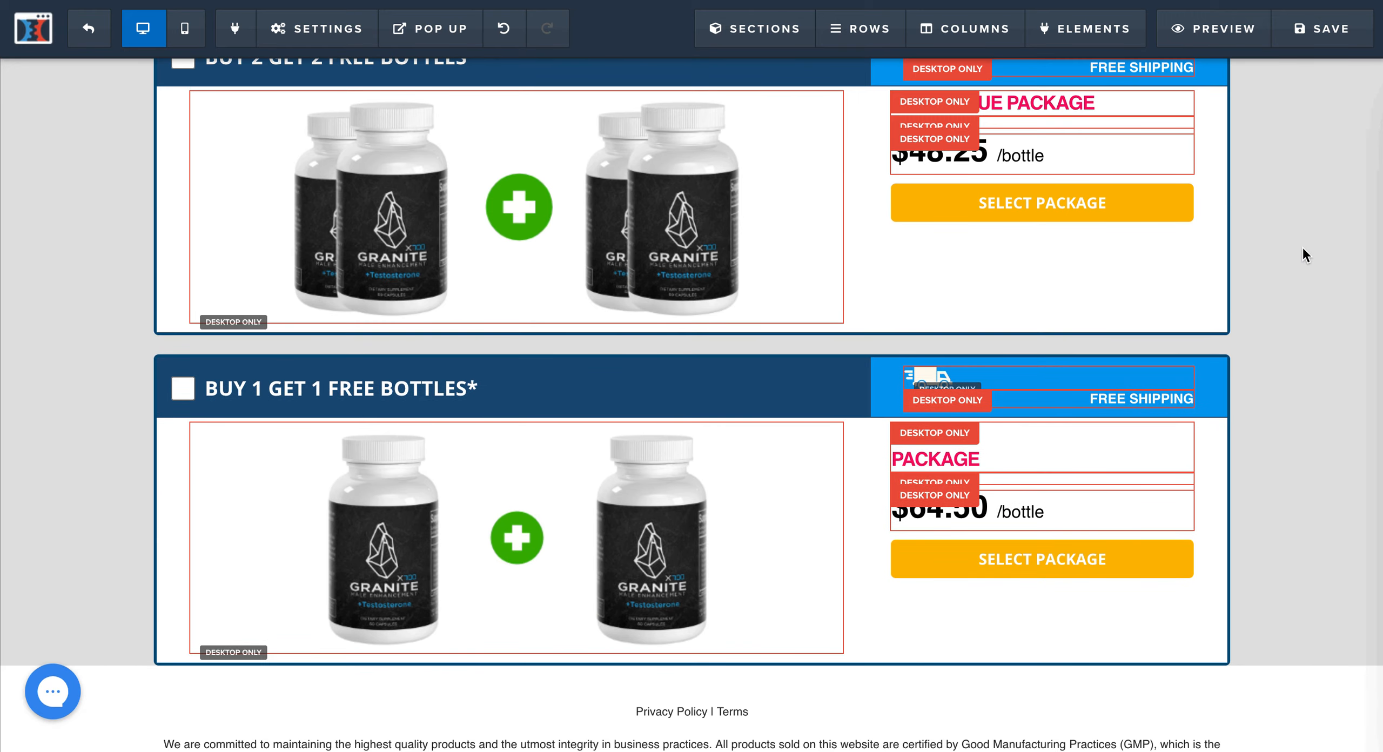
scroll(1302, 246, up, 1)
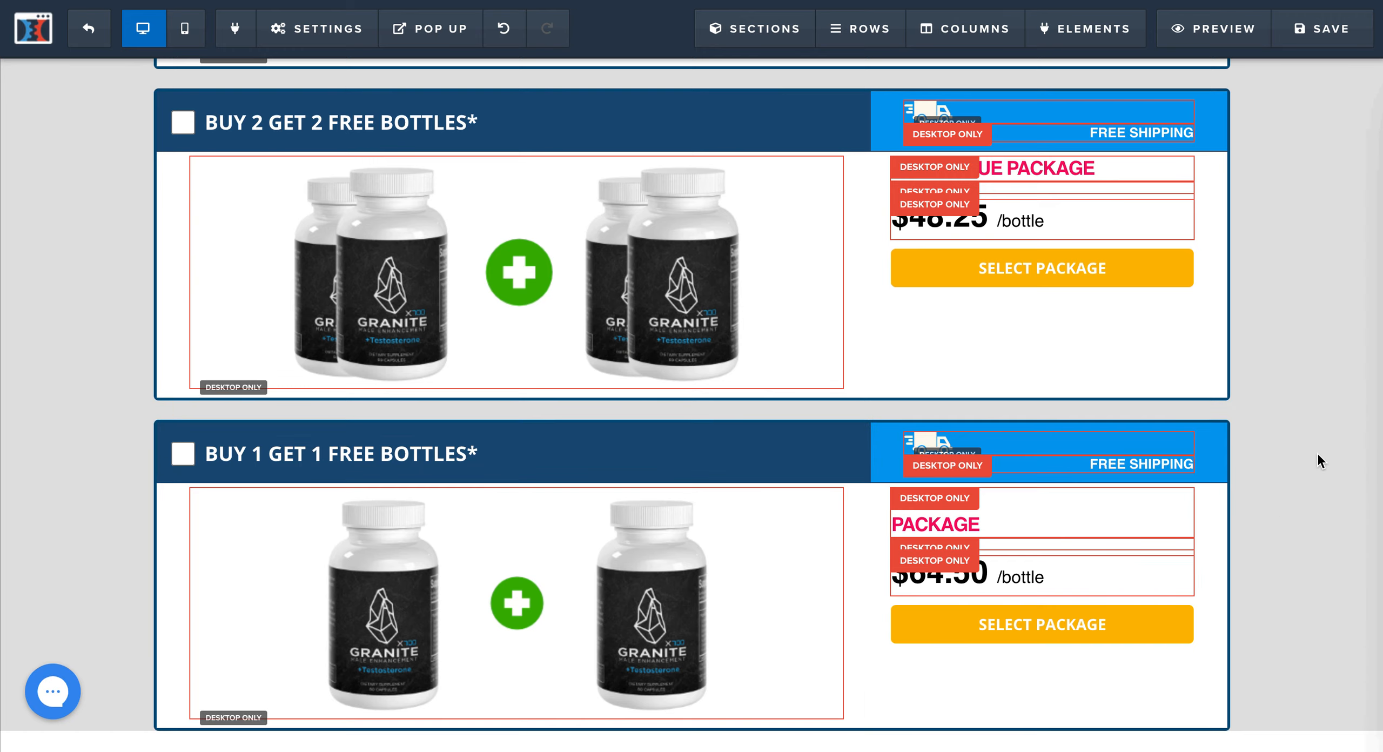
scroll(1259, 298, up, 3)
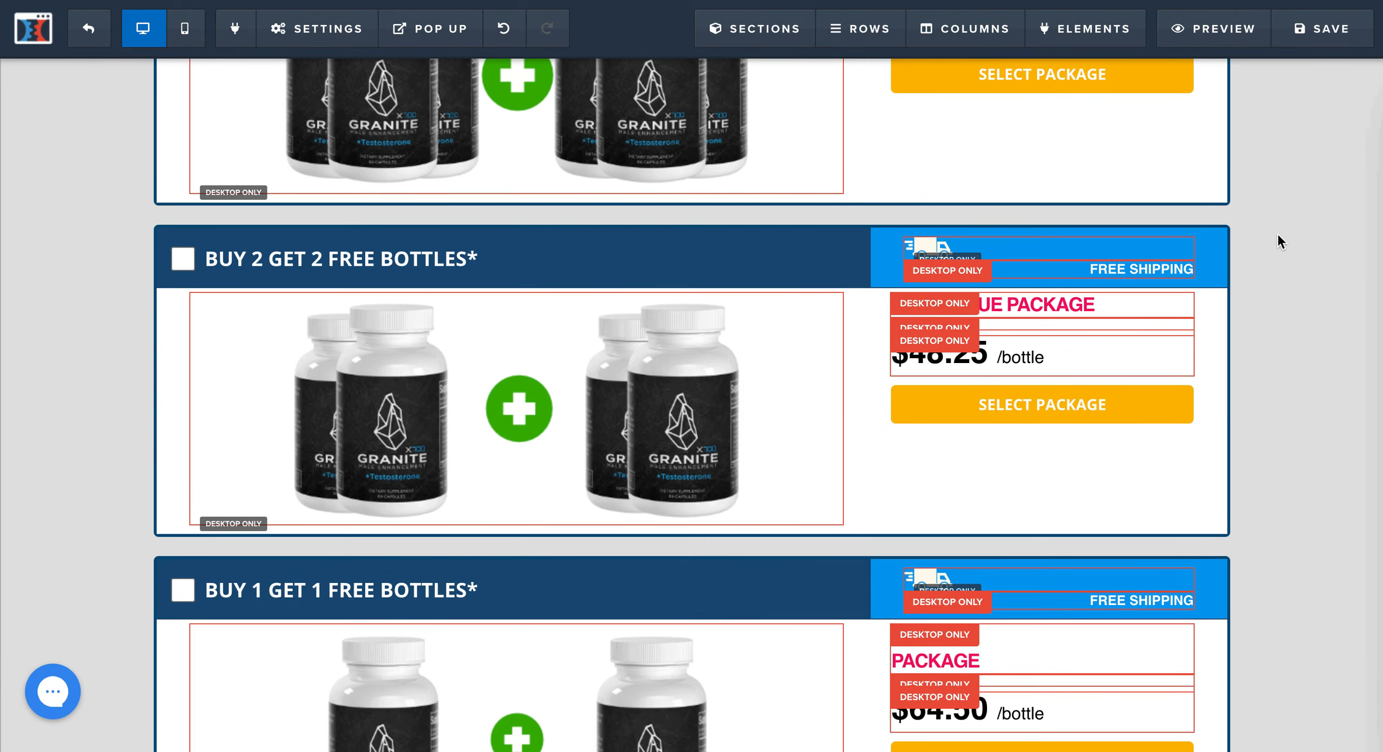
scroll(1278, 303, up, 6)
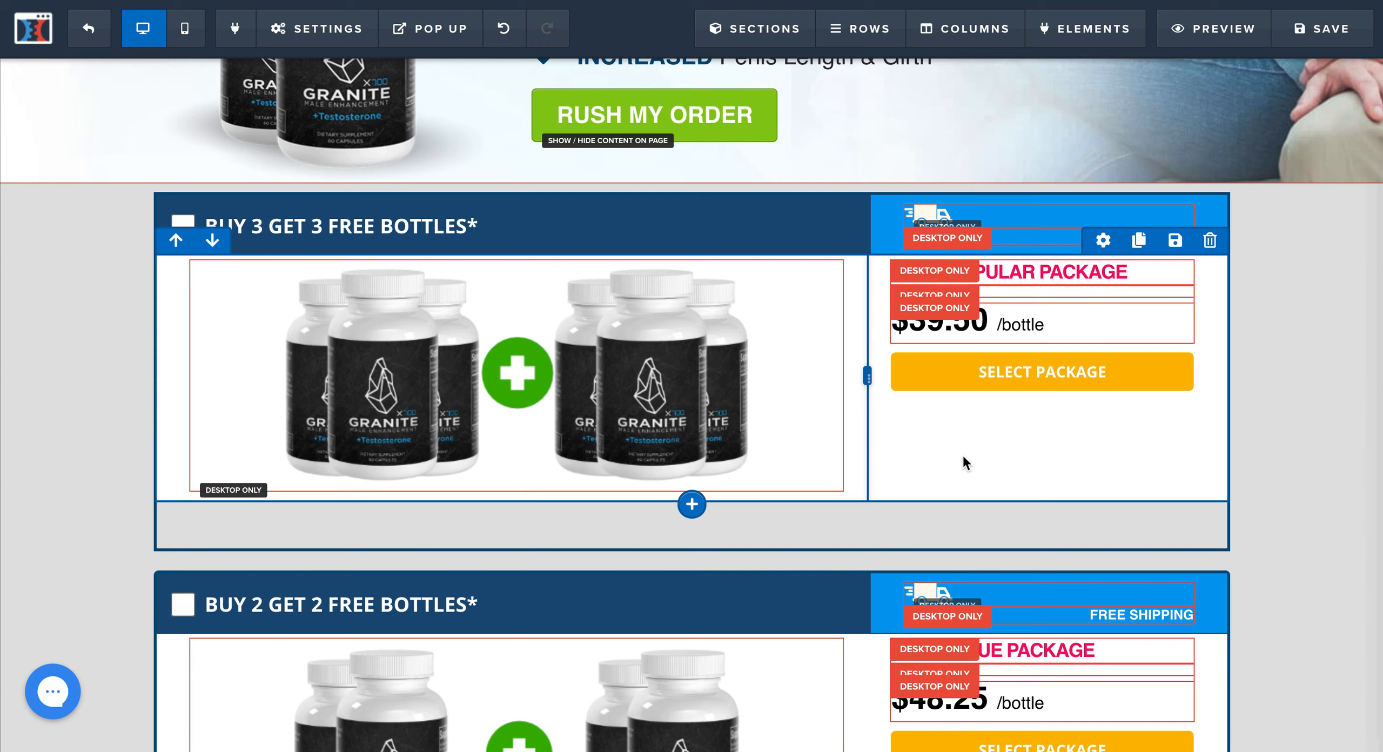
mouse_move(1216, 207)
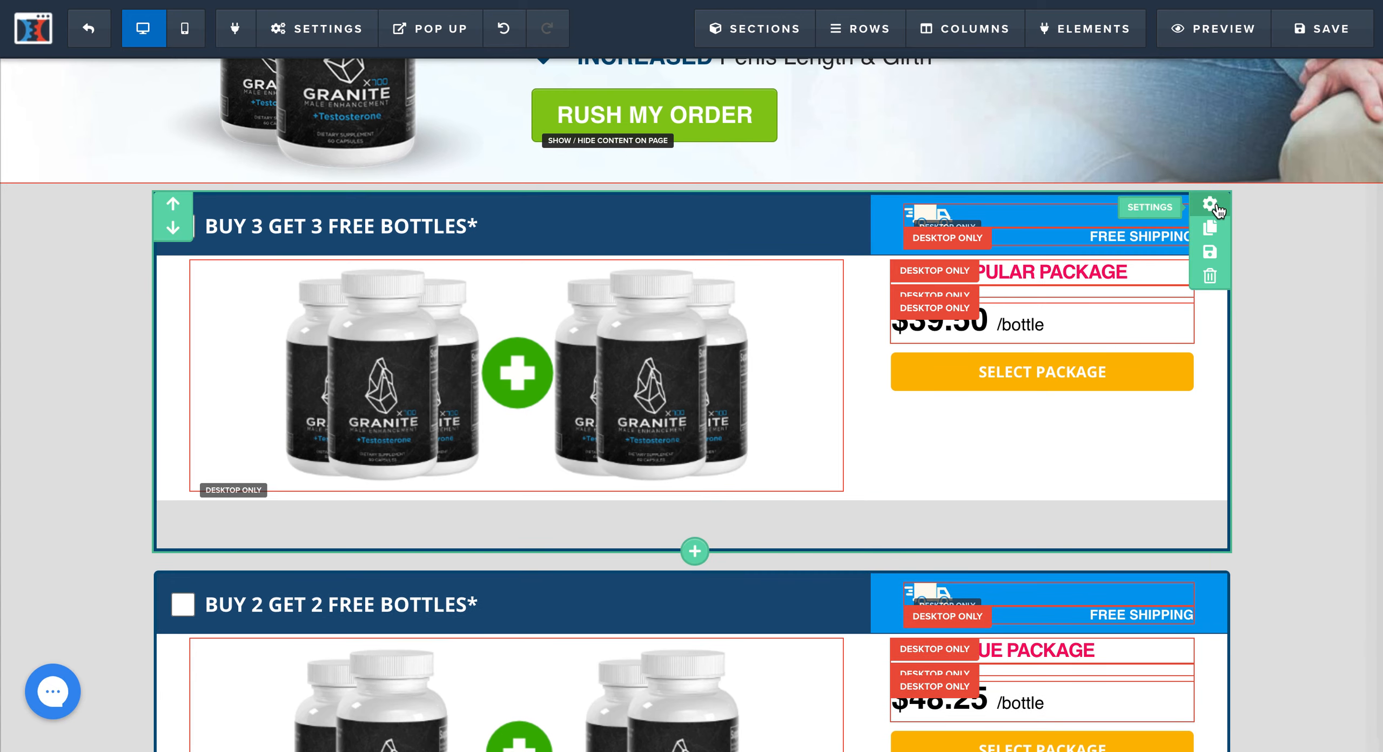
click(1212, 204)
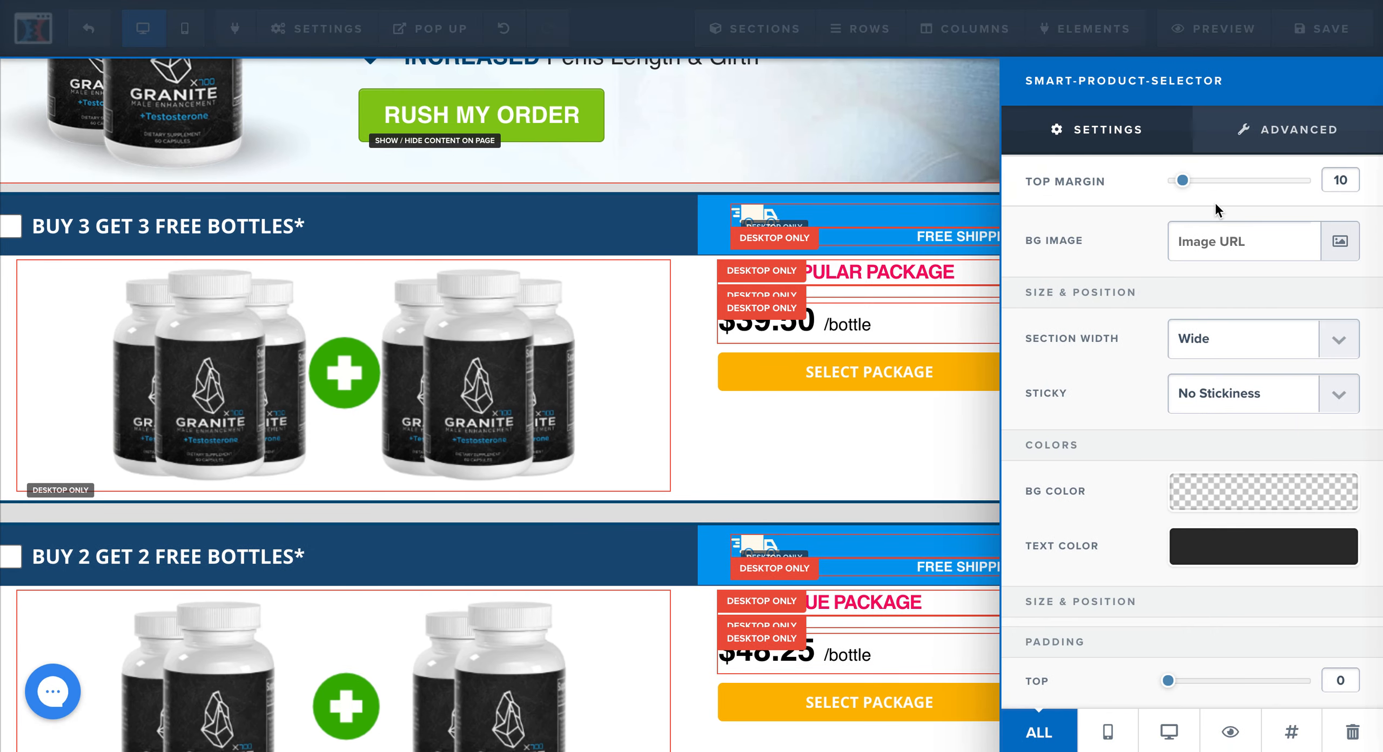
click(1328, 138)
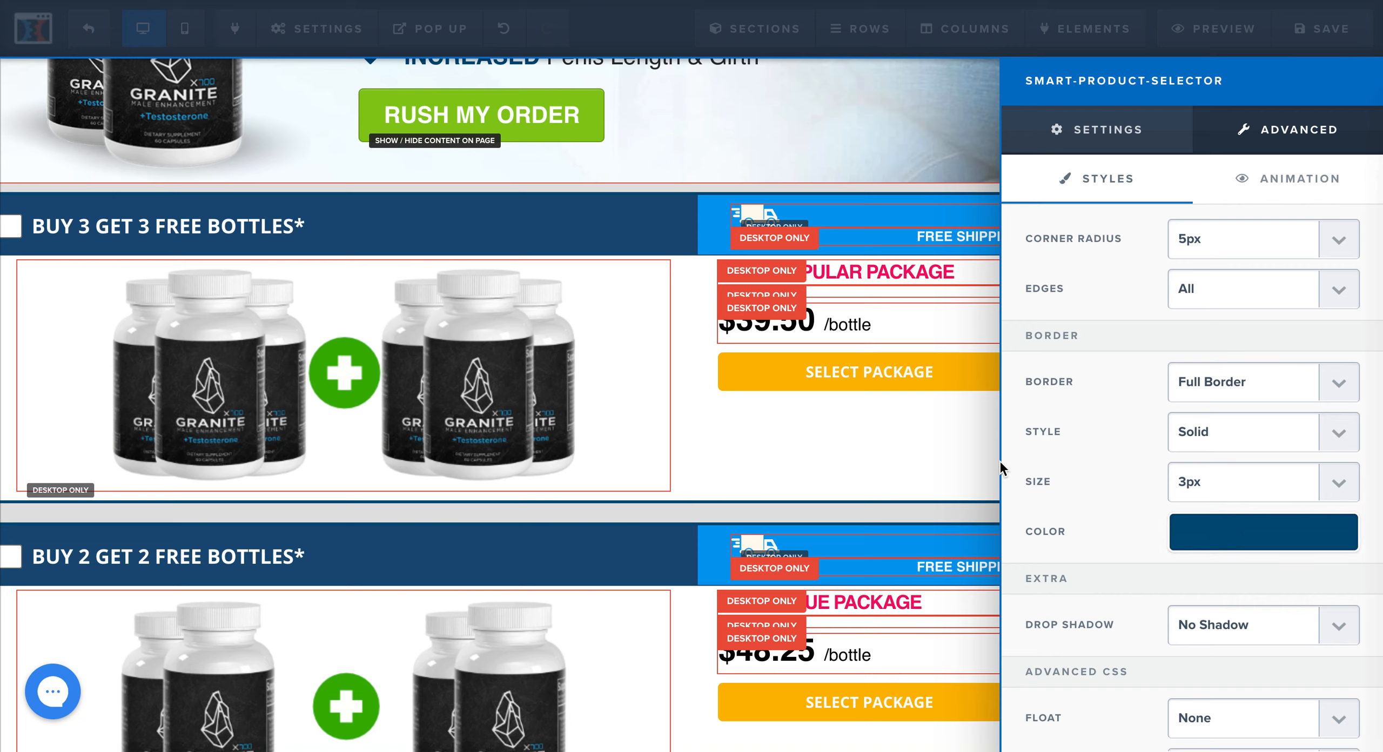
click(1105, 152)
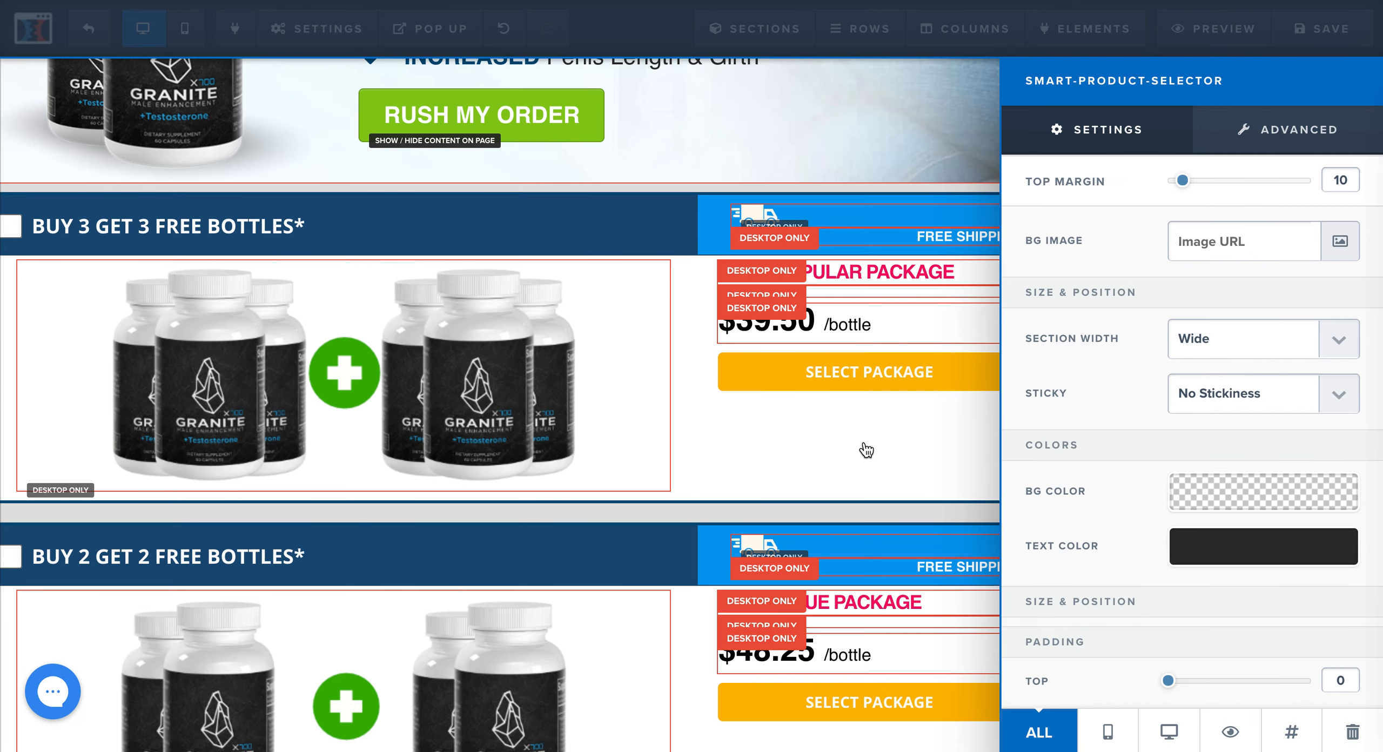
click(750, 385)
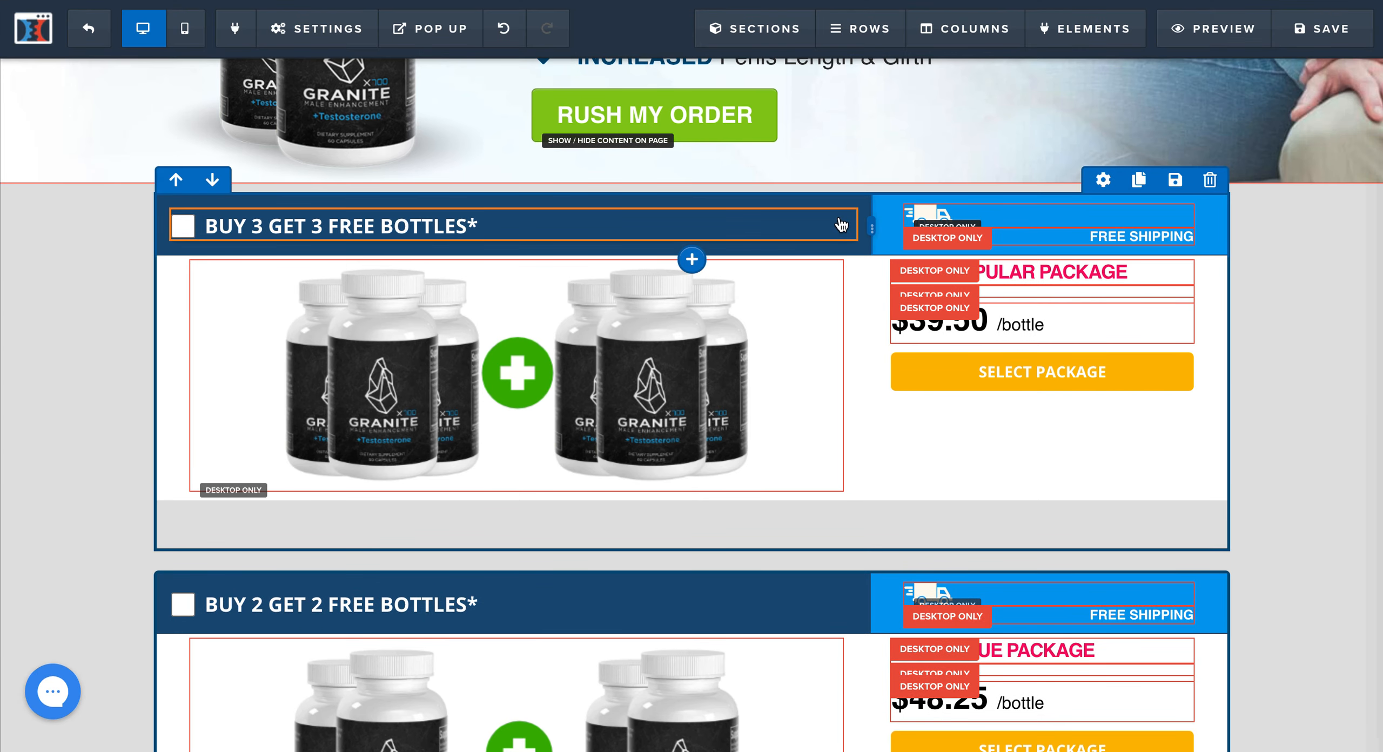
- View the general settings and background color of the BUY 3 GET 3 FREE BOTTLES* checkbox row
click(1102, 181)
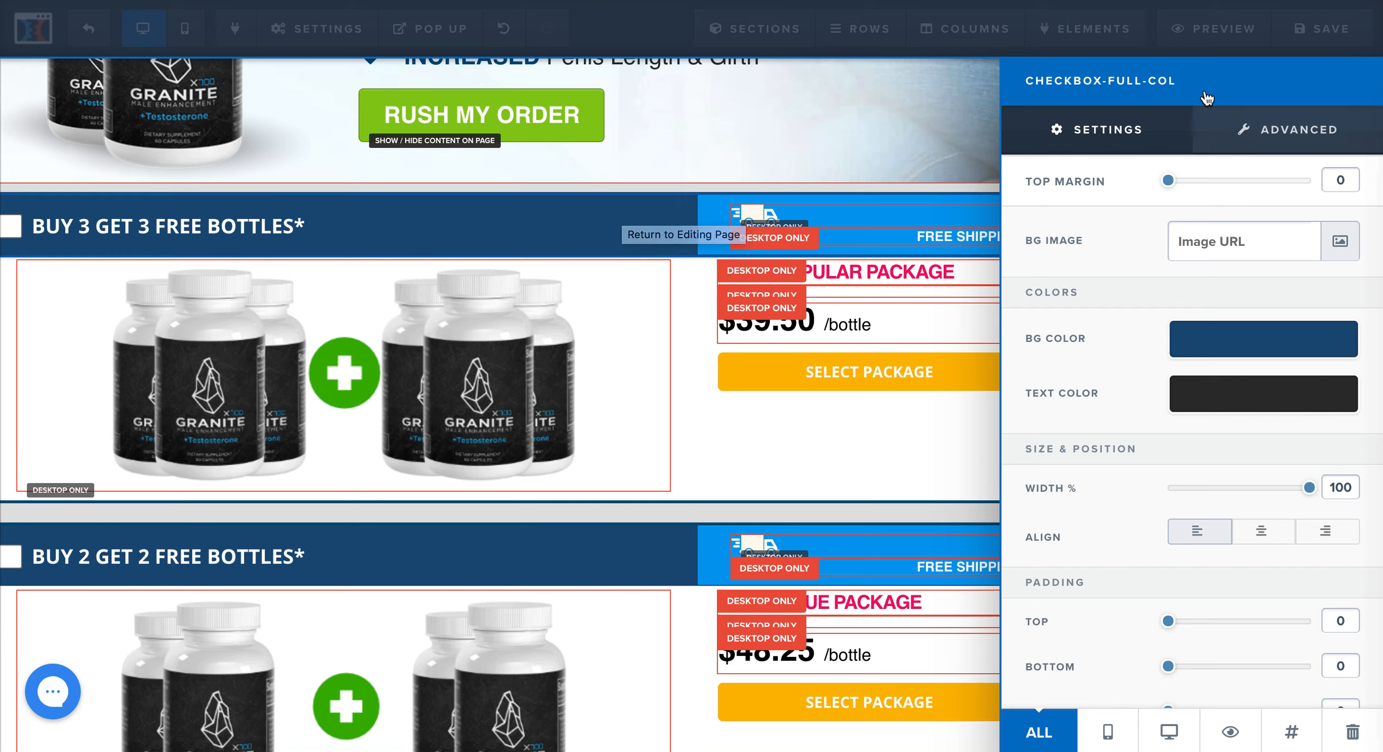
click(1265, 352)
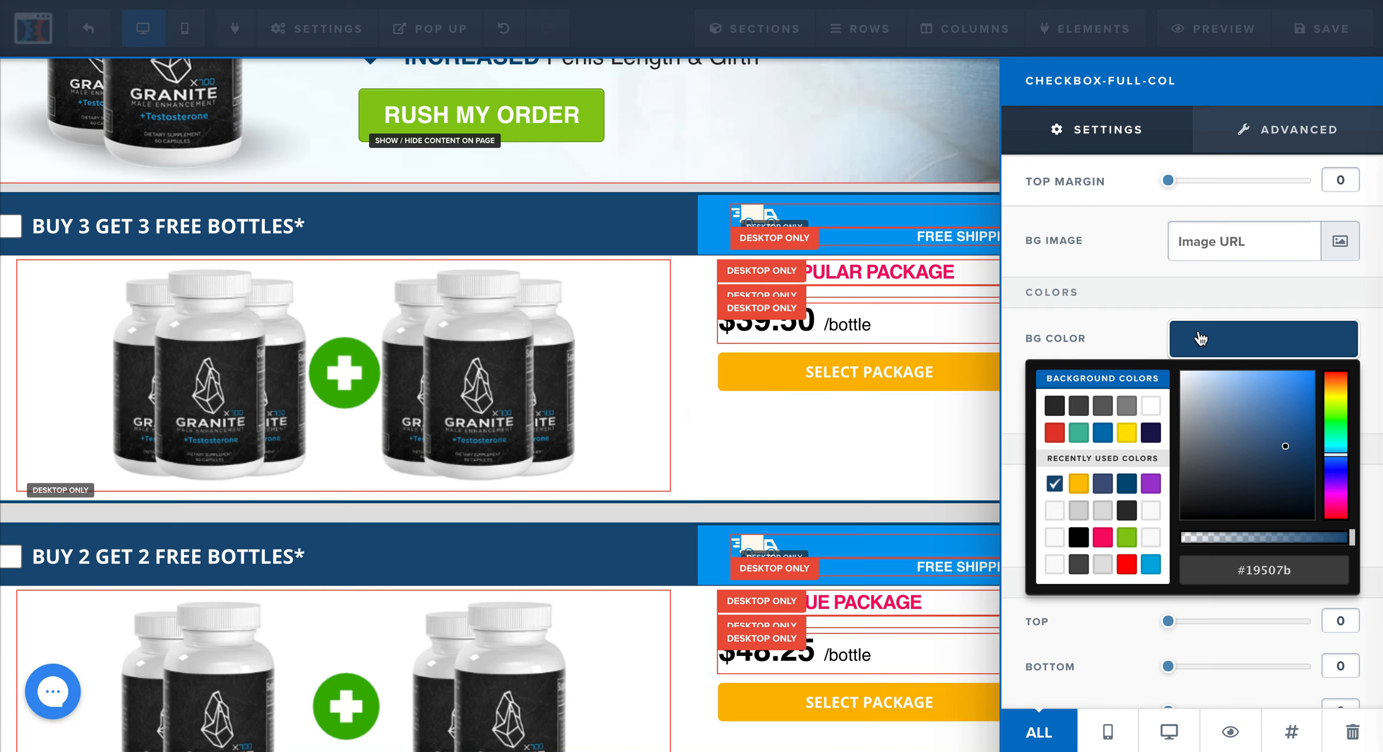
click(1094, 319)
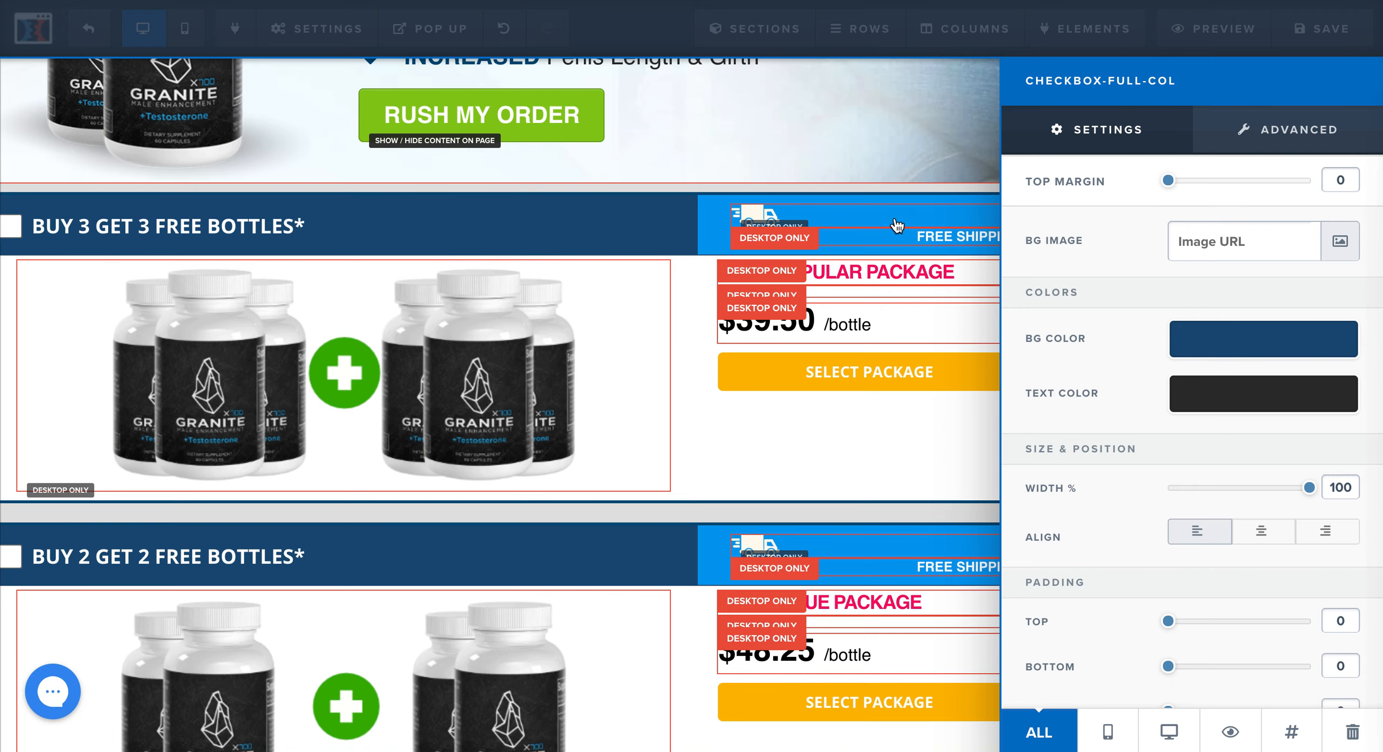
click(921, 227)
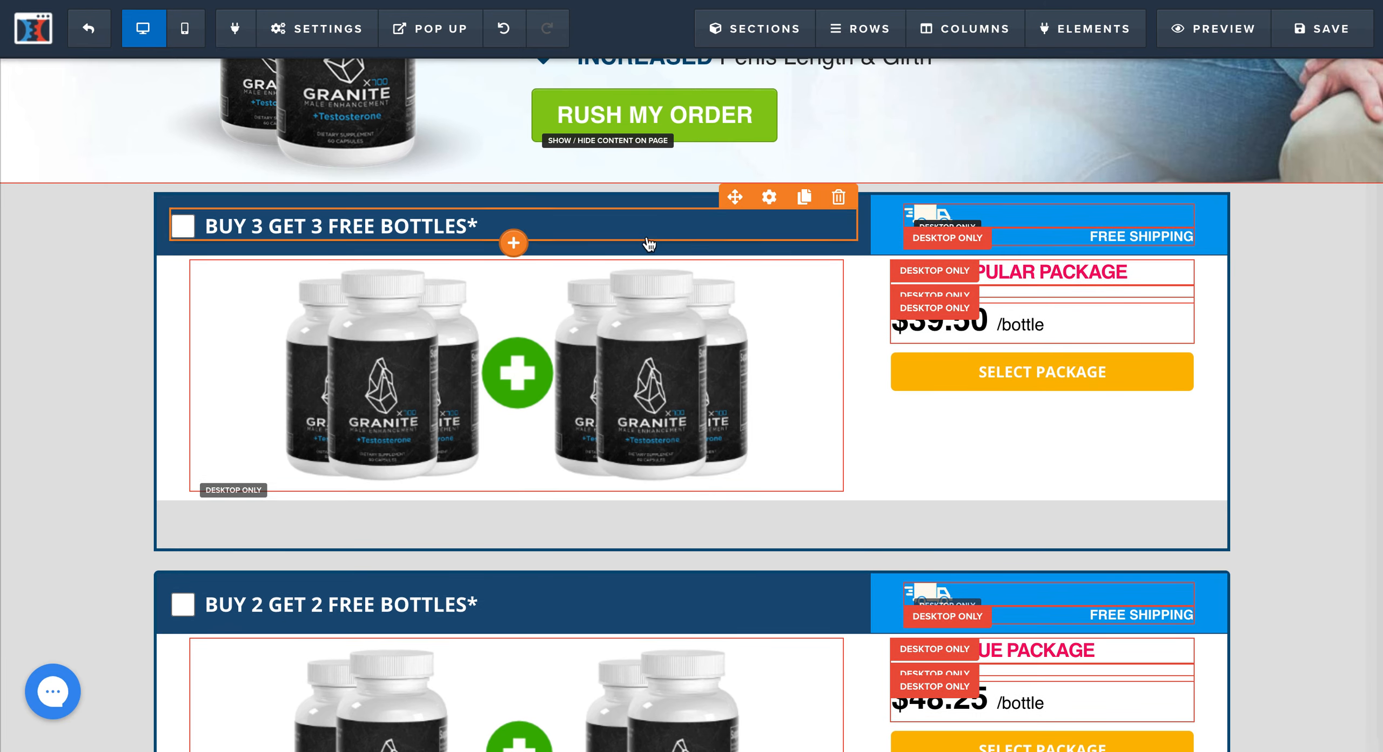
- Find the first smart-product-selector checkbox column in the page's column list and view its general settings
click(982, 46)
scroll(1110, 432, down, 8)
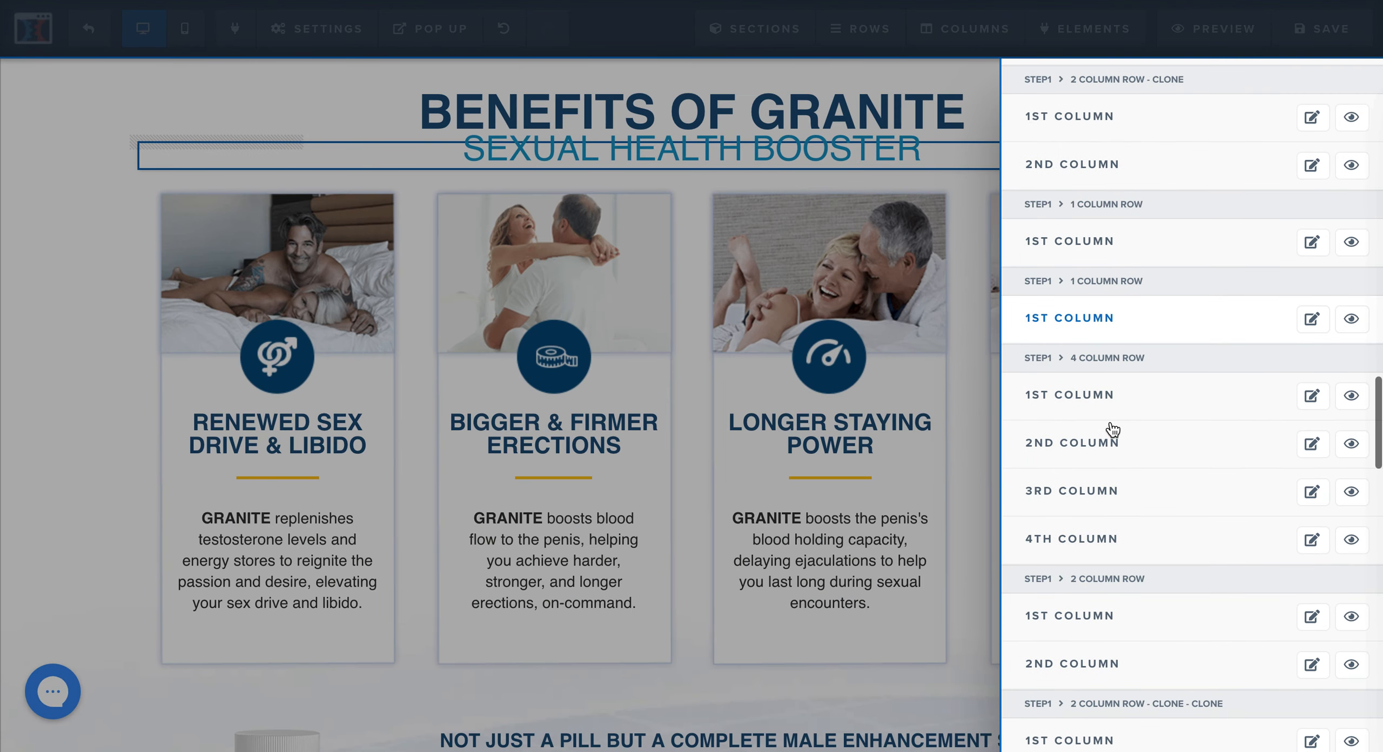
scroll(1112, 429, down, 10)
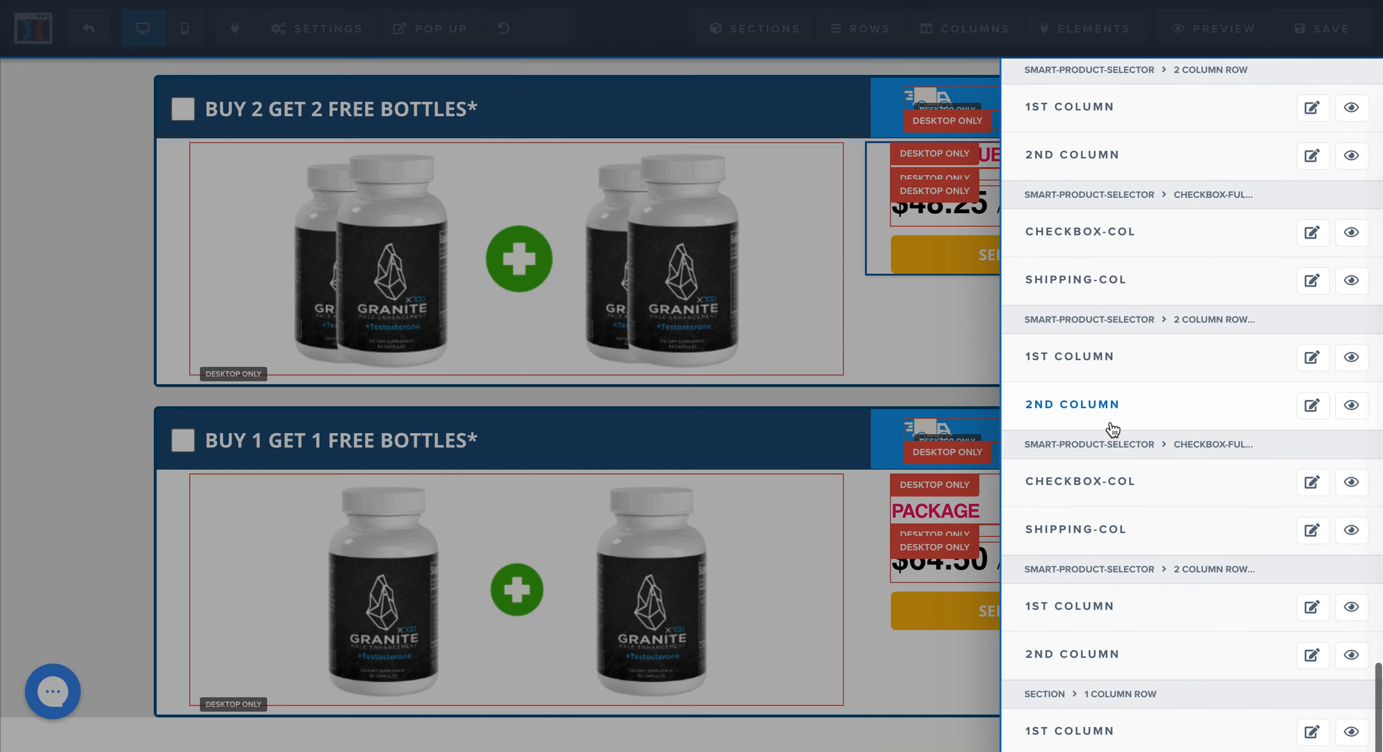
scroll(1111, 430, up, 8)
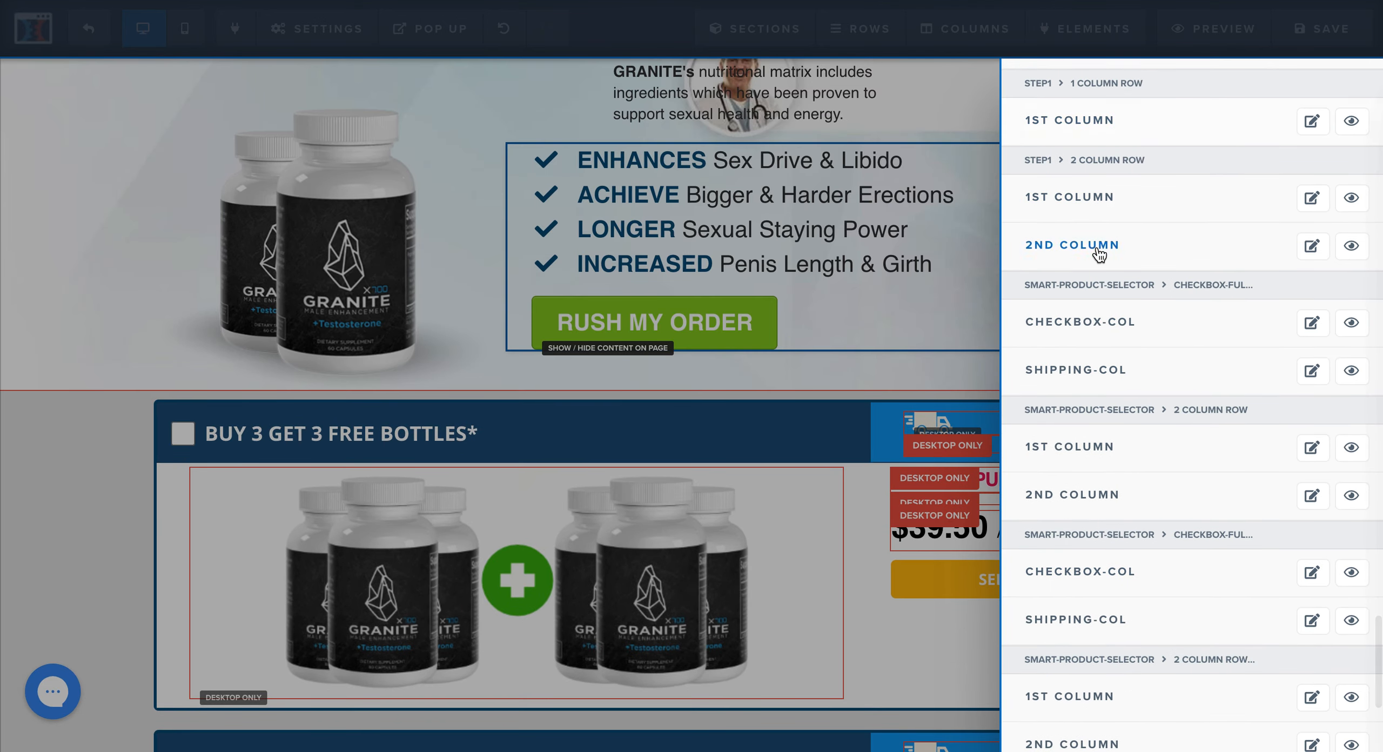
scroll(1120, 207, up, 3)
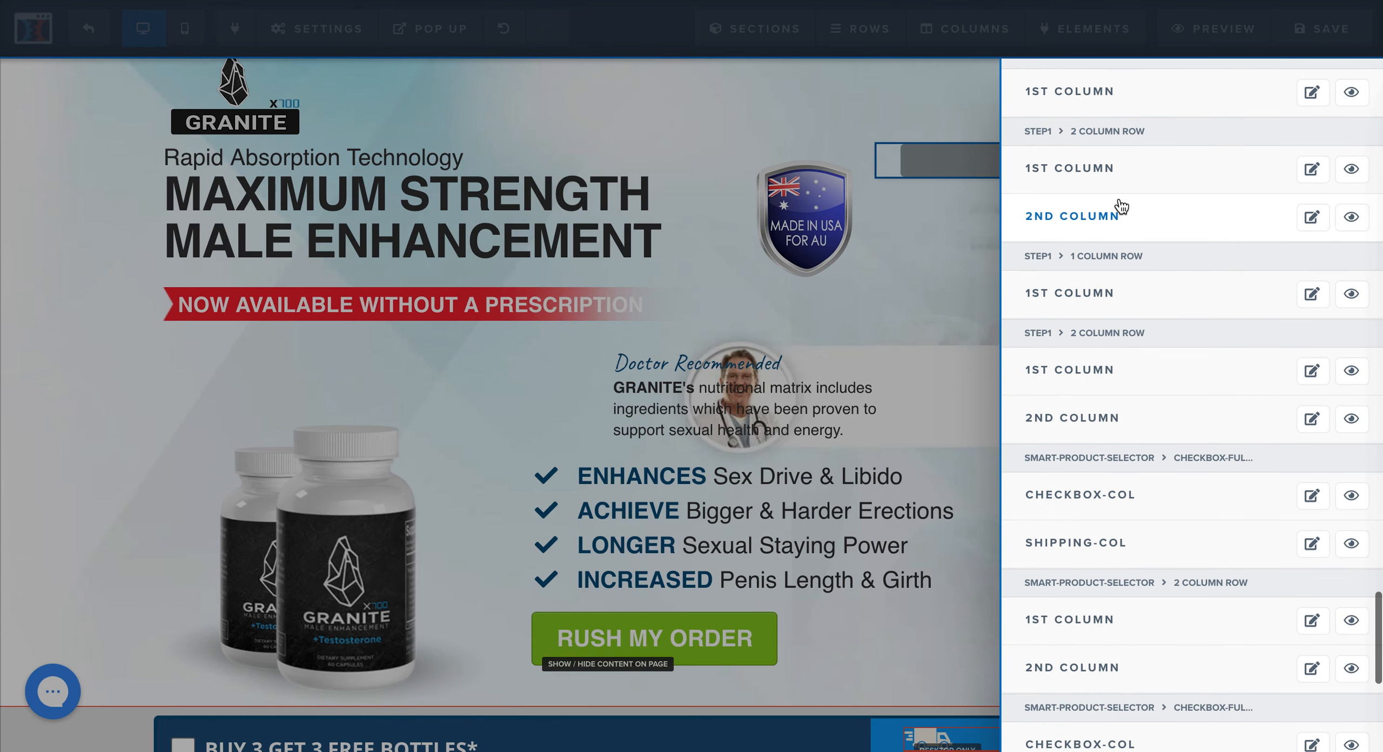
scroll(1121, 207, down, 2)
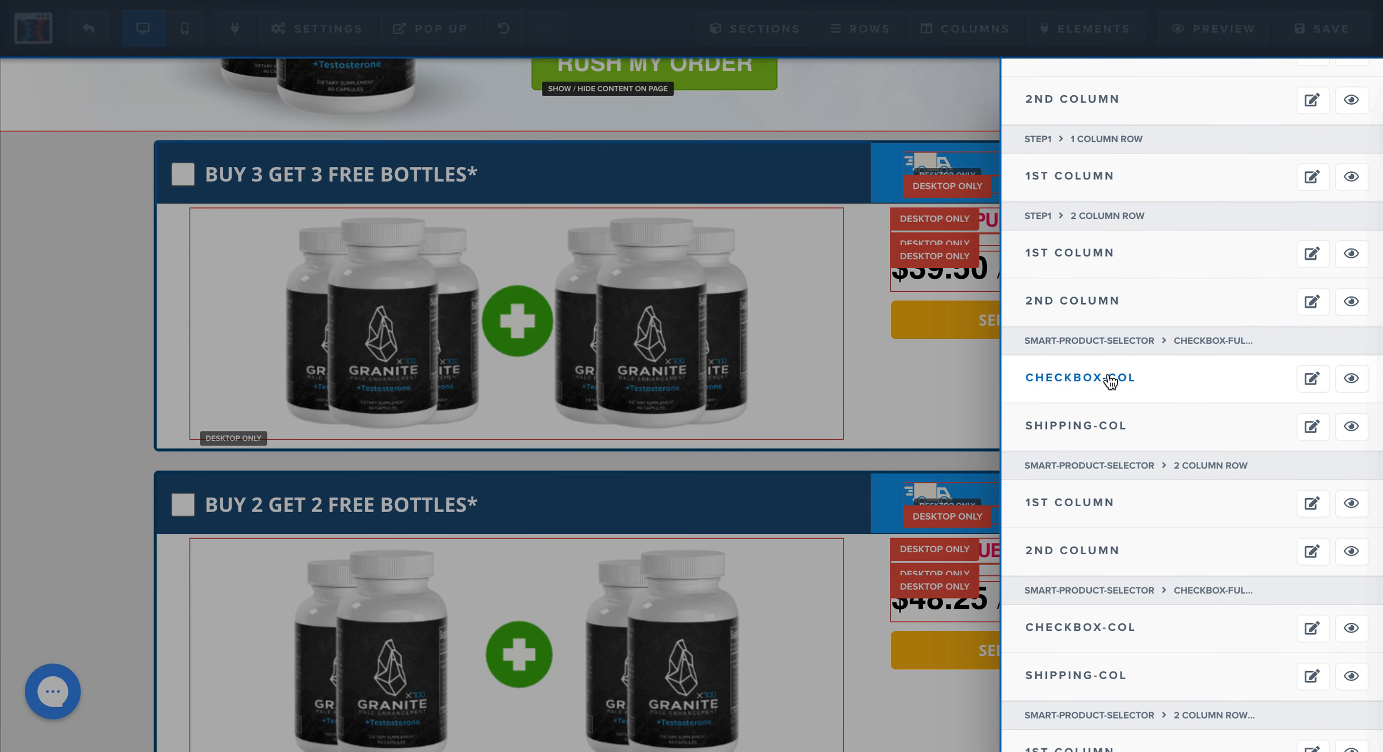
click(1313, 381)
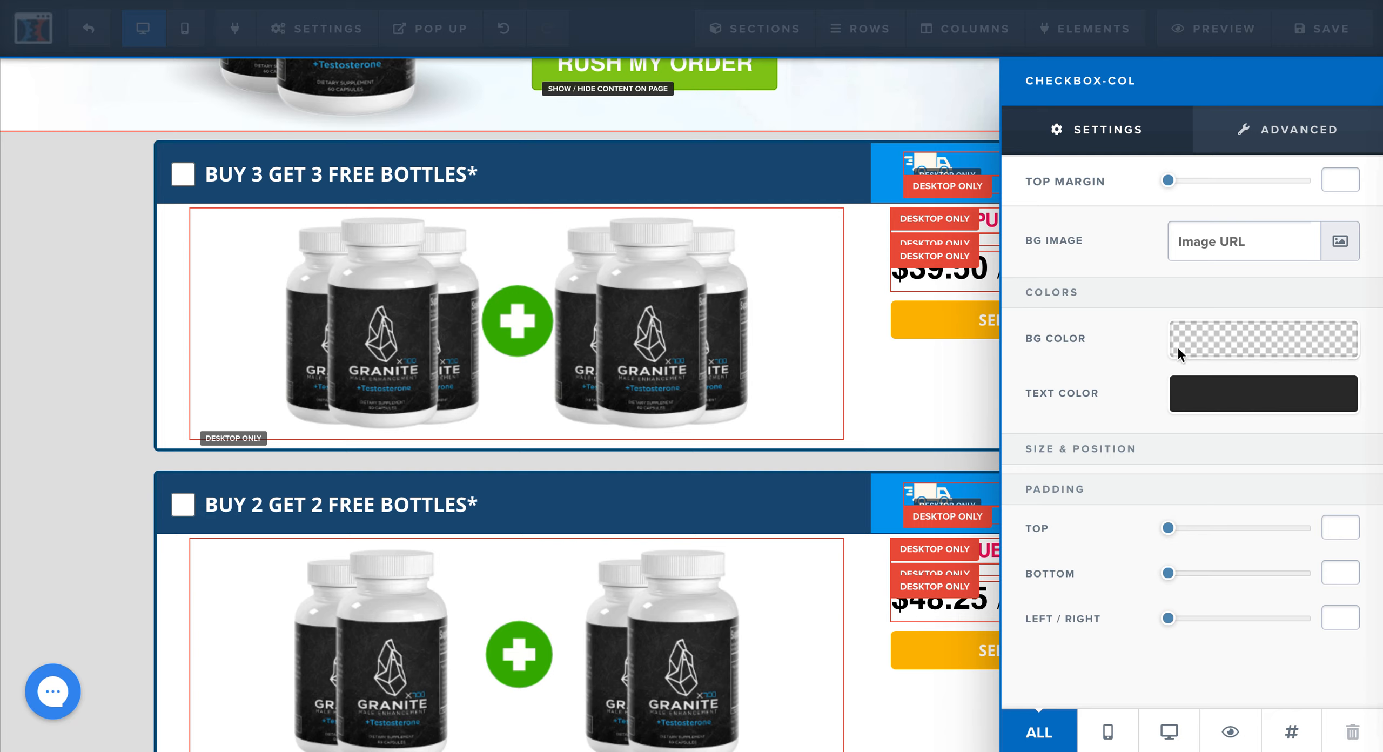
- Find the first smart-product-selector shipping column in the column list and view its general settings
click(982, 33)
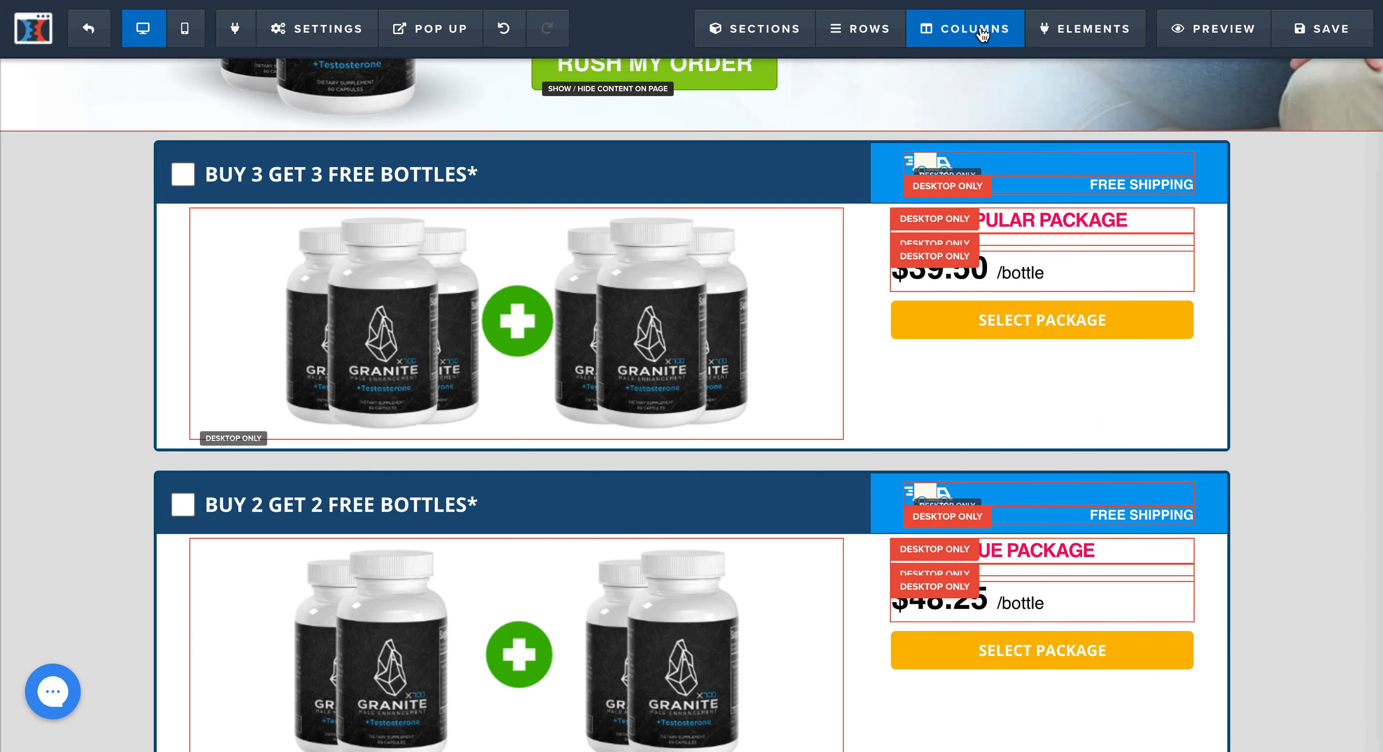
scroll(1128, 400, down, 10)
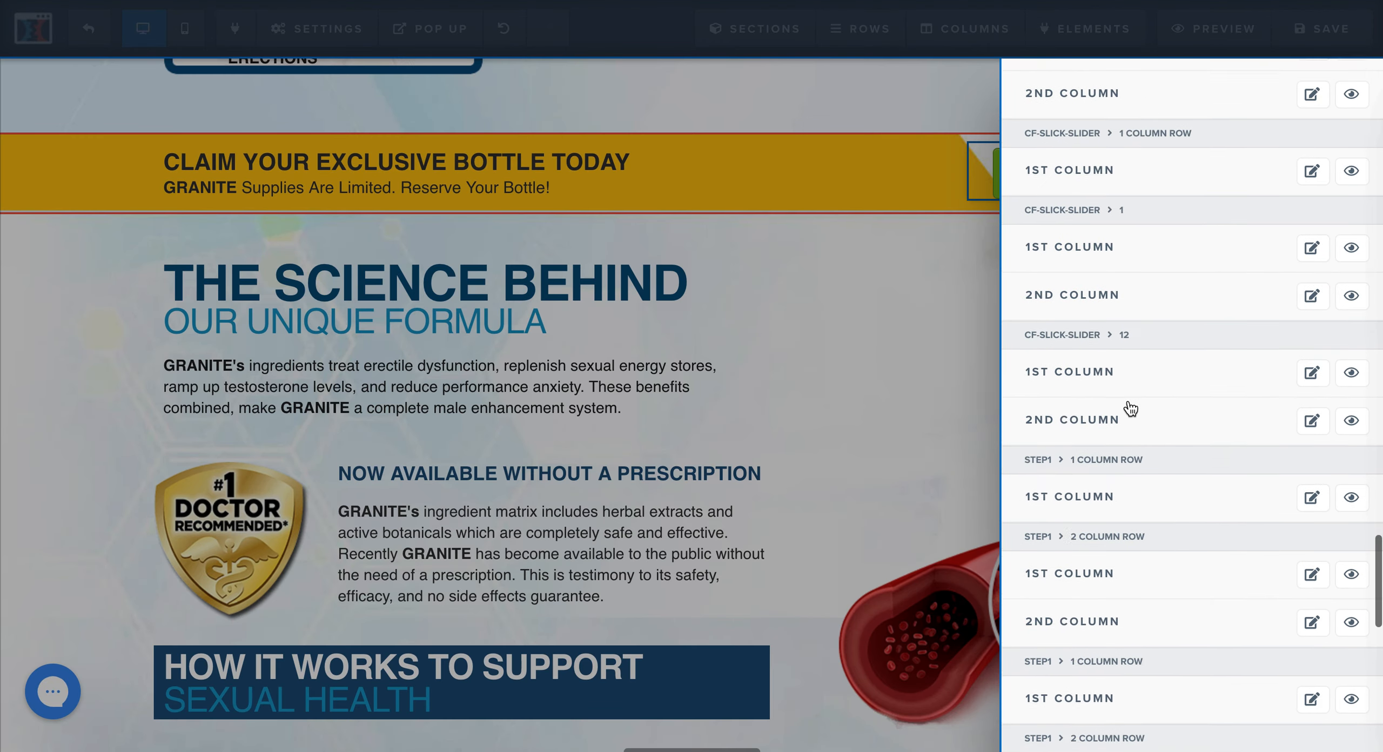
scroll(1128, 400, down, 15)
scroll(1128, 400, up, 20)
scroll(1121, 602, down, 3)
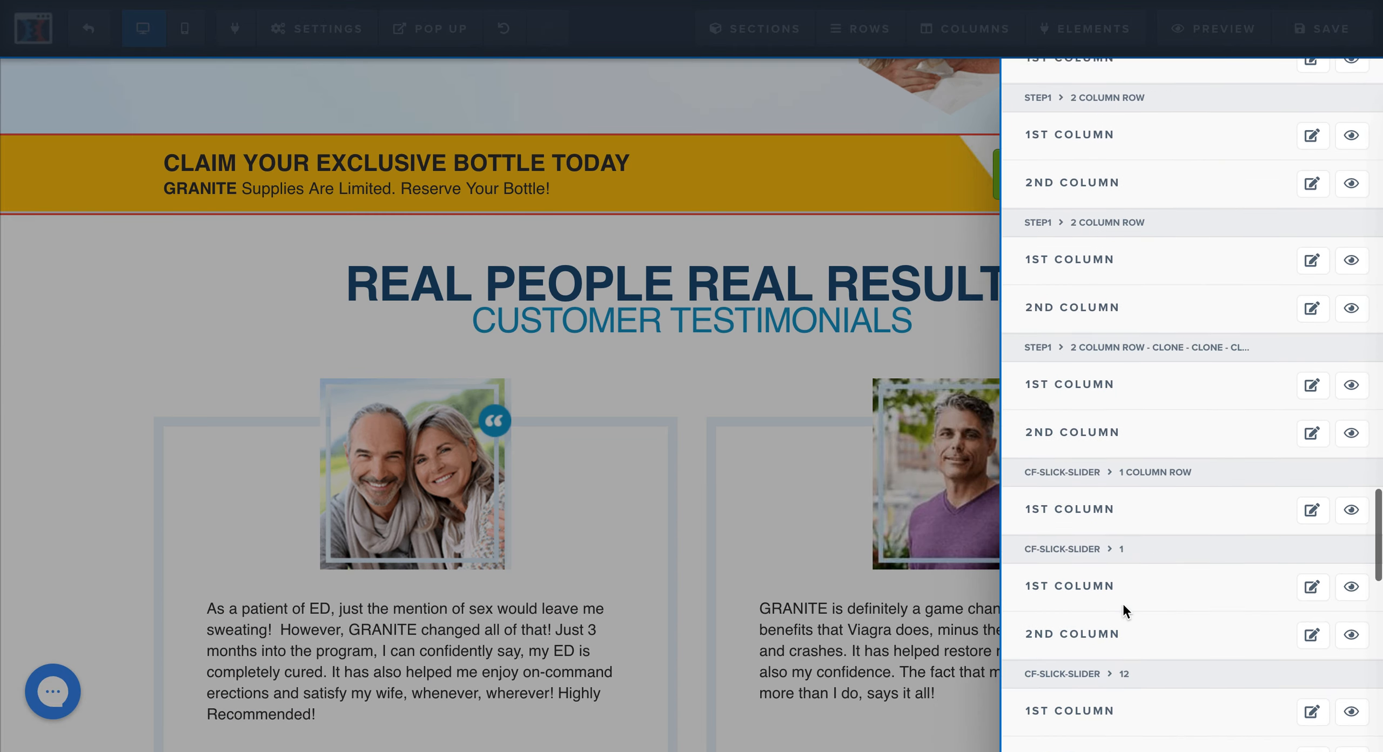
scroll(1123, 603, down, 6)
scroll(1102, 528, down, 4)
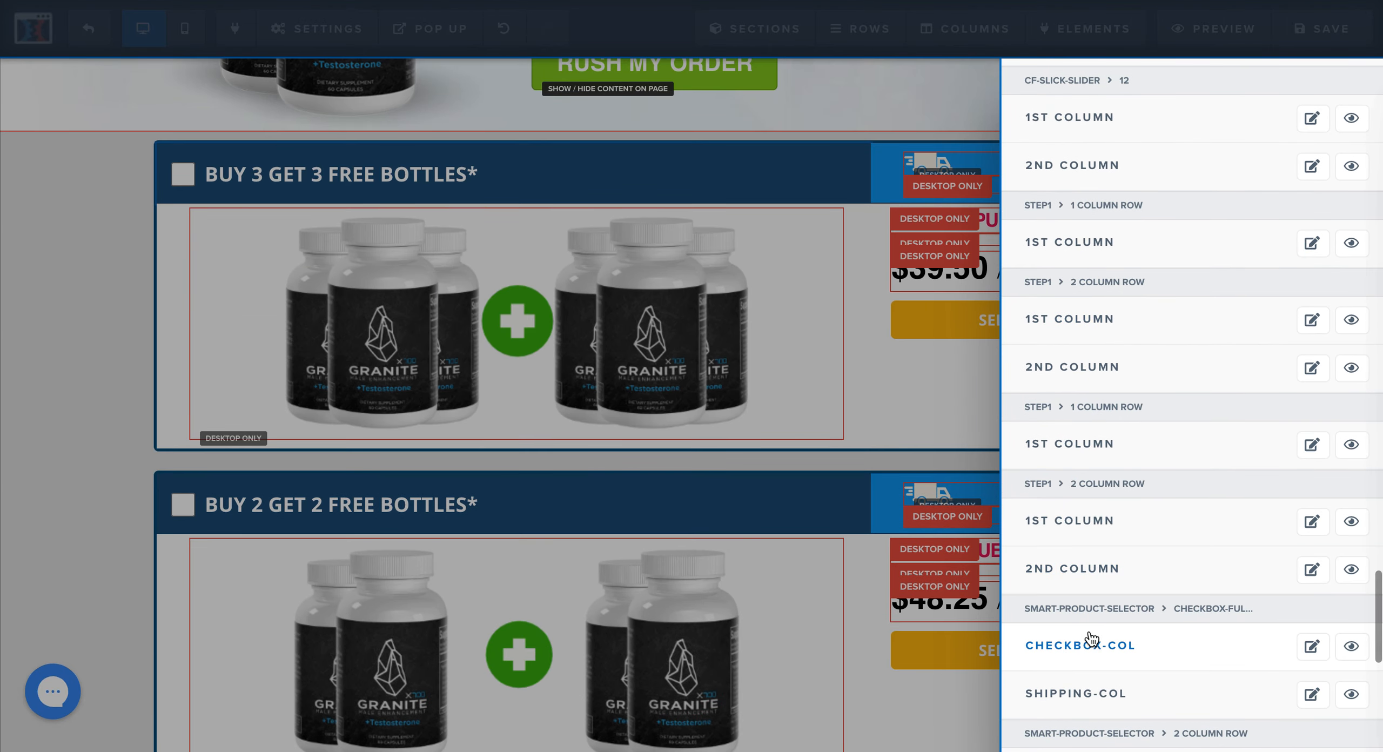
scroll(1090, 648, down, 2)
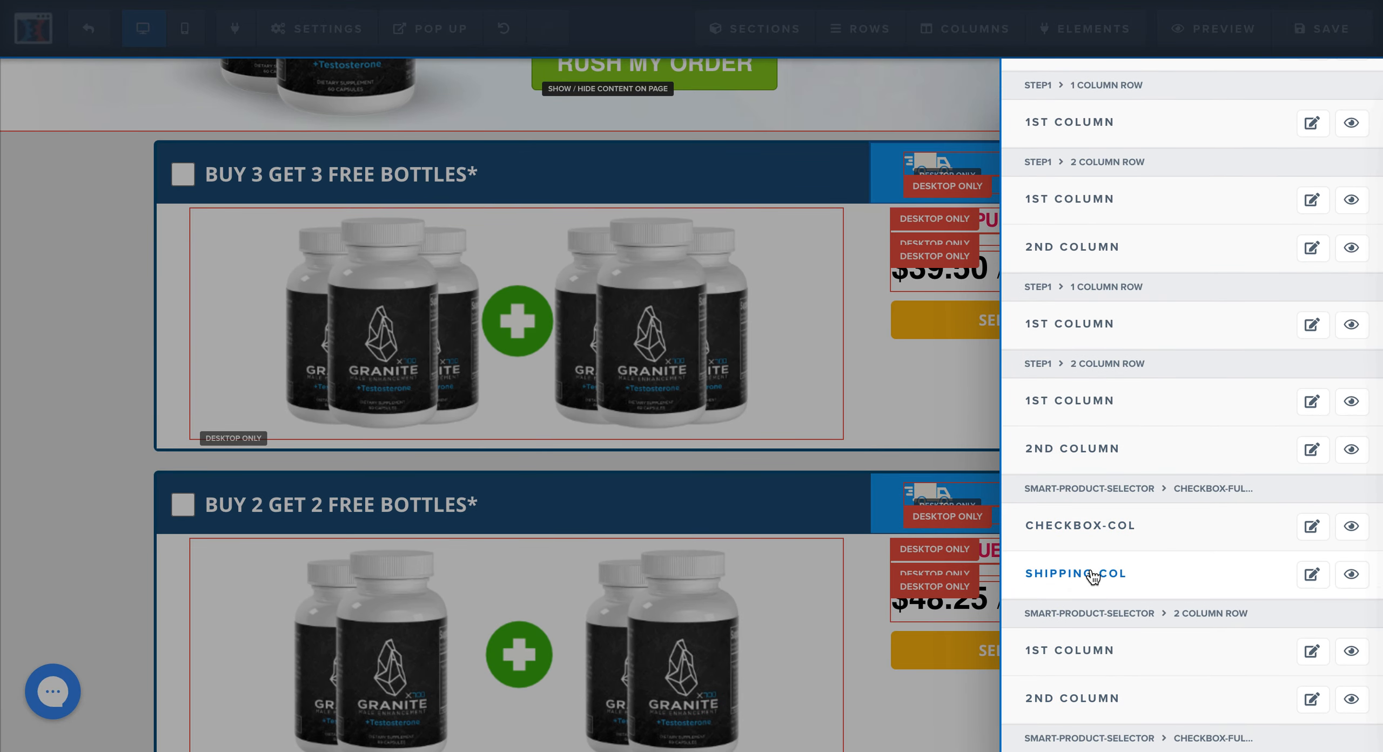
click(1117, 575)
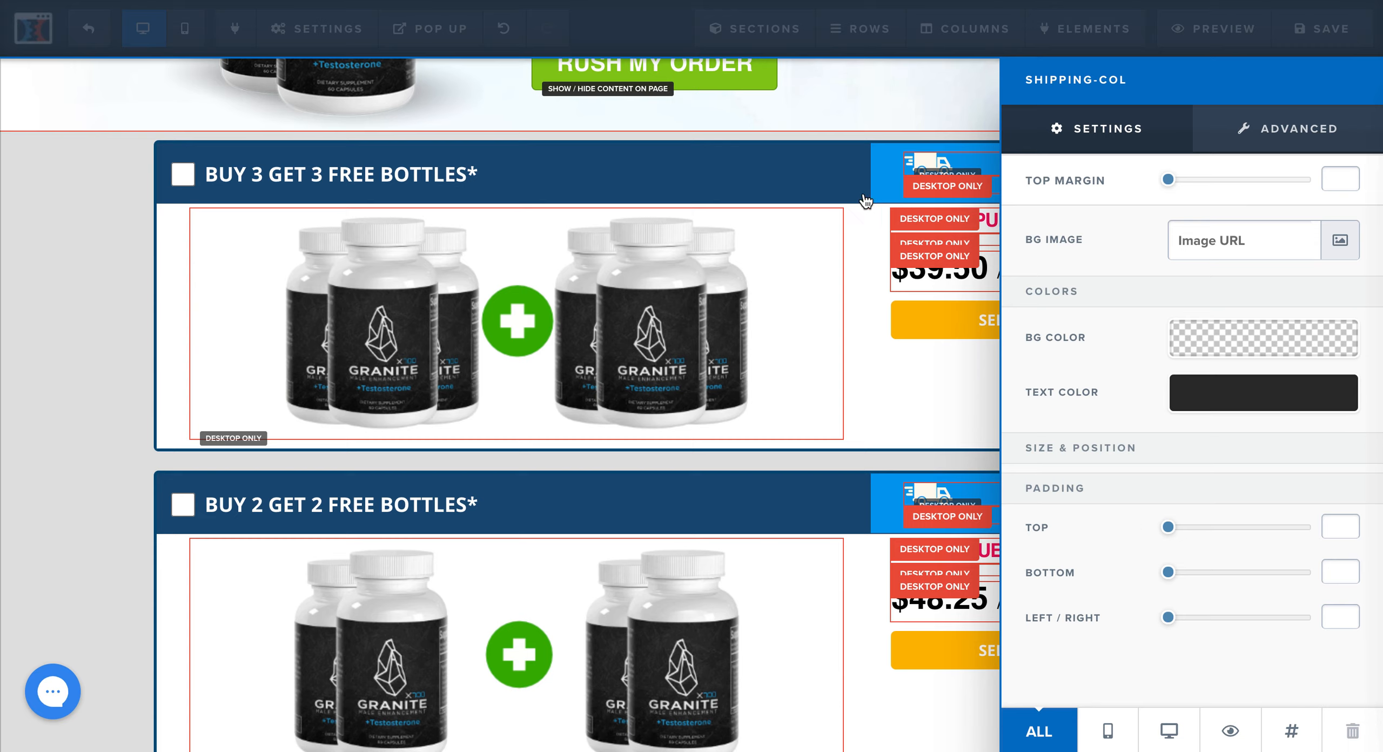
click(762, 173)
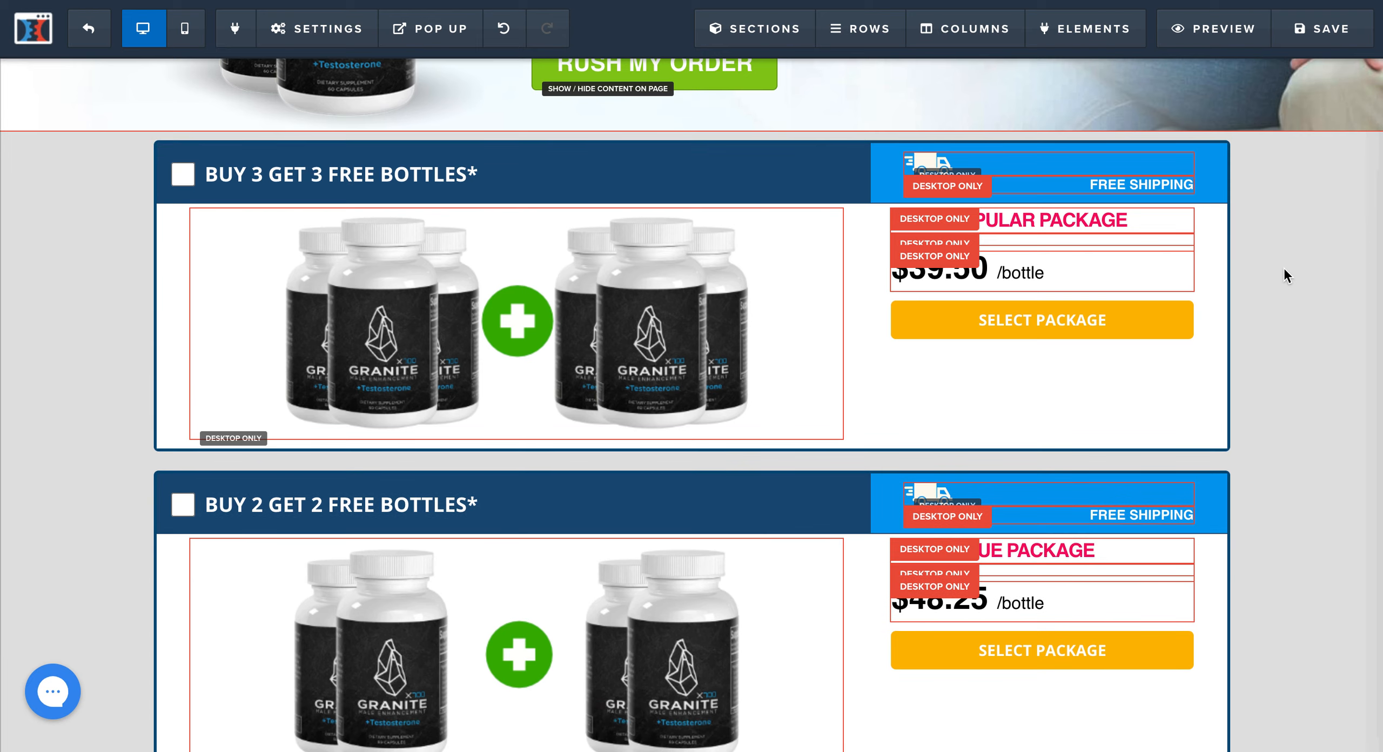
- Examine the page's custom CSS down to the shipping-col rules in the Product Template section
click(338, 27)
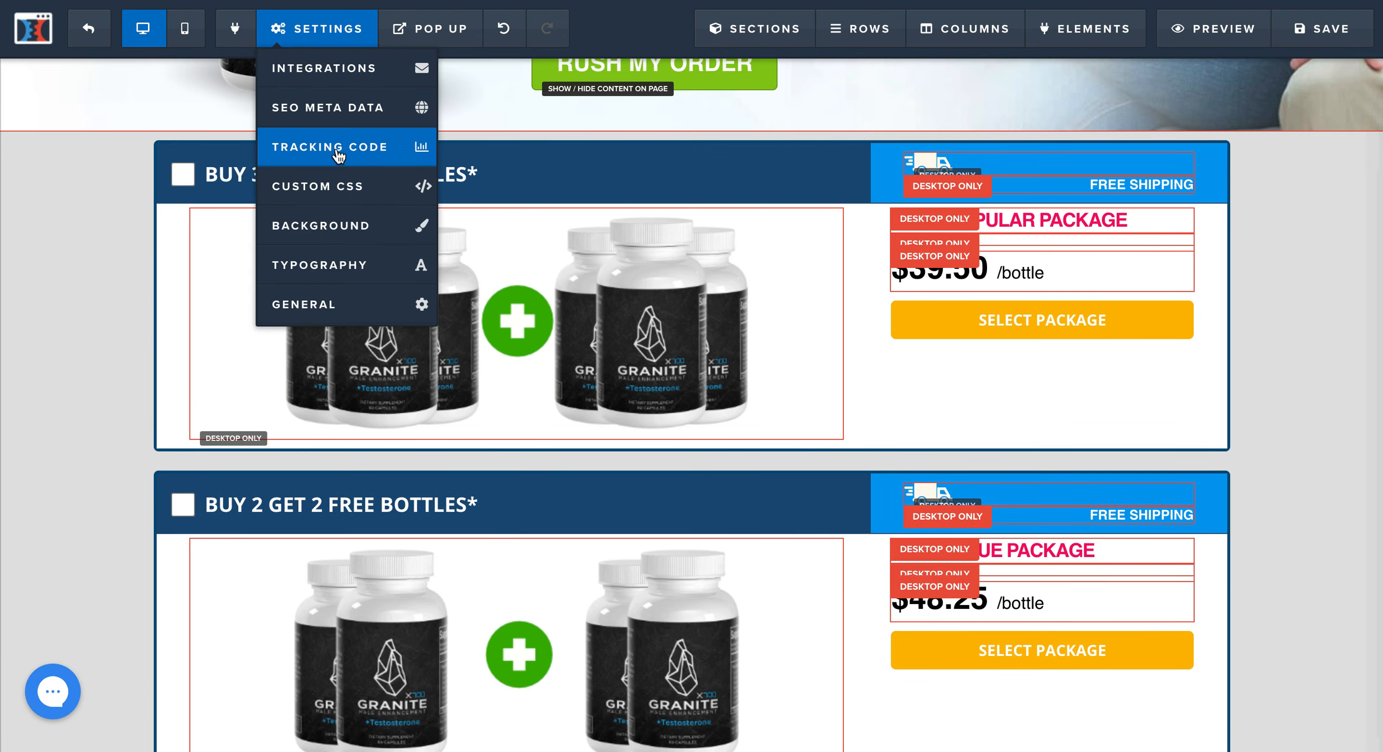
click(326, 186)
scroll(732, 427, down, 15)
scroll(734, 428, down, 7)
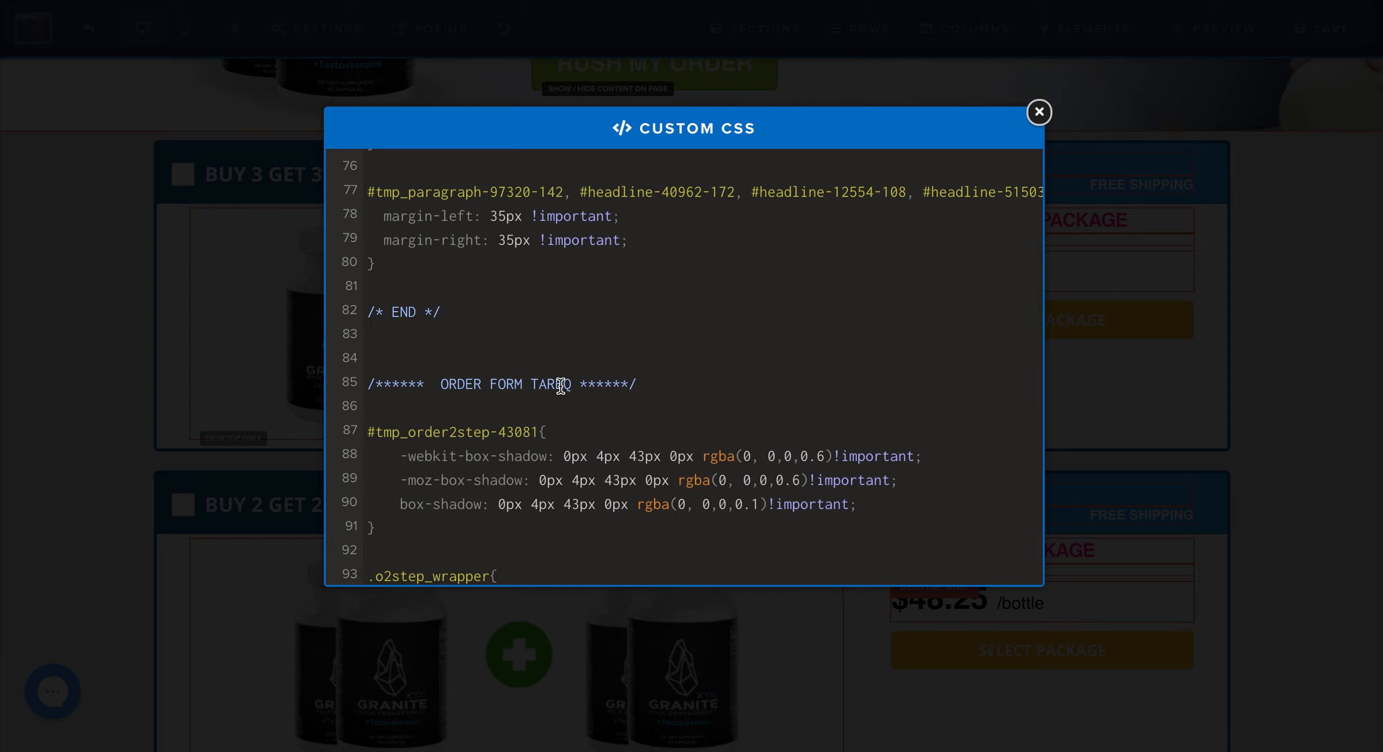
scroll(759, 372, down, 2)
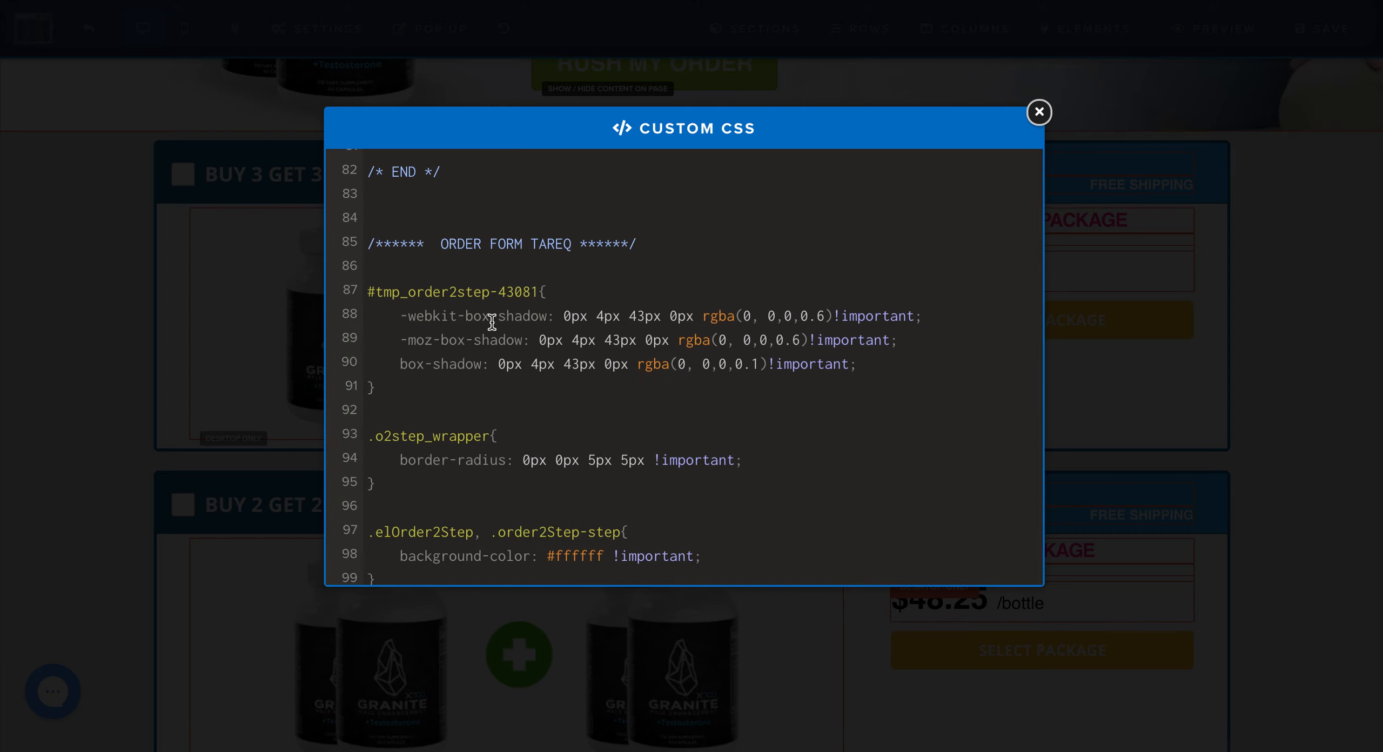
scroll(636, 357, down, 2)
scroll(600, 436, down, 8)
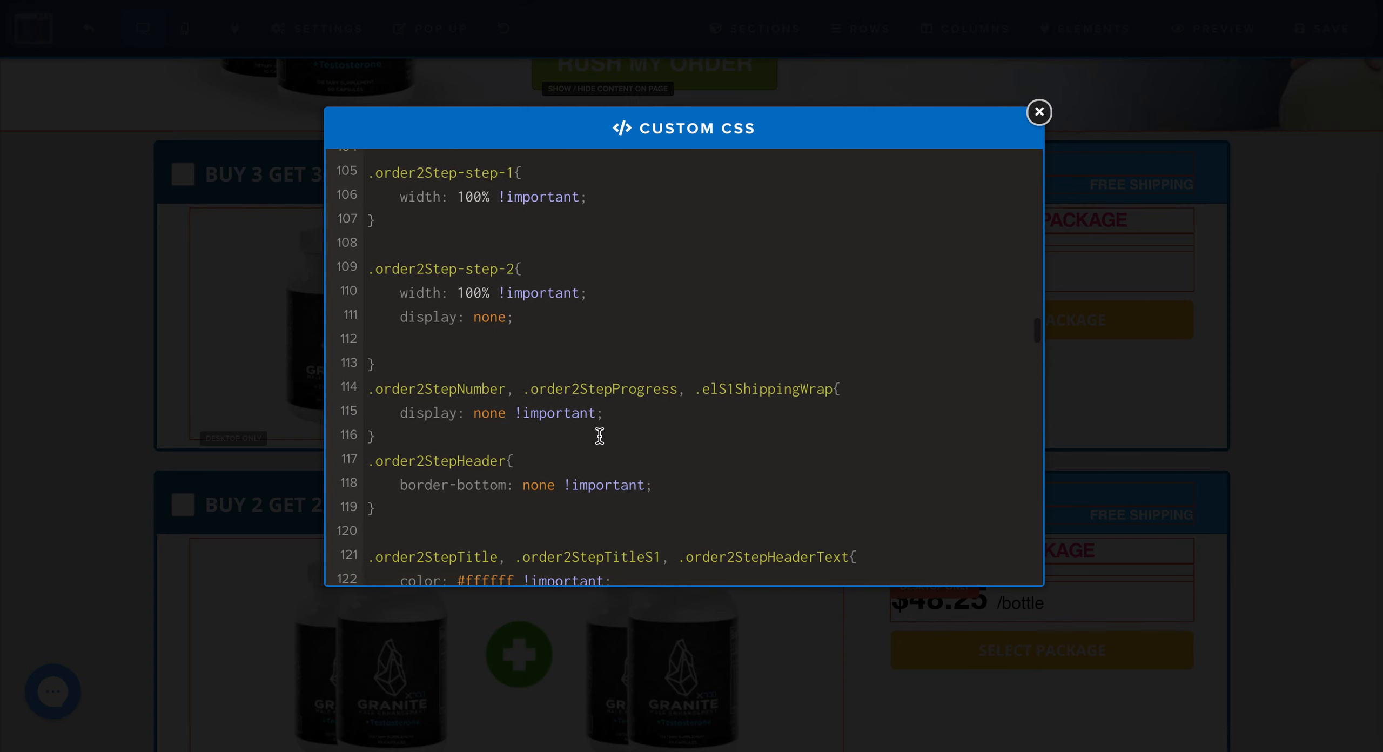
scroll(600, 435, down, 8)
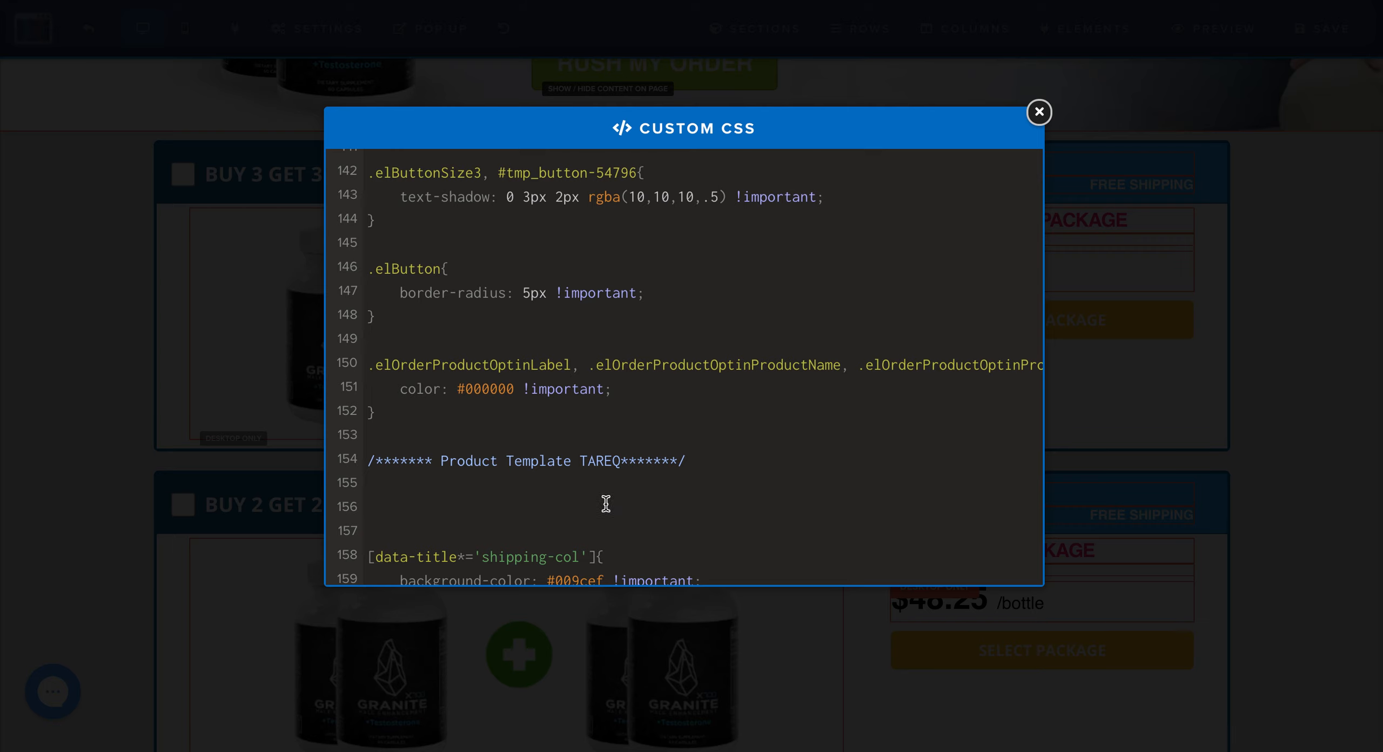
scroll(562, 508, down, 2)
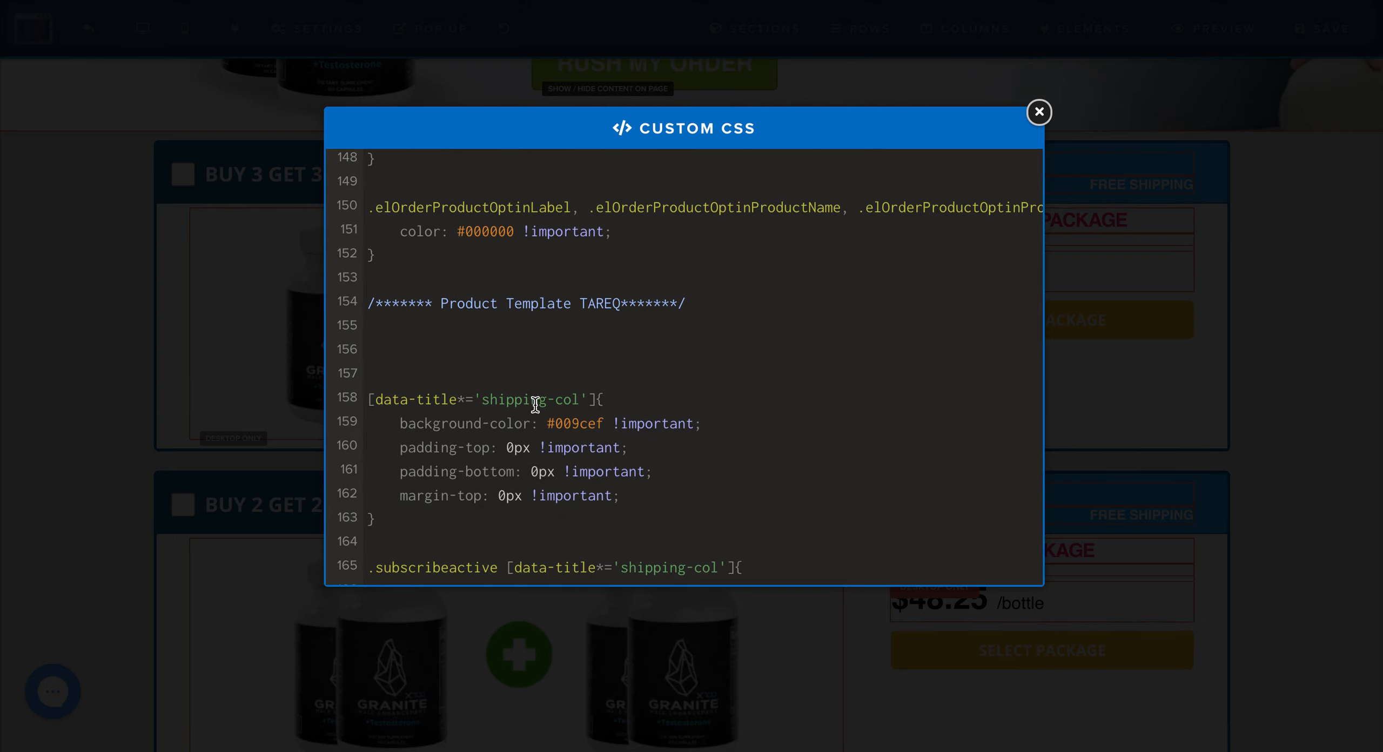
scroll(527, 422, down, 1)
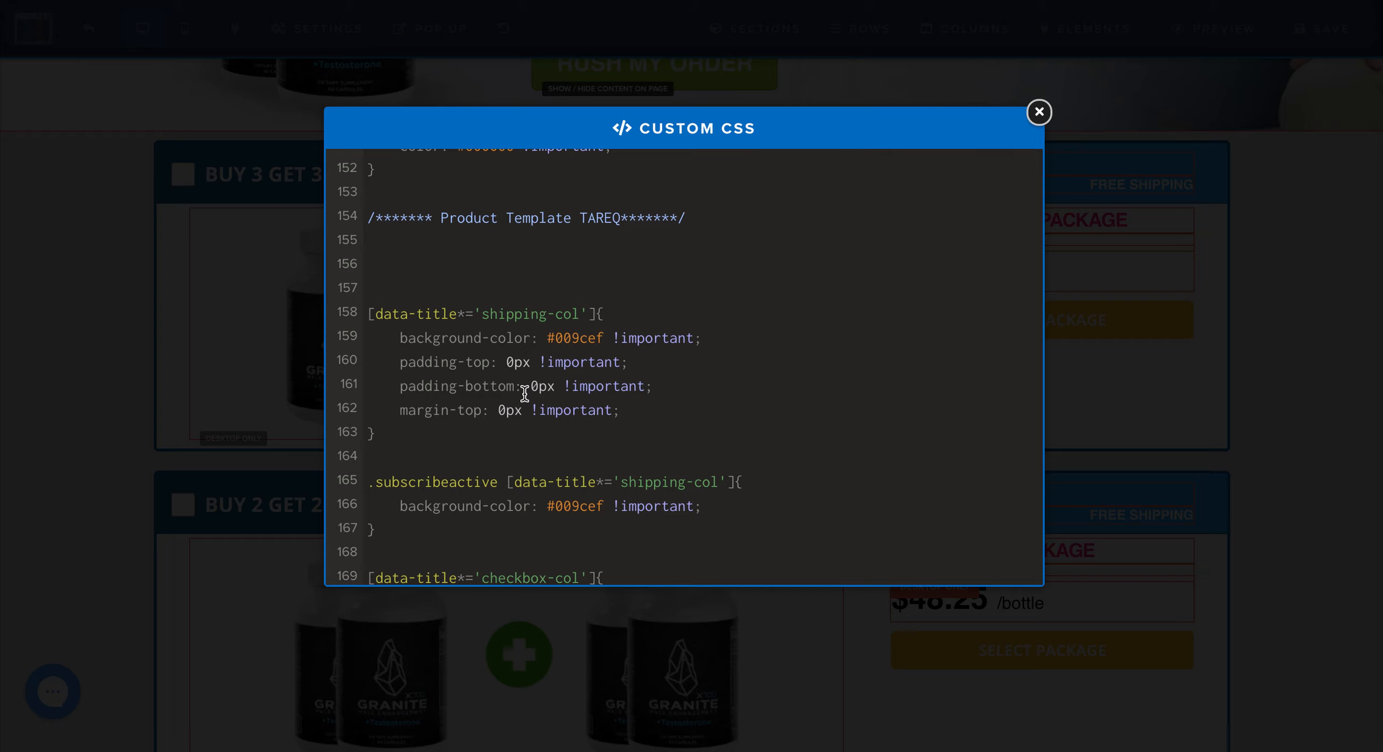
scroll(524, 393, down, 1)
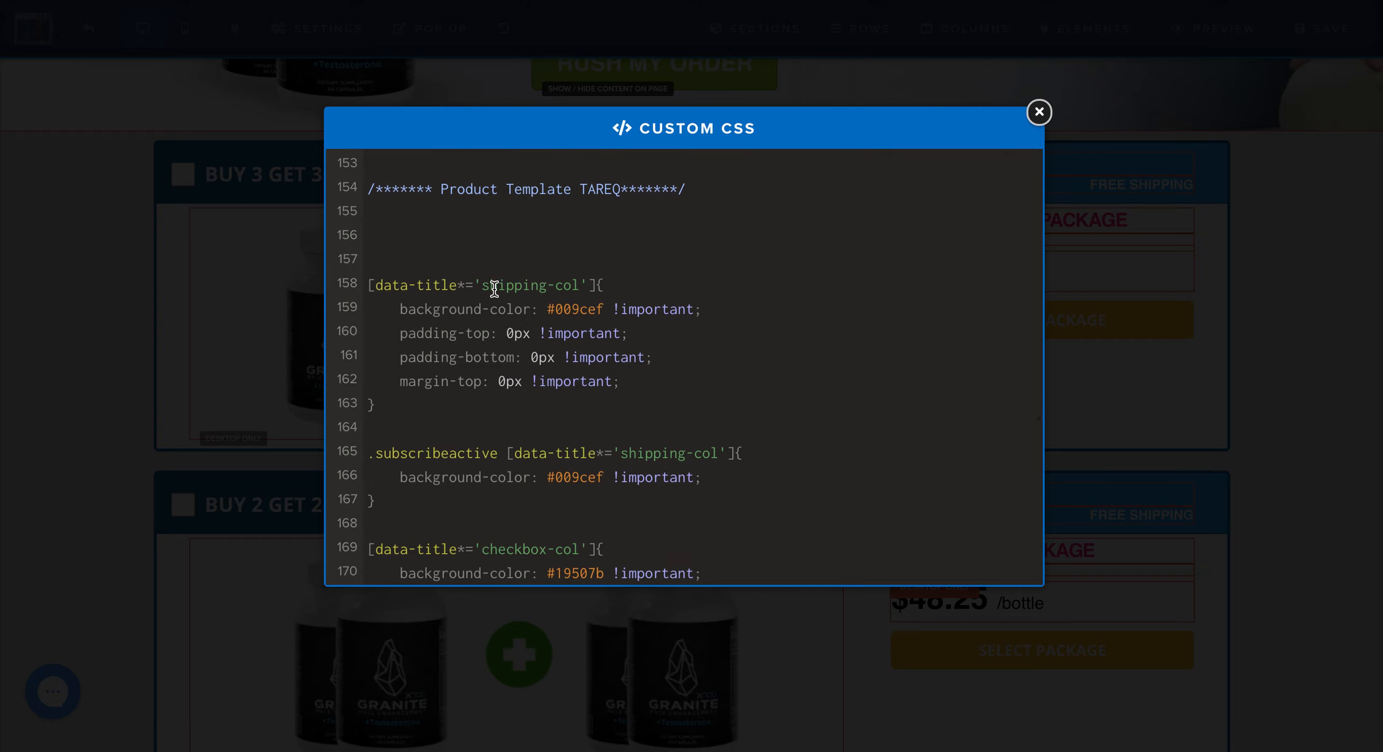
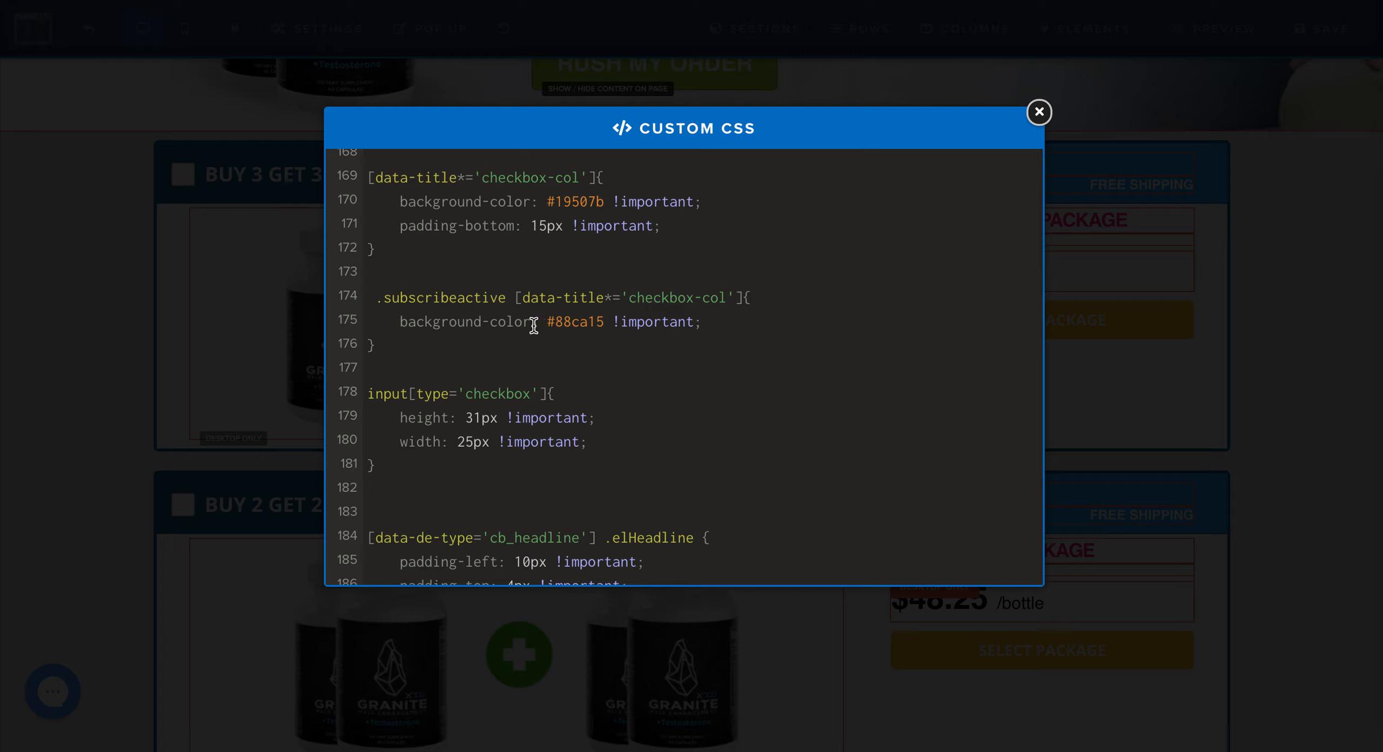
- Examine the active-state background color rule for checkbox-col in the custom CSS
click(581, 323)
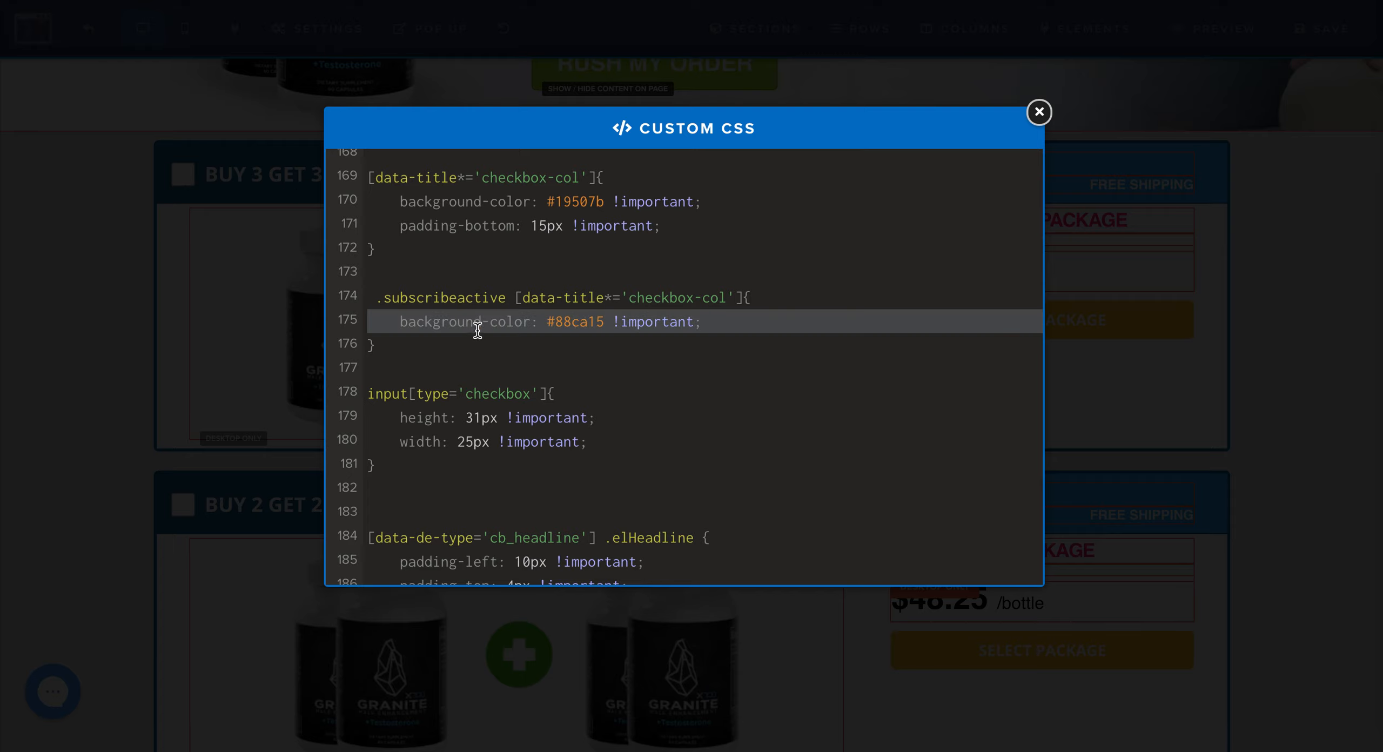
click(606, 360)
scroll(778, 364, down, 3)
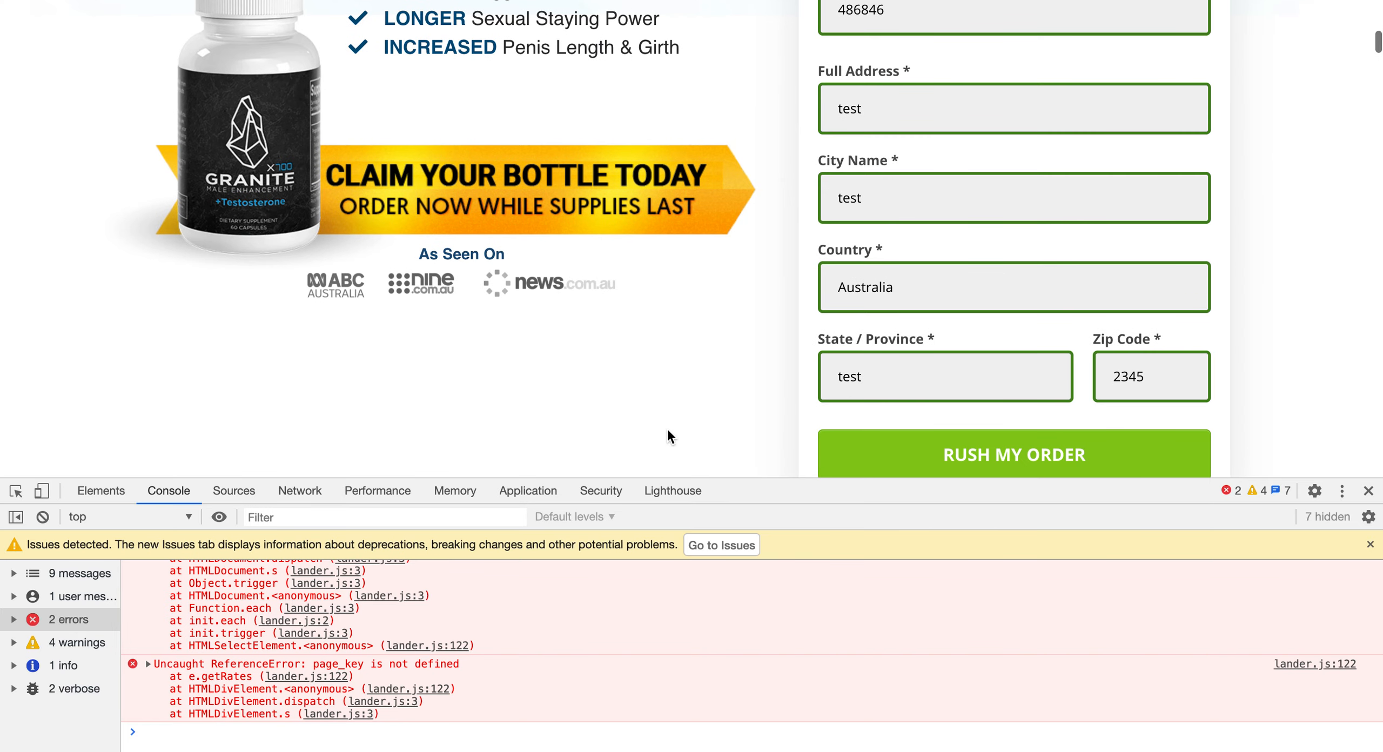
- Switch to the live order page, close the developer tools and submit the shipping form to reach the package selection
click(1369, 490)
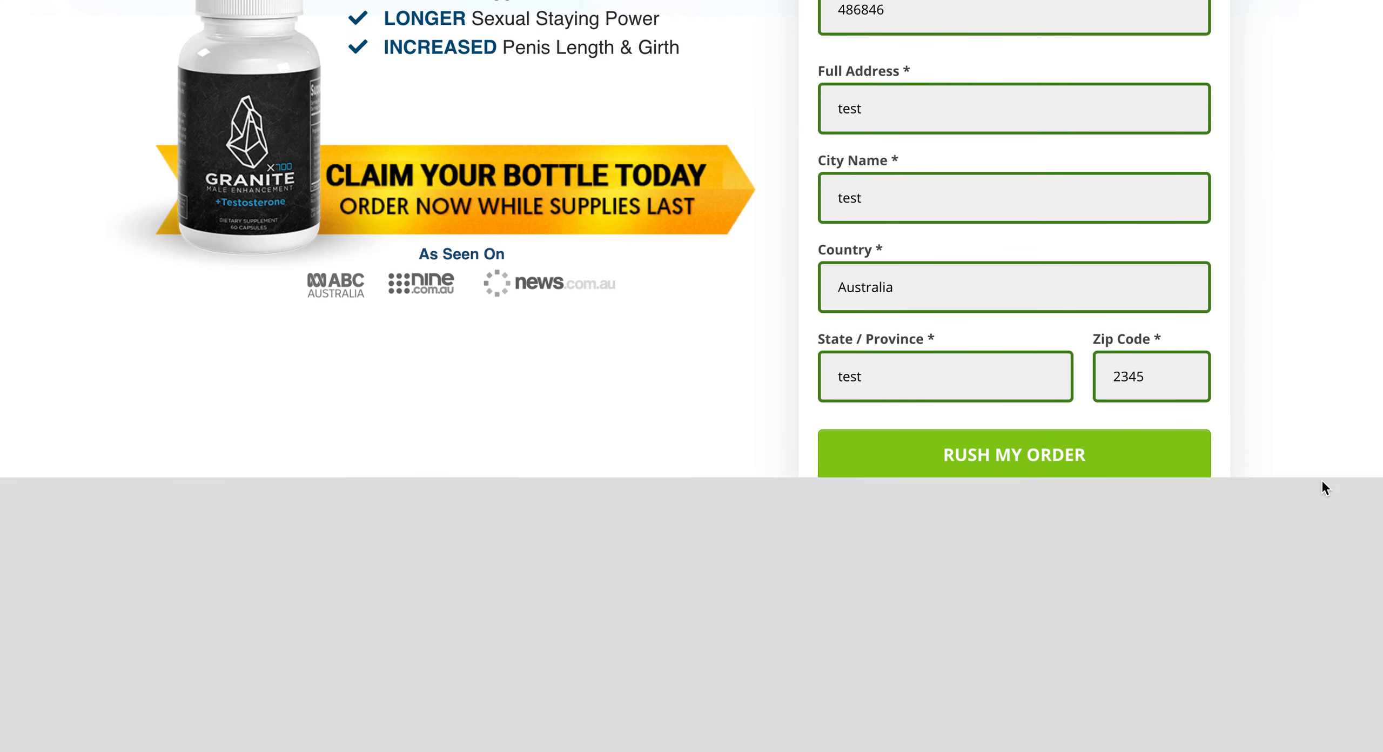
click(1065, 465)
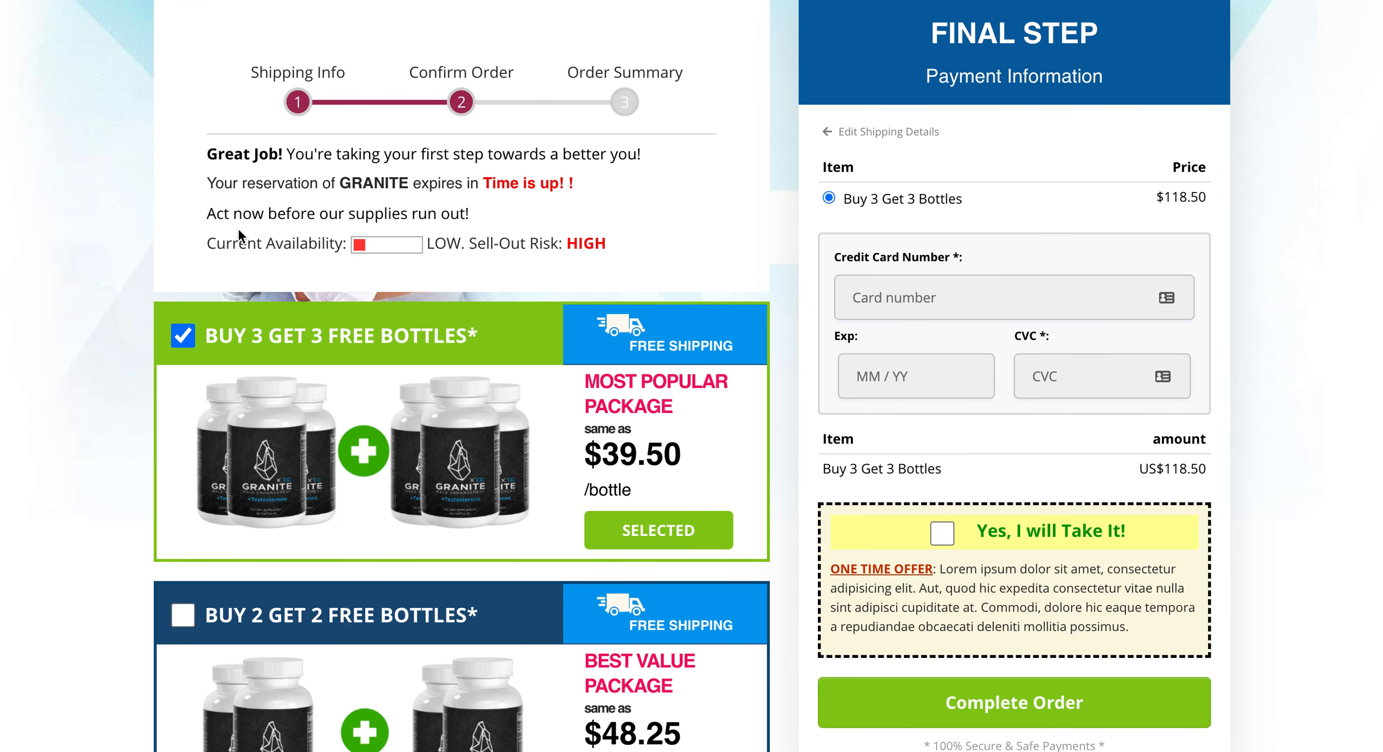
scroll(433, 325, down, 2)
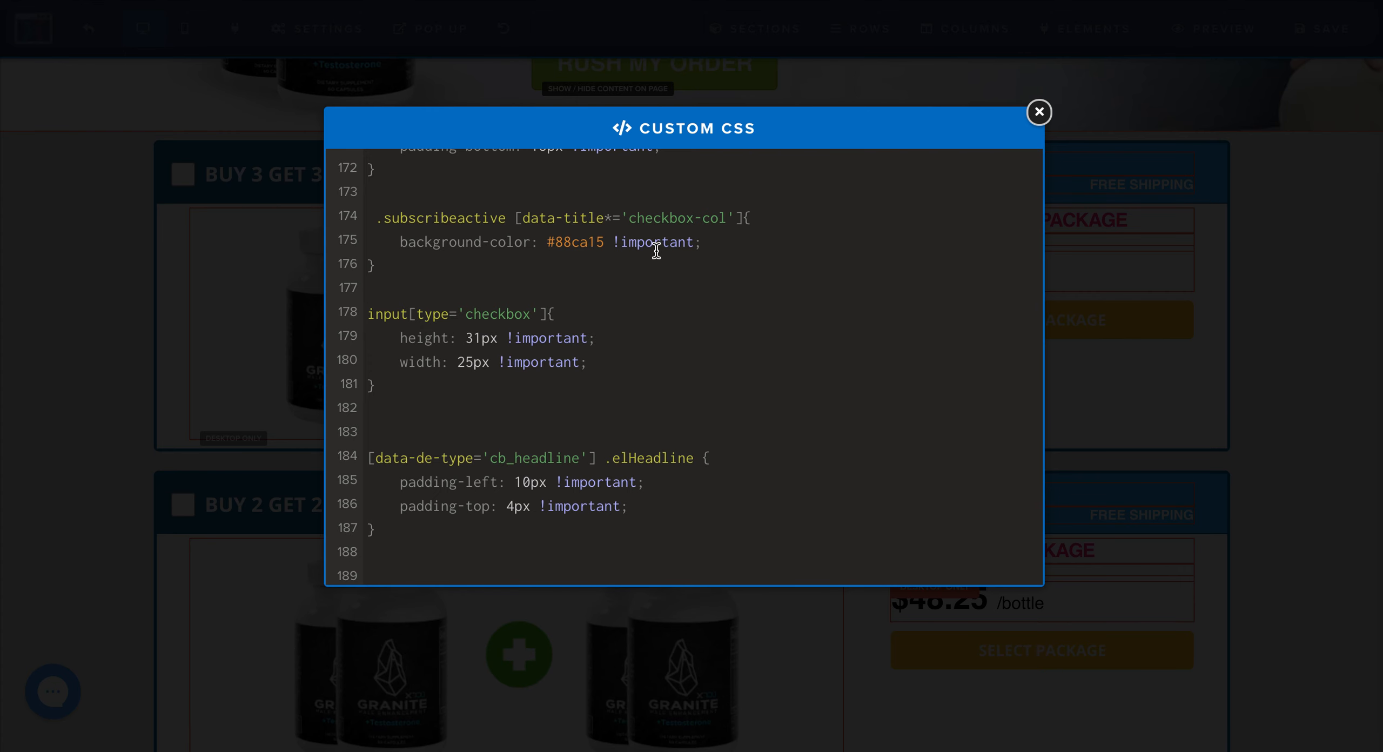
- Return to the page's custom CSS and examine the checkbox input, cb_headline and choosebtn rules
scroll(652, 281, down, 1)
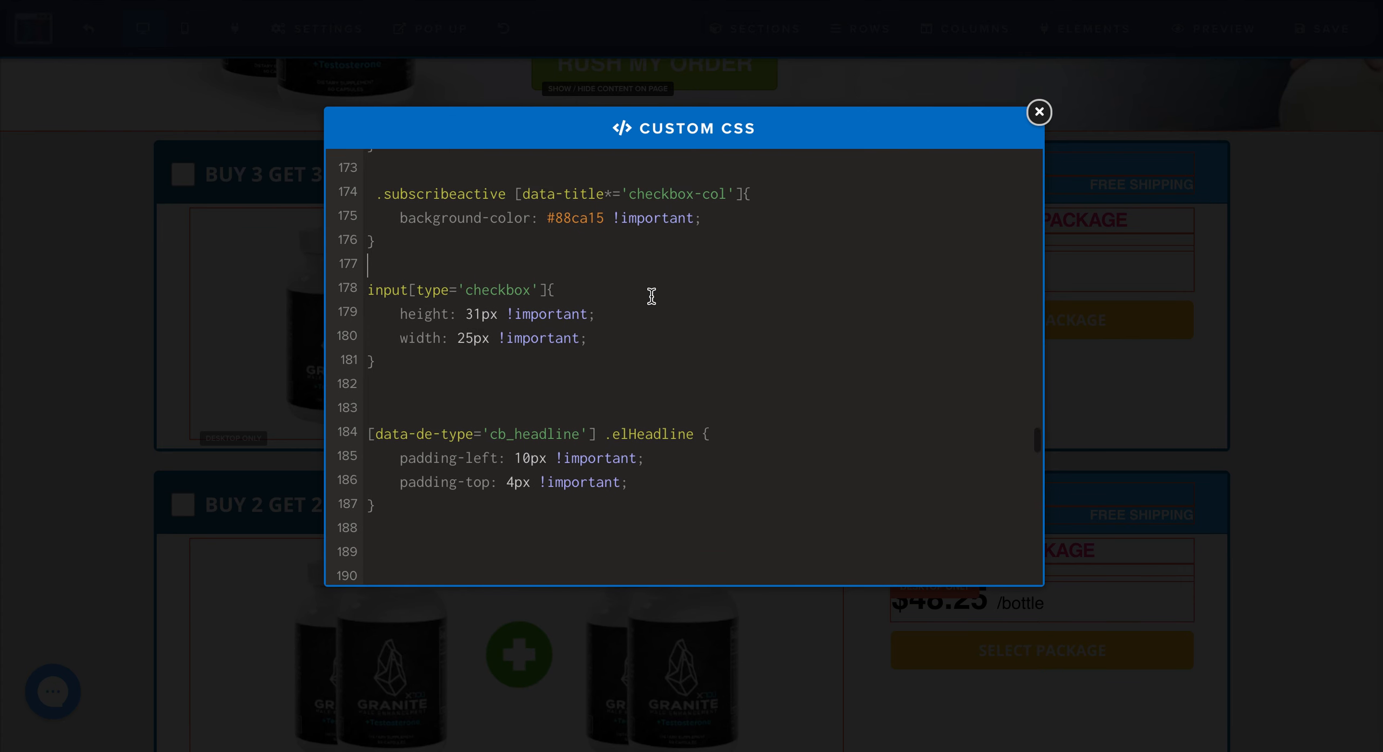
scroll(652, 297, down, 1)
scroll(701, 228, down, 2)
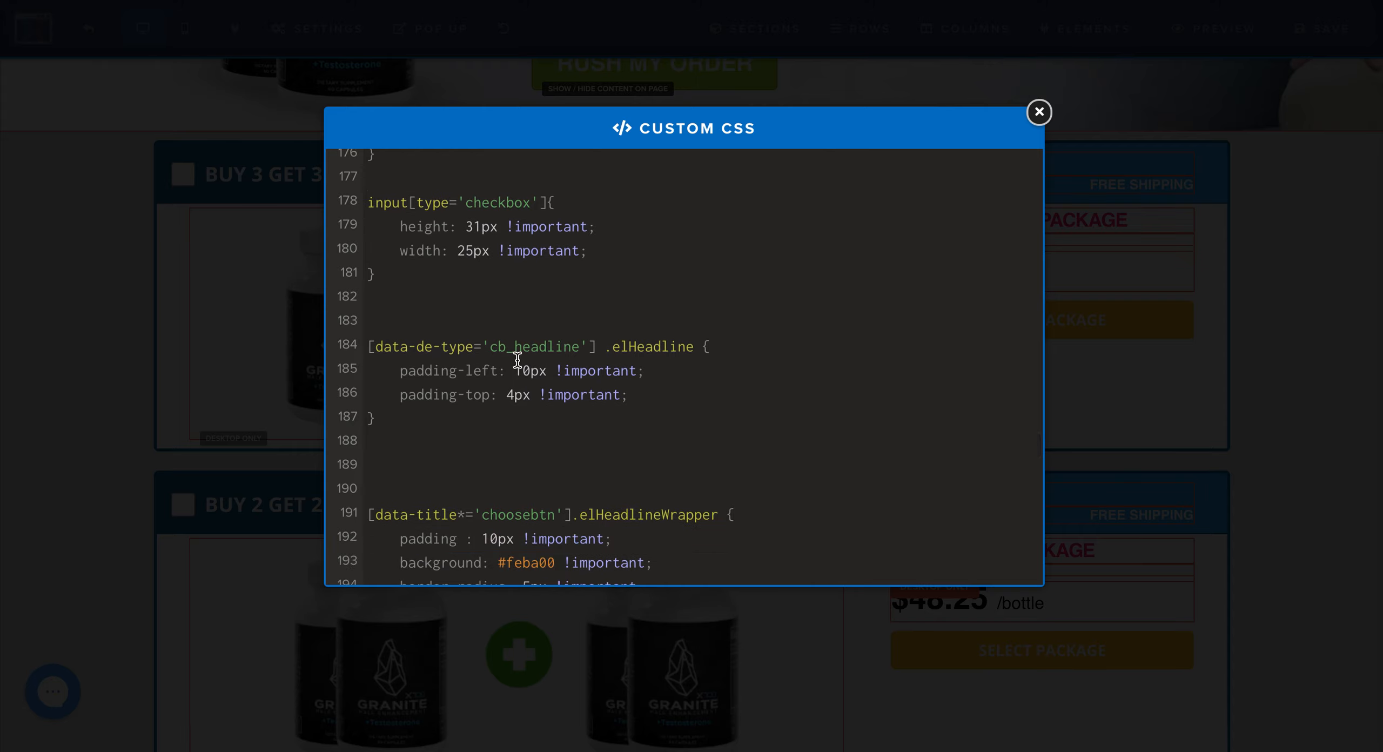
scroll(487, 408, down, 2)
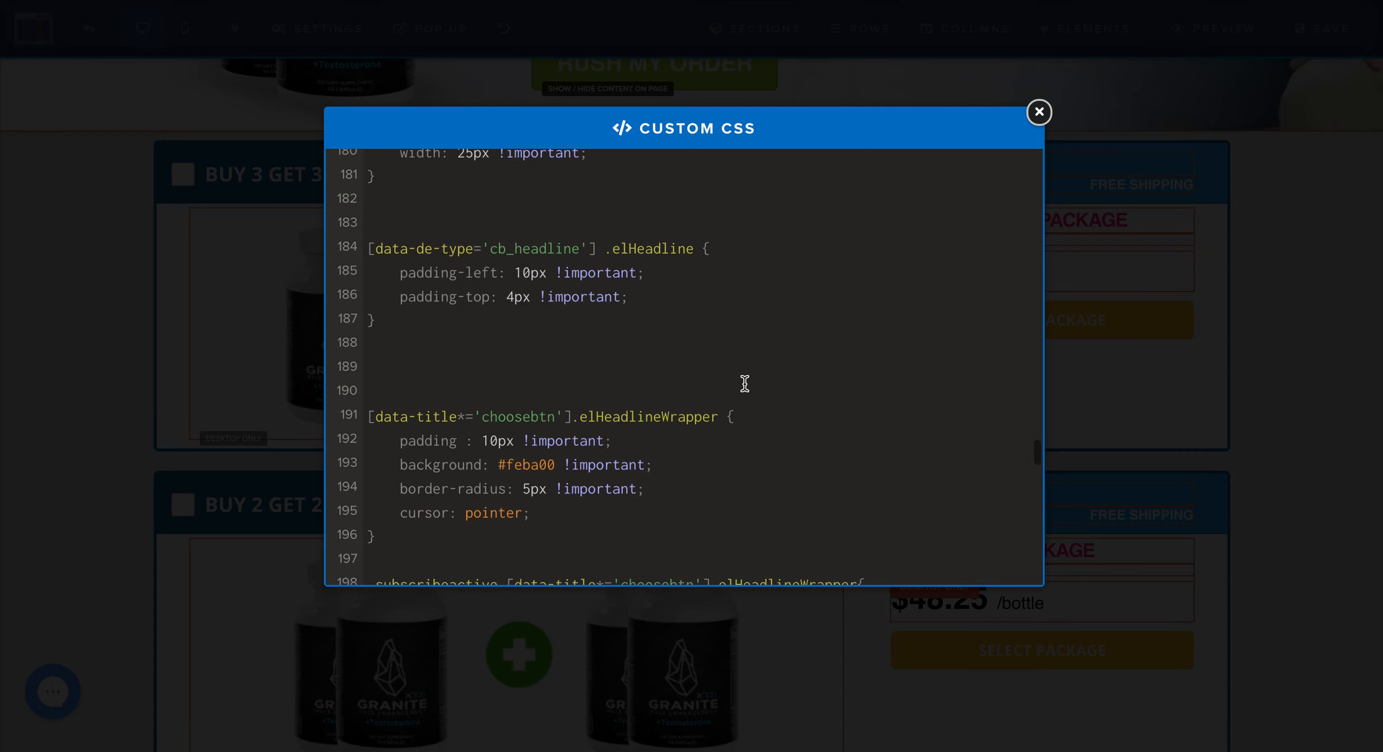
scroll(727, 391, down, 4)
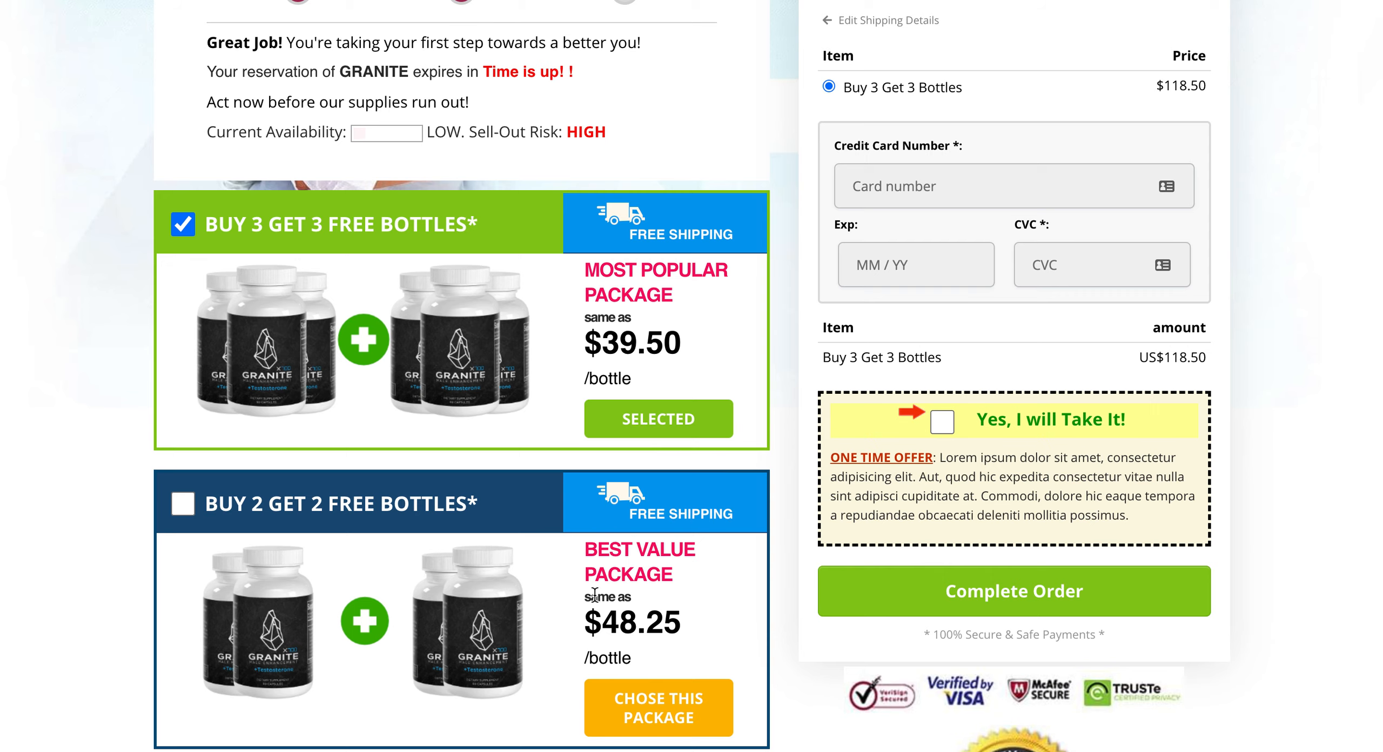
- Compare the choosebtn padding and background color rules with the live order page's buttons and select the Buy 2 Get 2 Free package
scroll(673, 475, down, 4)
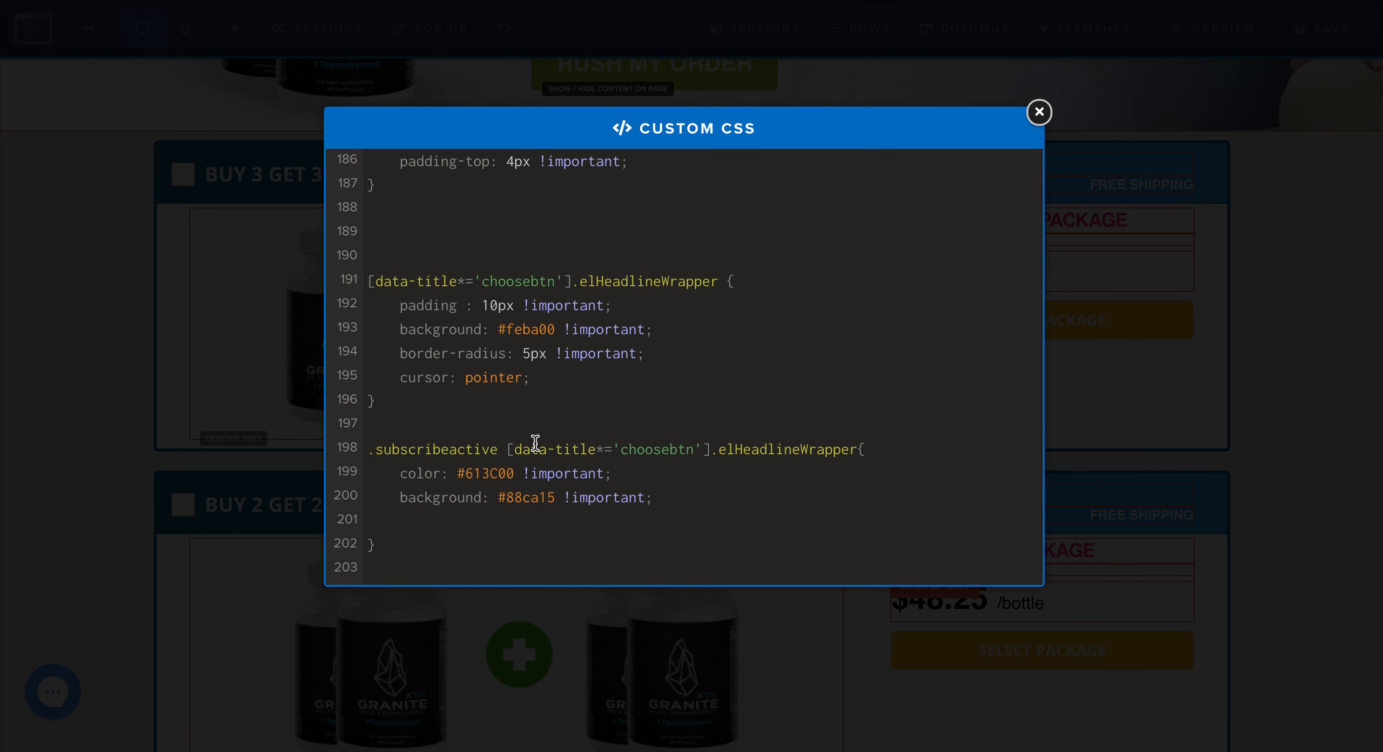
scroll(598, 354, down, 3)
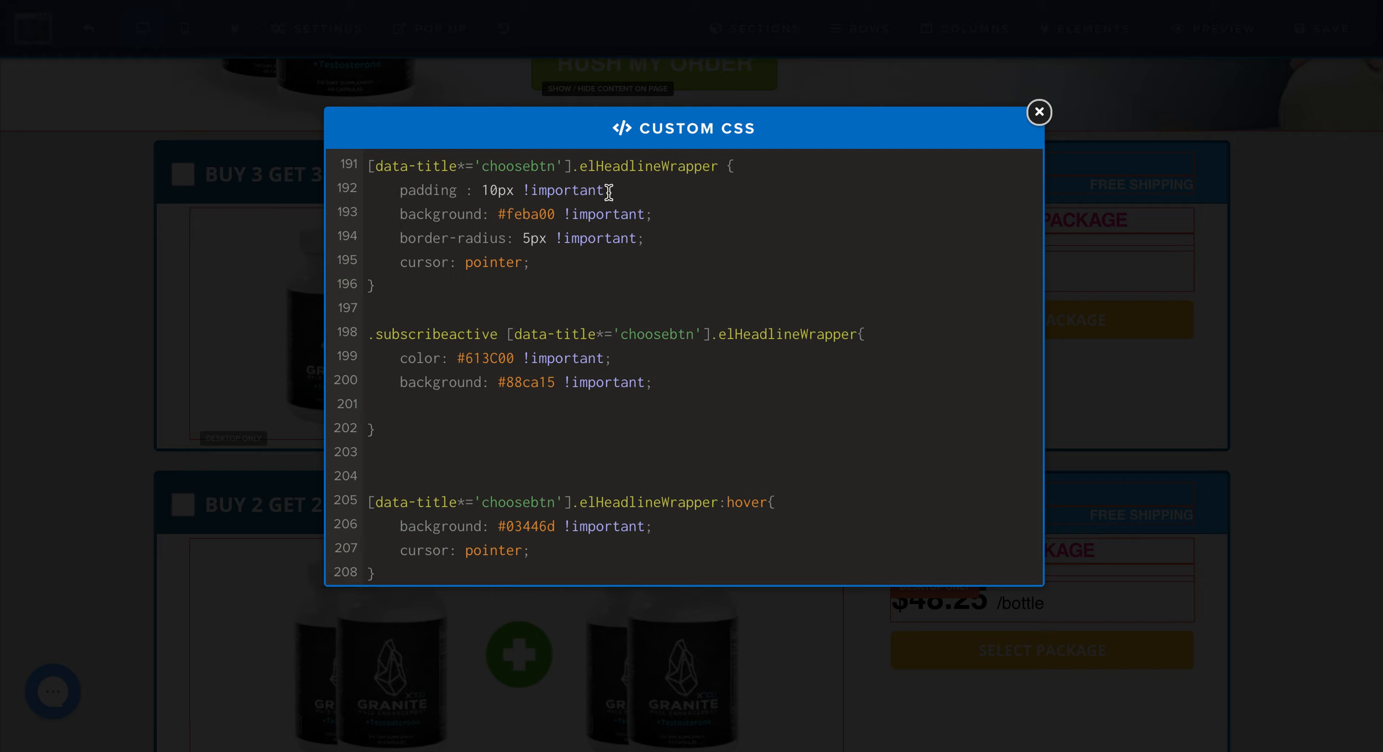
double_click(540, 213)
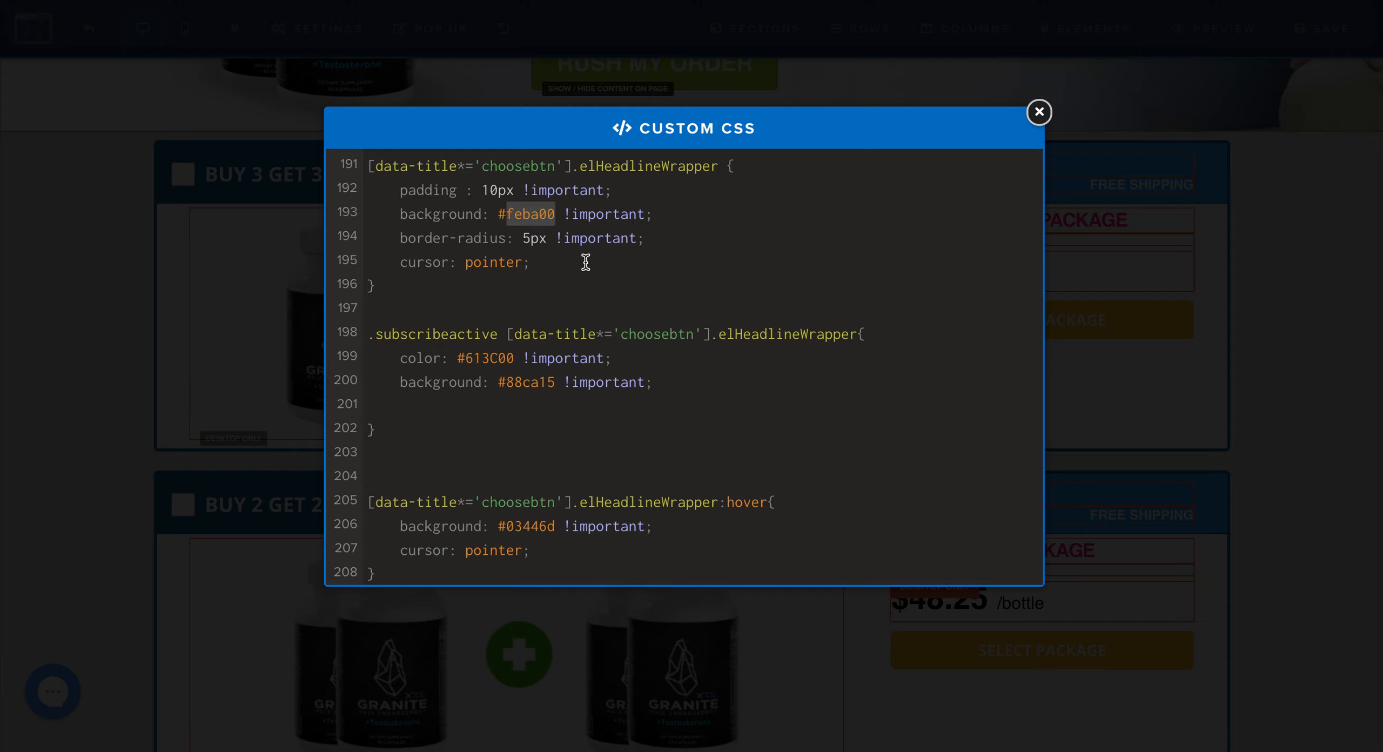
scroll(586, 262, down, 1)
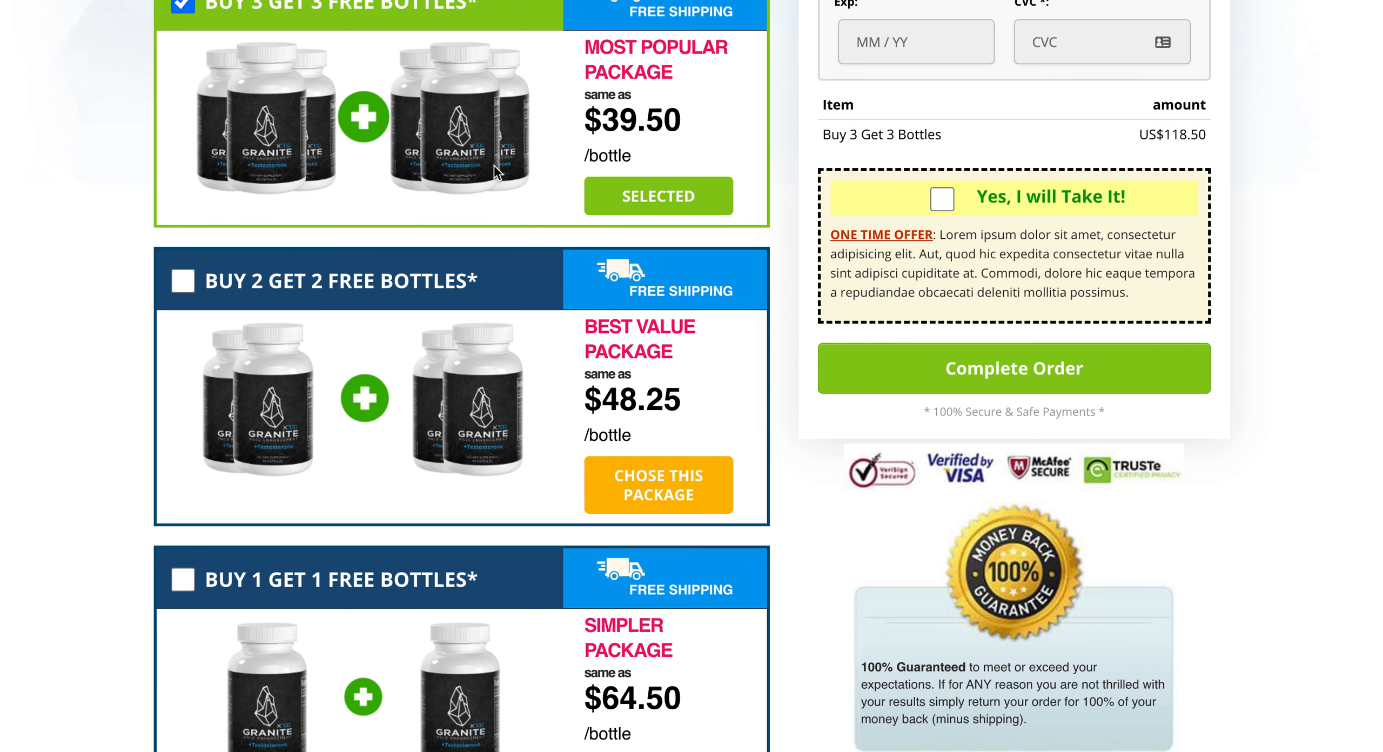
click(709, 393)
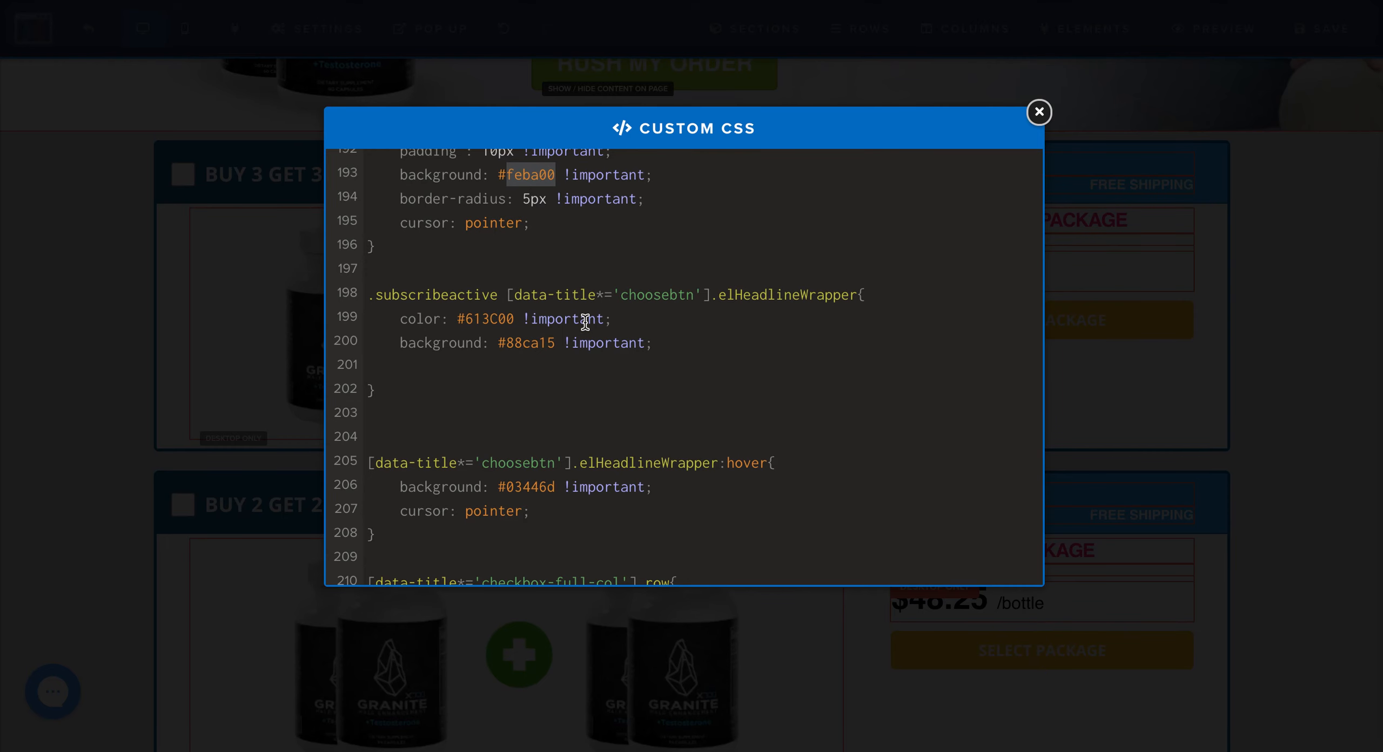
- Examine the active-state color and background rules for choosebtn in the custom CSS
scroll(585, 322, down, 3)
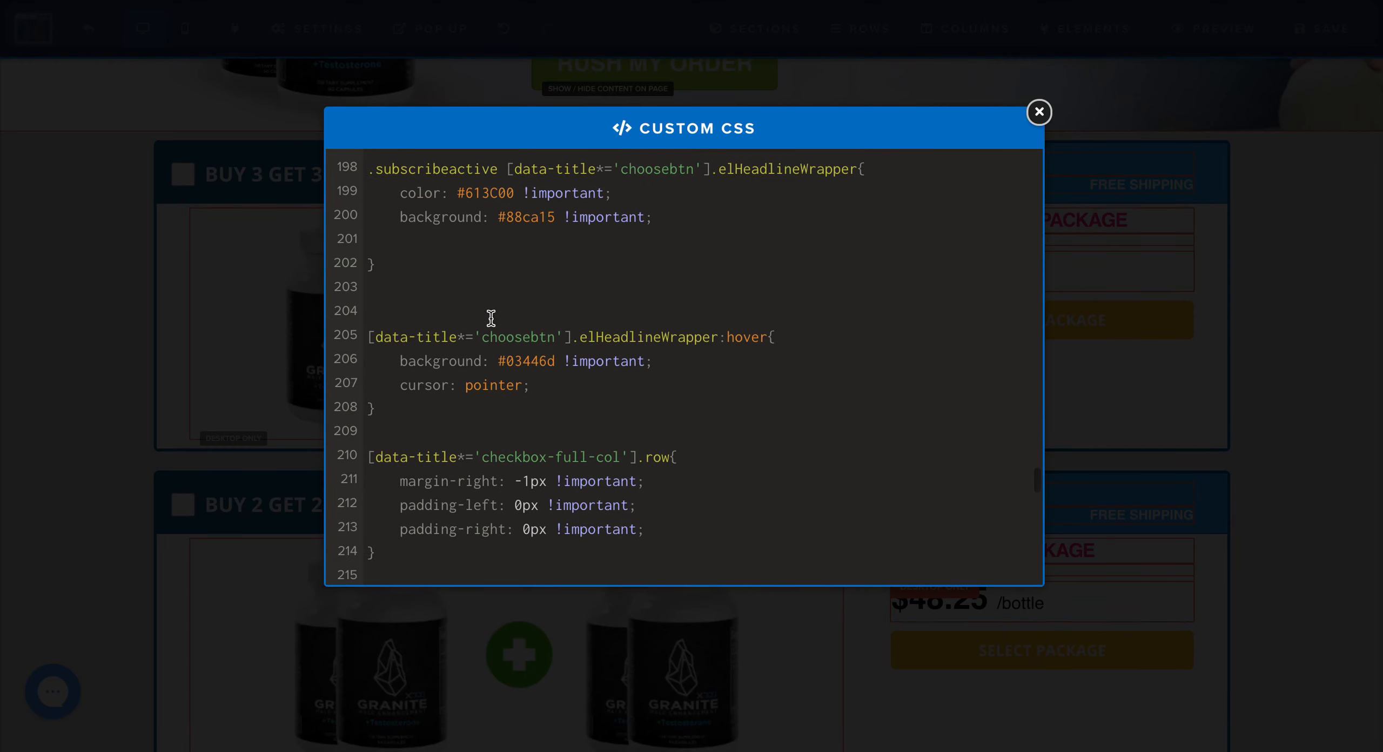
scroll(490, 318, up, 1)
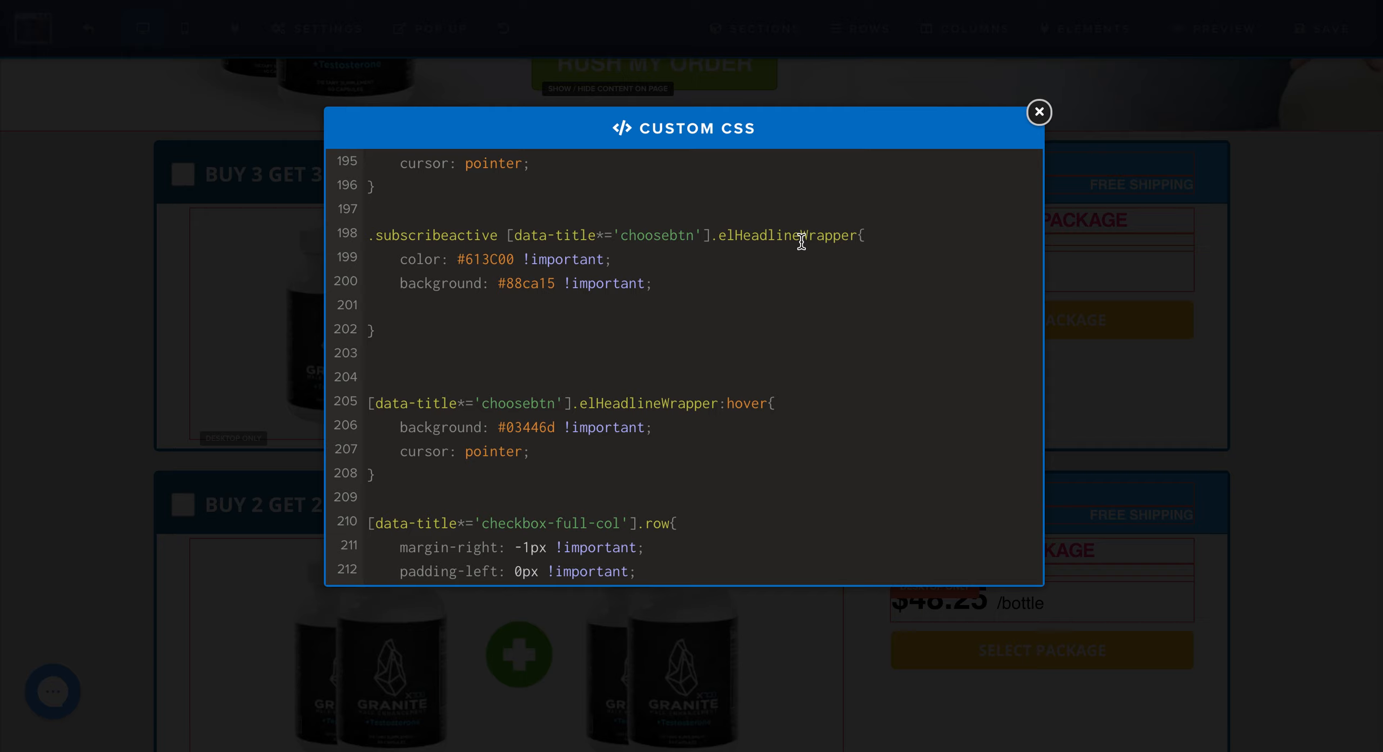
double_click(530, 284)
click(513, 292)
scroll(578, 283, up, 1)
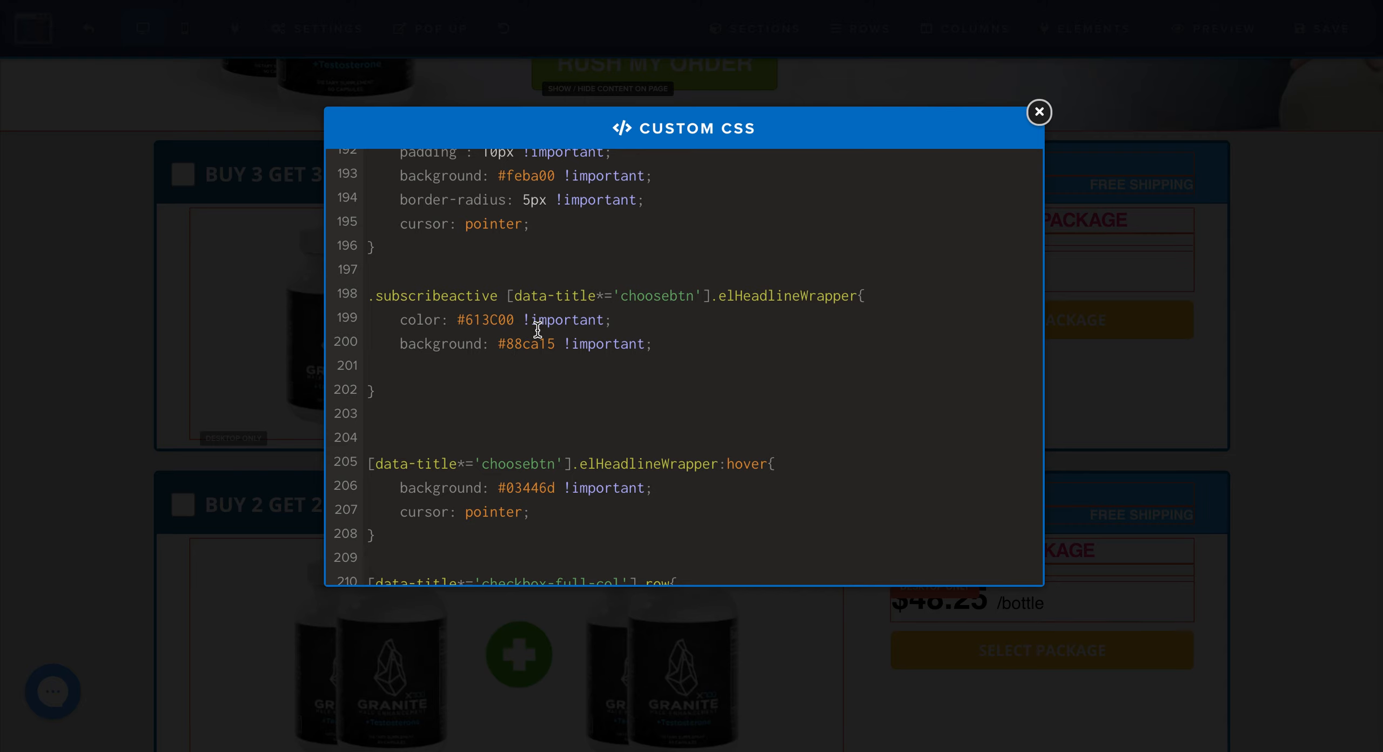
scroll(750, 342, down, 2)
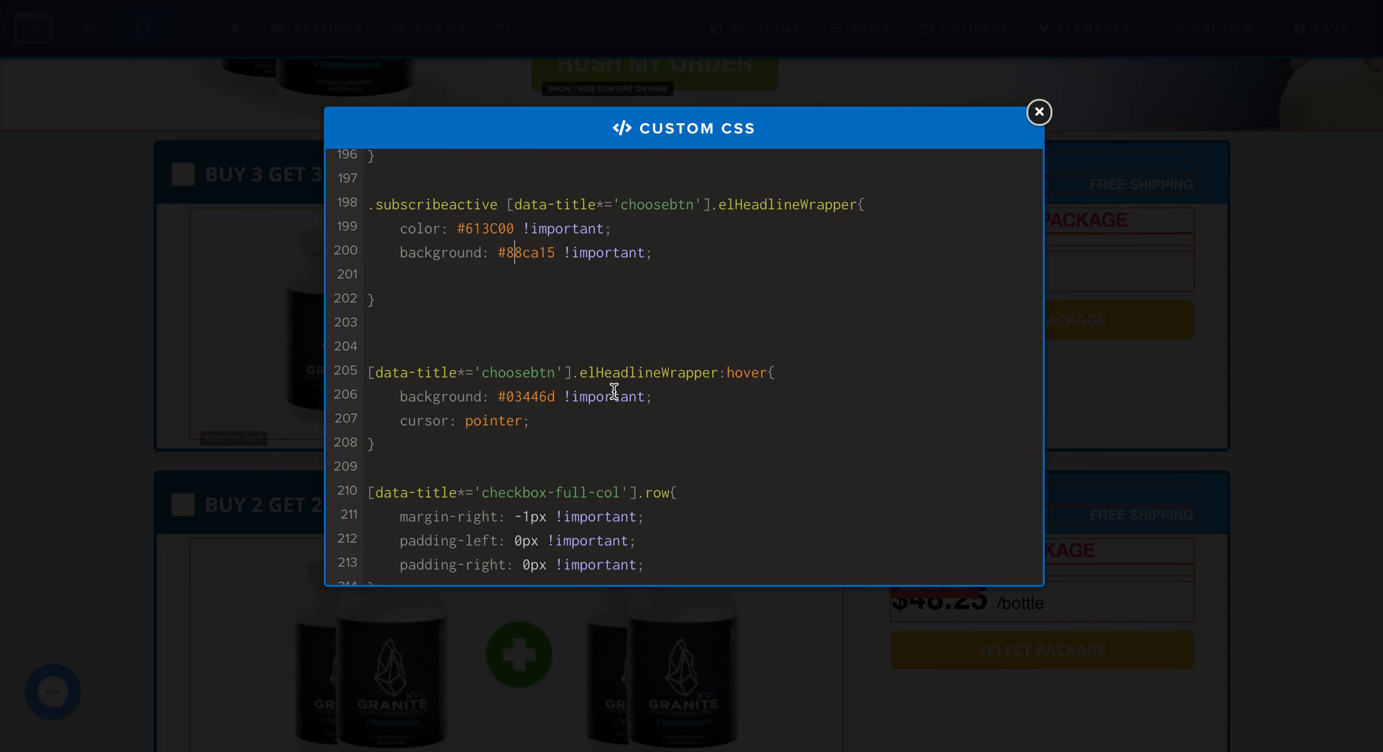
scroll(504, 419, down, 1)
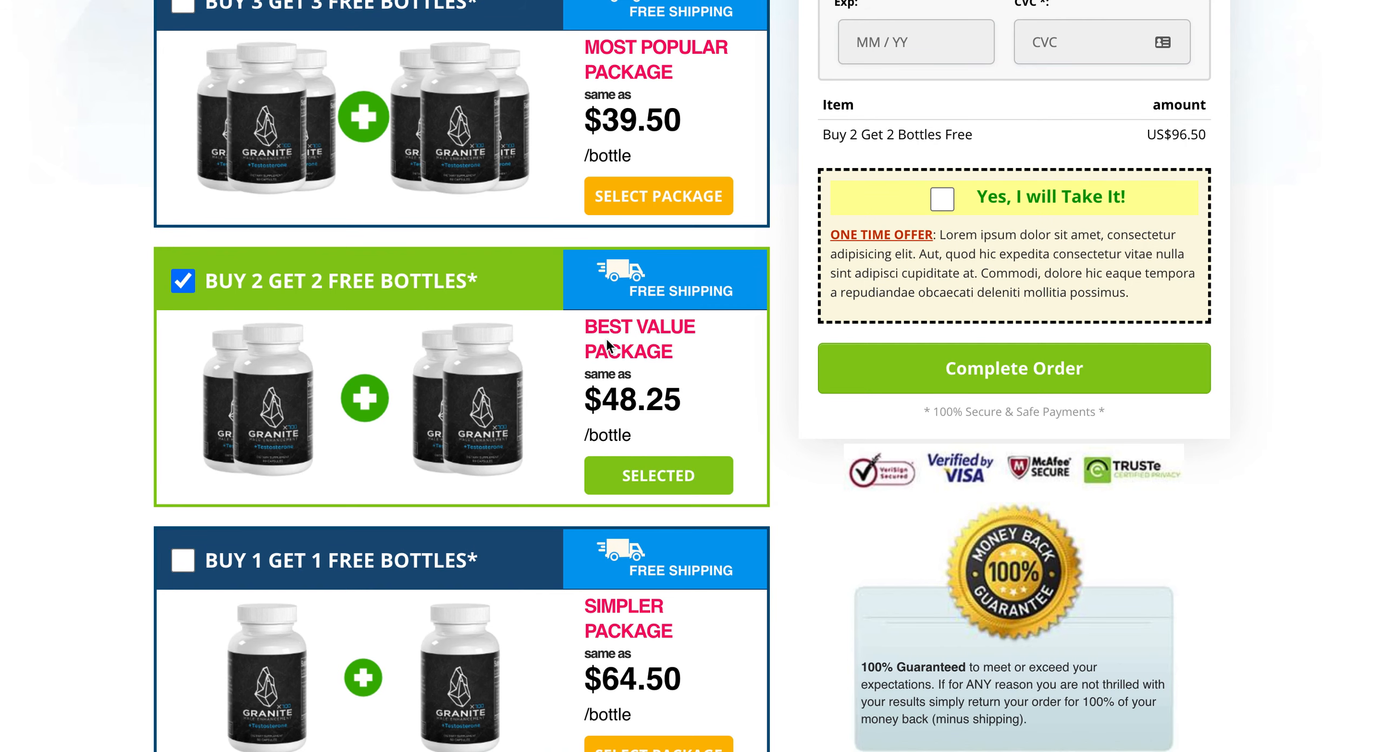
- Examine the choosebtn hover rule and the checkbox-full-col row and col-right rules in the custom CSS
scroll(607, 339, down, 3)
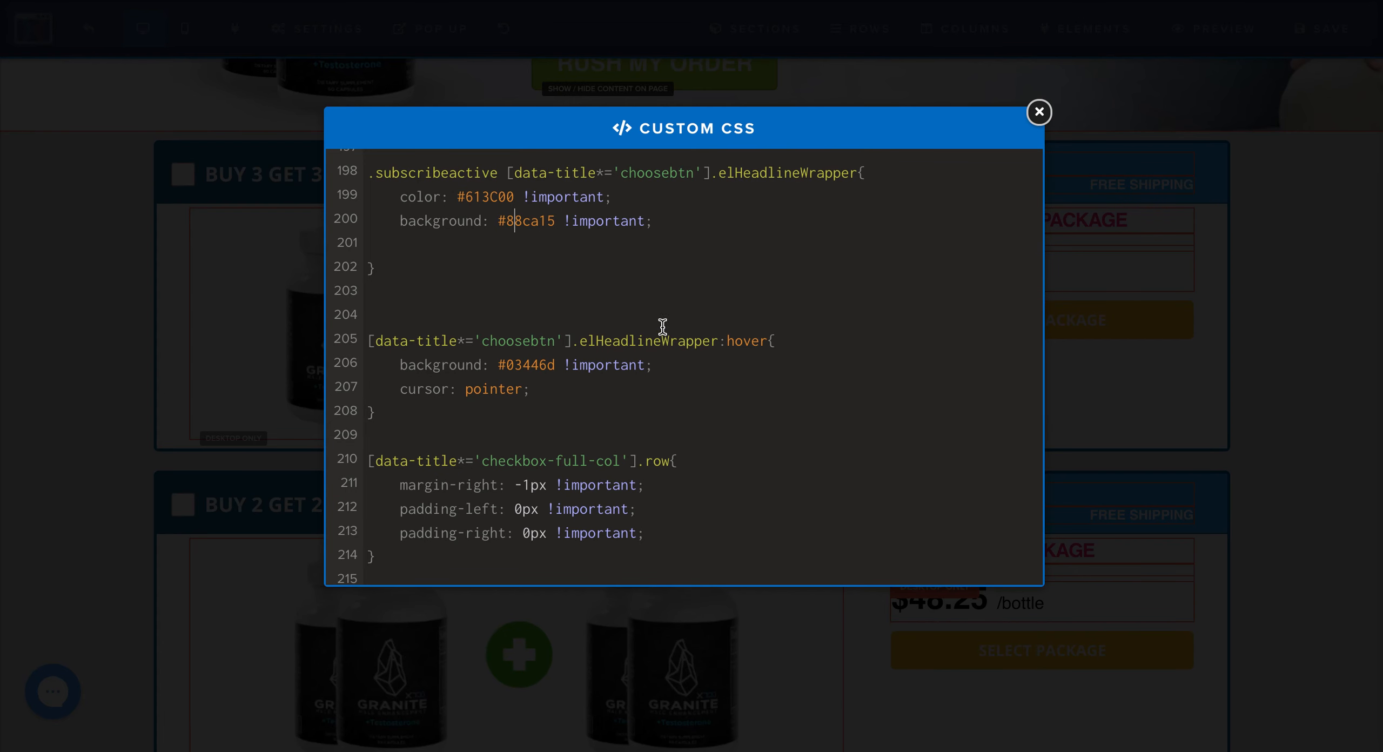
scroll(661, 327, down, 3)
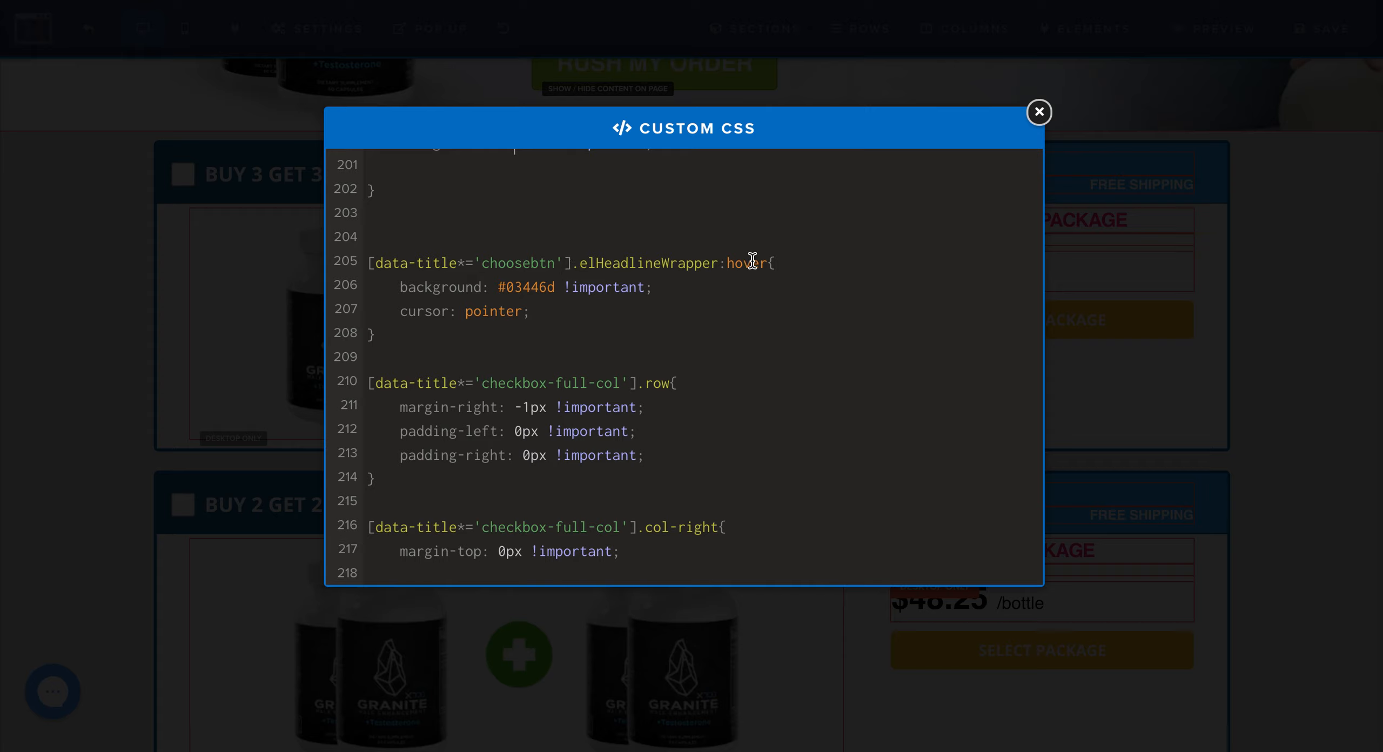
scroll(708, 355, down, 1)
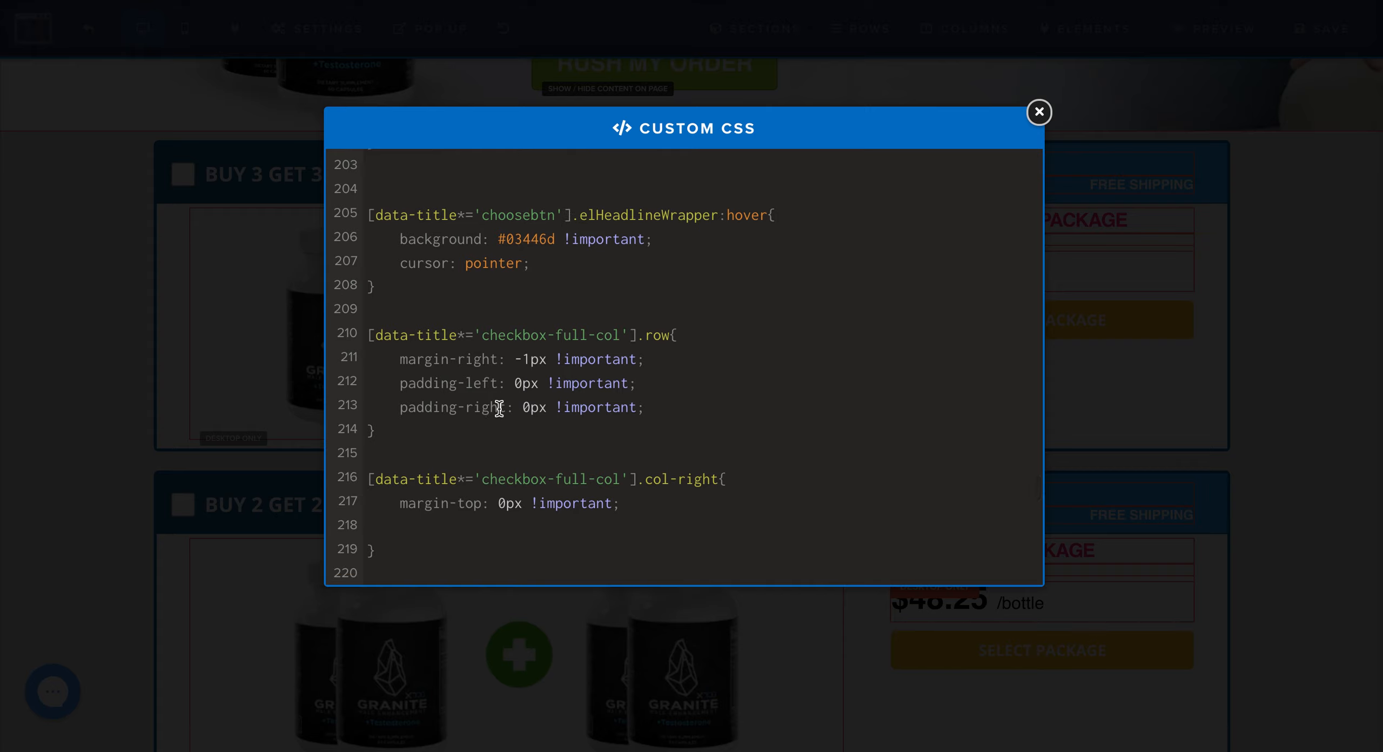
scroll(671, 407, down, 1)
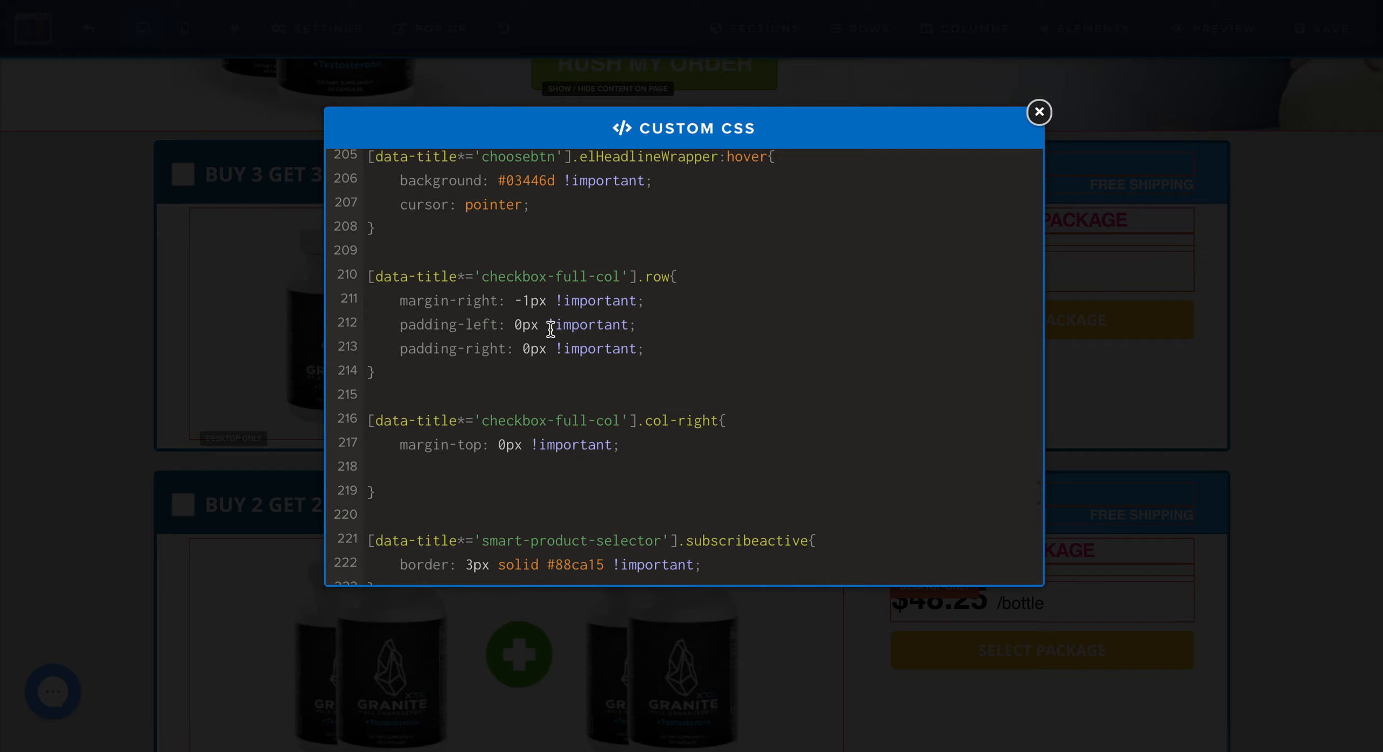
scroll(510, 340, down, 2)
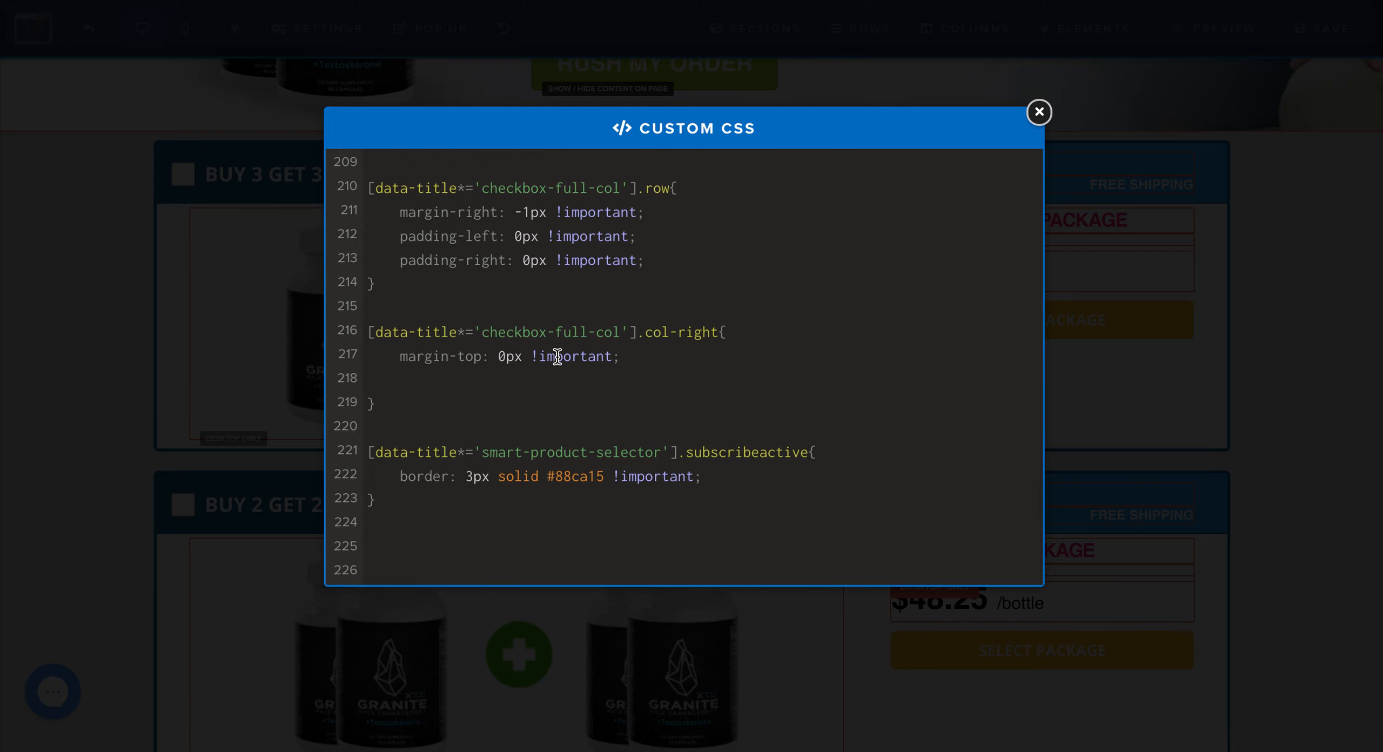
scroll(528, 414, down, 2)
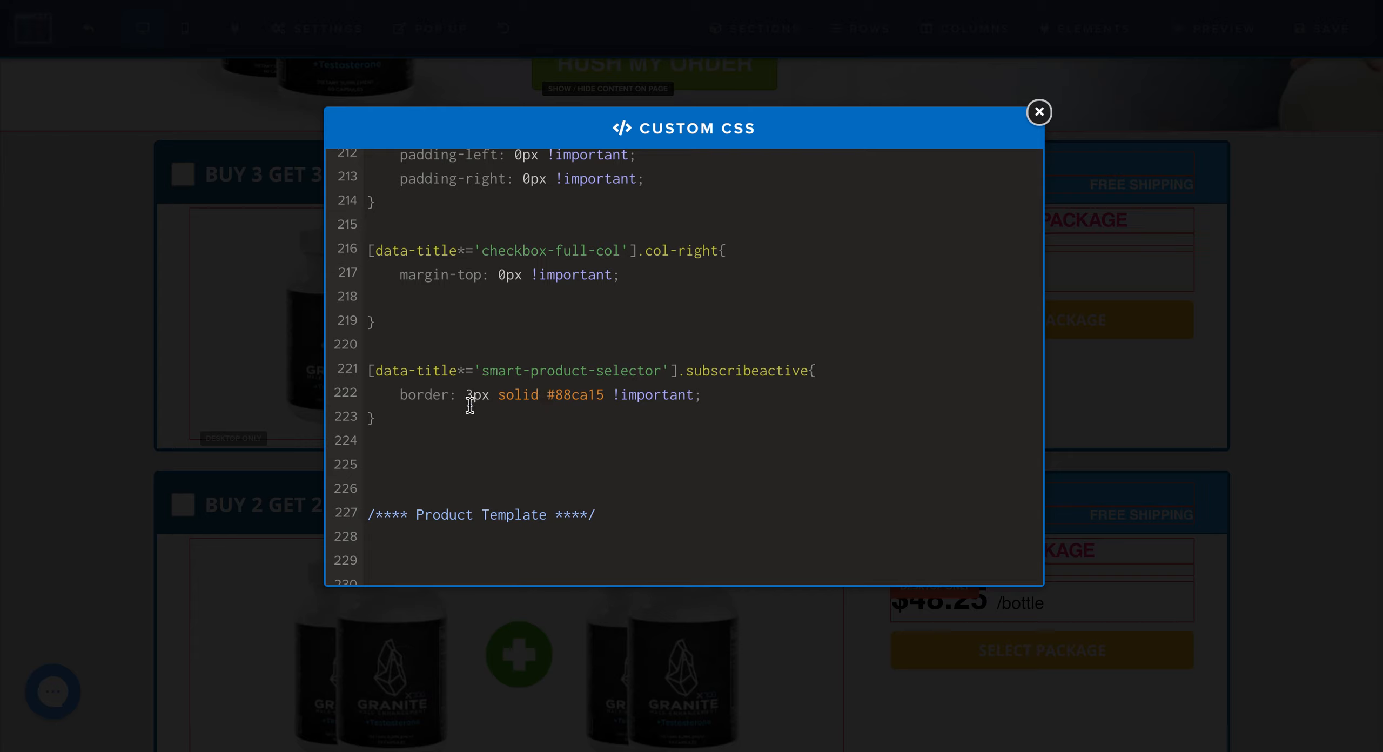
- Examine the active-state border rule for smart-product-selector at the end of the Product Template rules
click(574, 397)
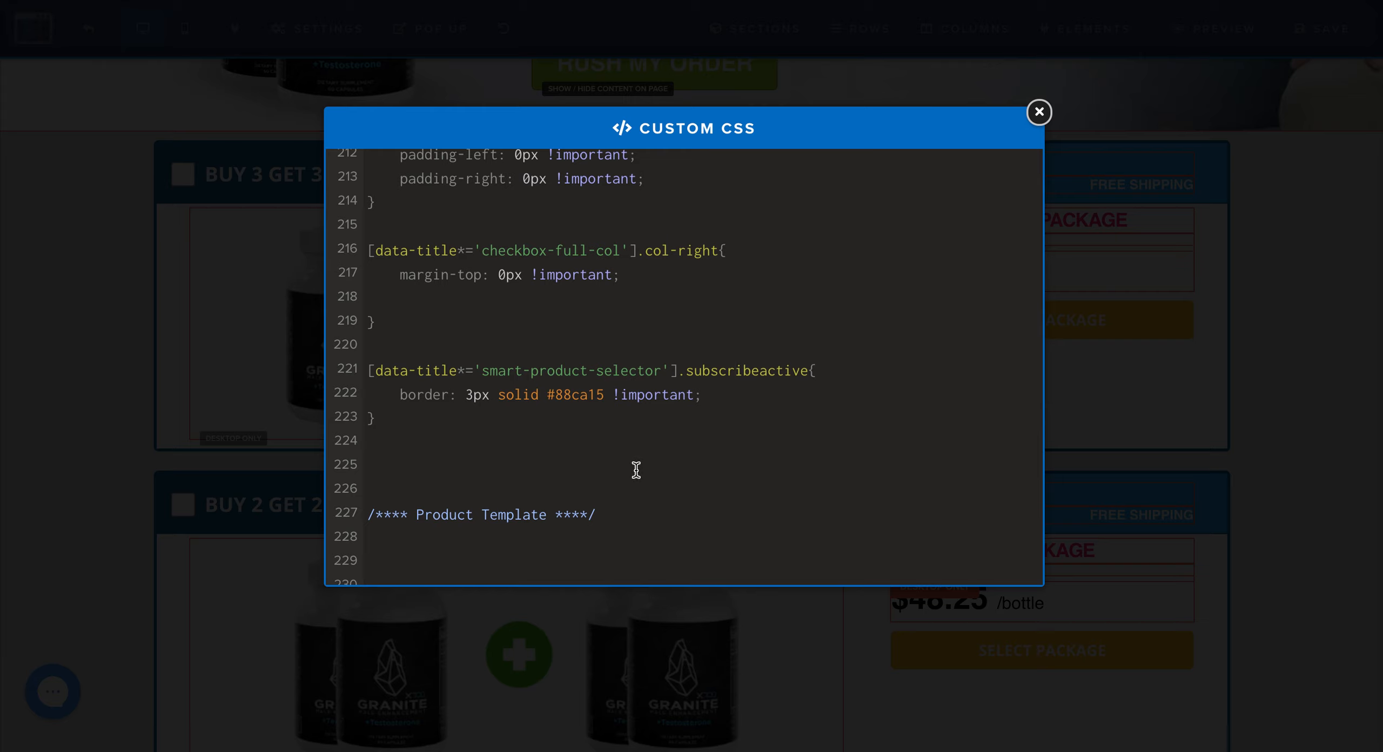
scroll(635, 469, down, 2)
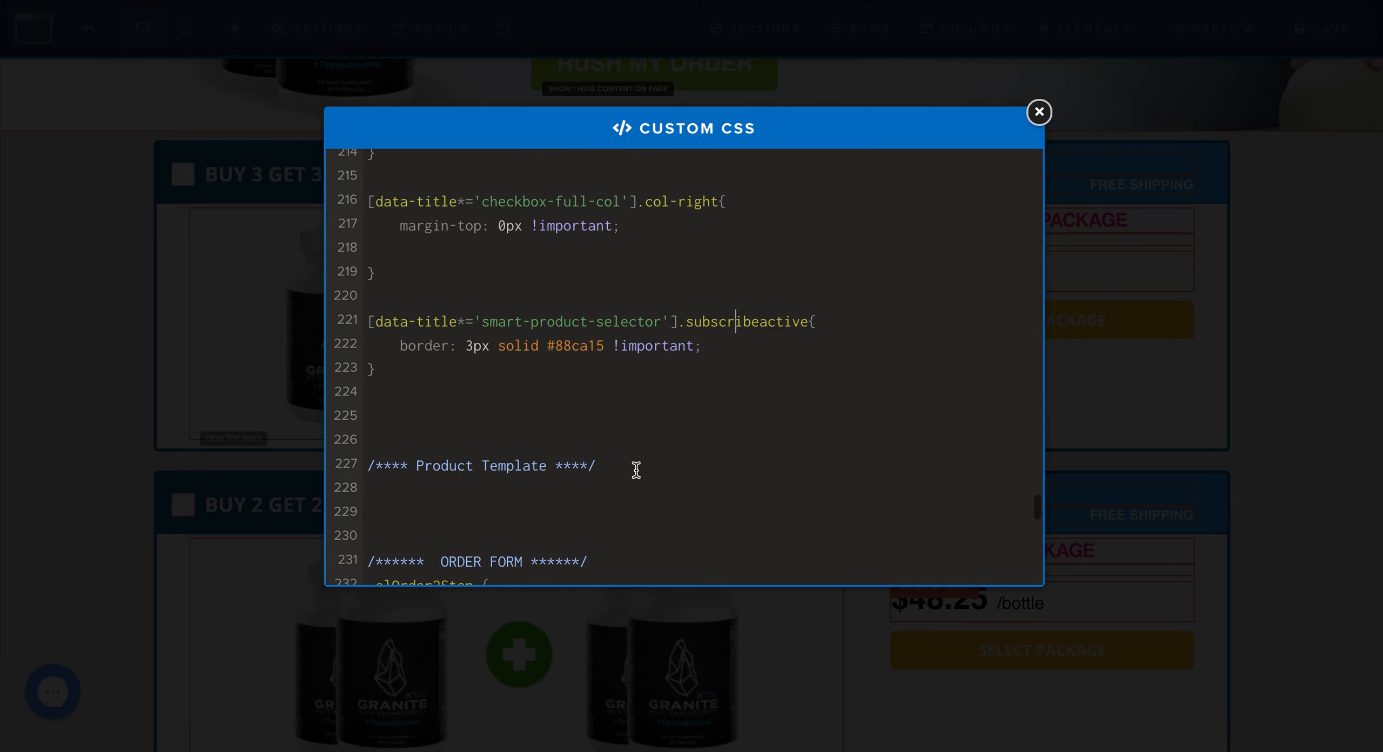
click(581, 346)
click(645, 346)
scroll(828, 403, down, 3)
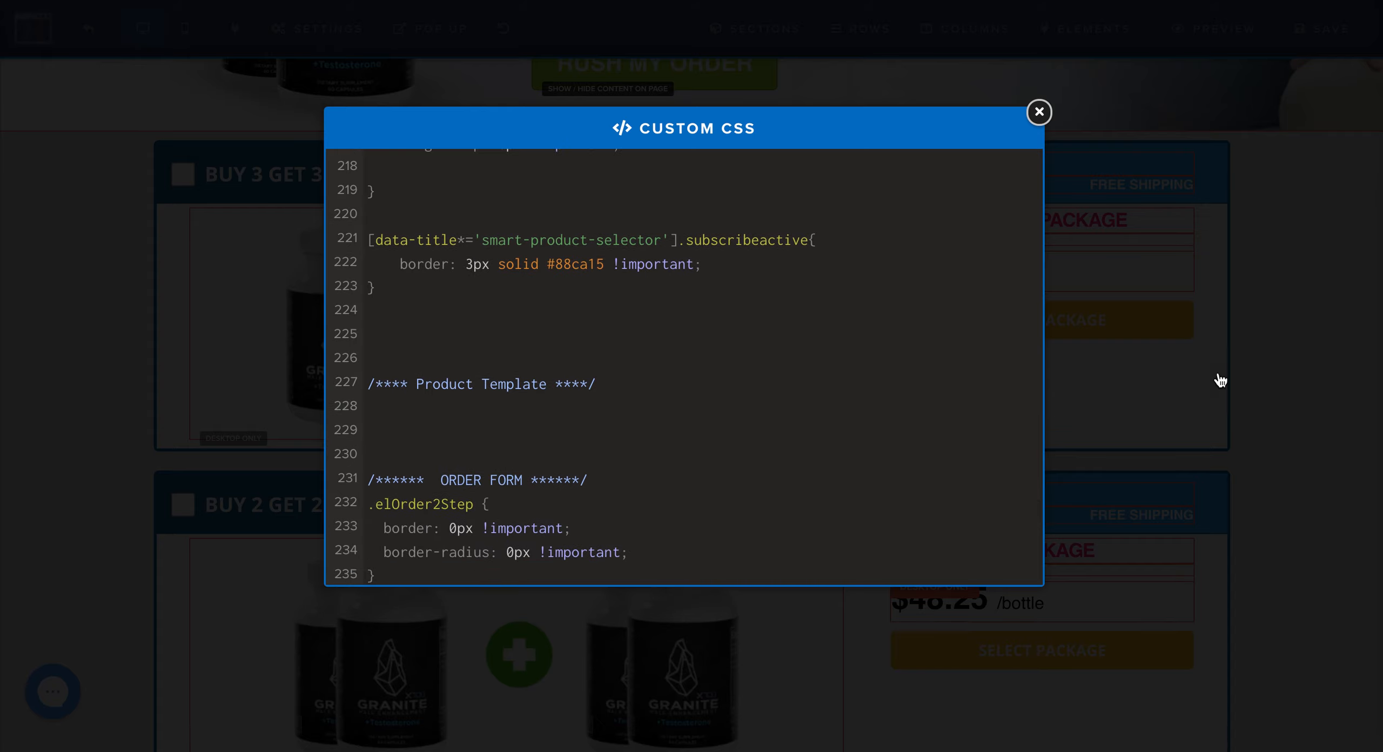
- Go back to the start of the Product Template rules and close the custom CSS editor
scroll(736, 370, up, 15)
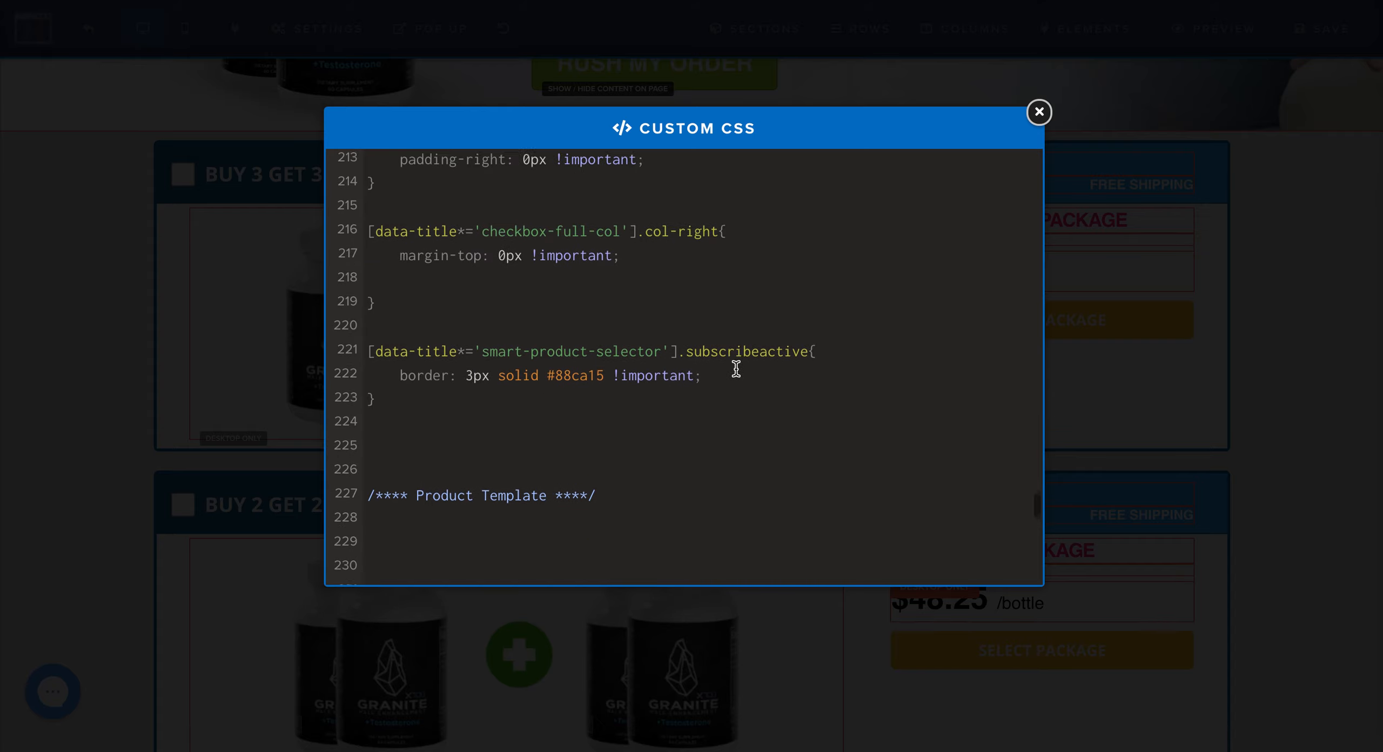
scroll(736, 370, up, 20)
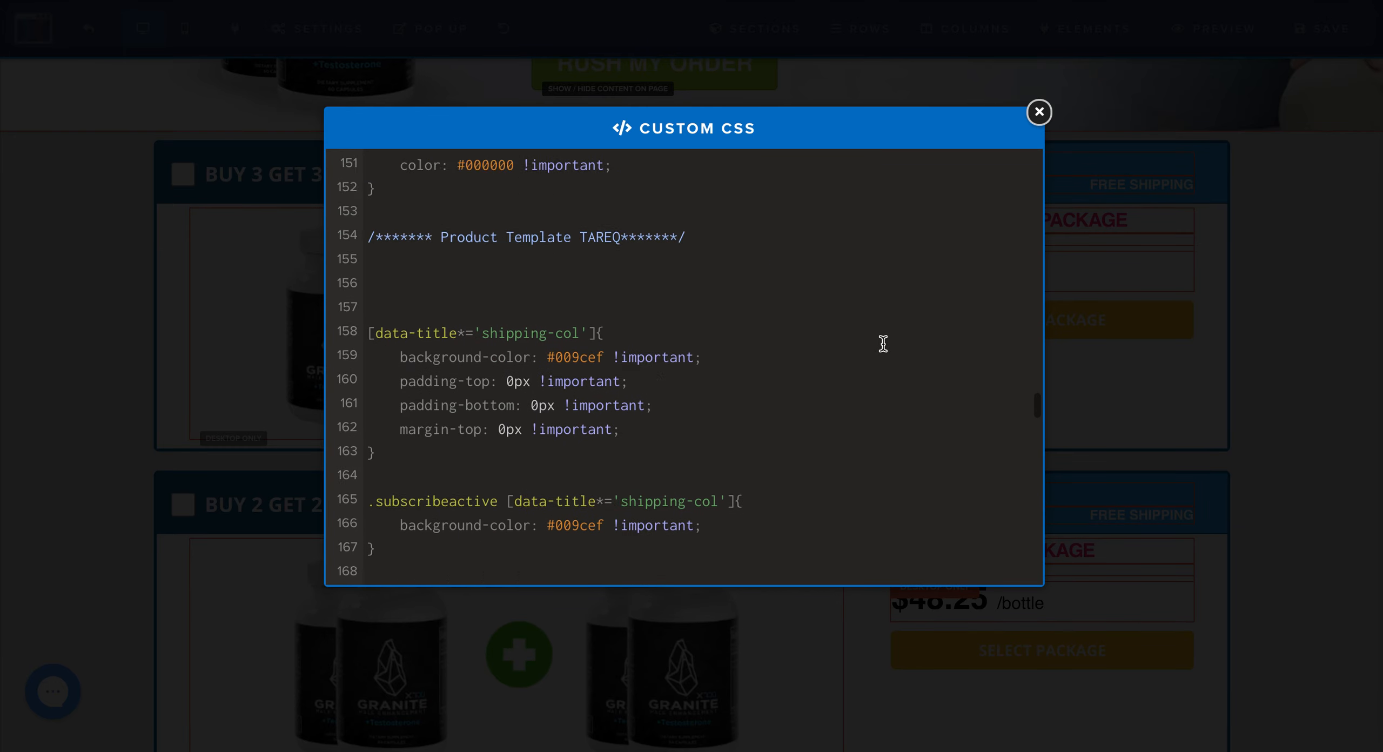
click(1039, 113)
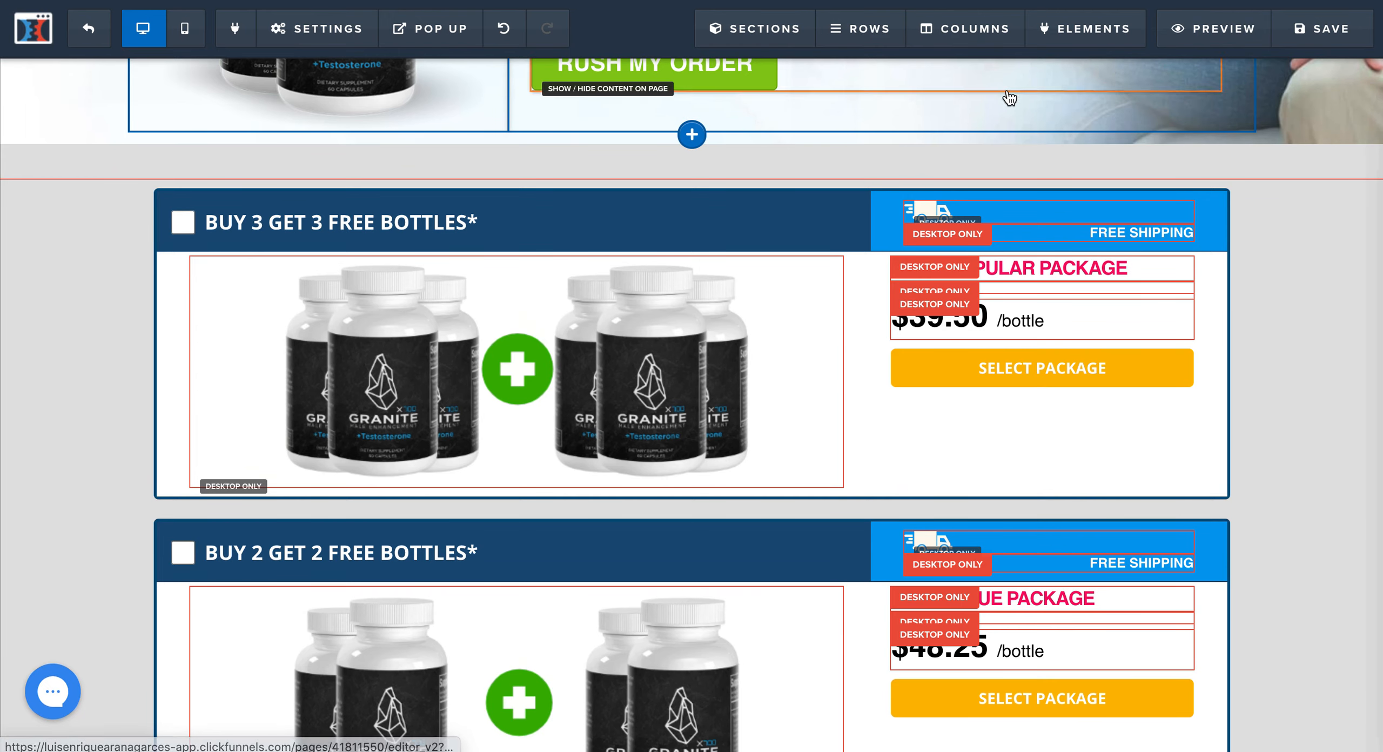
- Hide all three smart-product-selector sections in the section manager and return to the page
scroll(1009, 98, down, 1)
mouse_move(741, 46)
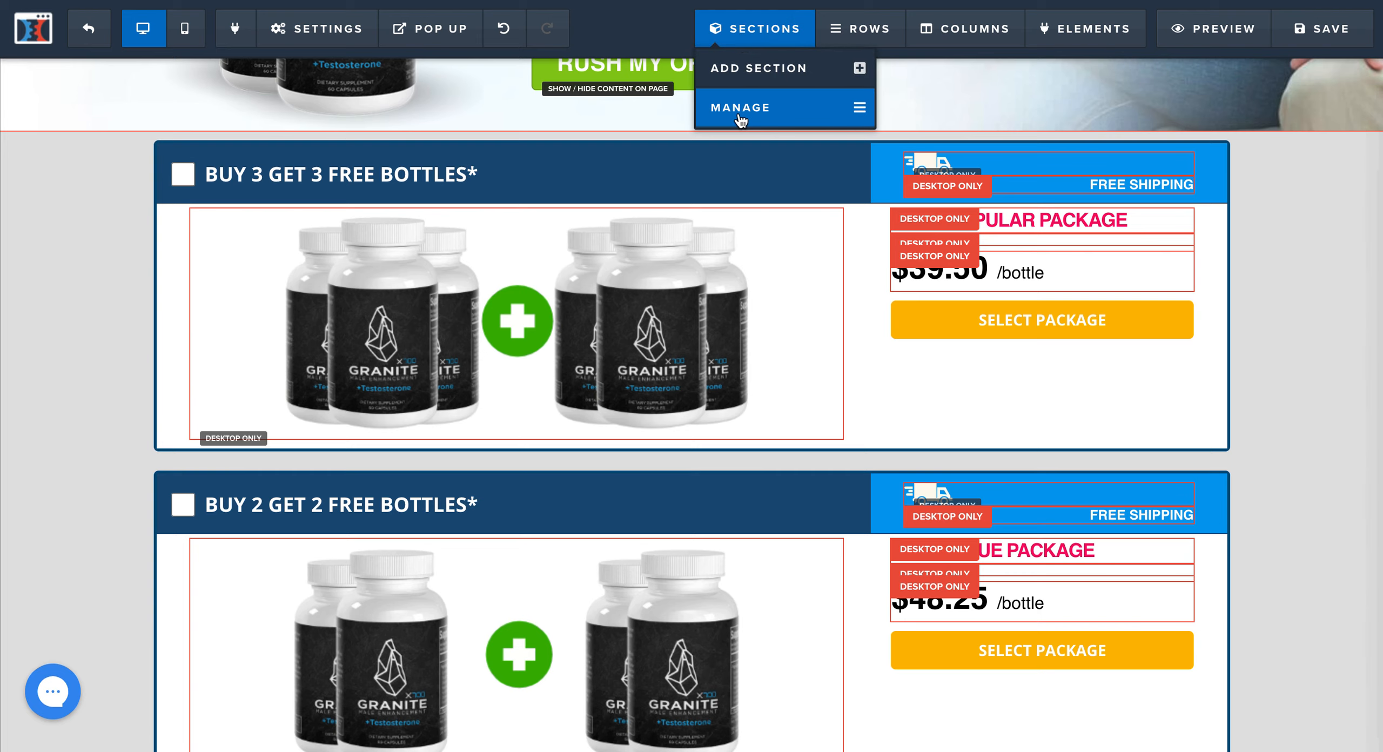
scroll(1102, 219, up, 1)
scroll(1284, 385, down, 1)
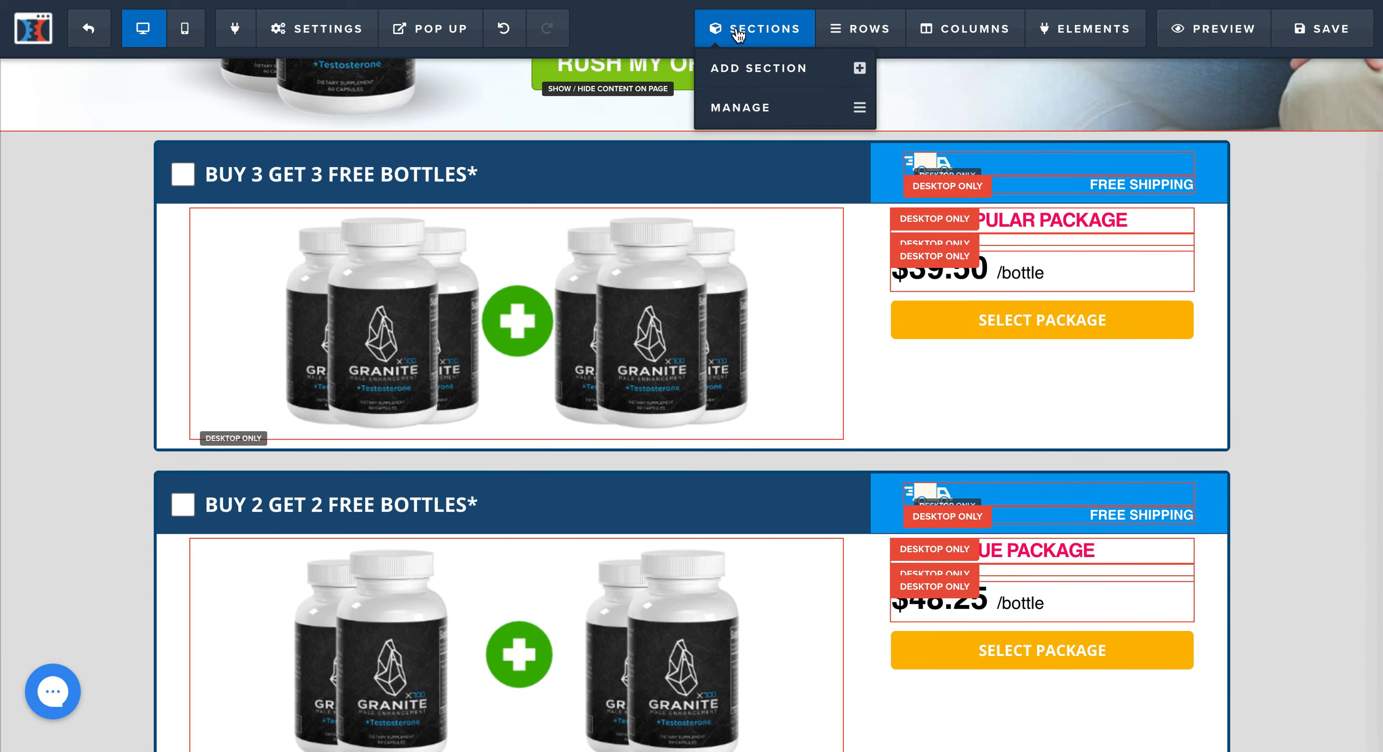
click(755, 112)
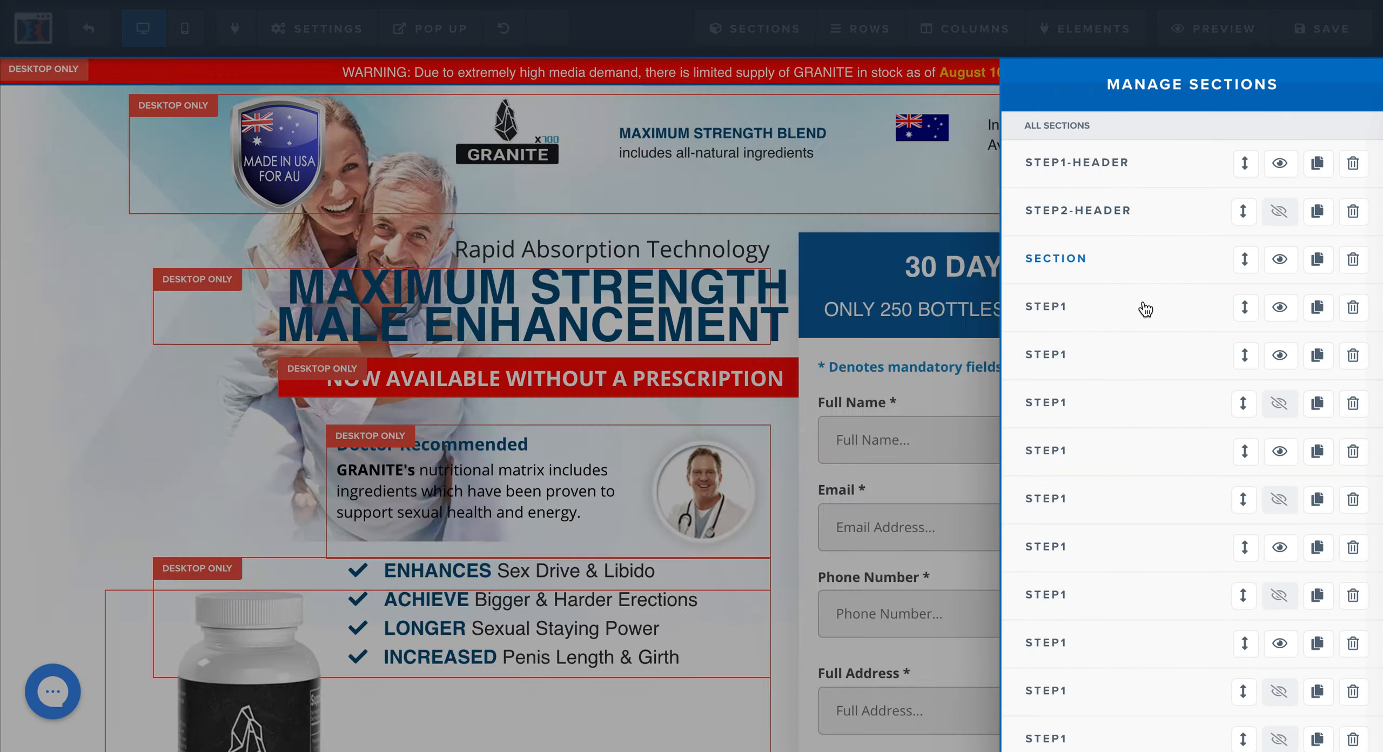
scroll(1139, 357, down, 5)
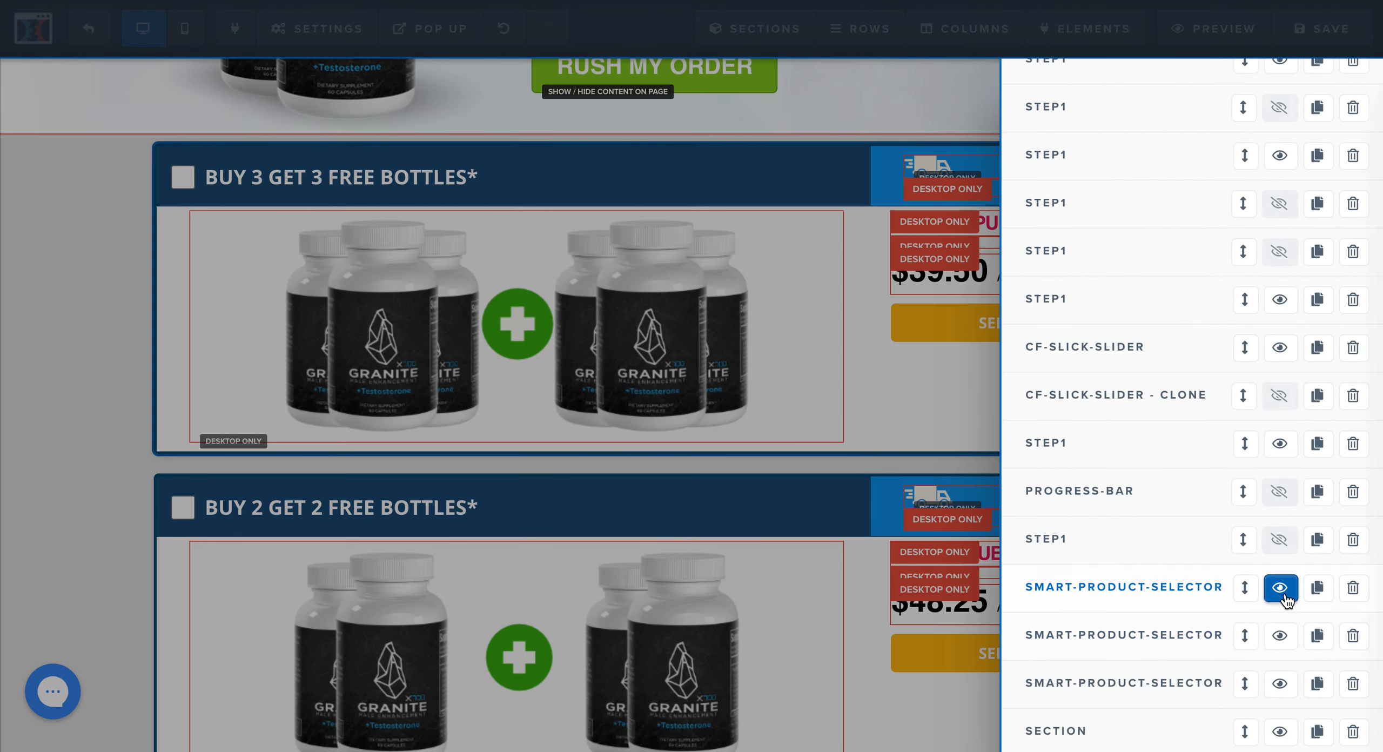
click(1279, 587)
click(1285, 638)
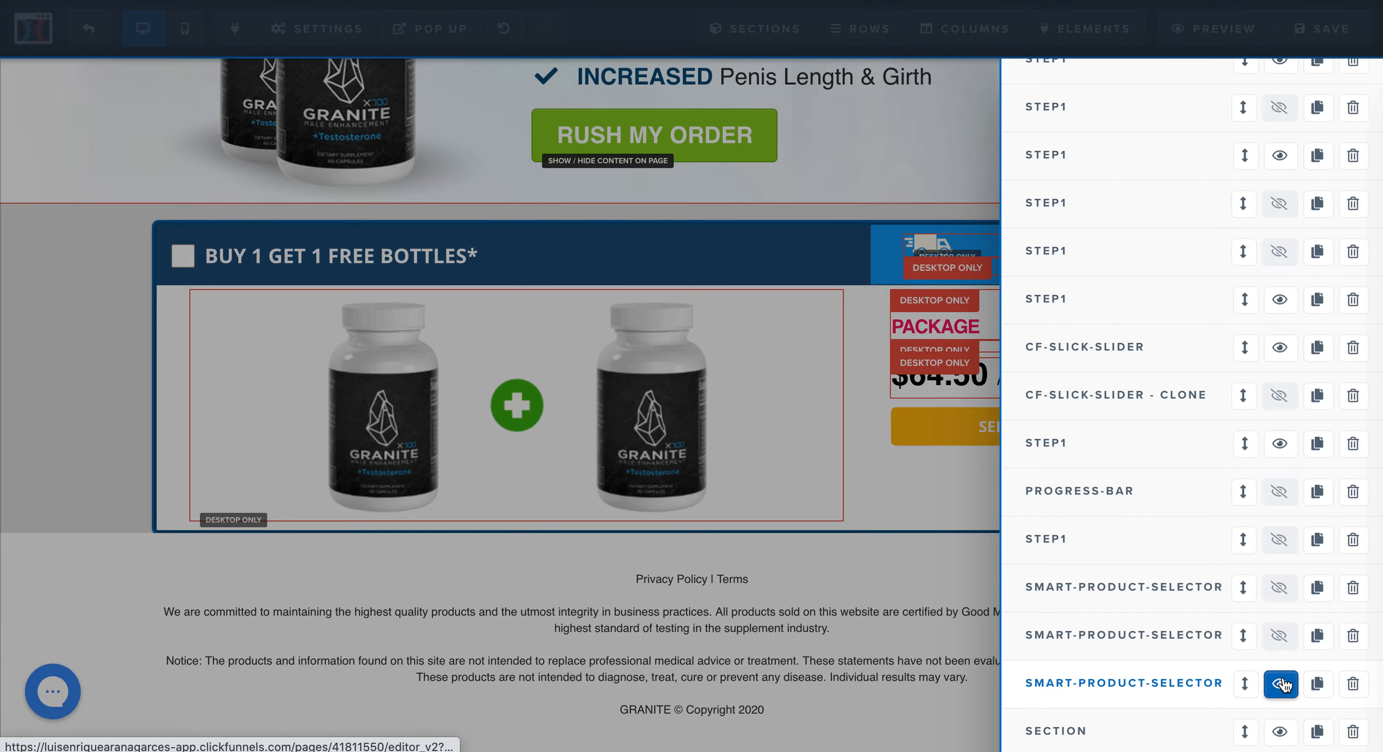
click(1281, 684)
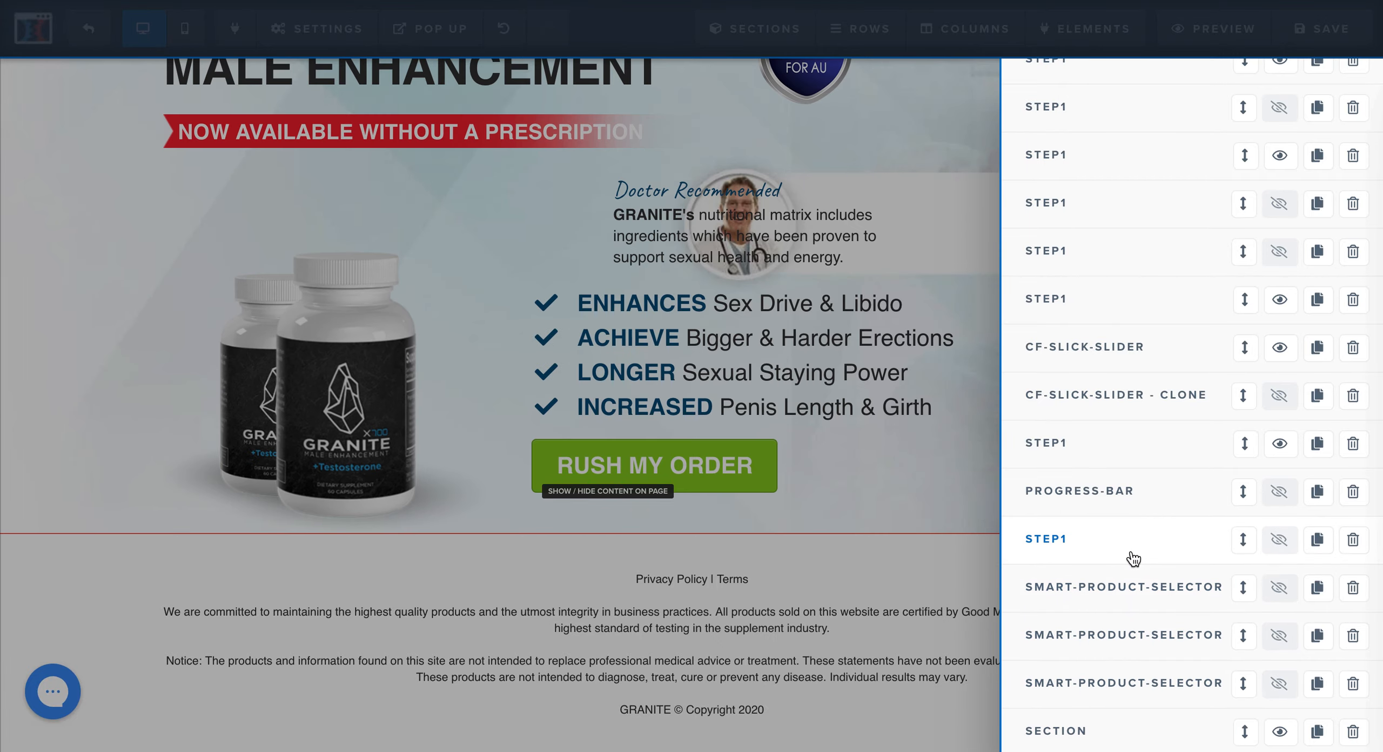
click(846, 260)
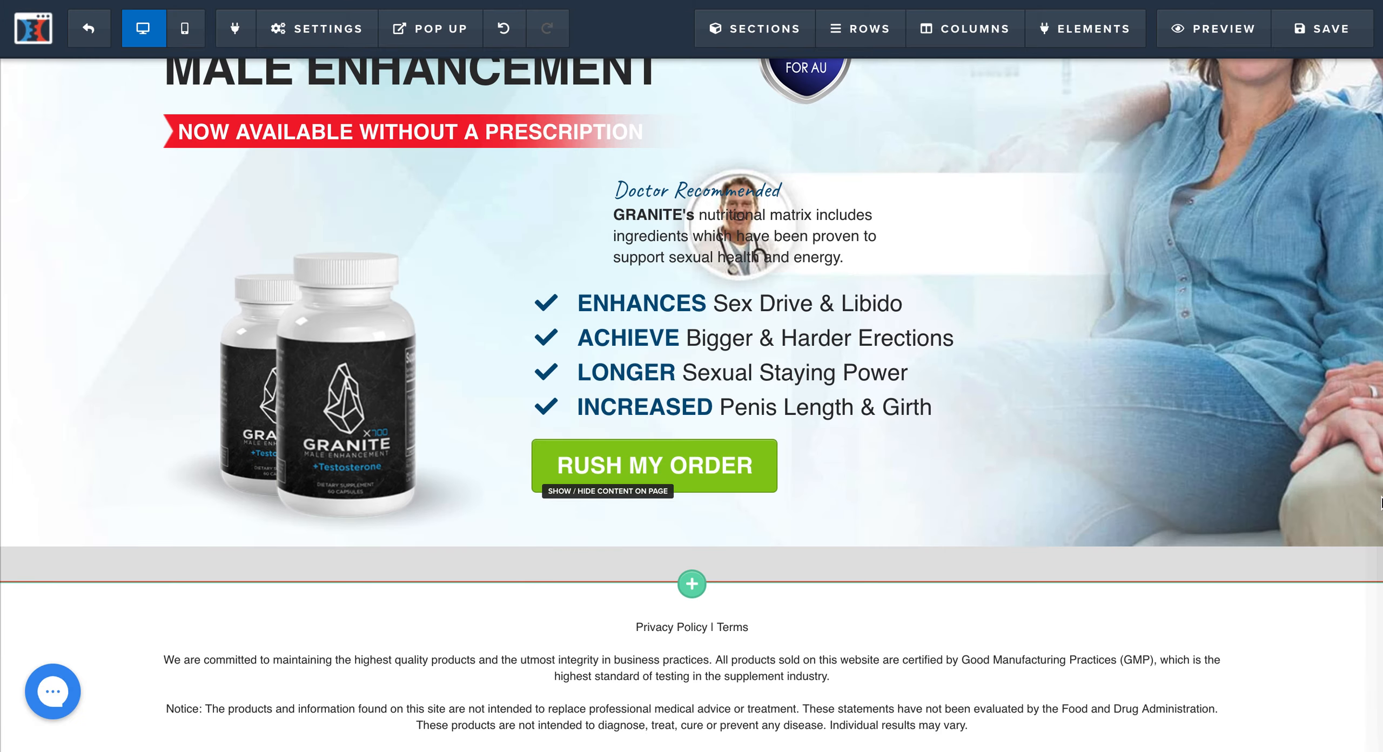
- Check the CSS title and ID selector of the "Rapid Absorption Technology" subheadline, closing its CSS info when done
scroll(1380, 502, down, 10)
scroll(1380, 503, up, 15)
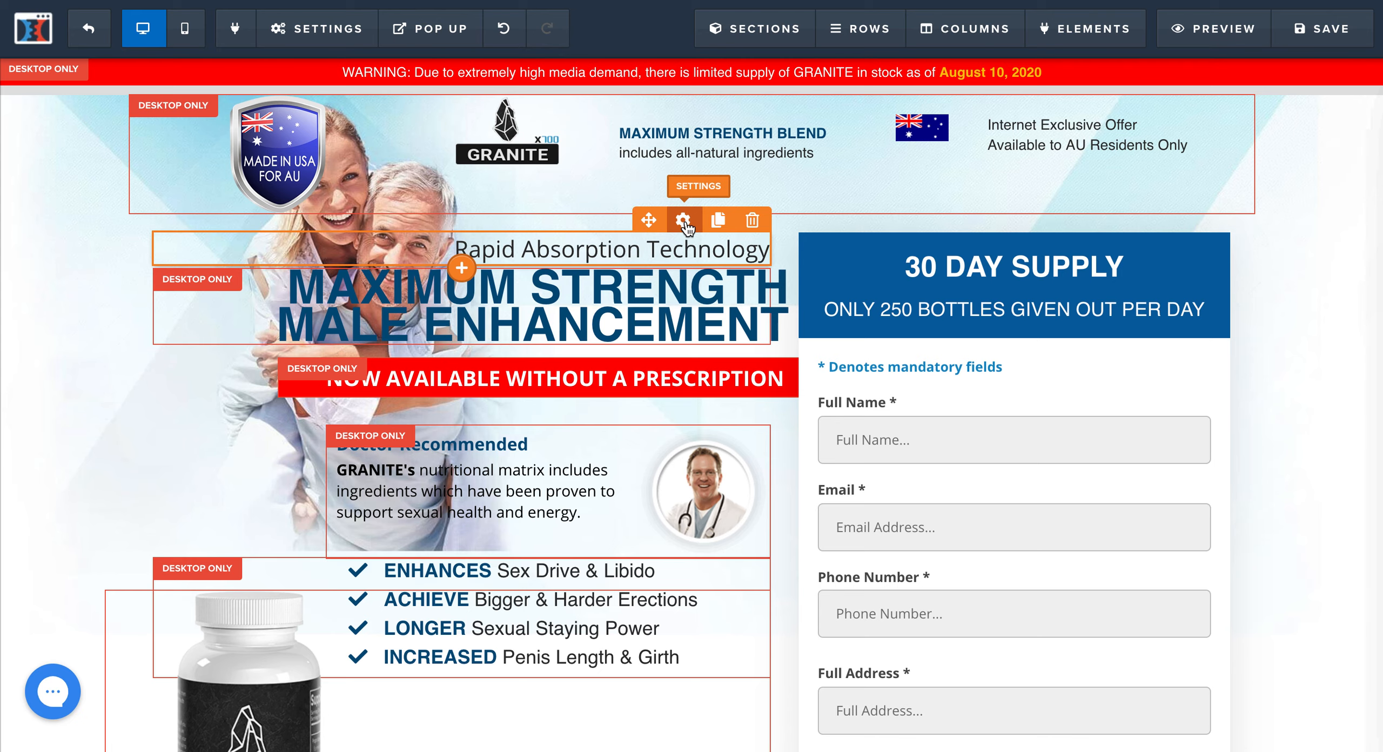
click(684, 221)
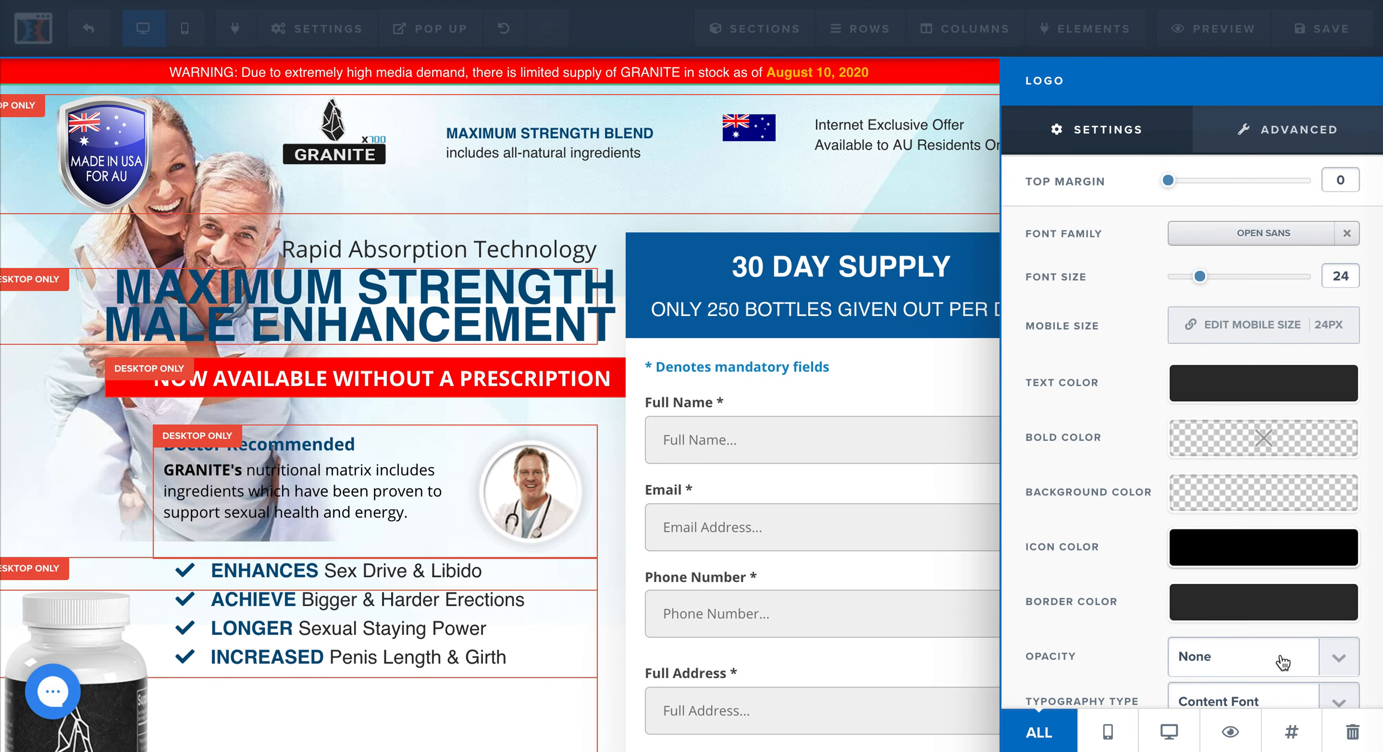
click(1291, 737)
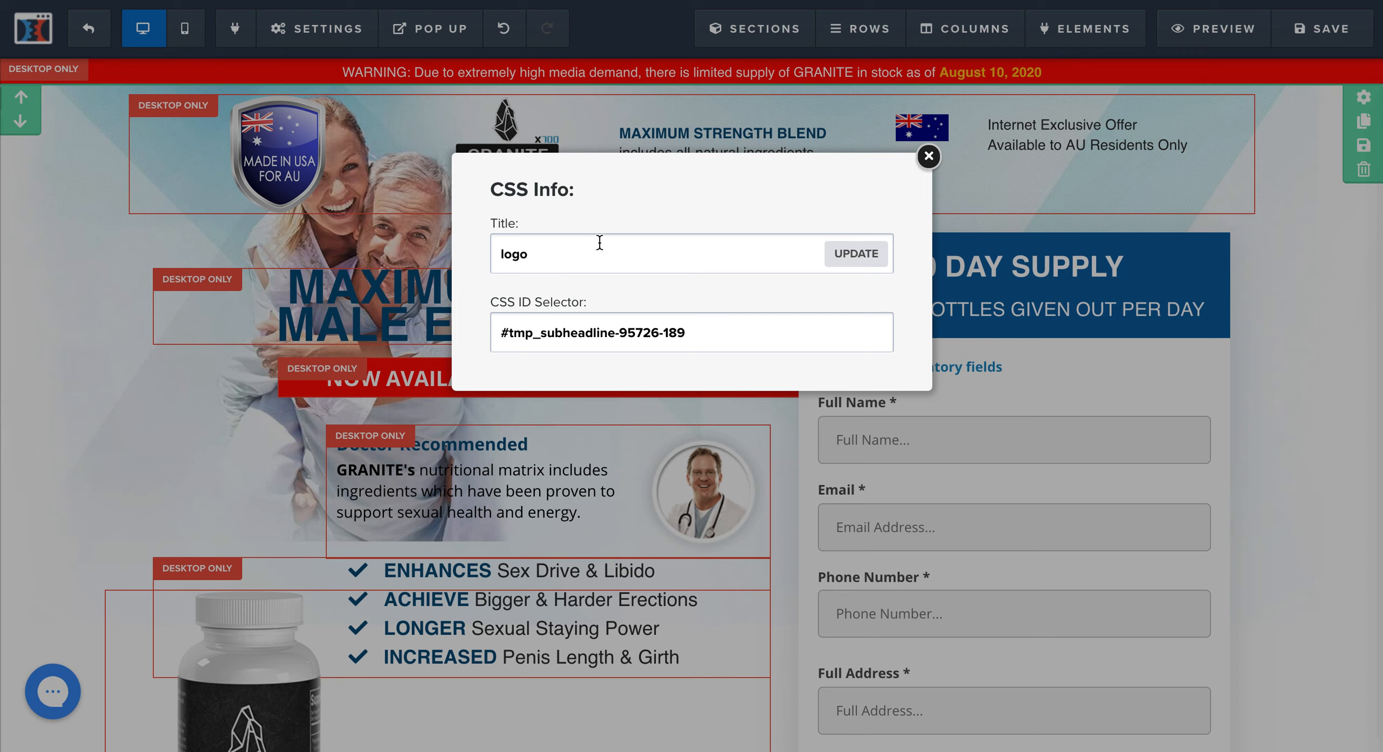
click(930, 157)
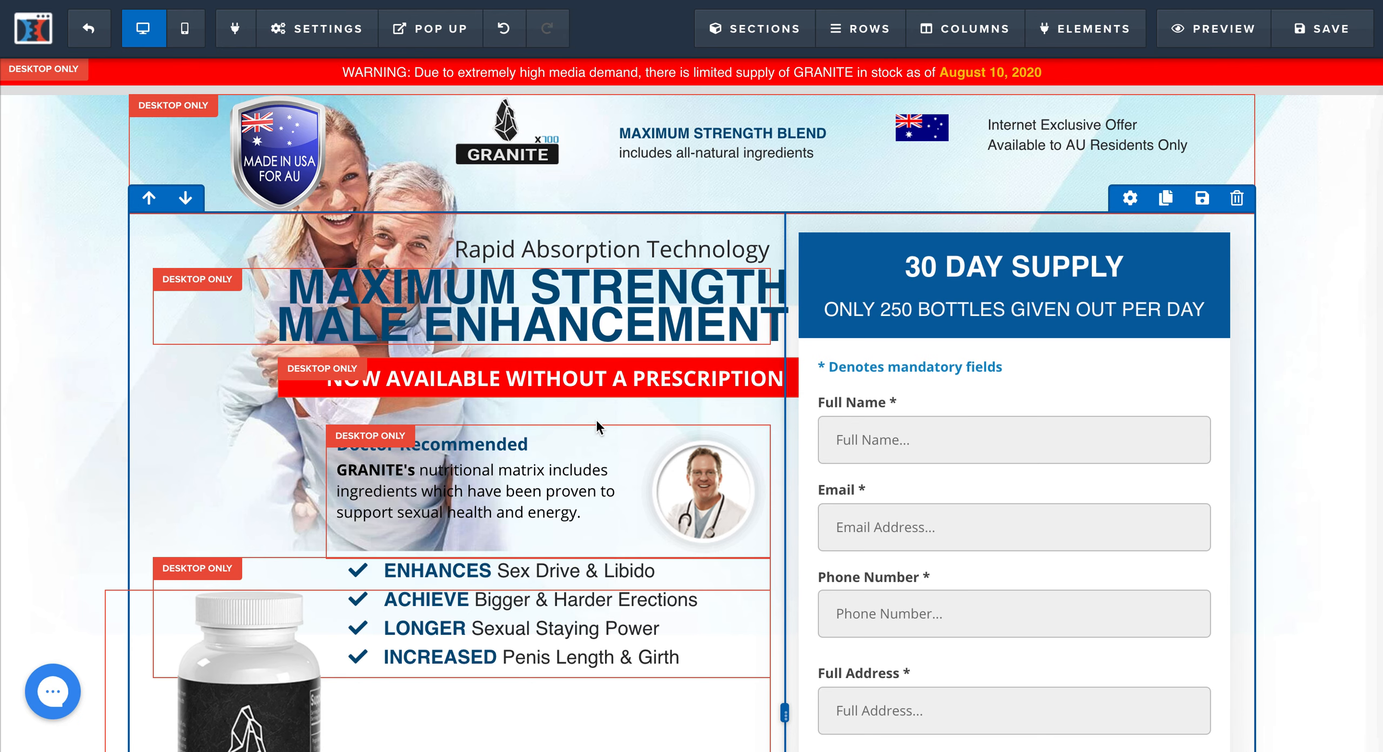
- Check the CSS title and ID selector of the "MAXIMUM STRENGTH MALE ENHANCEMENT" headline, closing its CSS info when done
mouse_move(690, 293)
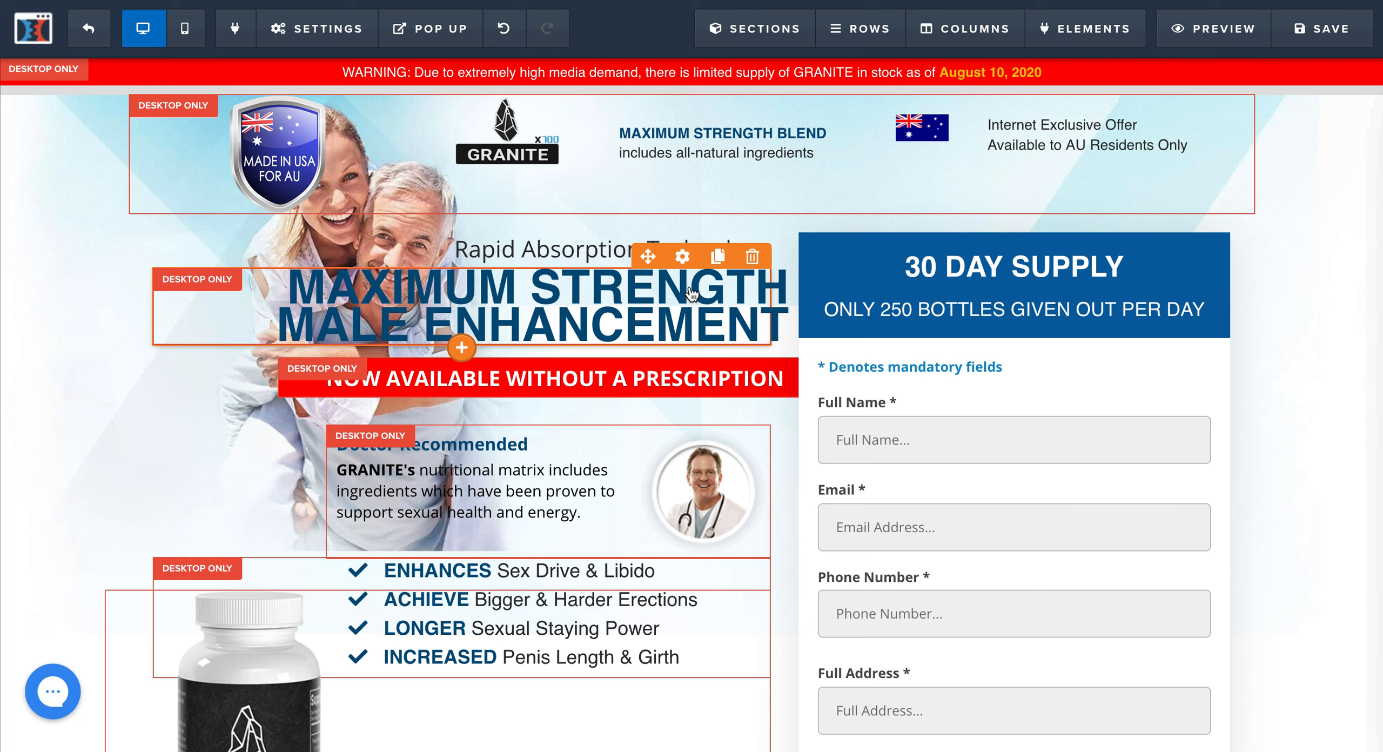
click(684, 259)
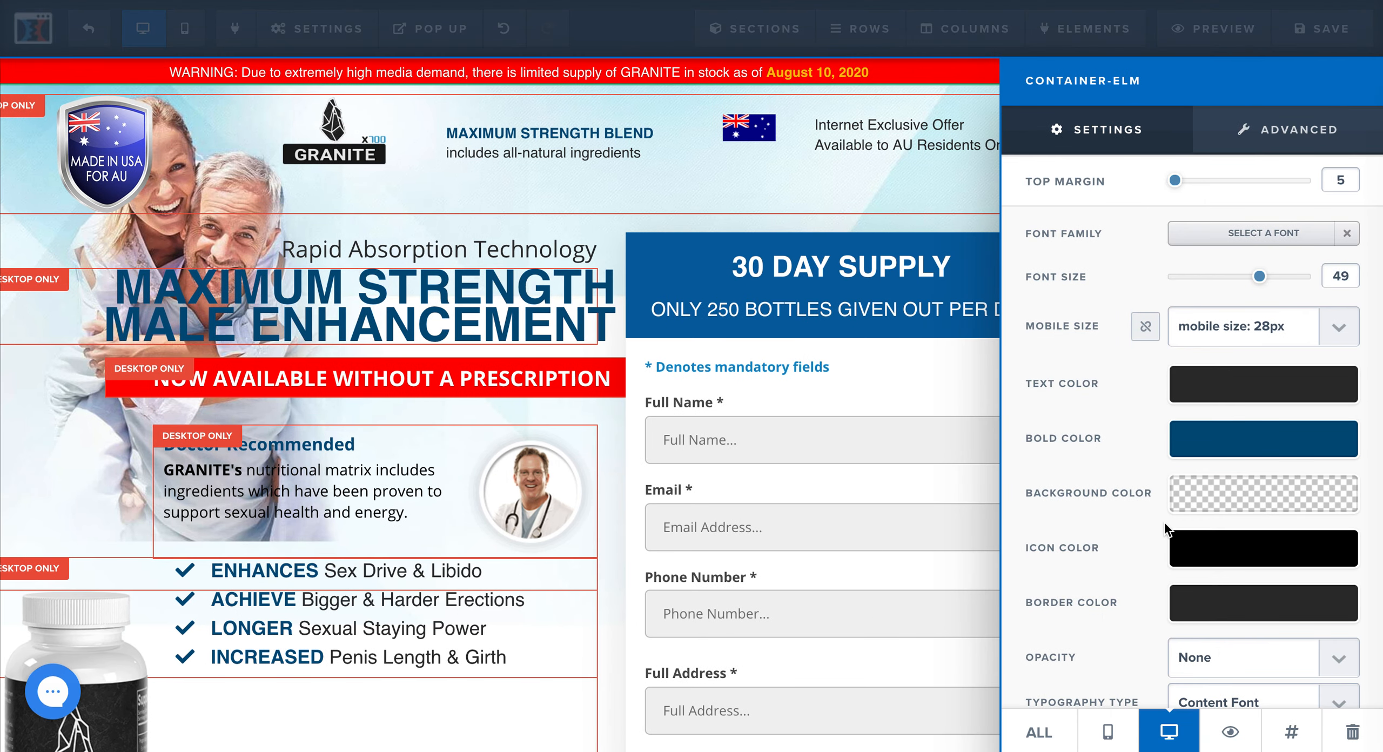
click(1291, 733)
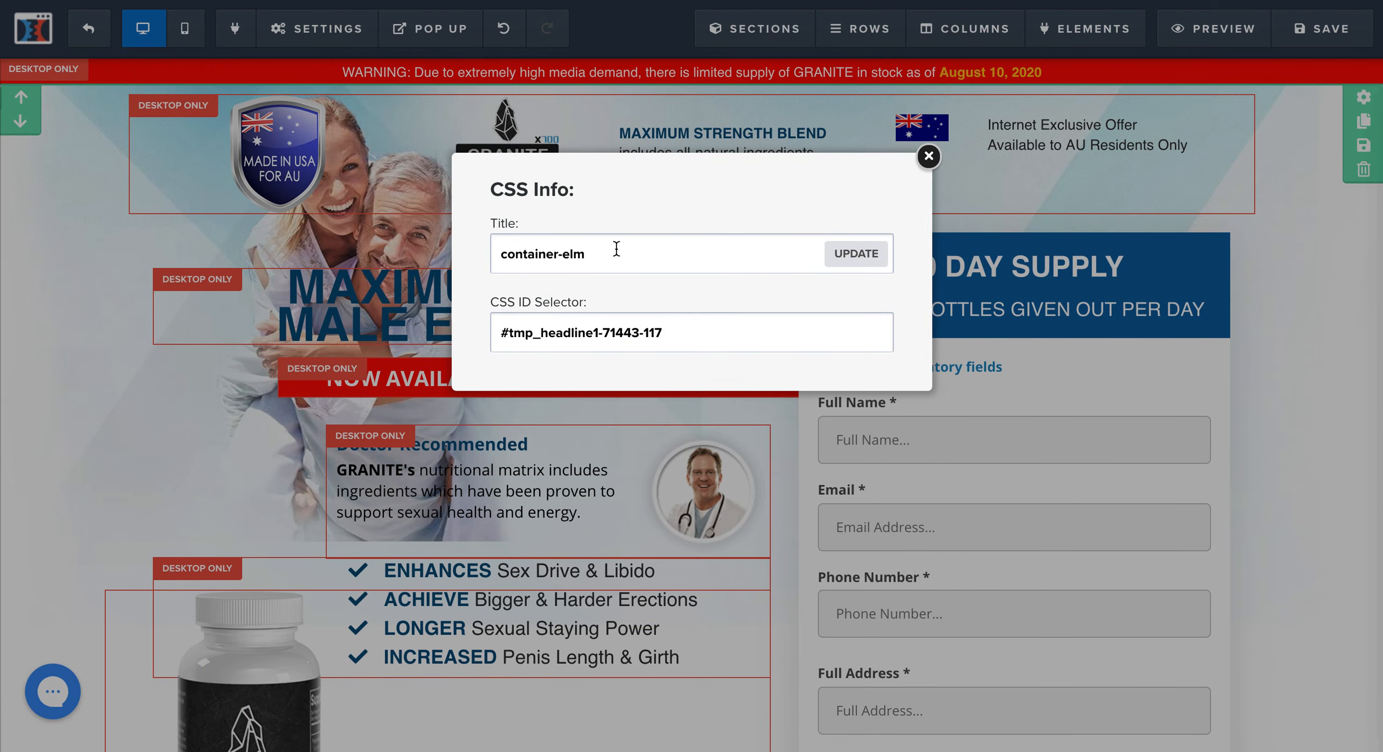
click(929, 156)
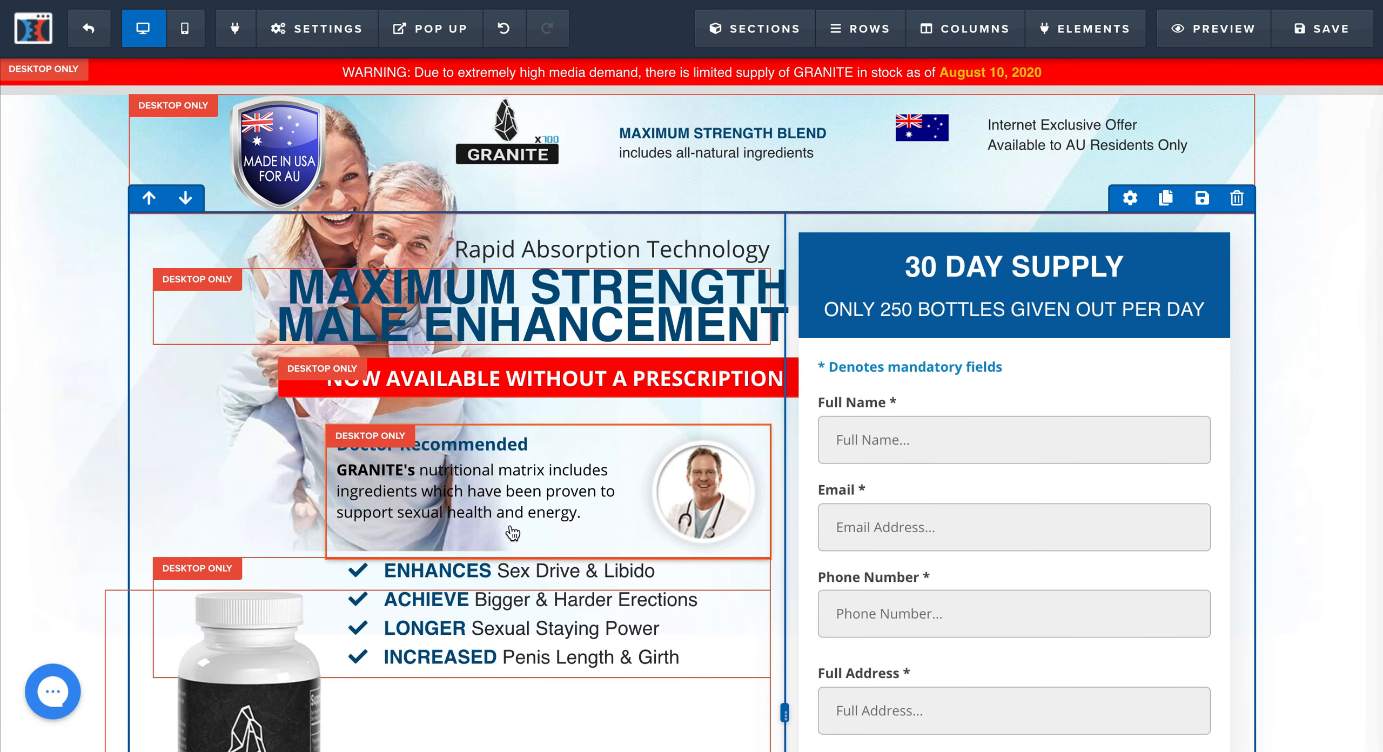
- Switch to the live funnel page and go back from the Final Step to edit the shipping details
scroll(474, 652, down, 3)
scroll(474, 652, down, 1)
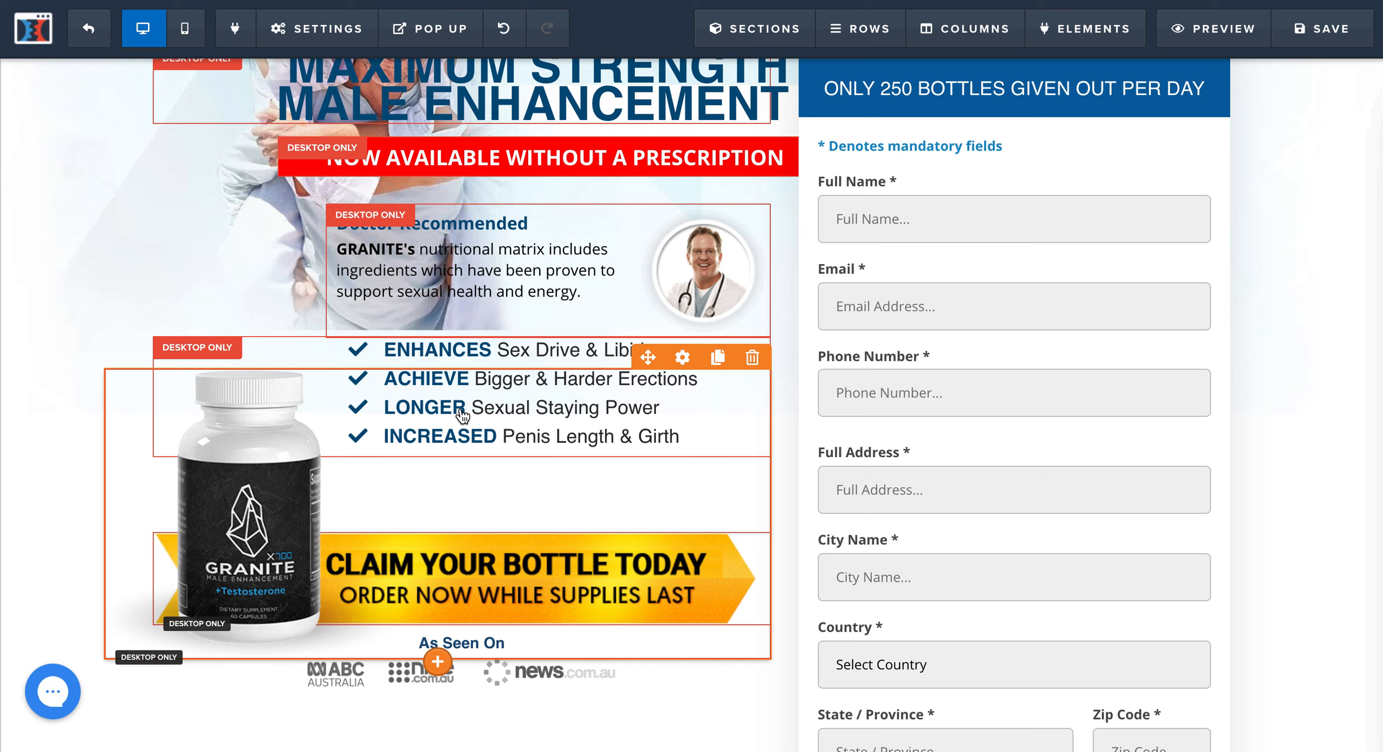
scroll(462, 413, up, 5)
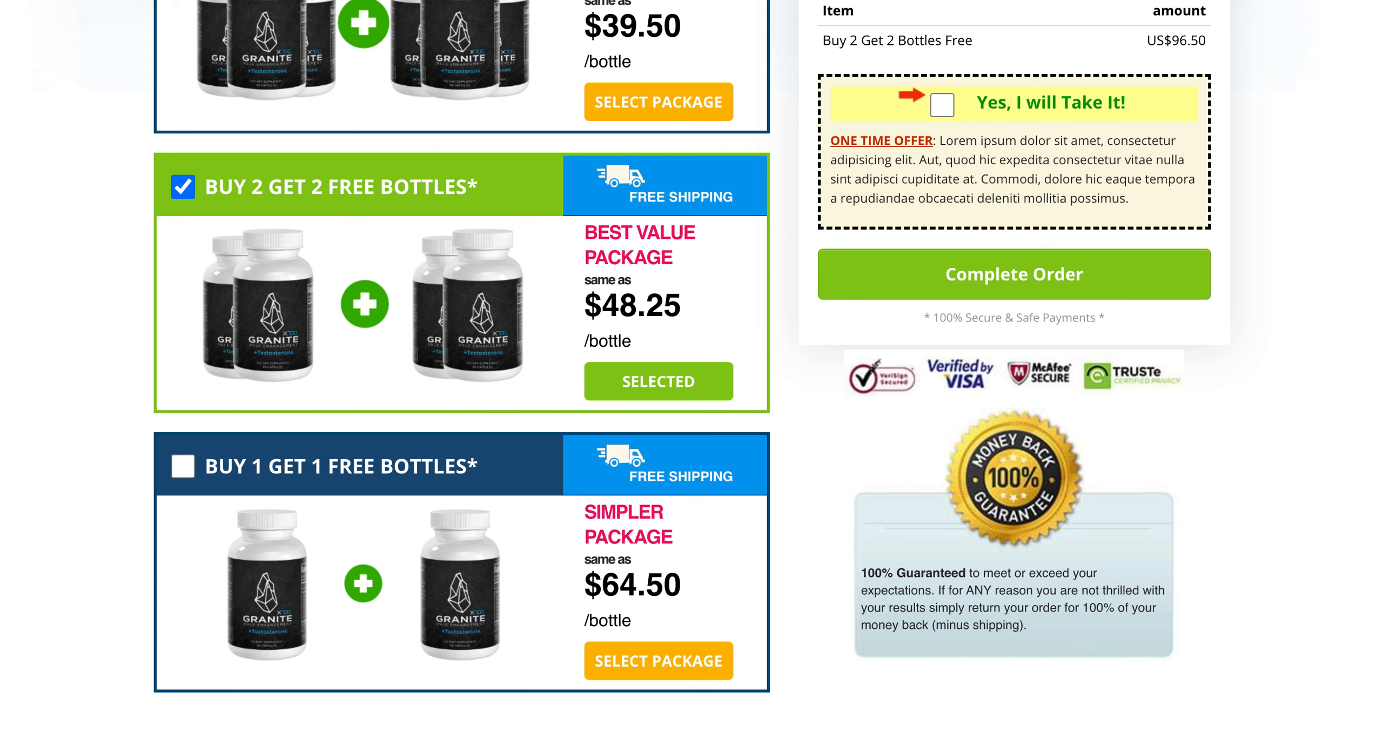
scroll(605, 229, up, 8)
scroll(605, 238, up, 2)
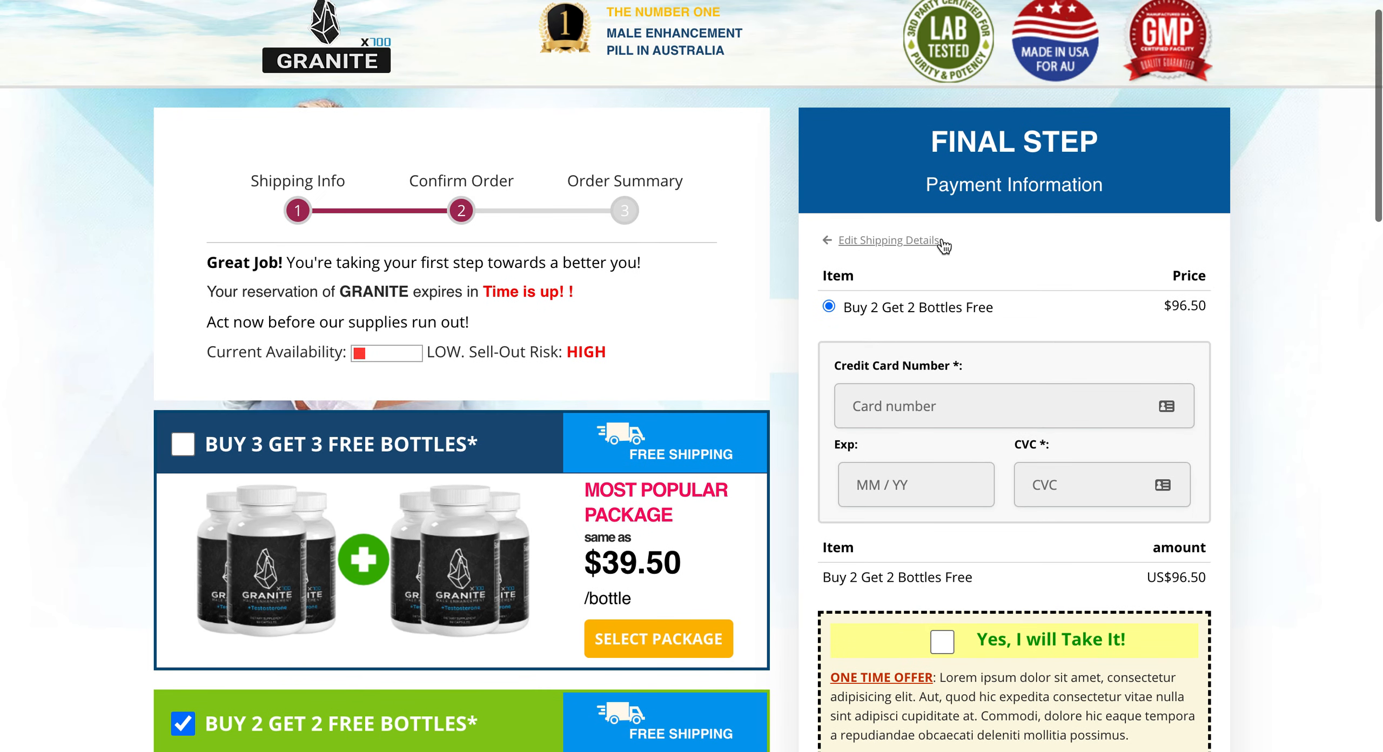
click(901, 242)
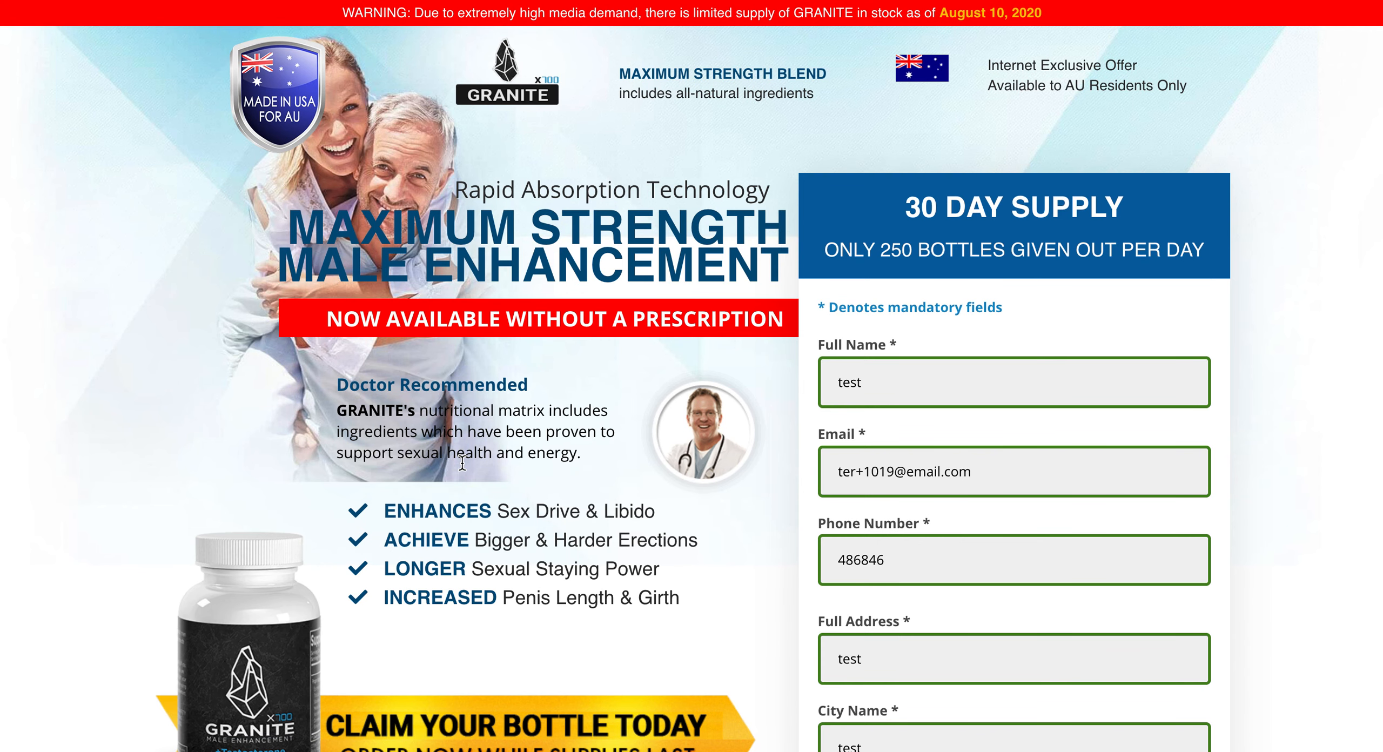
- Submit the prefilled shipping form with Rush My Order and look through the product packages on the Final Step
scroll(896, 479, down, 9)
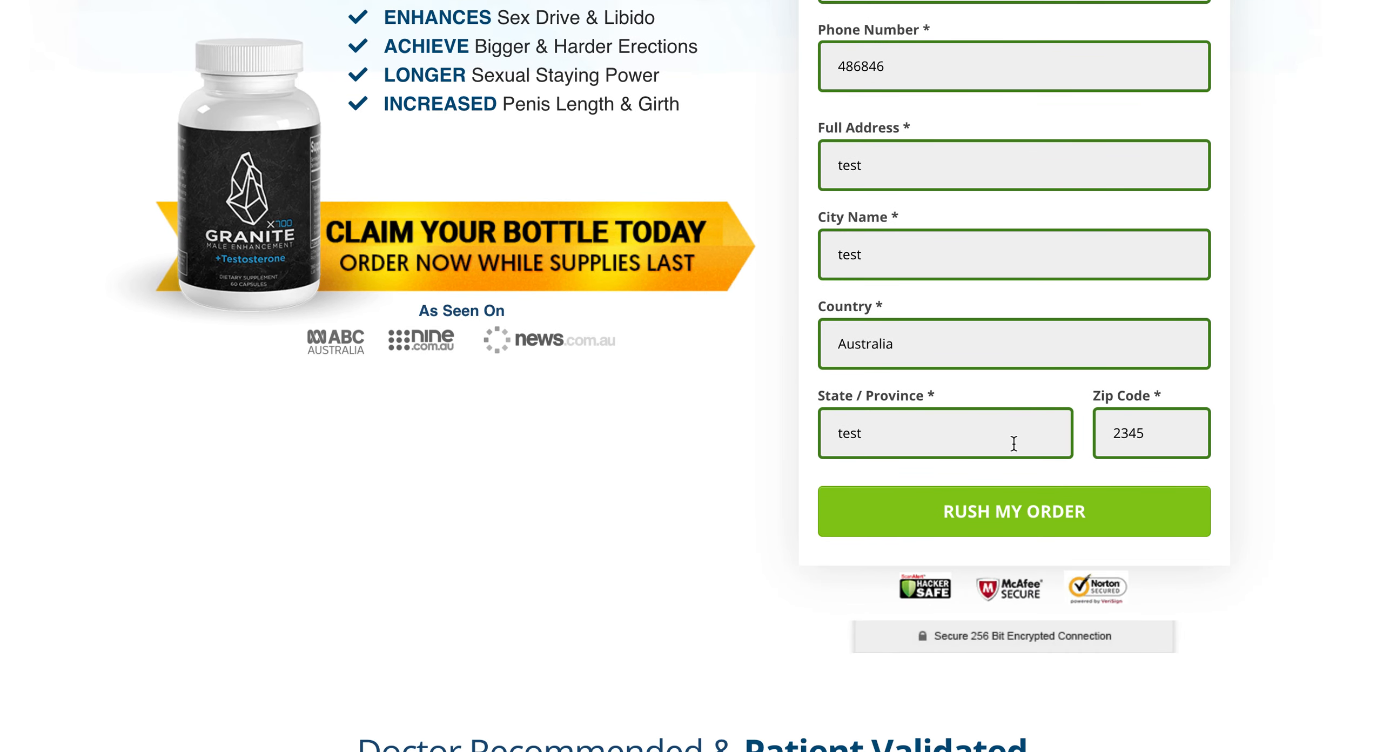
click(982, 514)
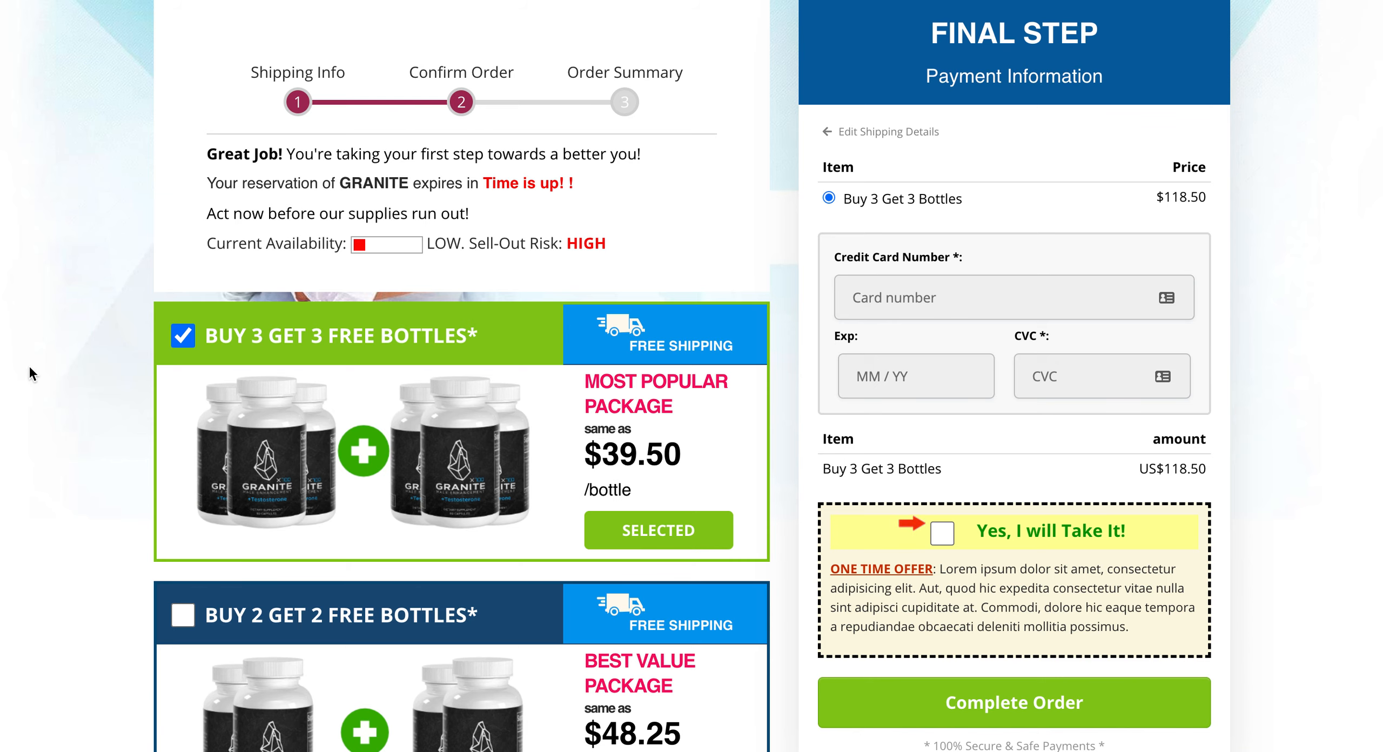
scroll(597, 267, down, 5)
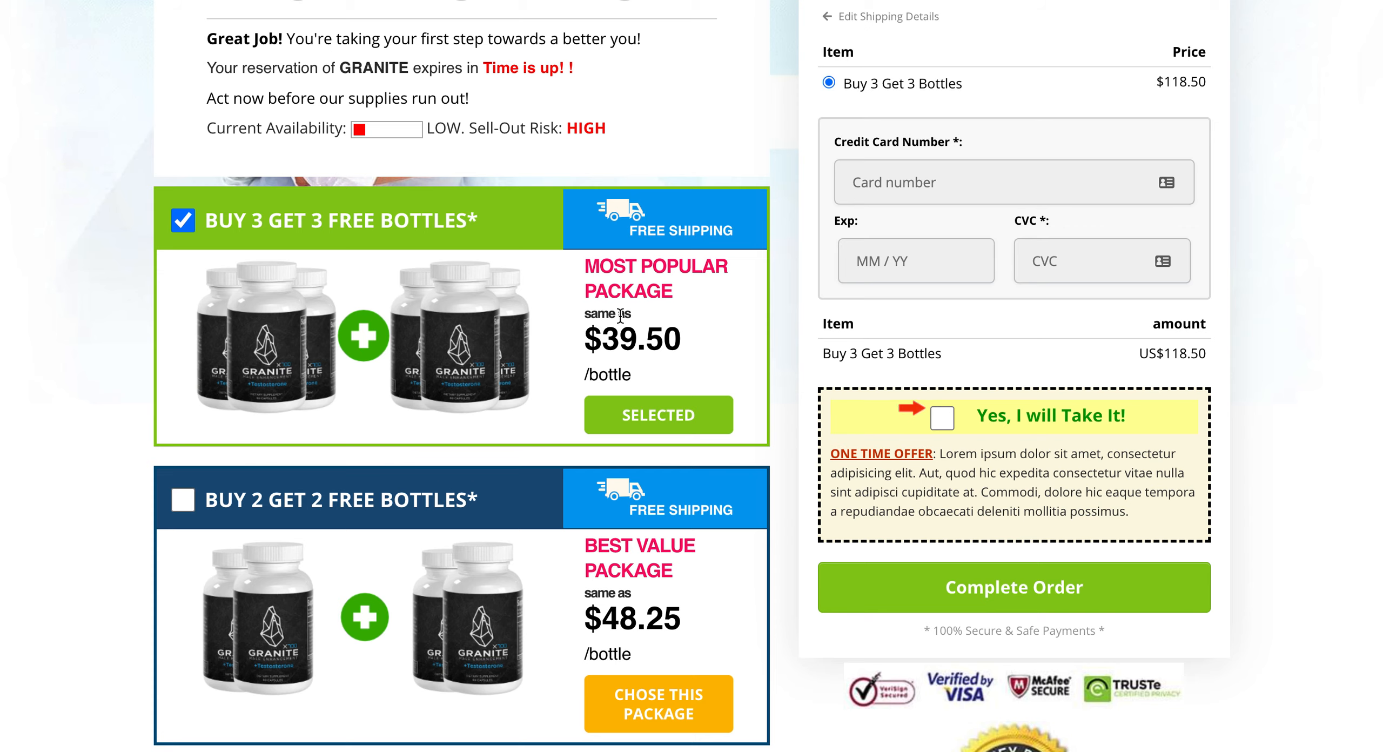
scroll(496, 479, down, 6)
scroll(522, 491, down, 2)
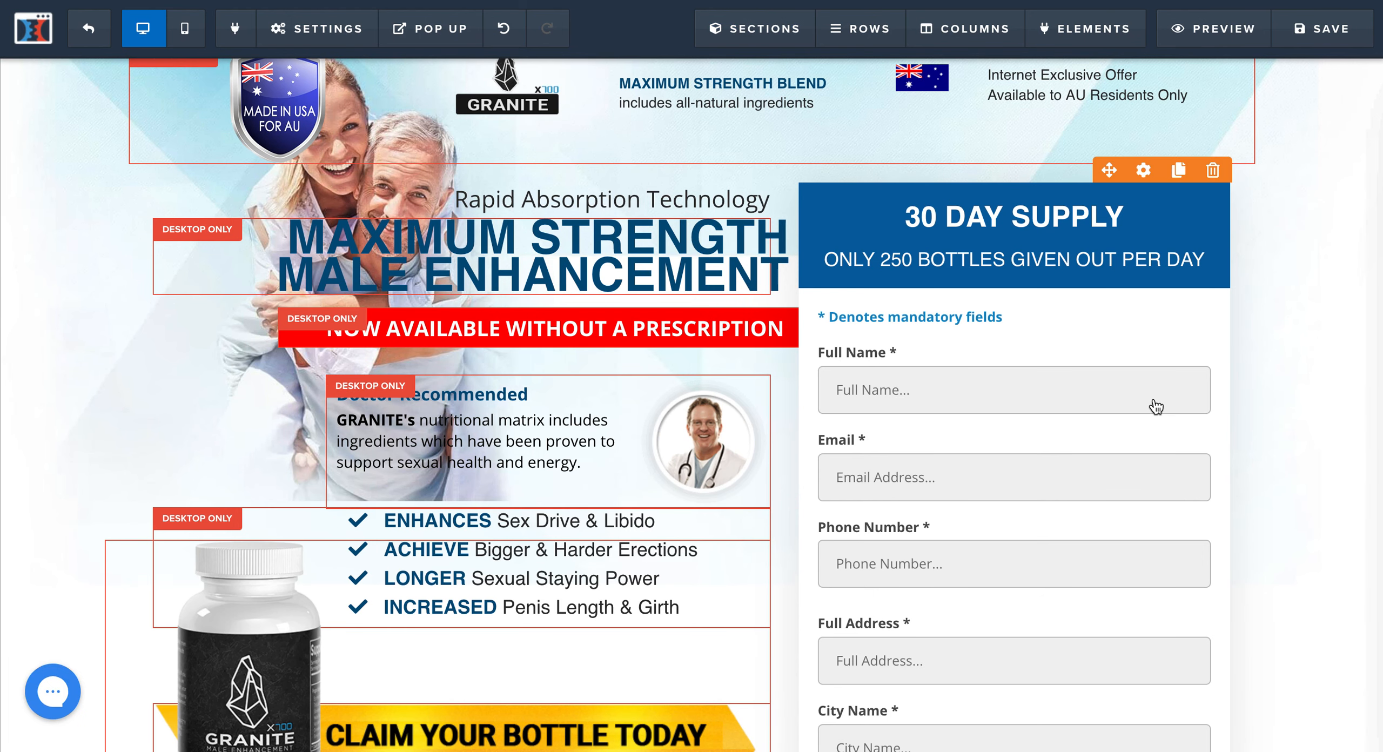
- Return to the page editor, open the element manager and examine the container-elm entries in the section's first and second columns
scroll(1326, 526, down, 5)
scroll(1020, 611, down, 5)
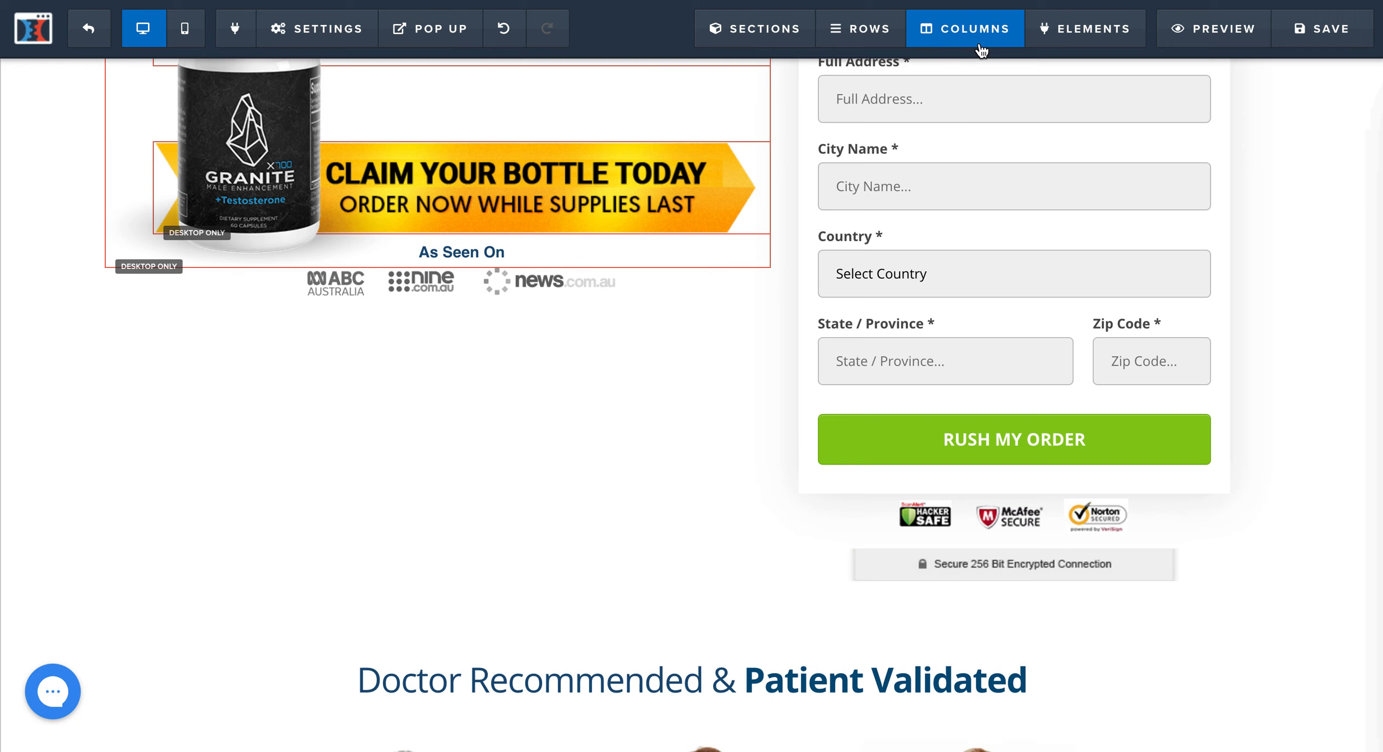
mouse_move(1096, 30)
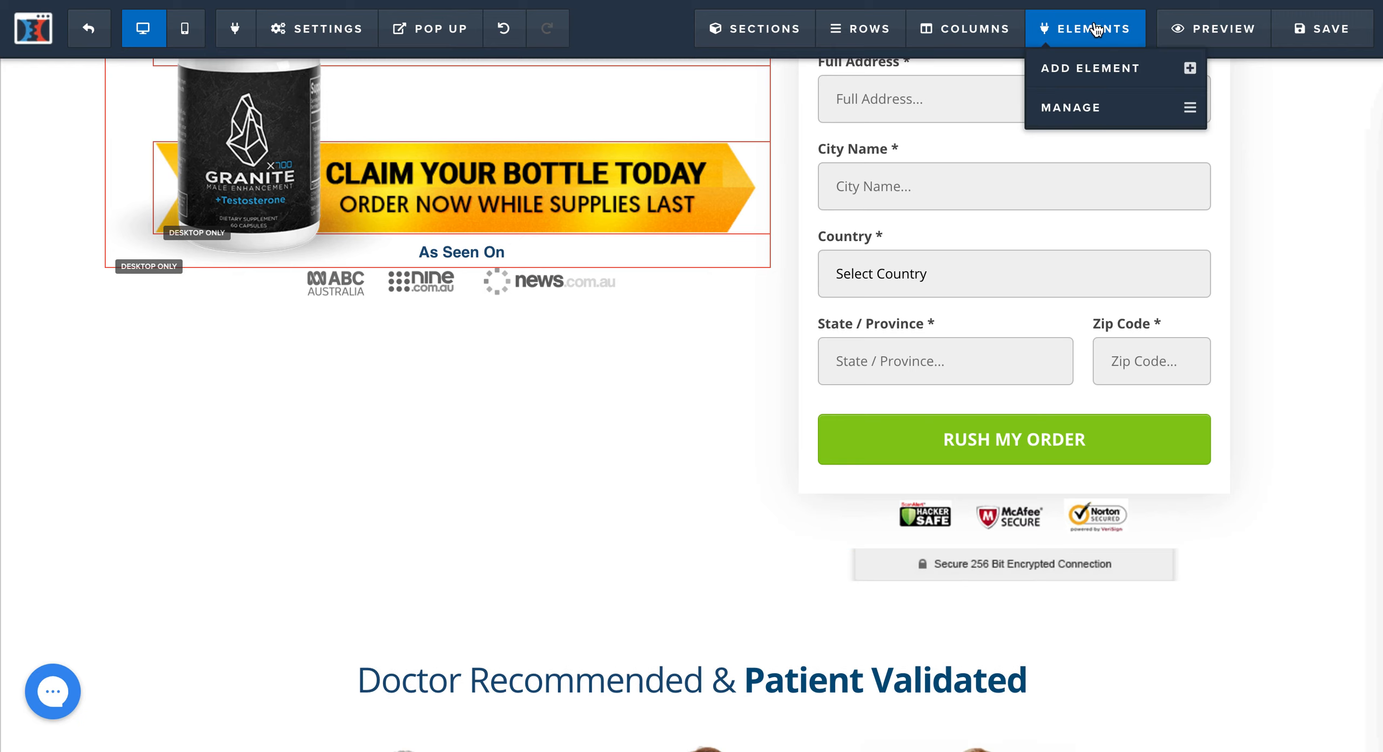
click(1078, 111)
scroll(1141, 406, down, 2)
scroll(1141, 414, down, 5)
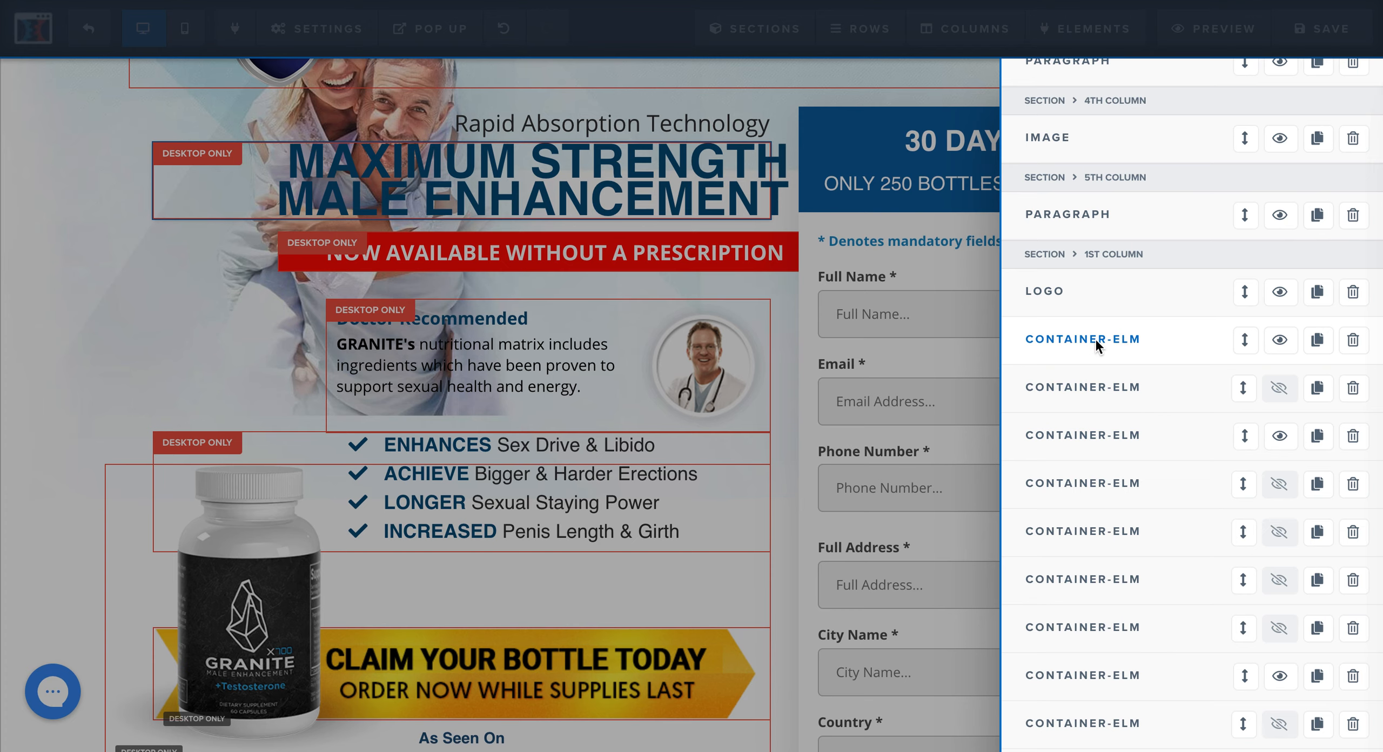
scroll(1084, 410, down, 2)
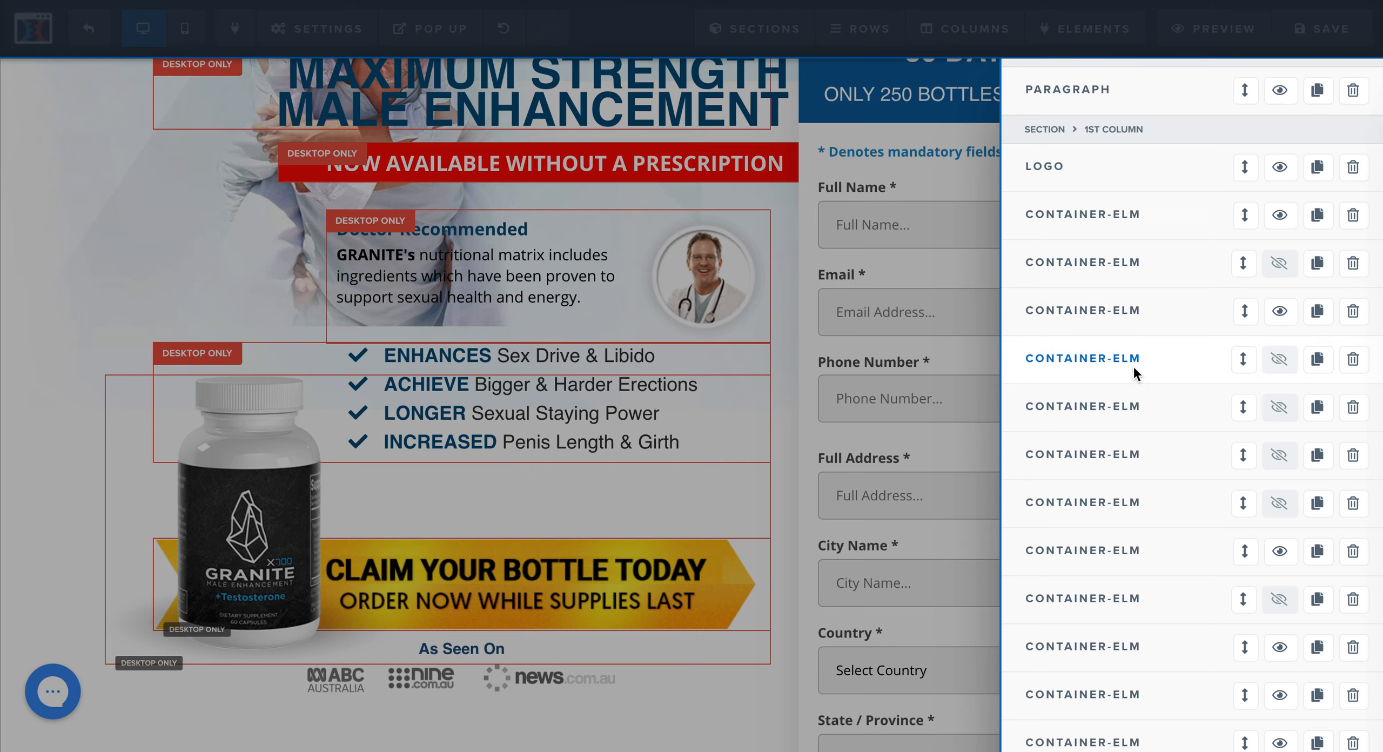
scroll(1128, 416, down, 6)
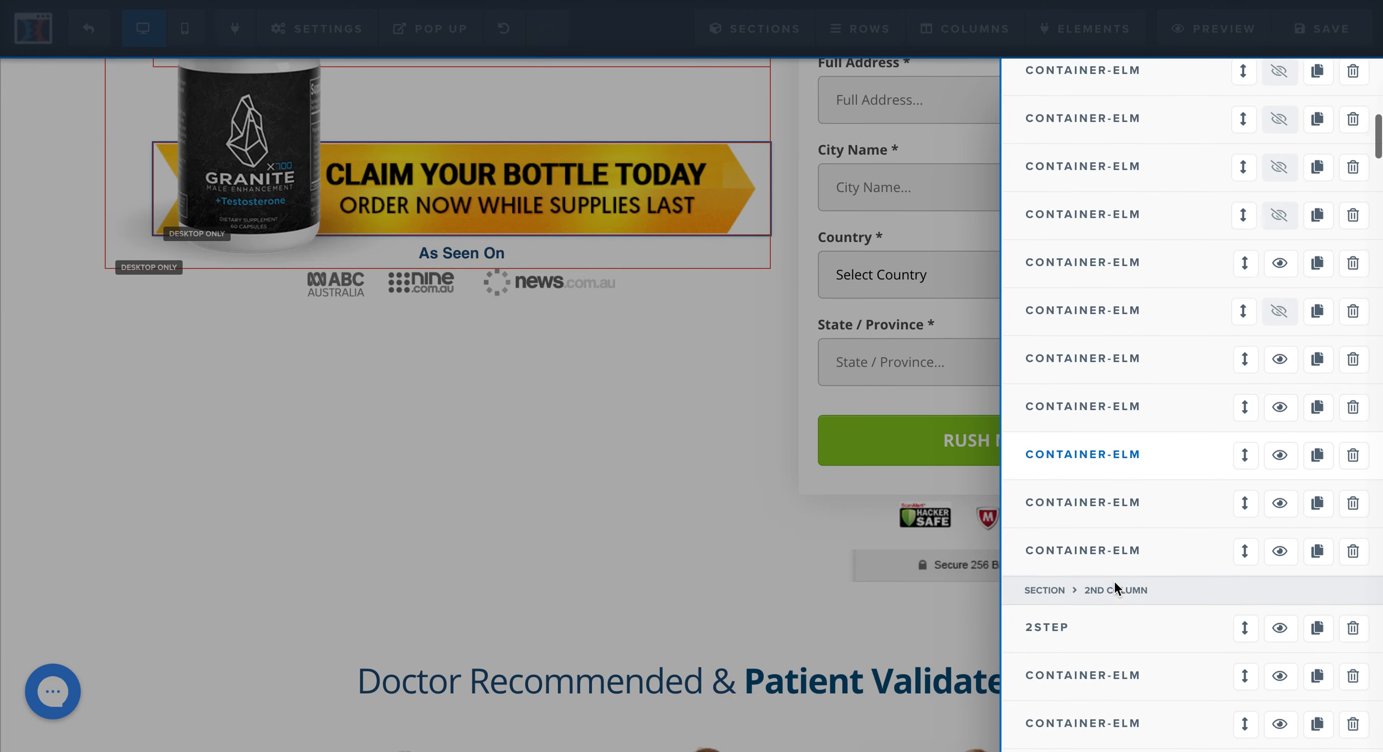
scroll(1100, 612, down, 3)
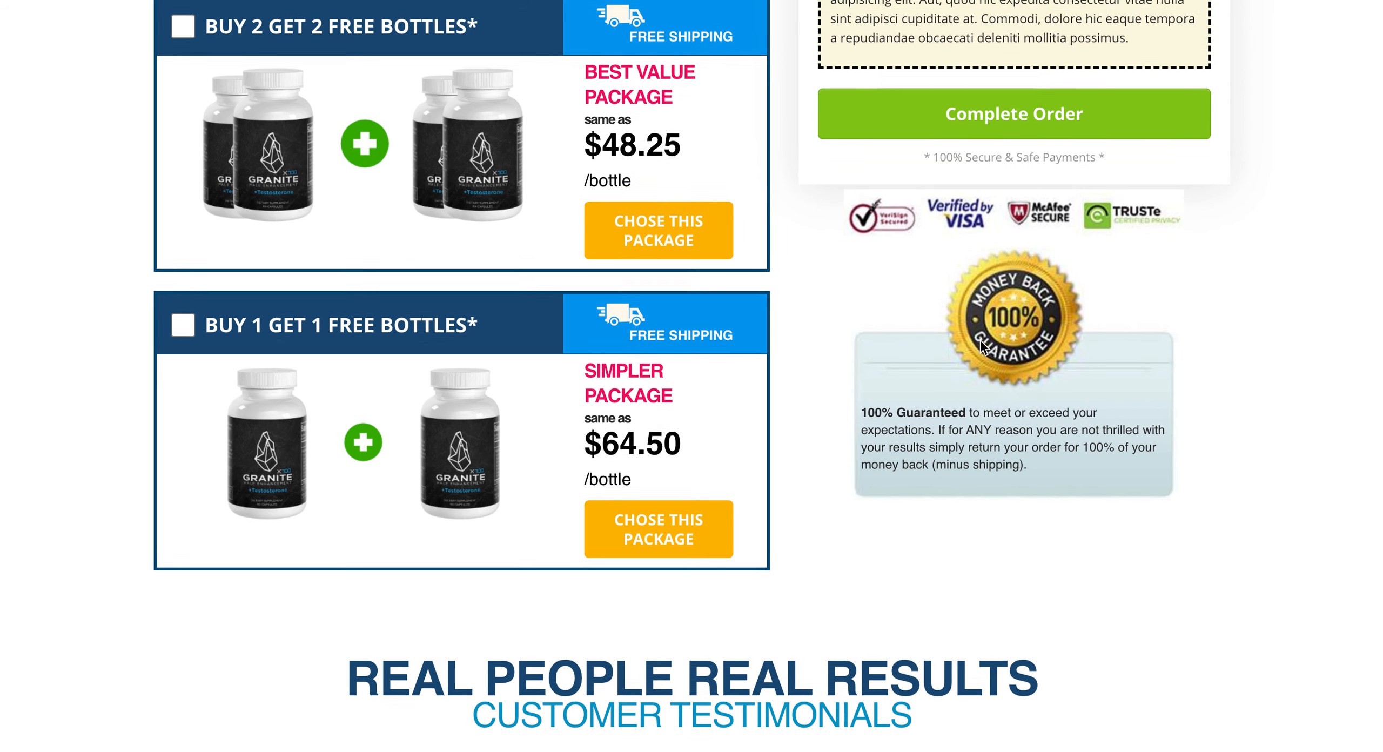
- On the live page, toggle twice between the shipping details and the Final Step to compare which elements each step displays
scroll(931, 244, up, 2)
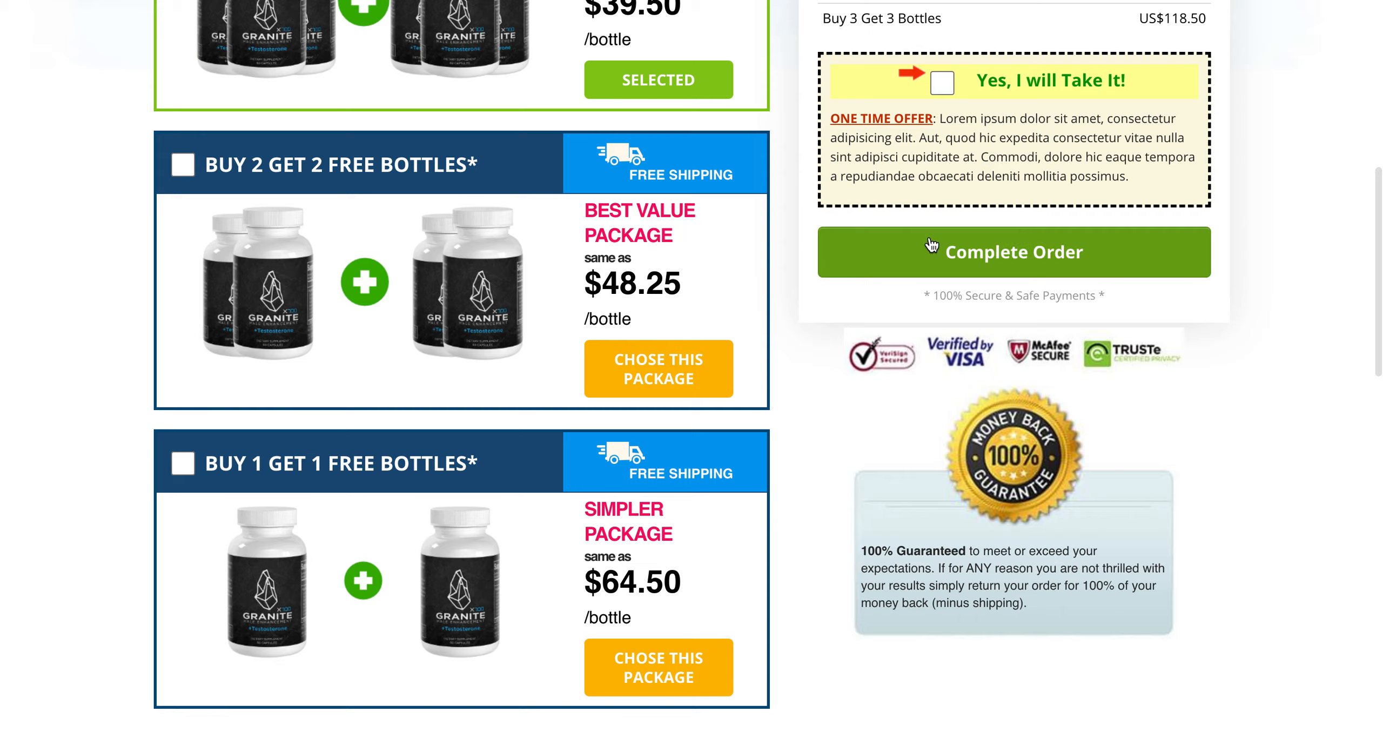
scroll(932, 244, up, 8)
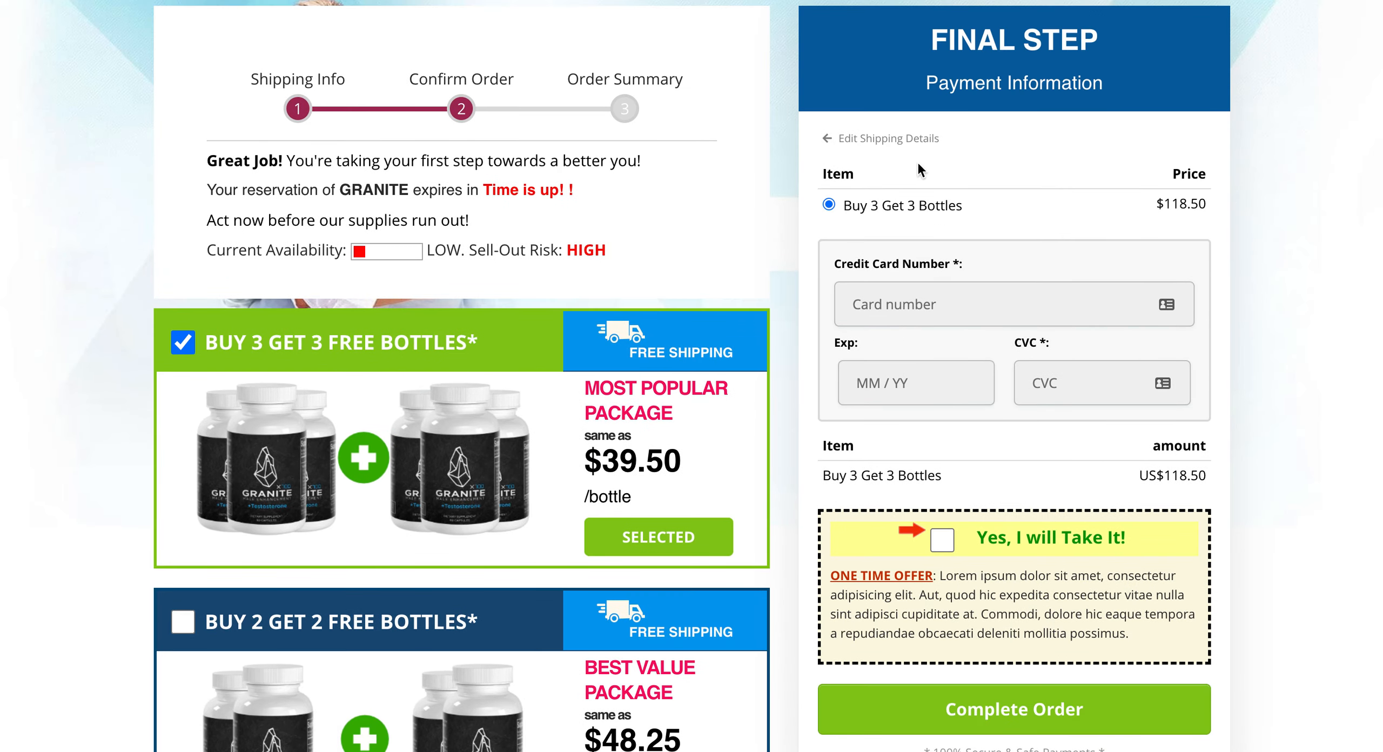
click(862, 139)
scroll(1122, 483, down, 15)
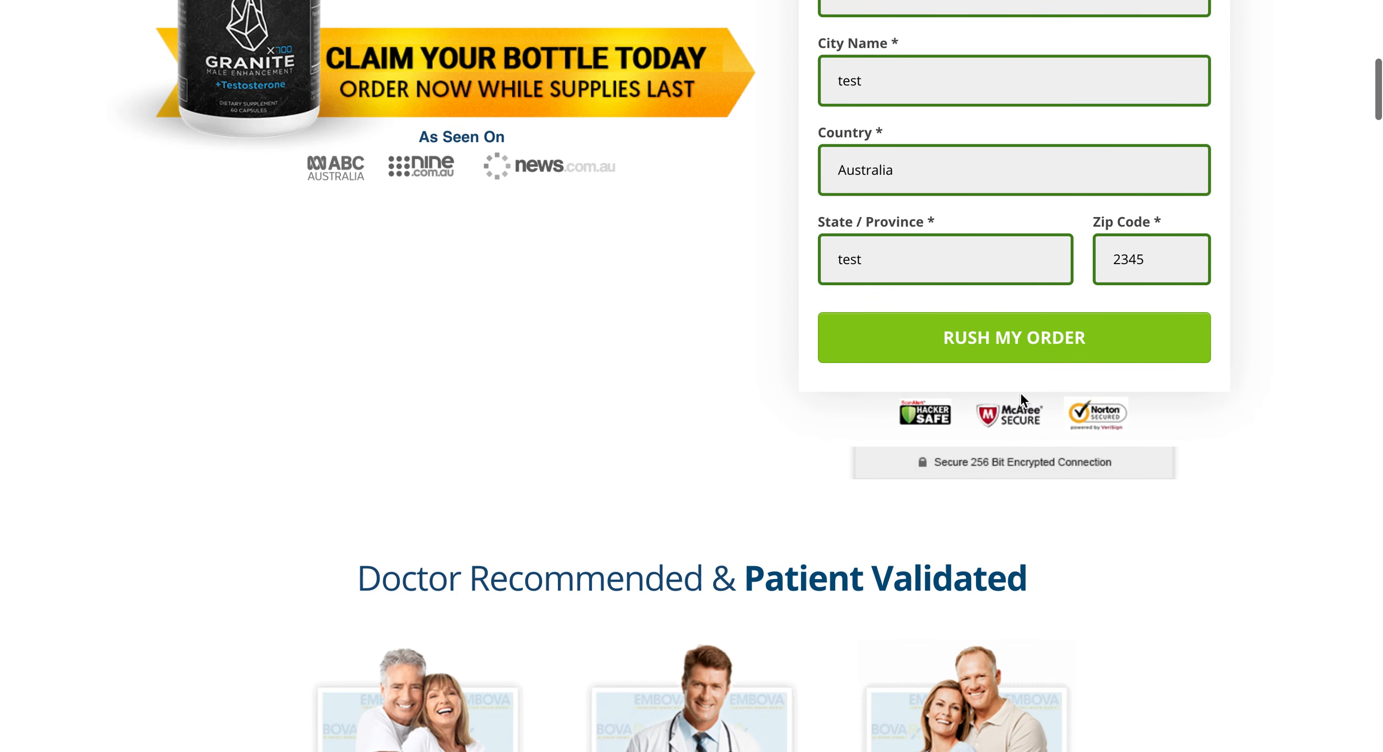
click(1022, 340)
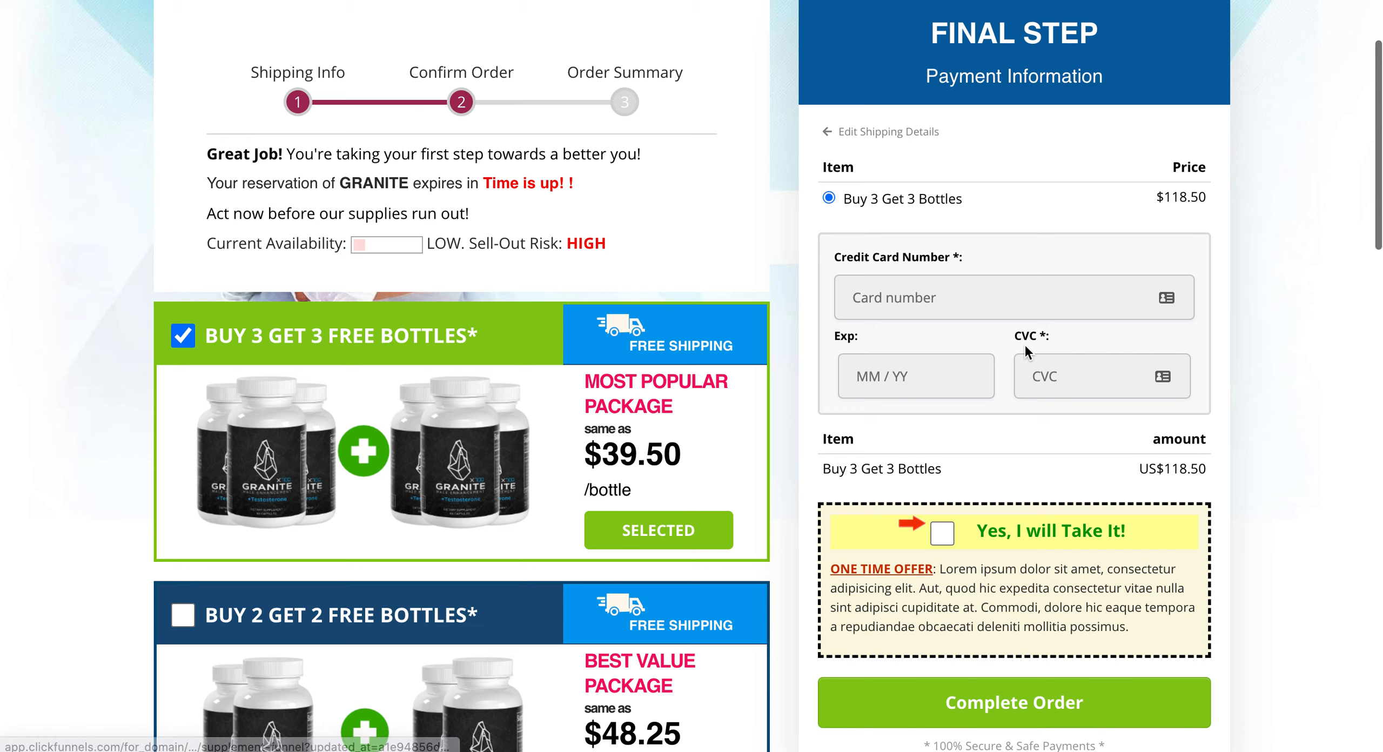
click(887, 133)
scroll(1044, 487, down, 10)
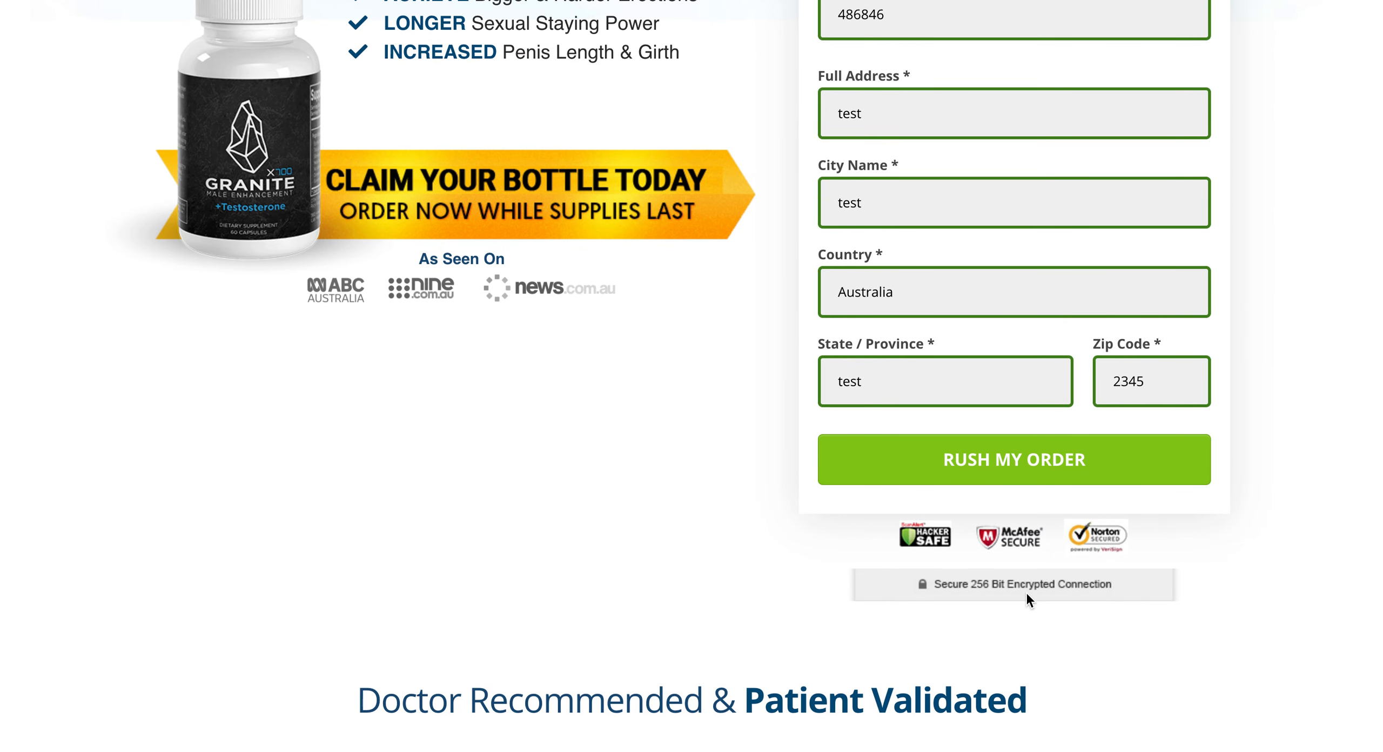
click(1009, 475)
scroll(1162, 555, down, 12)
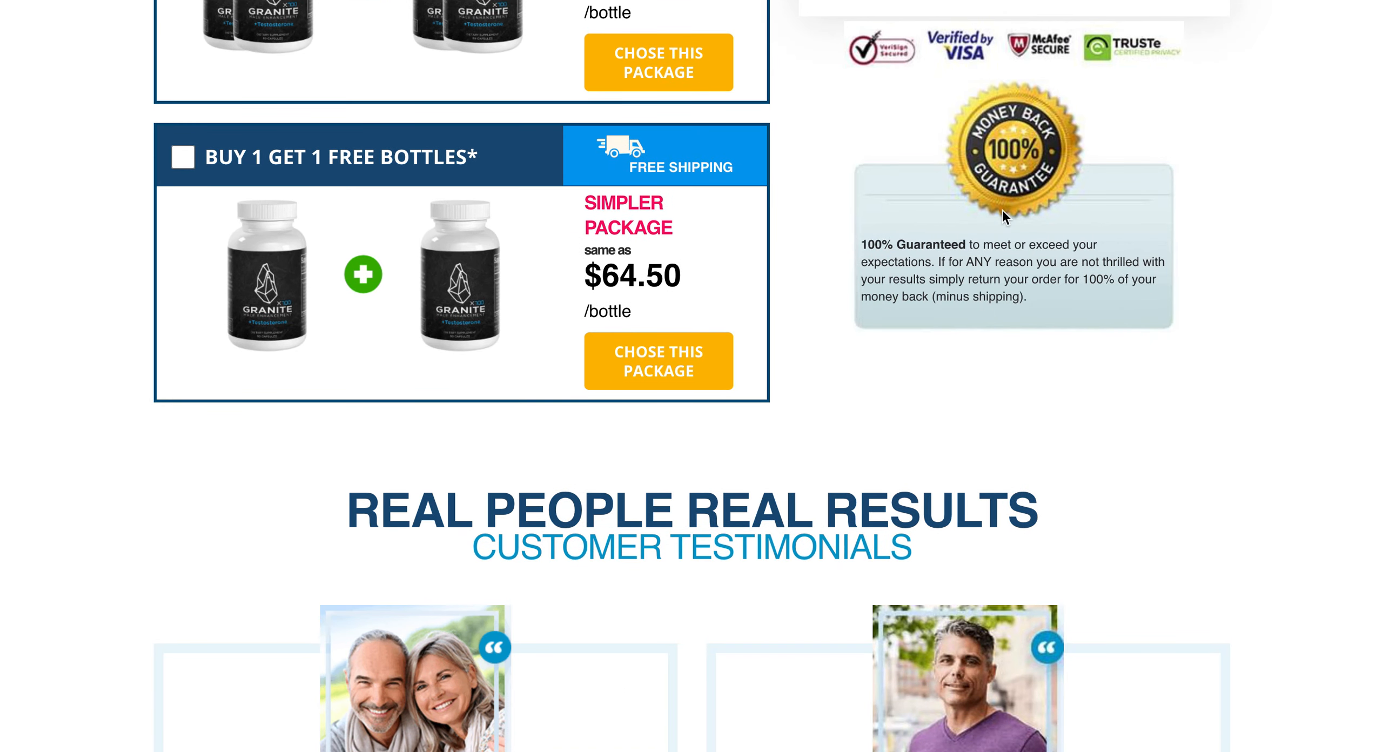
scroll(1057, 253, up, 3)
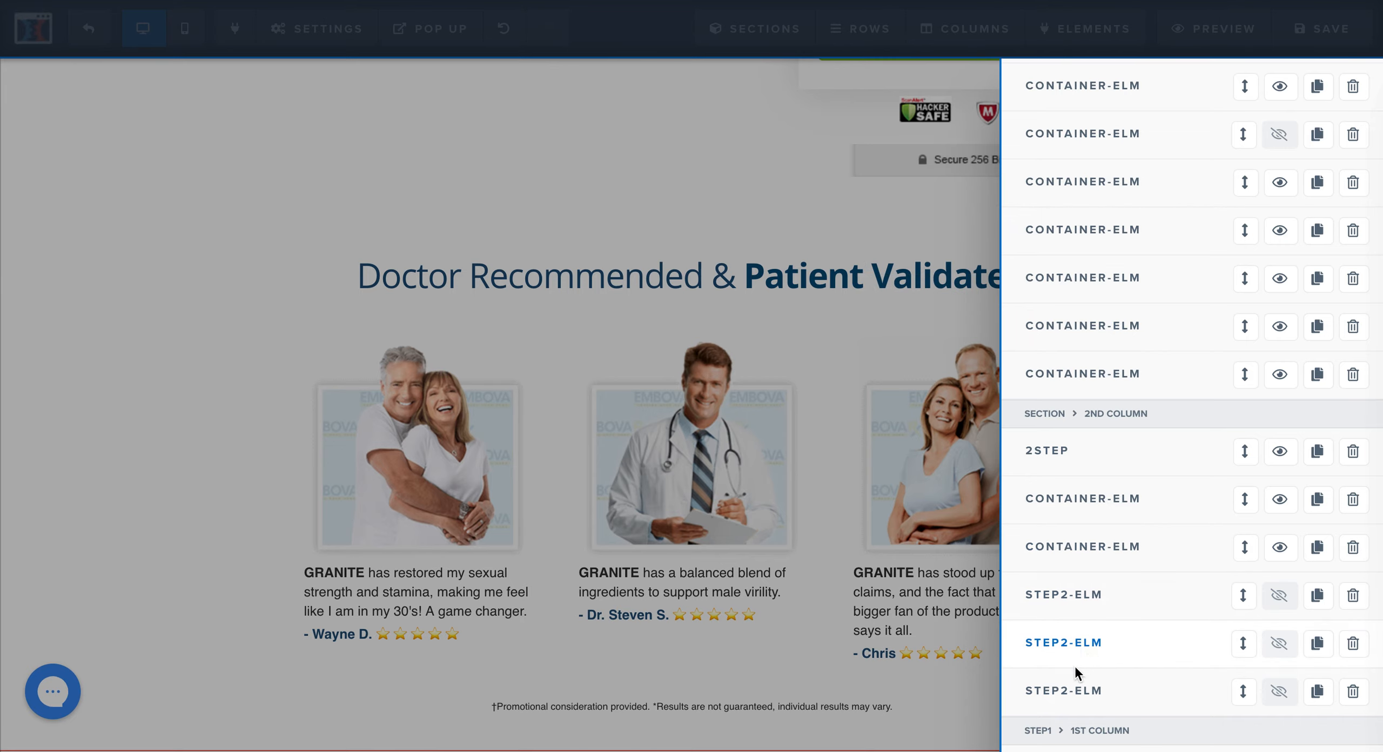
- Close the element manager in the editor and check the CSS title of the product bottle image, closing its CSS info when done
click(1381, 323)
scroll(1377, 313, up, 10)
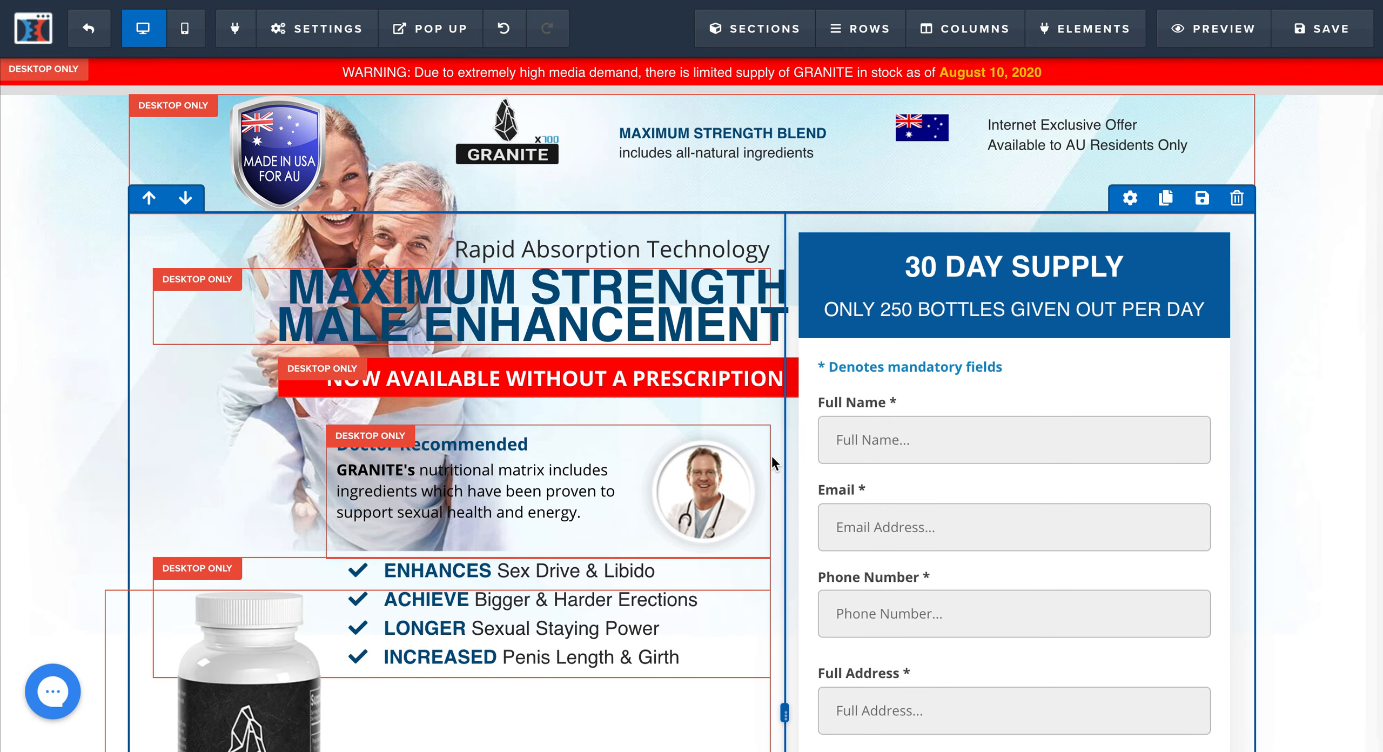
scroll(783, 513, down, 3)
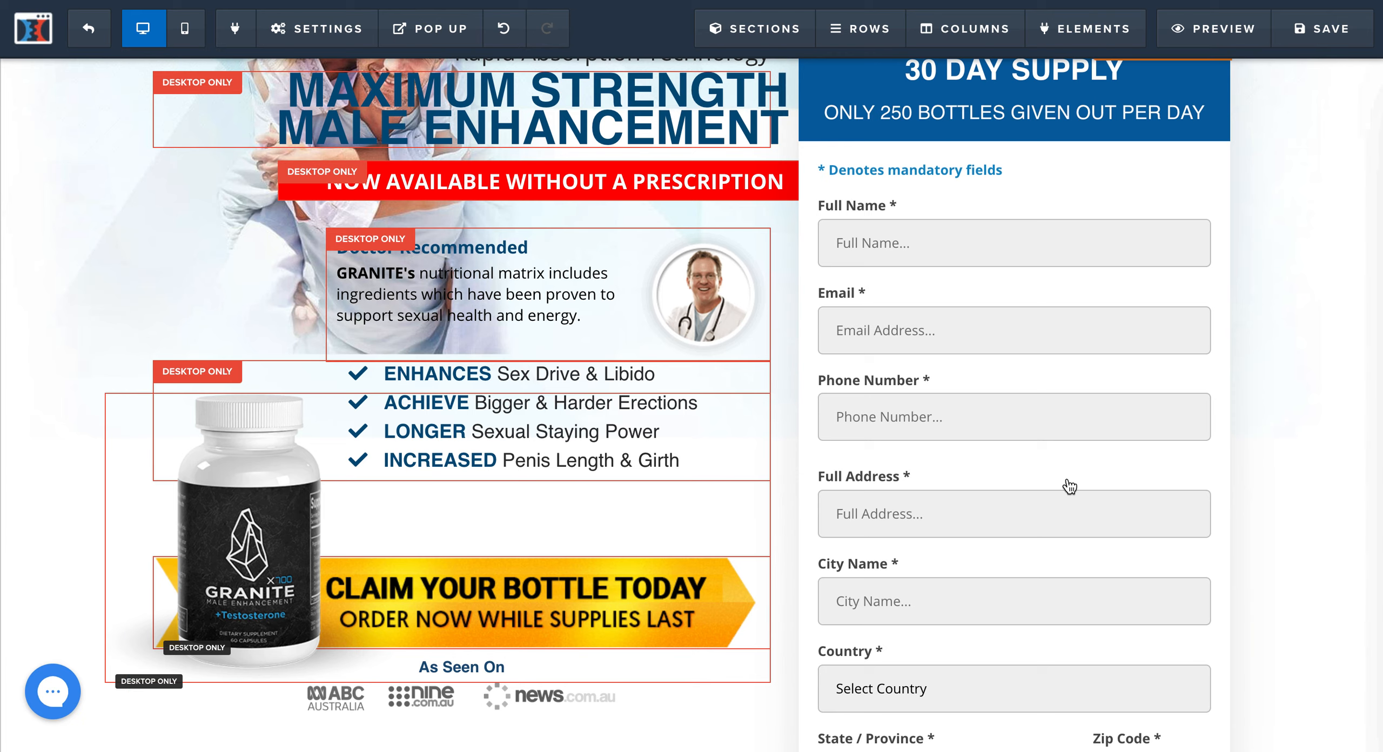
scroll(1068, 486, down, 2)
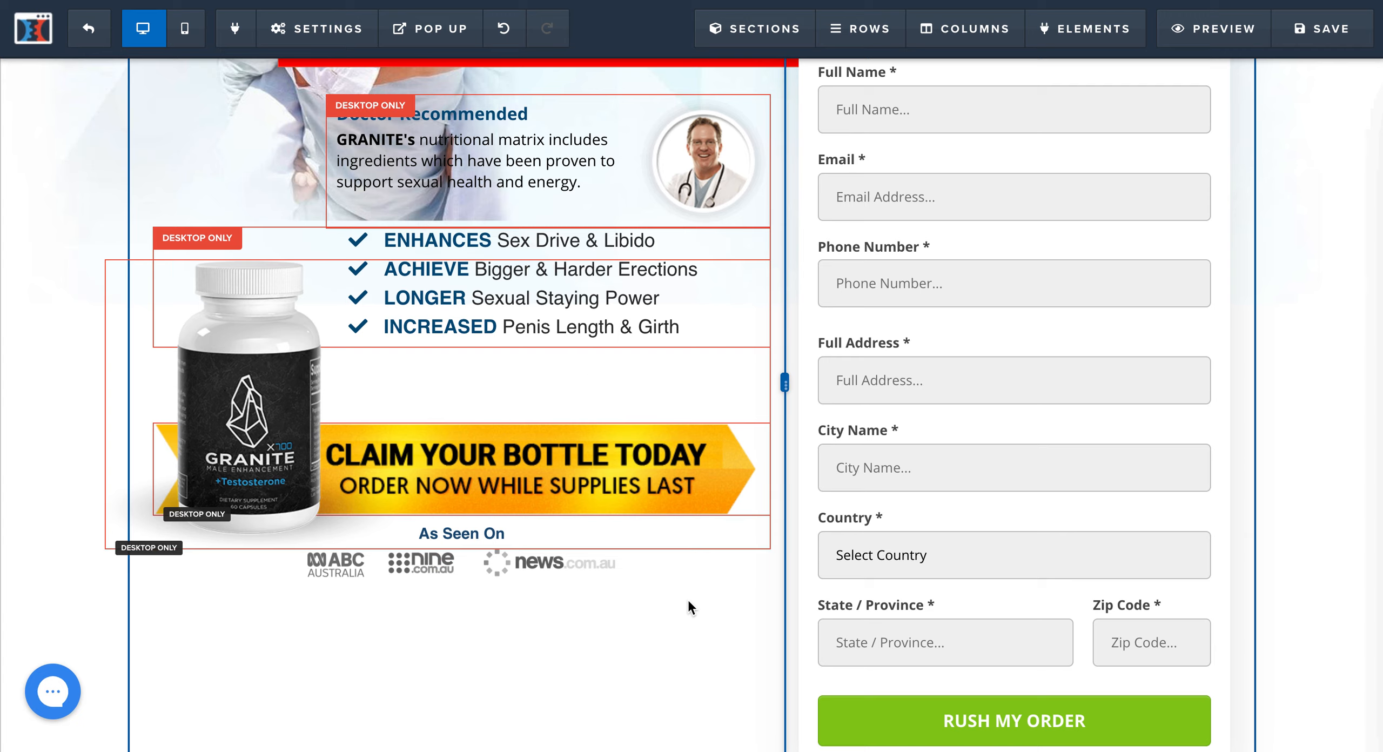
click(682, 248)
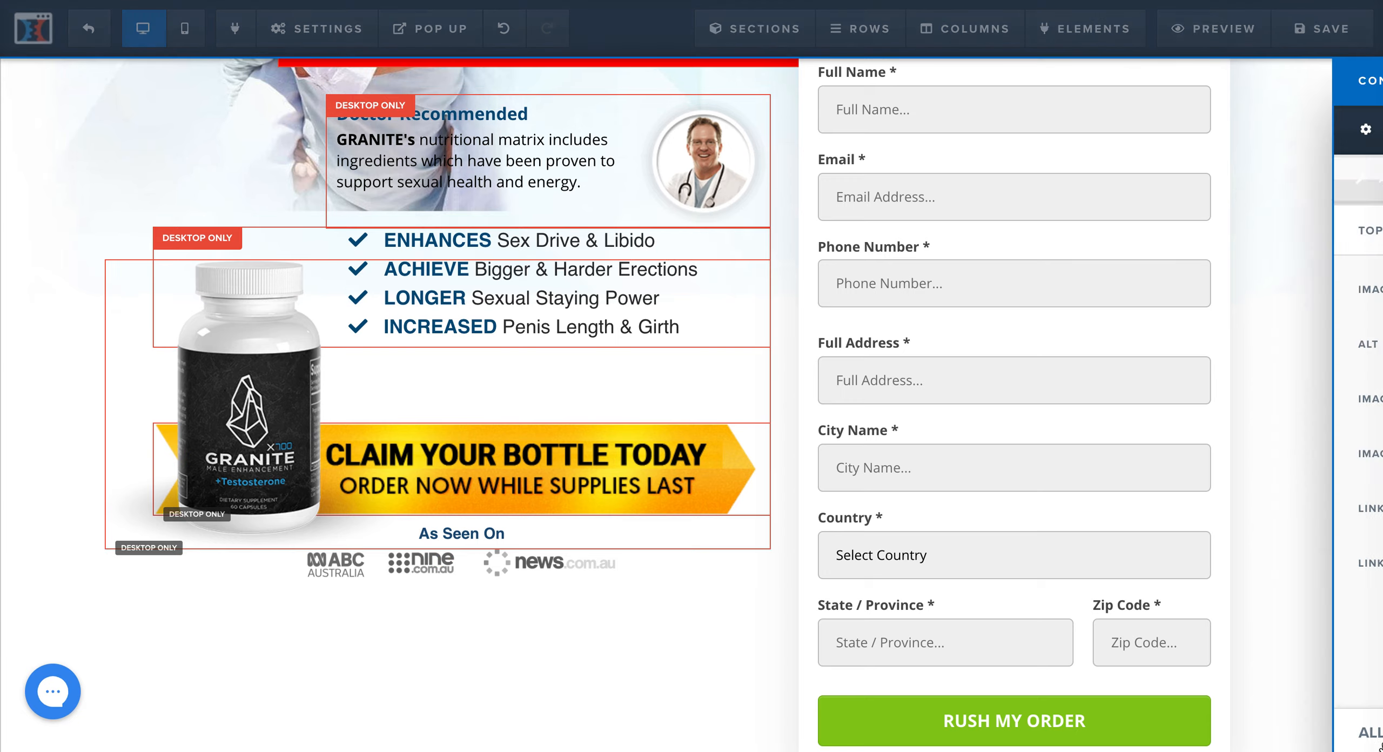
click(1293, 736)
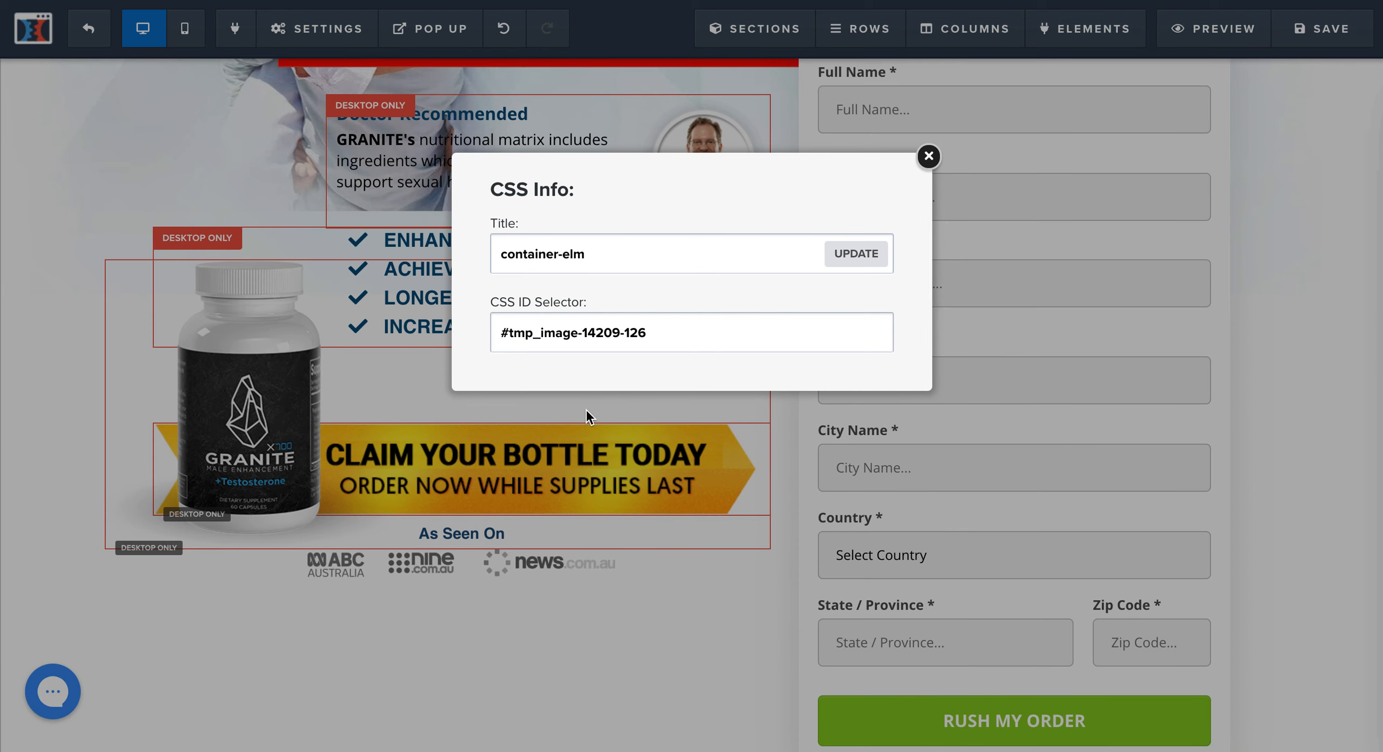
double_click(556, 254)
drag(556, 254, 591, 247)
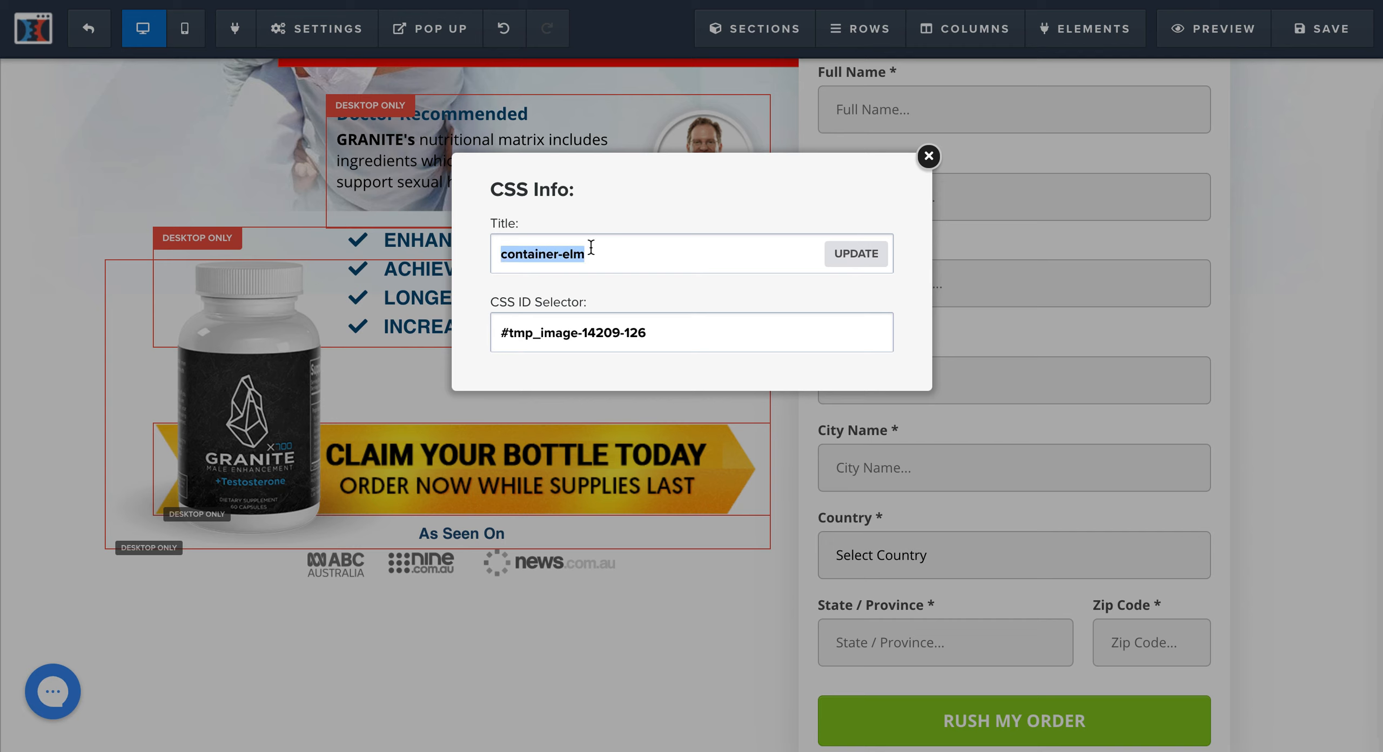
click(928, 157)
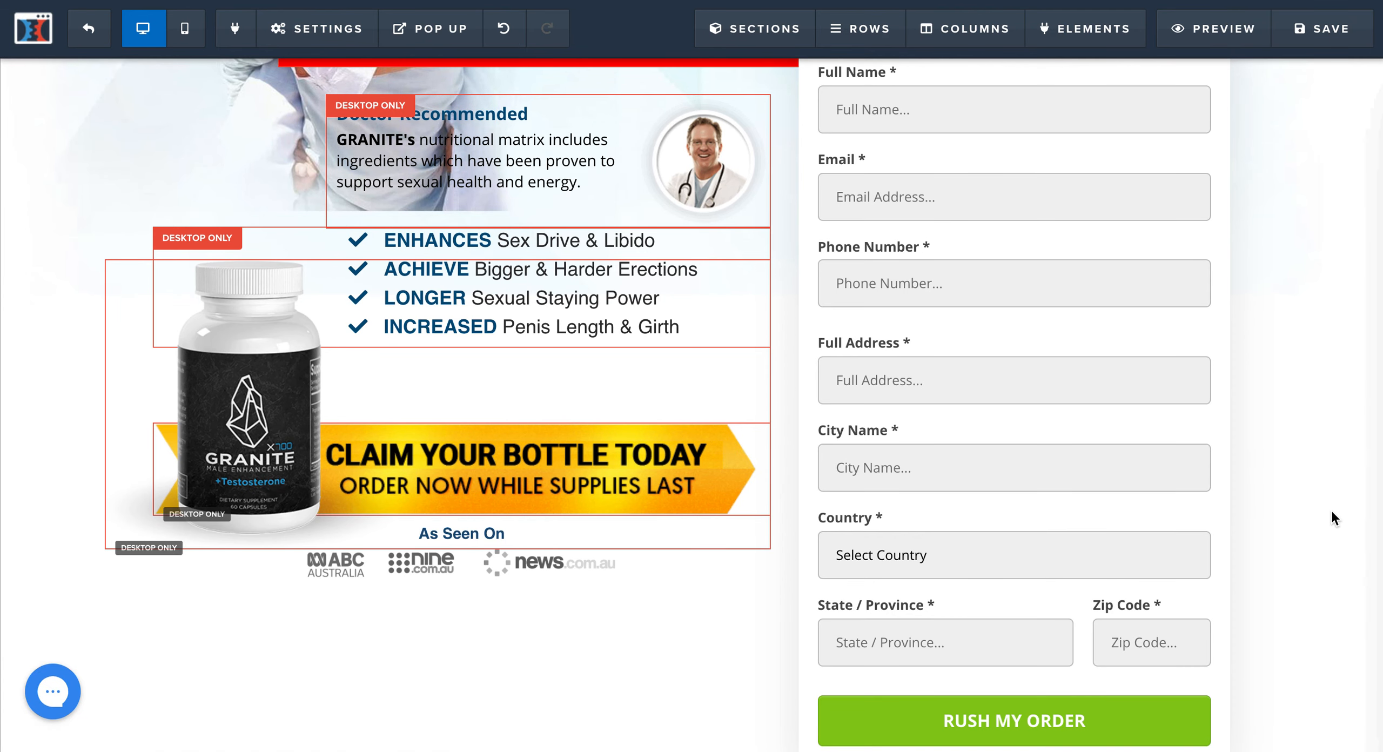
- Check the element title of the security badges image below the order form and close its settings
scroll(1331, 508, down, 10)
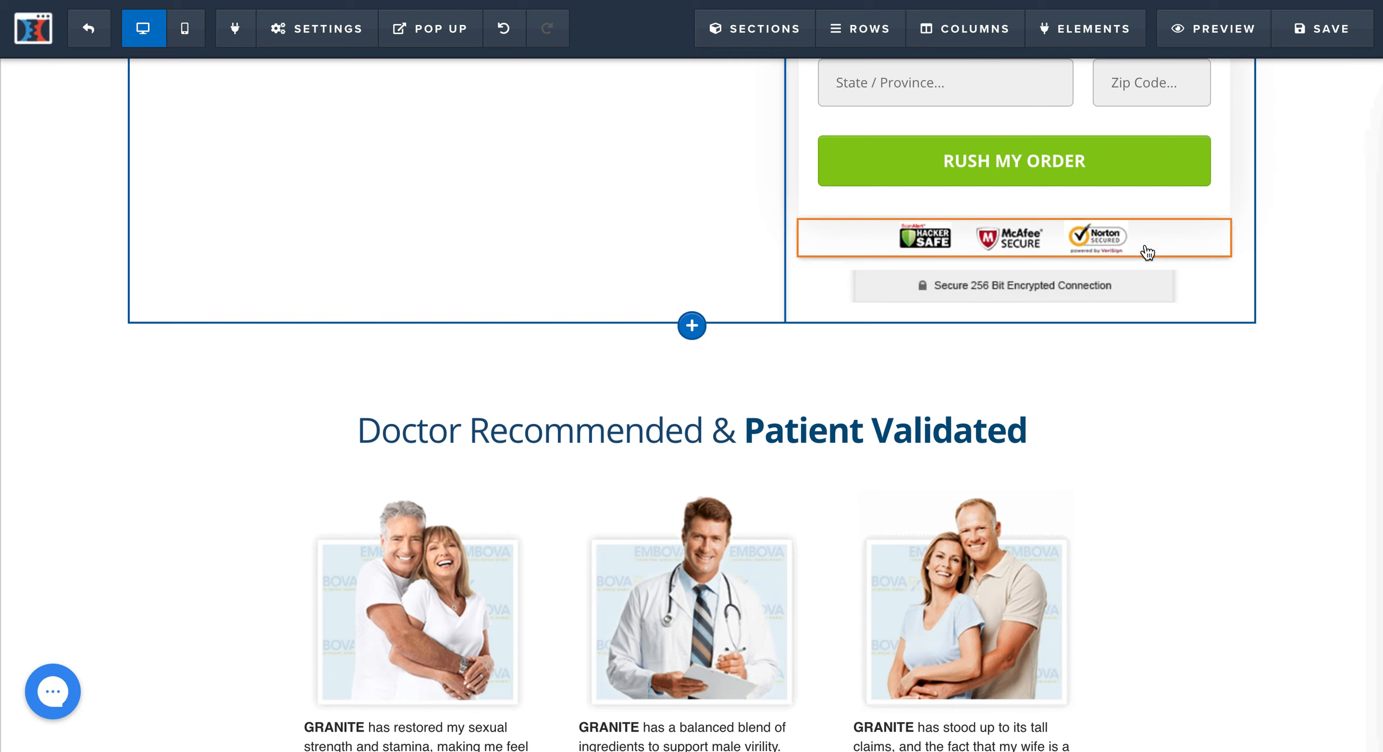
click(1143, 207)
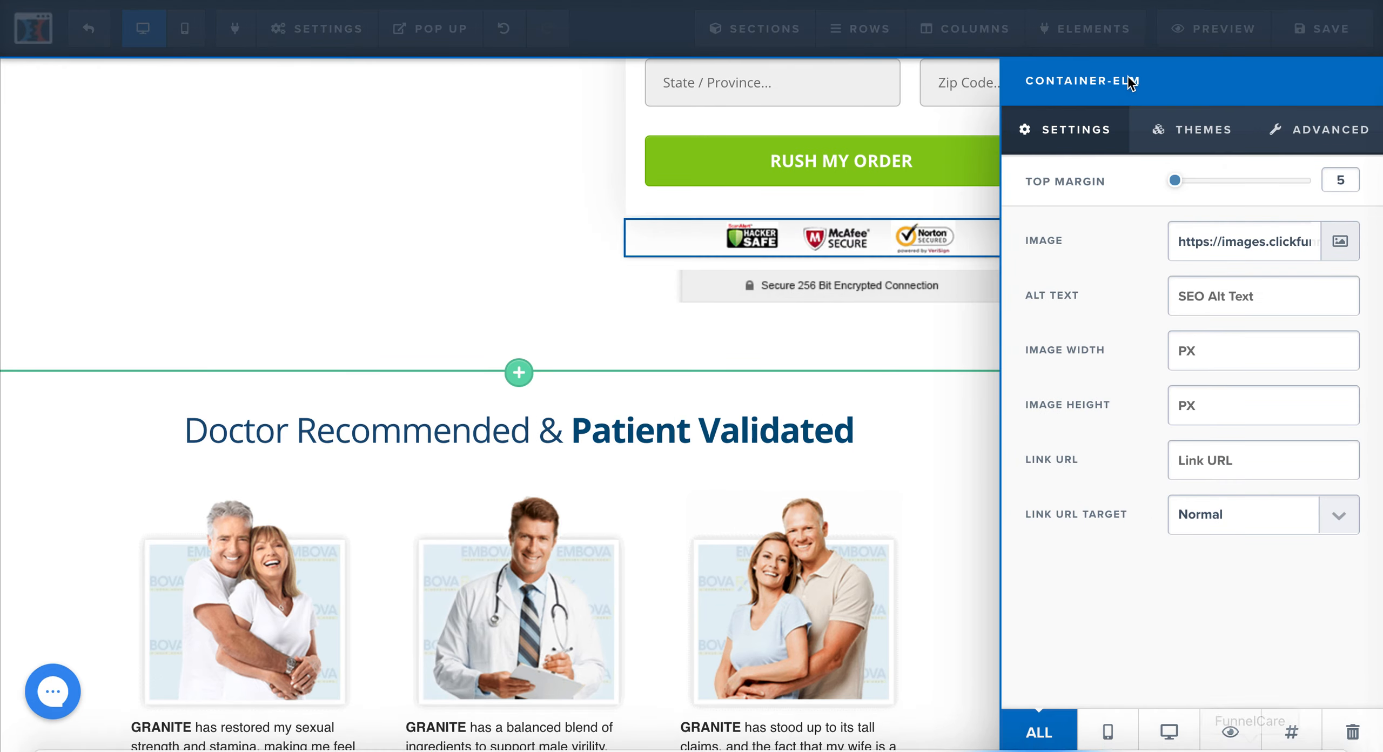
click(904, 332)
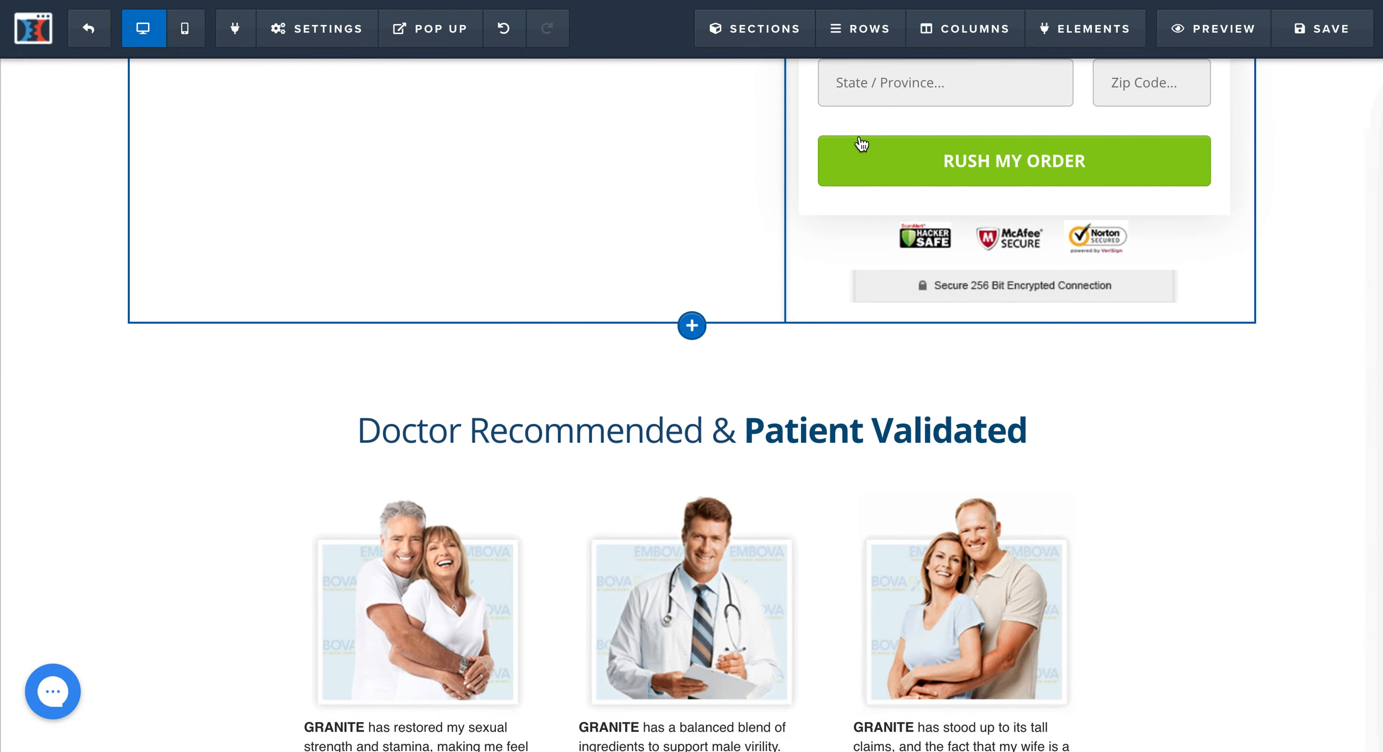
- Show the three hidden step2-elm elements in the section's second column through the element manager
click(789, 36)
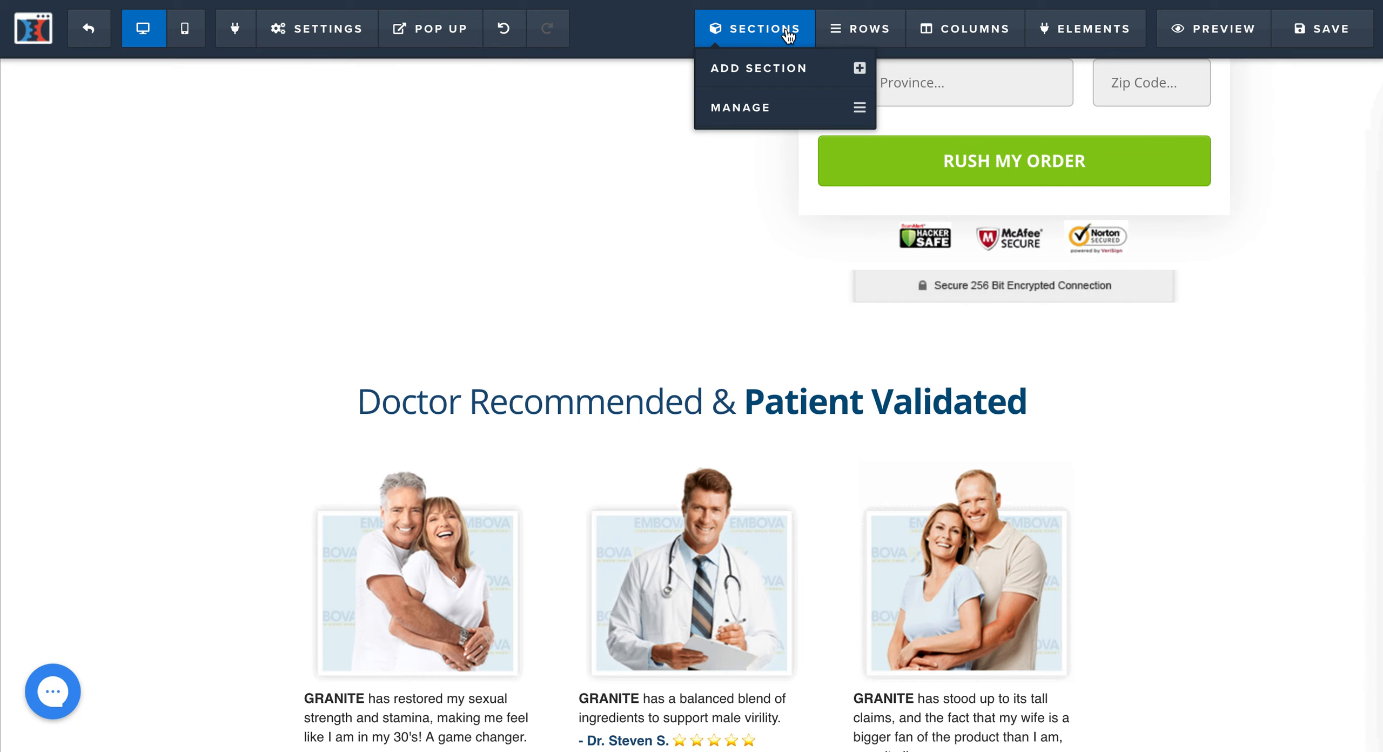
mouse_move(1127, 37)
click(1078, 111)
scroll(1240, 492, down, 10)
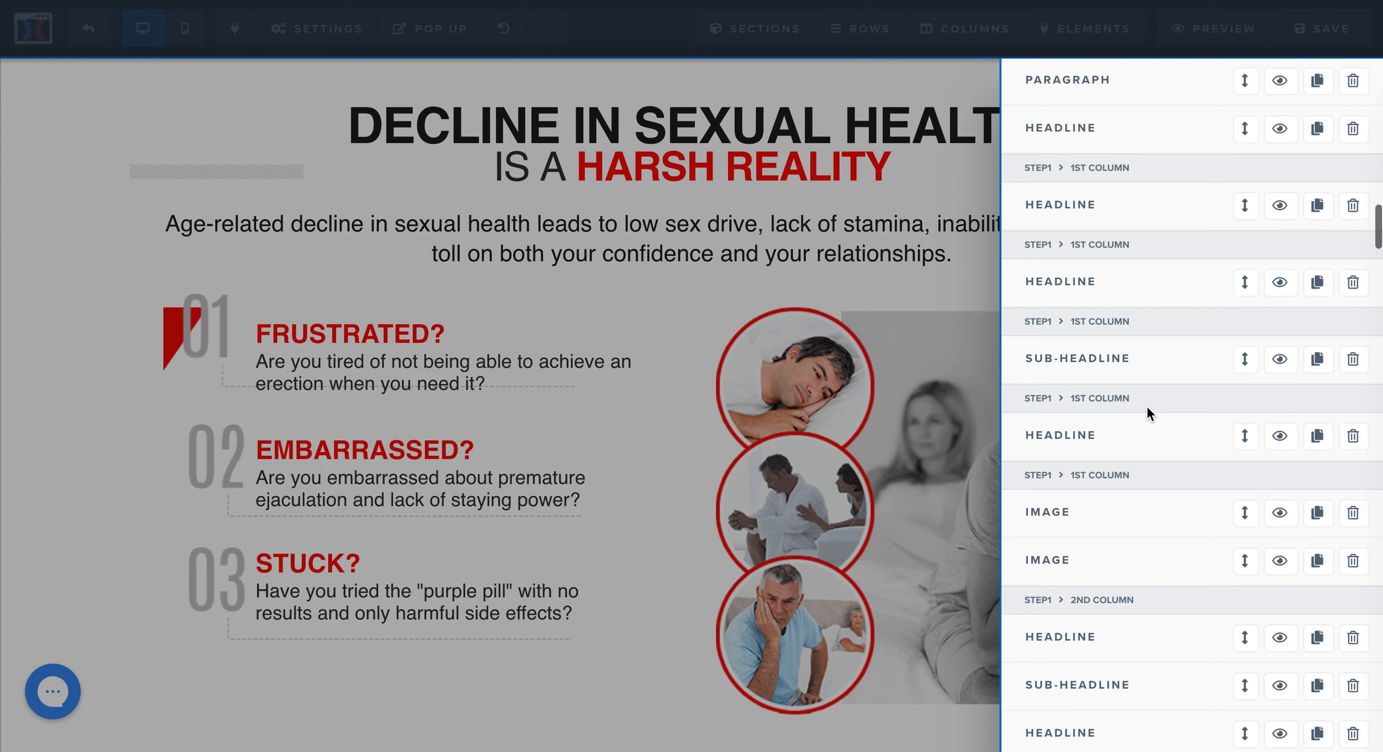
scroll(1145, 404, up, 5)
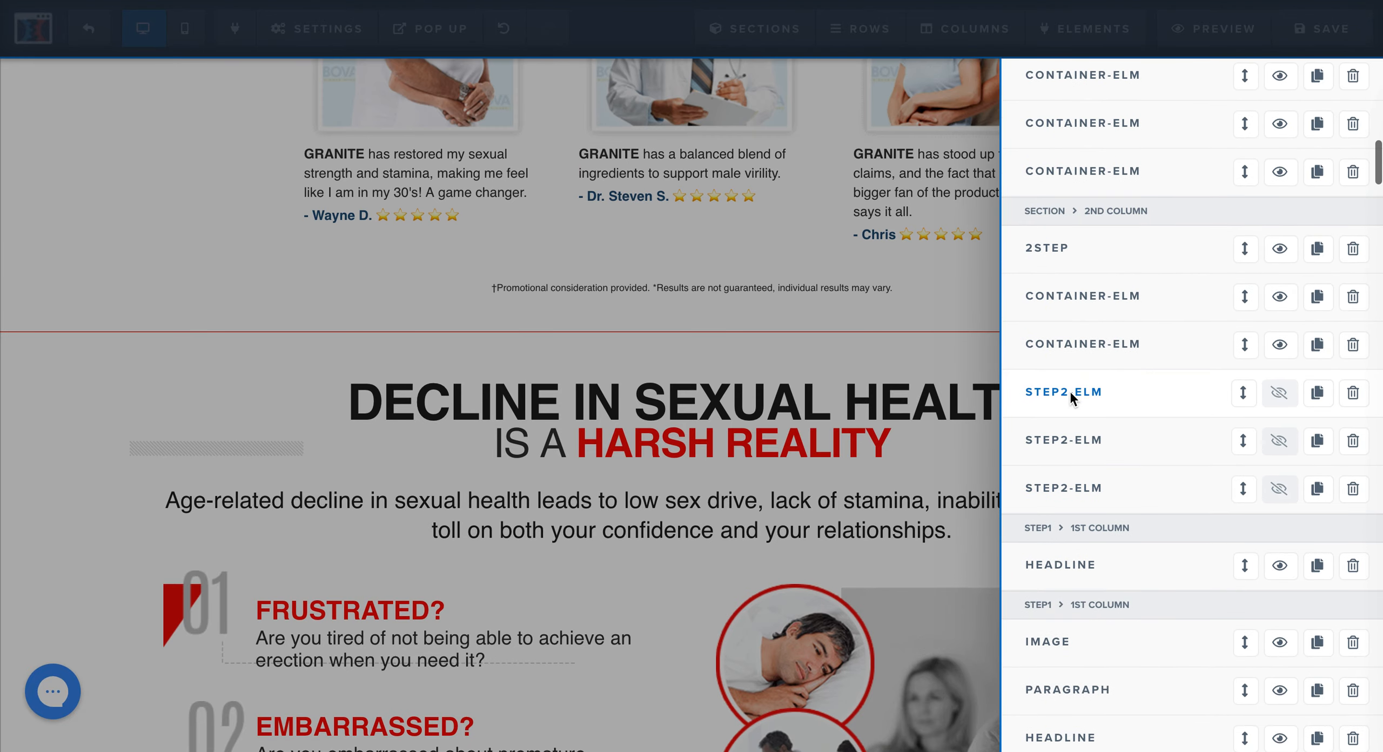
click(1280, 393)
click(1280, 440)
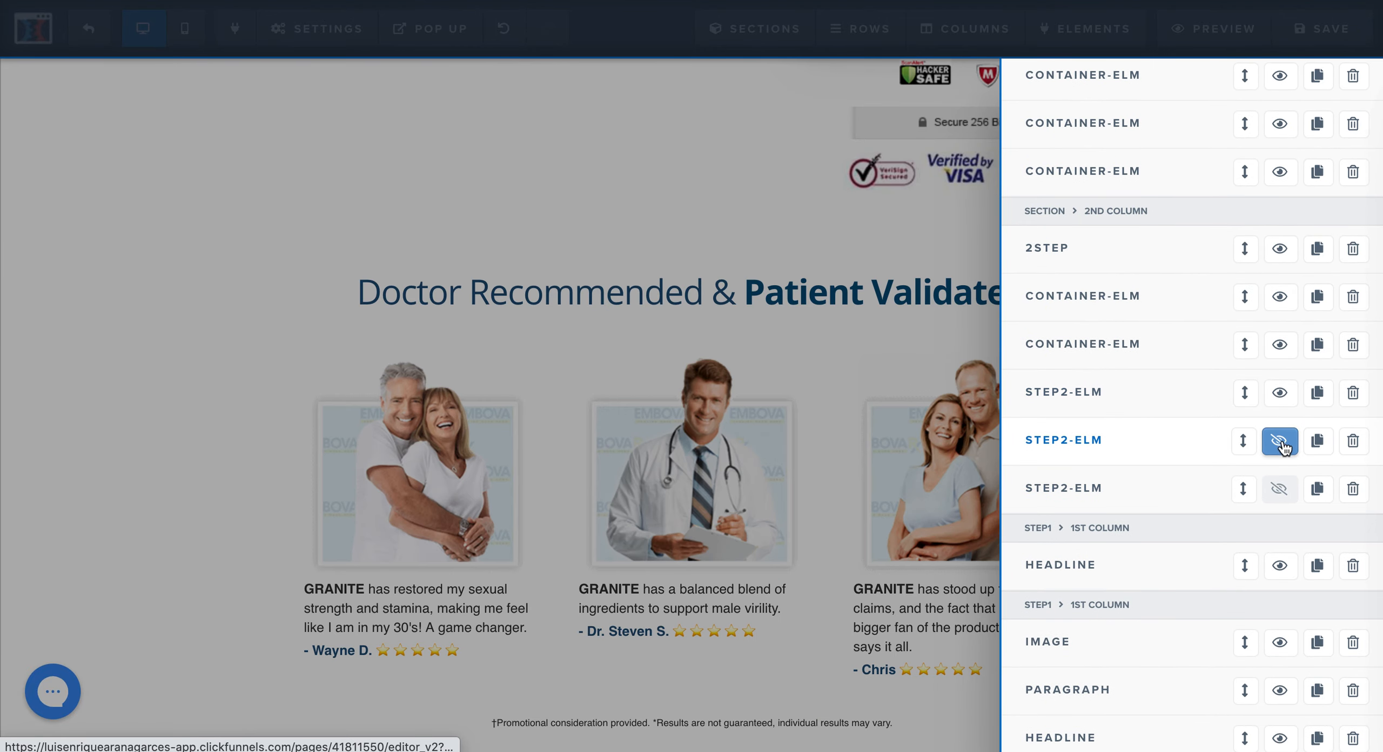
click(1280, 489)
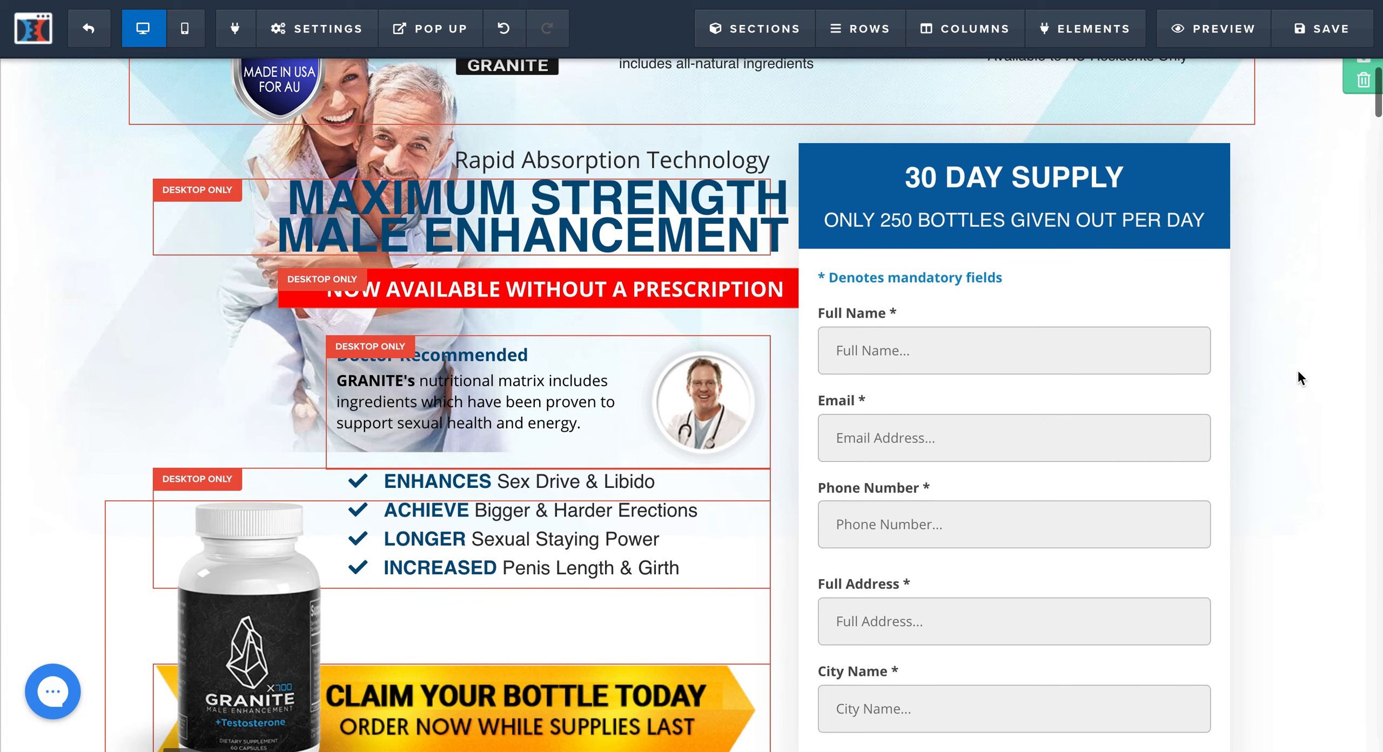
- Check the element title of the Verified by Visa and TRUSTe badges image under the order form and hide the image
scroll(1298, 371, down, 15)
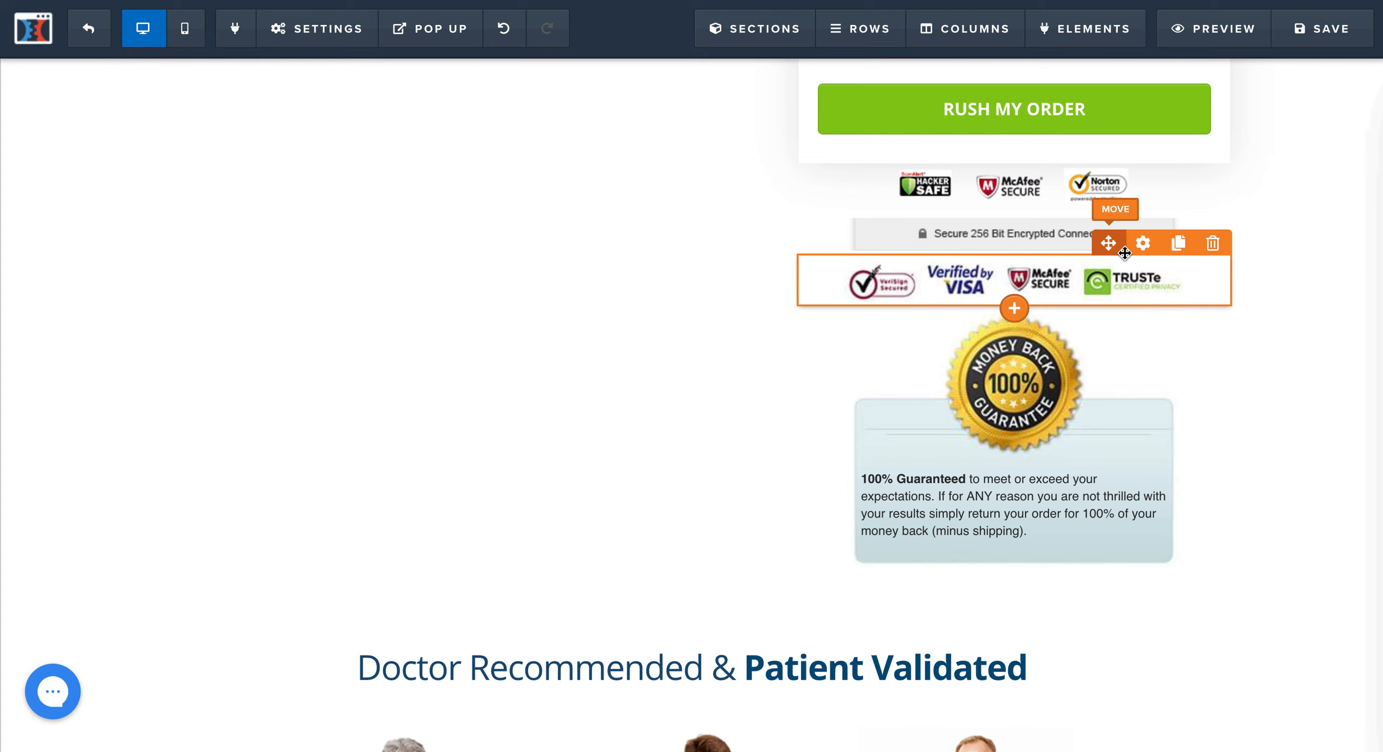
click(1142, 244)
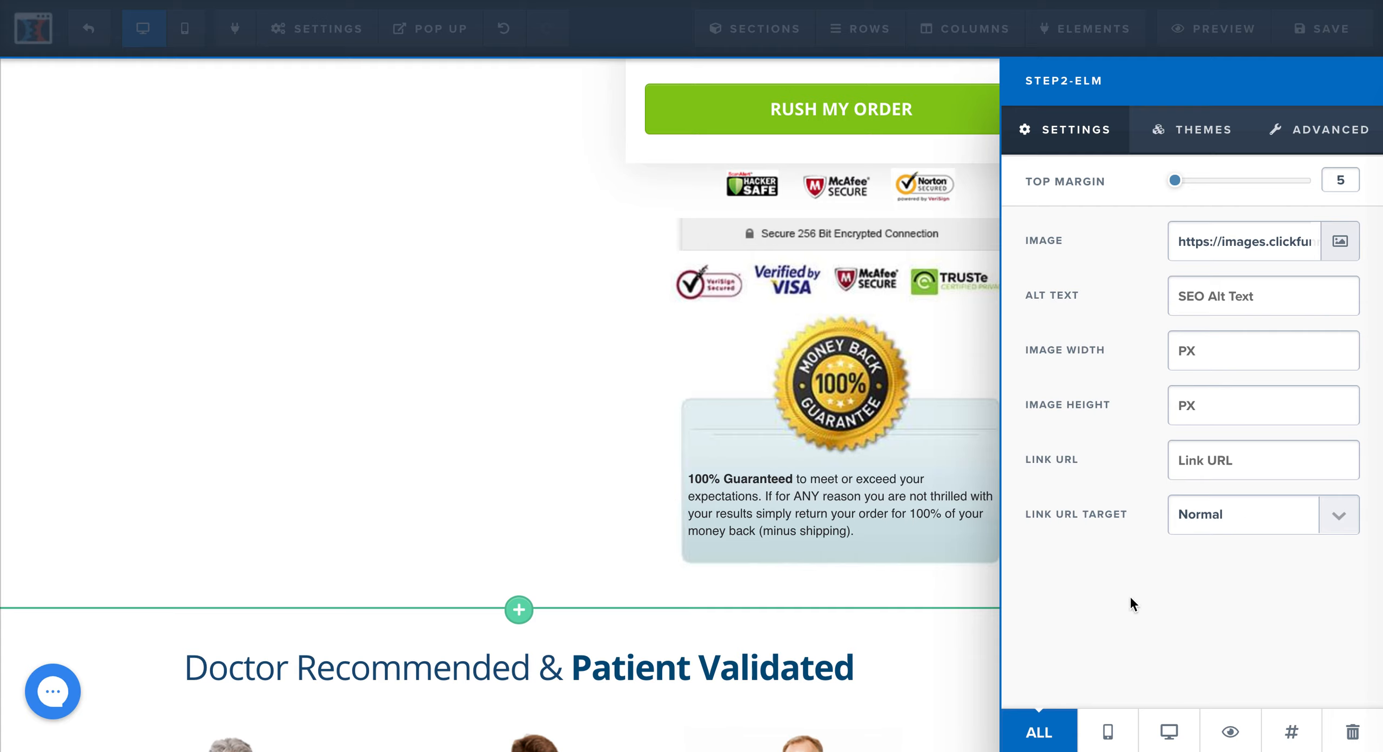
click(1230, 732)
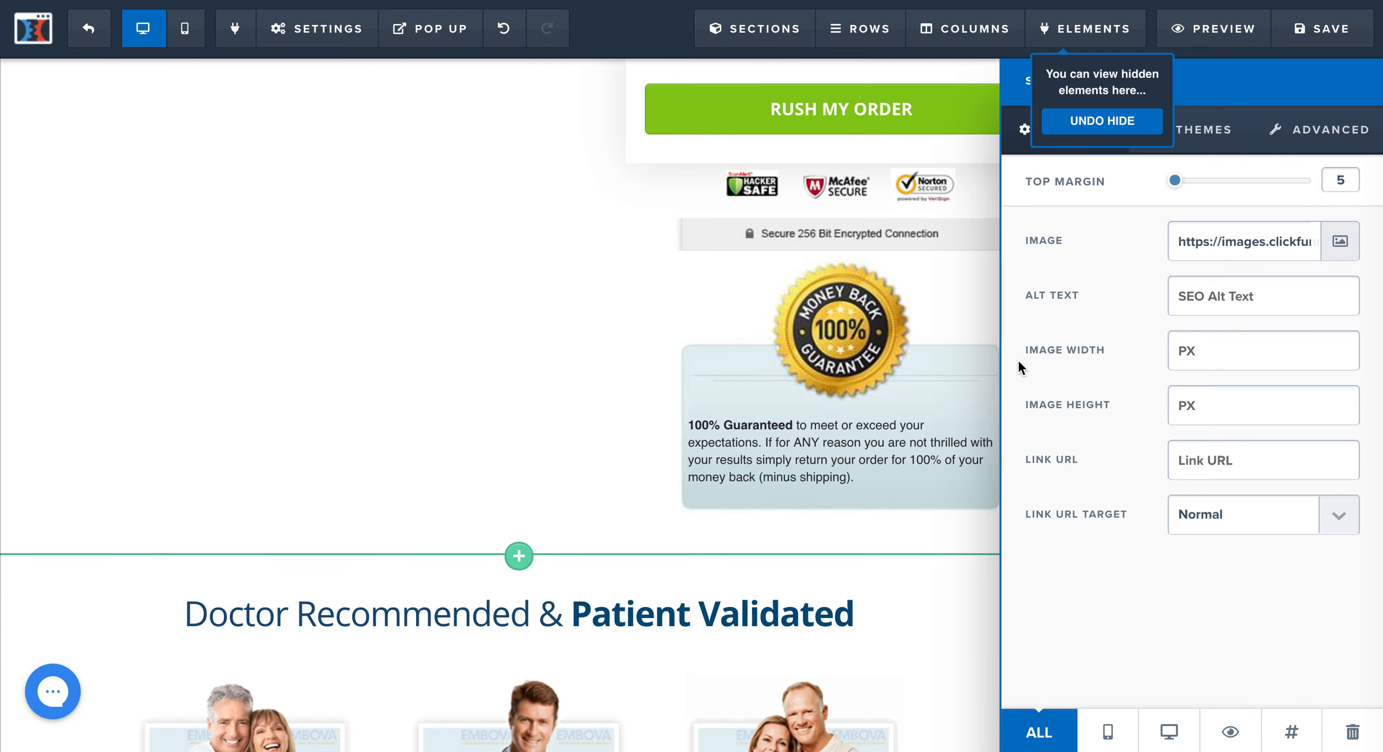
- Hide the money-back guarantee image and the 100% Guaranteed text below the order form
click(980, 354)
click(1146, 248)
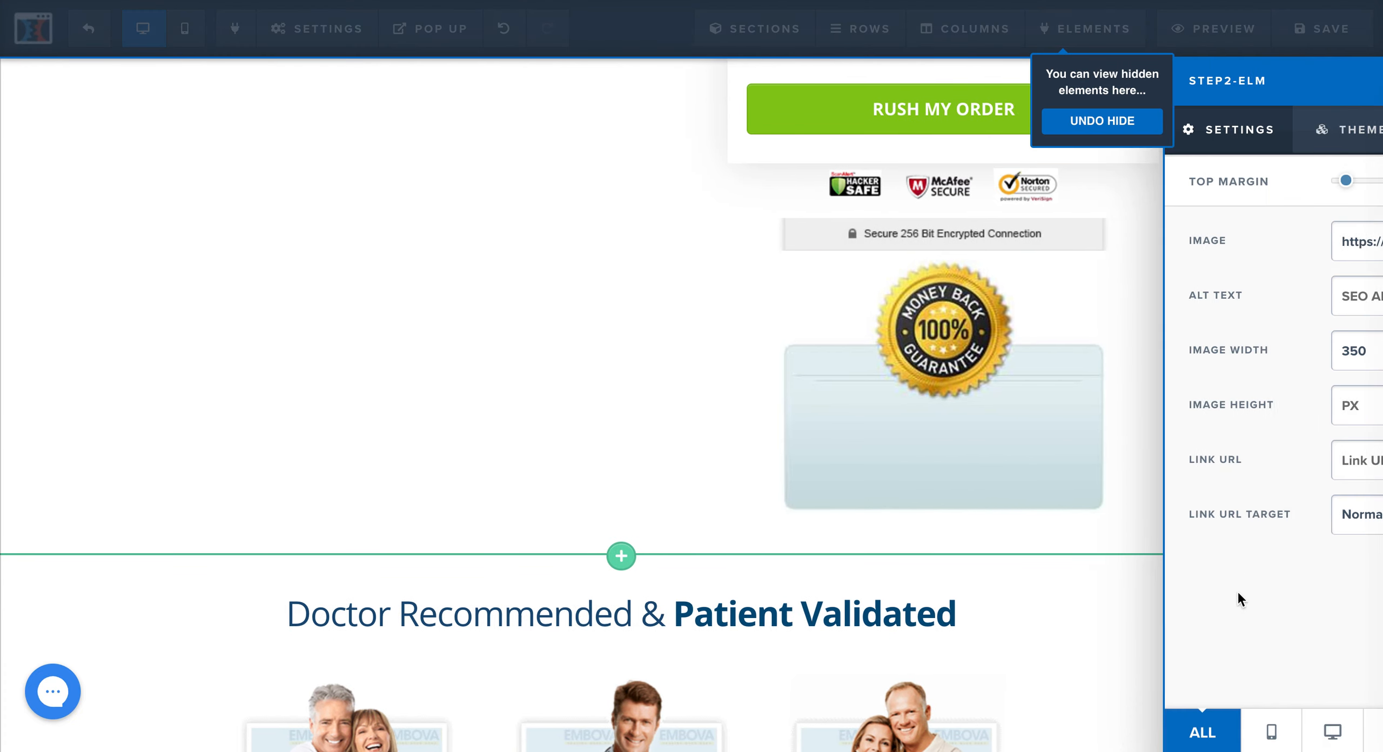
click(1231, 732)
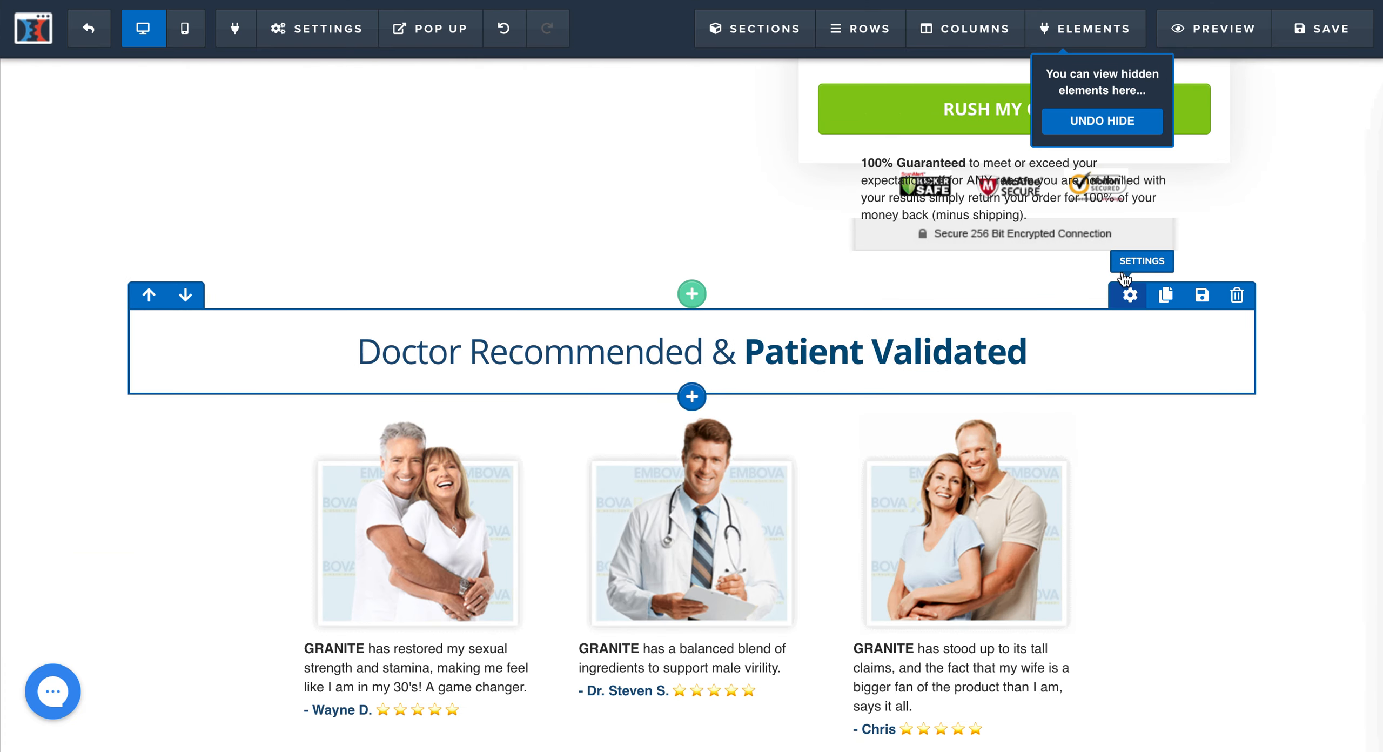
click(1099, 136)
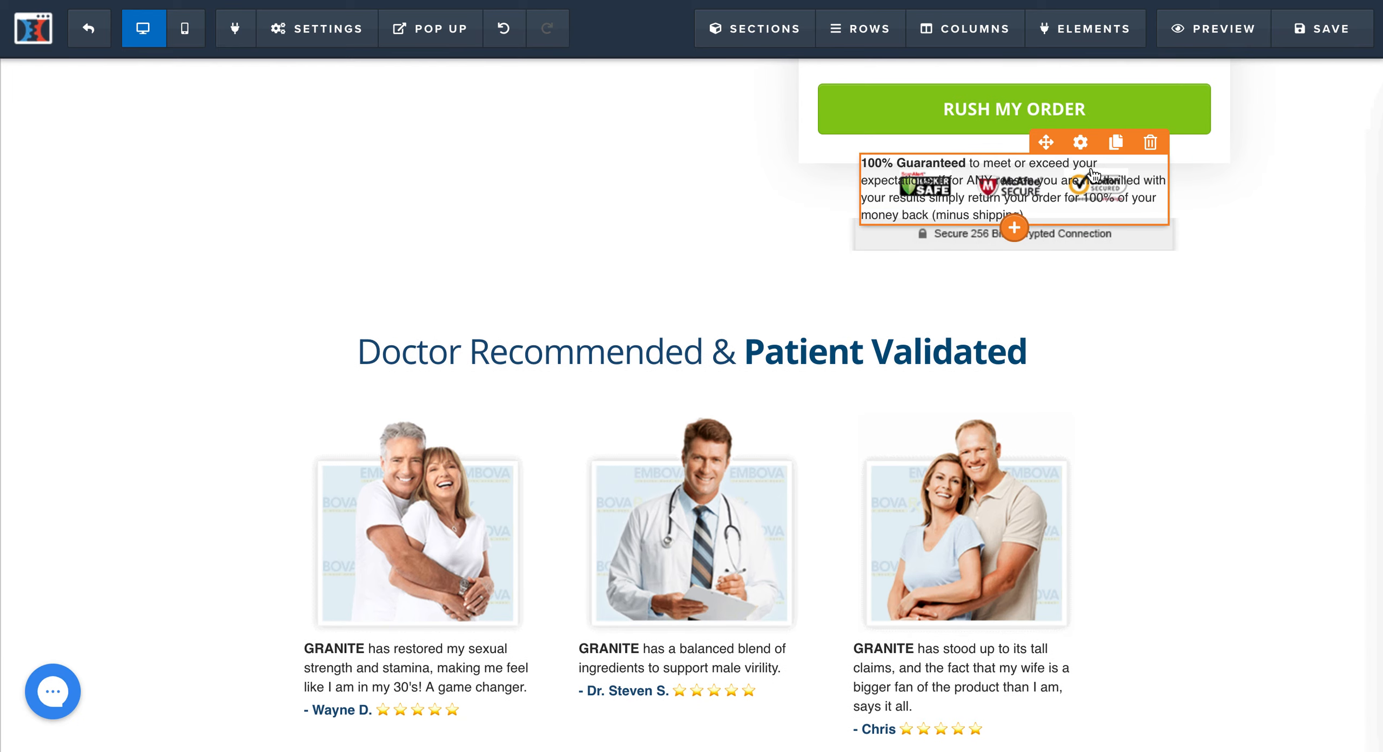
click(1082, 146)
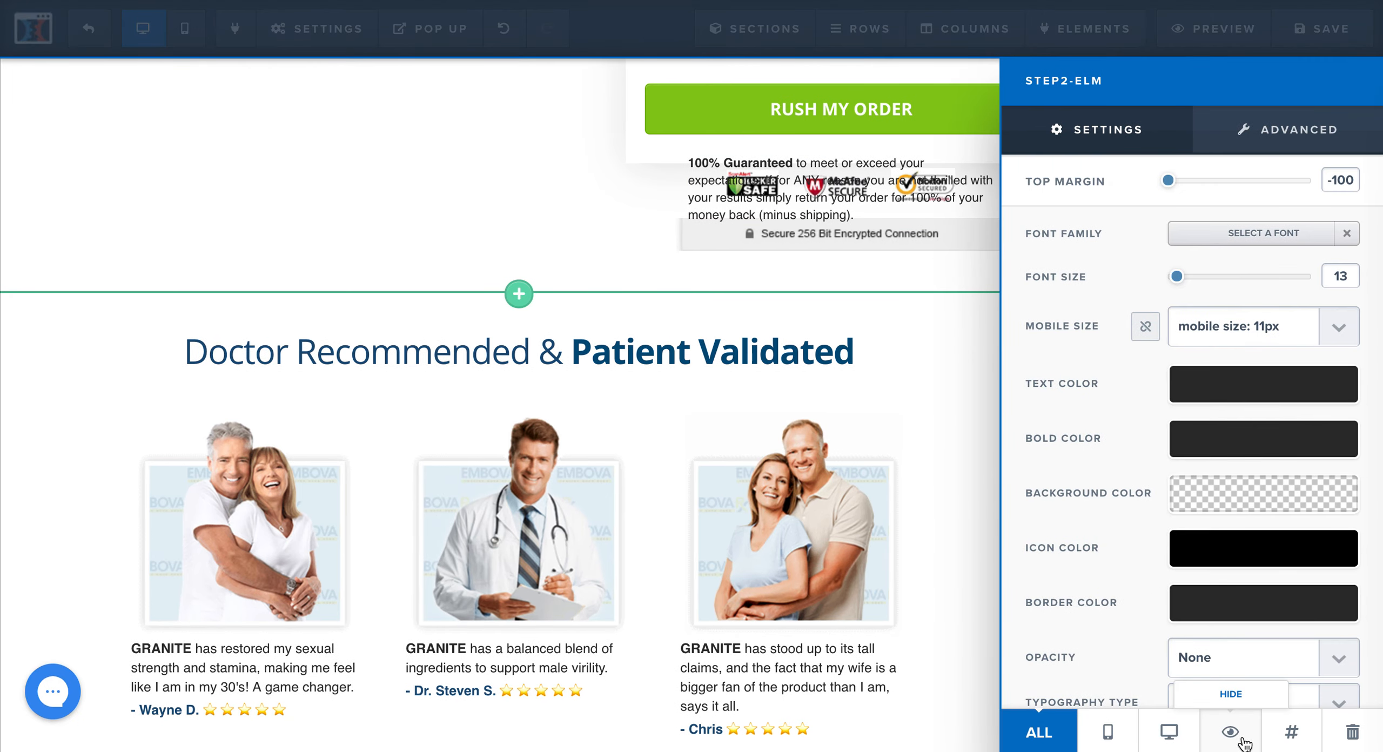
click(1242, 744)
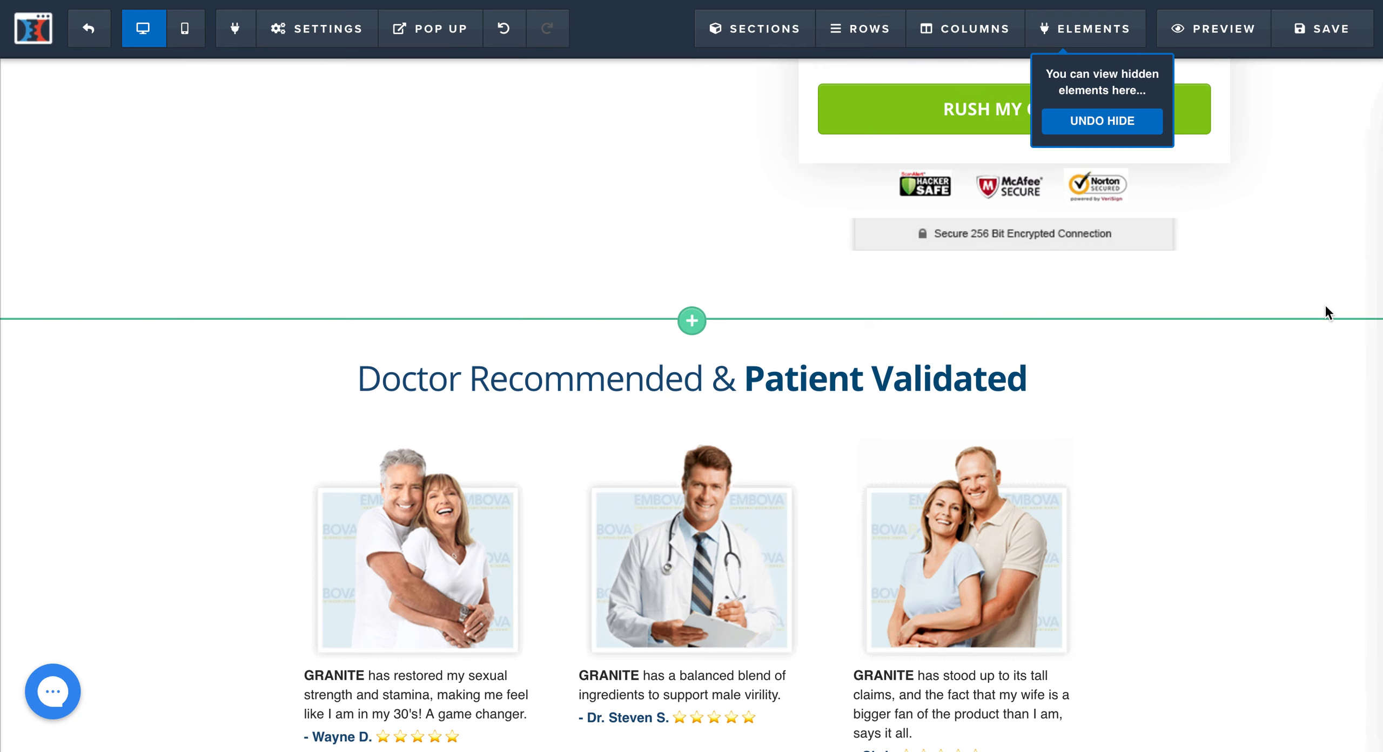
- On the live page, go back to the shipping details and submit the form again to compare both steps' headers
scroll(1327, 356, up, 15)
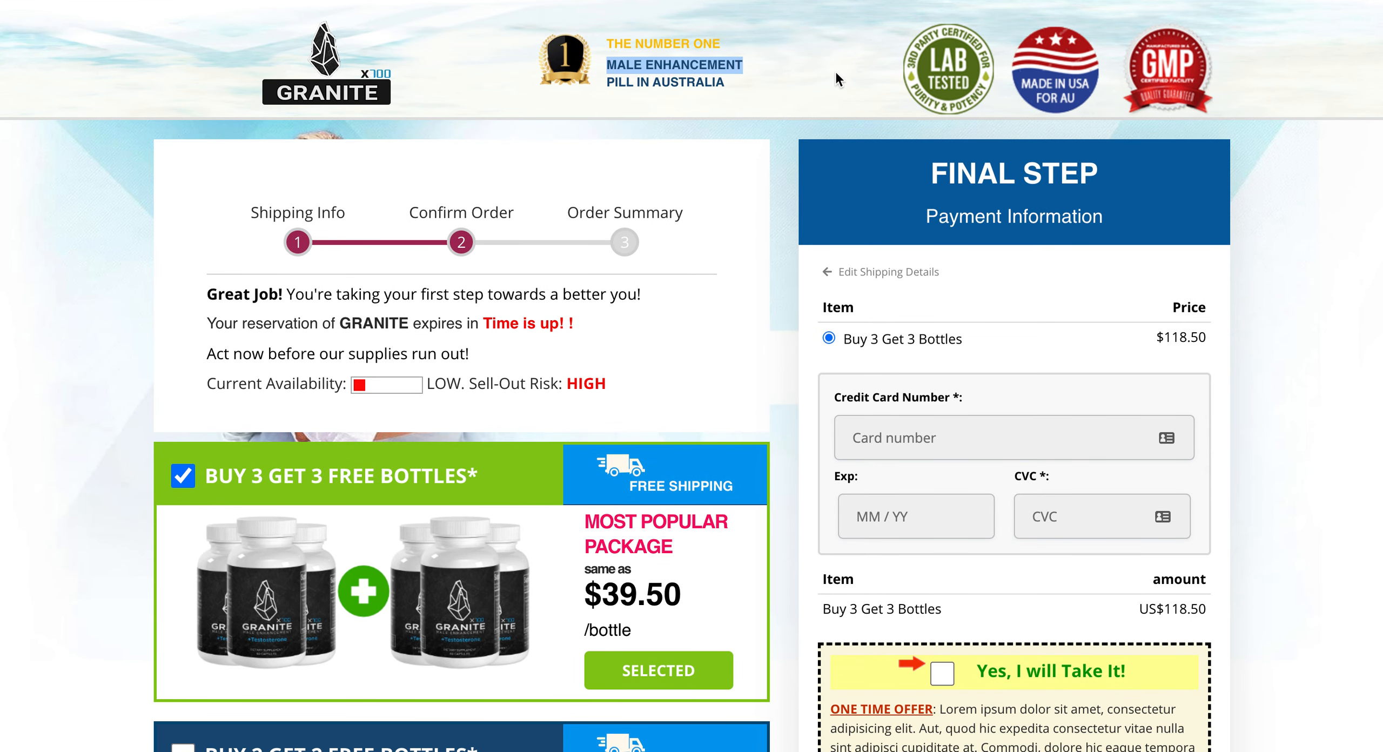
click(898, 275)
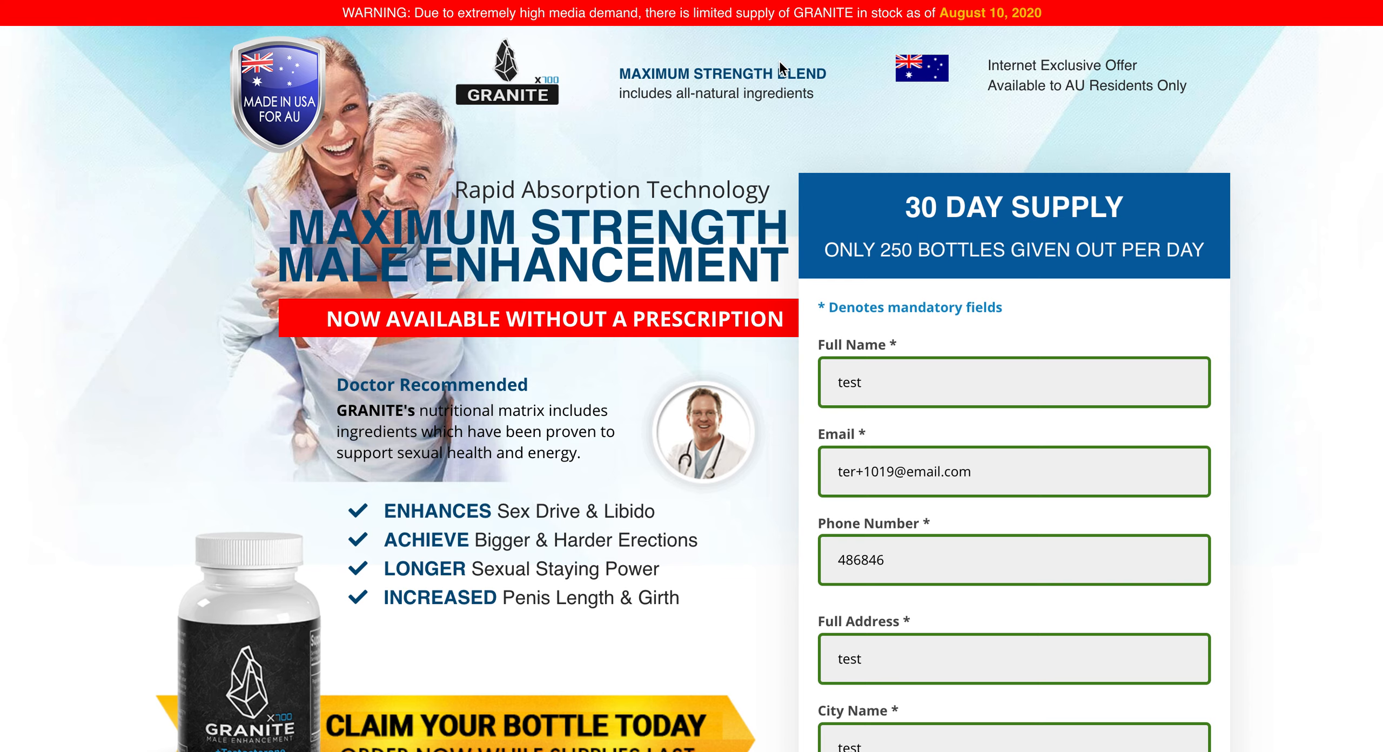
scroll(975, 201, down, 10)
click(930, 475)
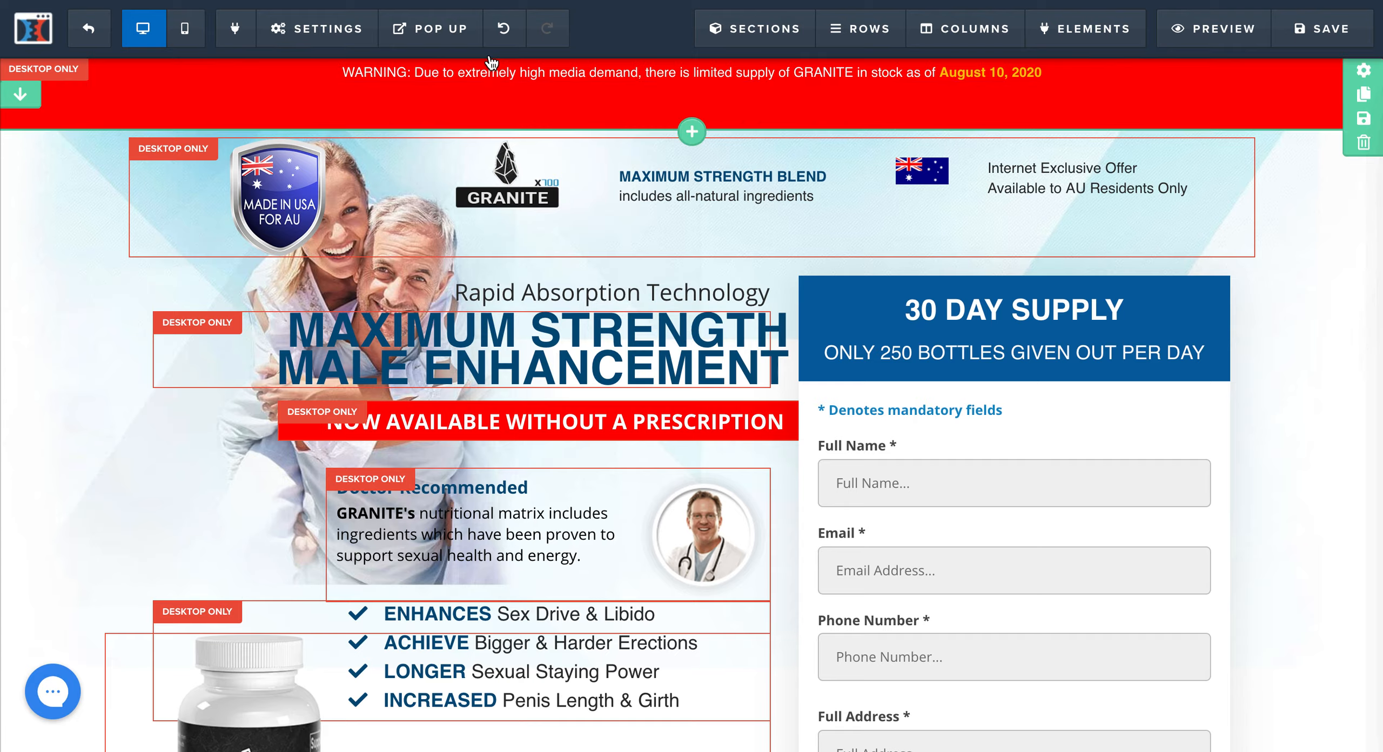
- Return to the page editor and show the hidden step2-header section through the section manager
mouse_move(746, 34)
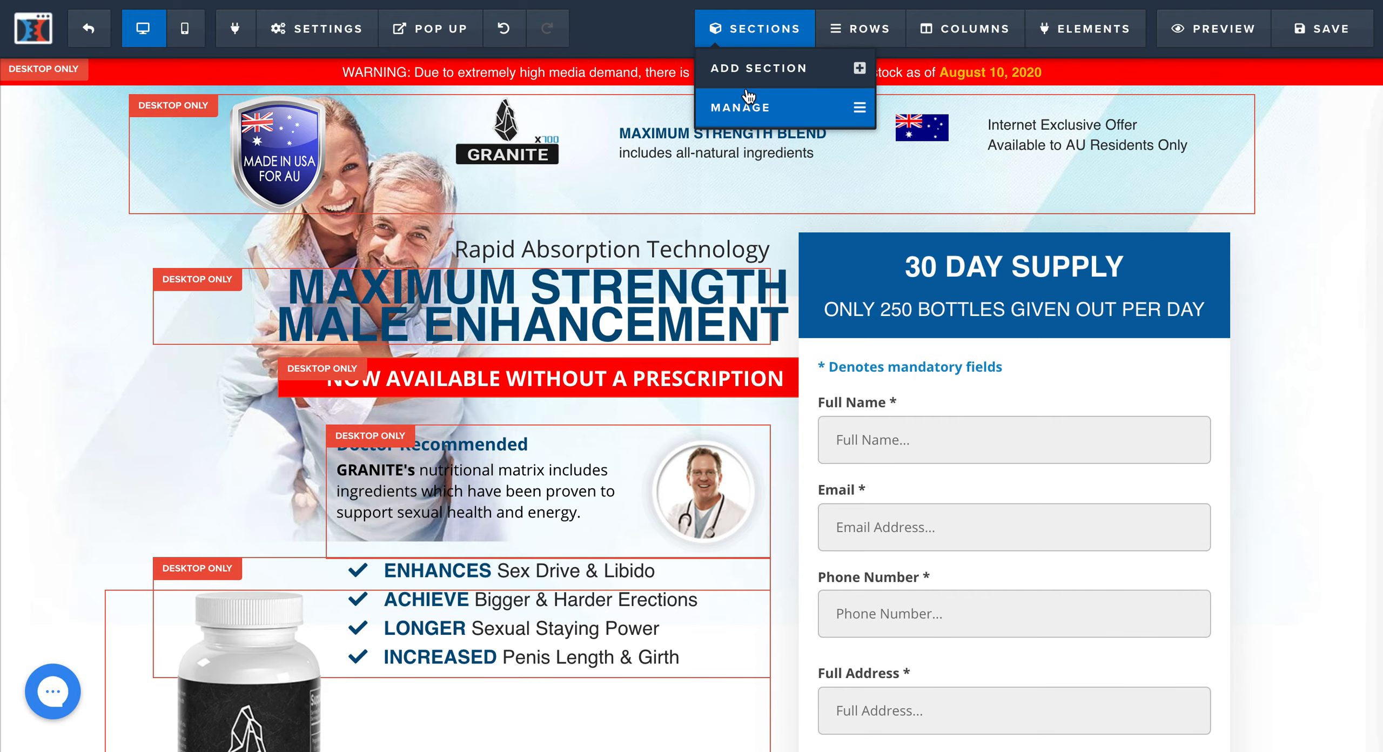
click(745, 111)
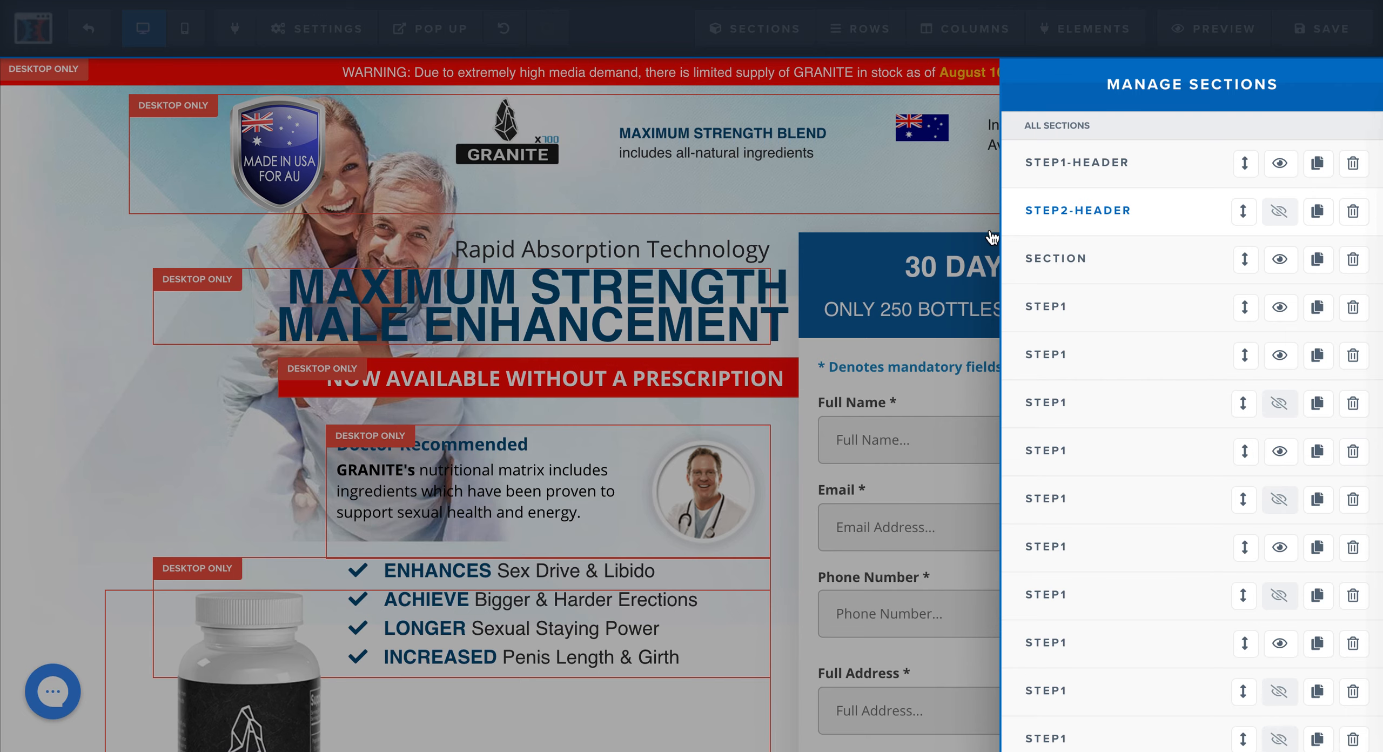
click(1280, 214)
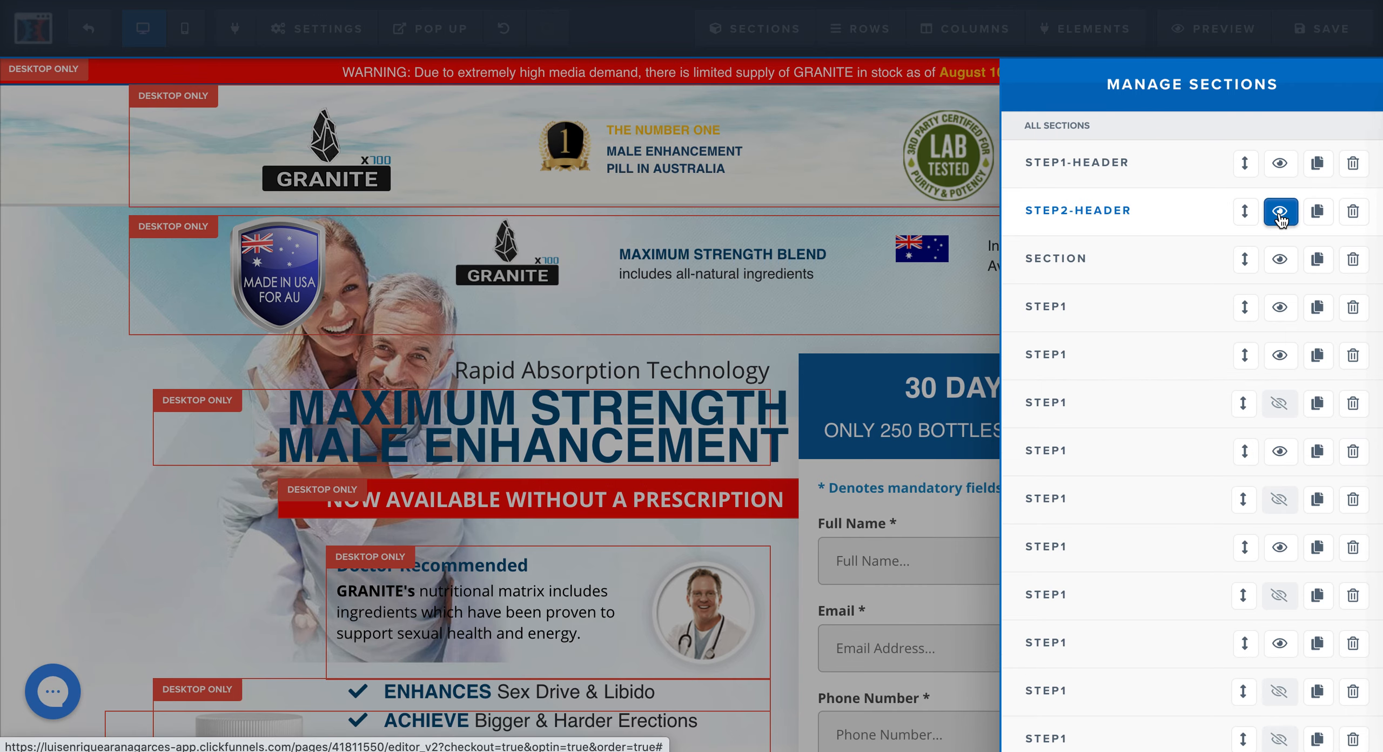
click(866, 136)
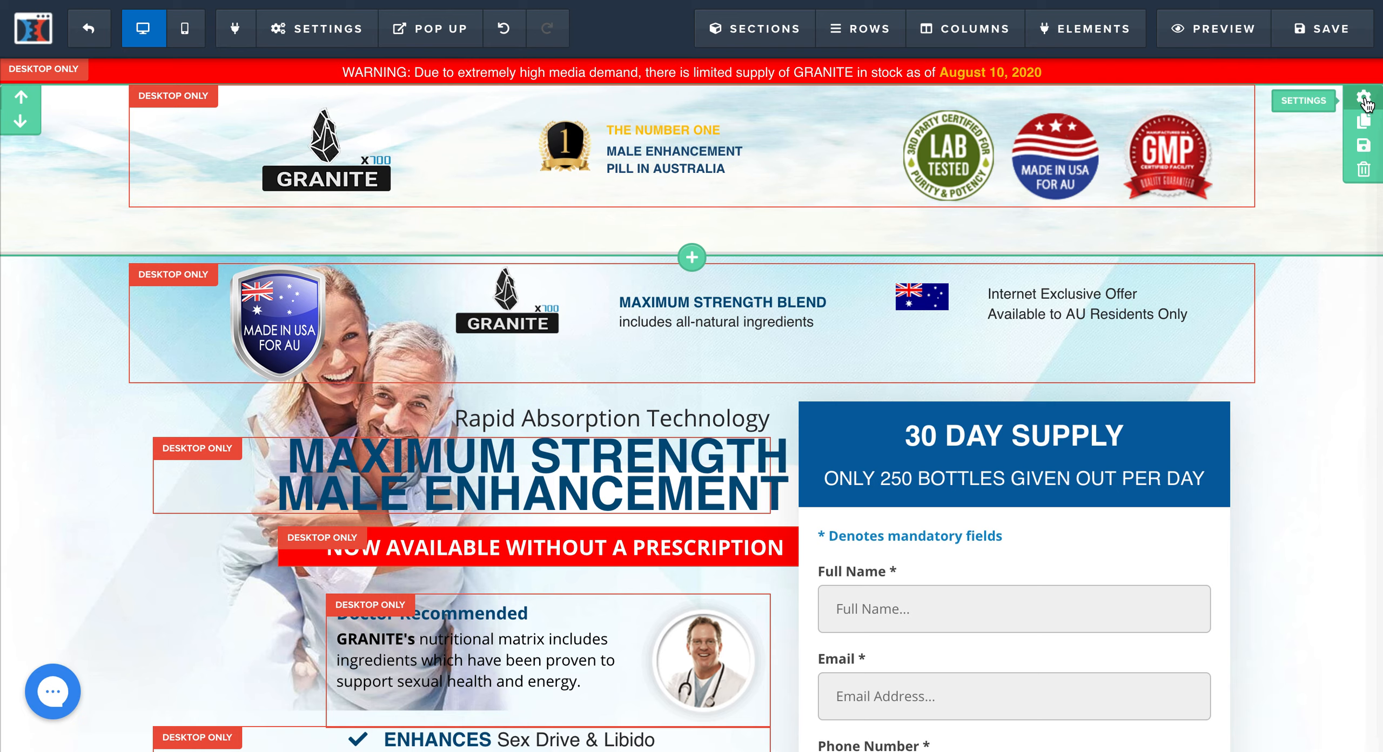
- Check the CSS title of the step2-header section, close its CSS info and hide the section
click(1364, 99)
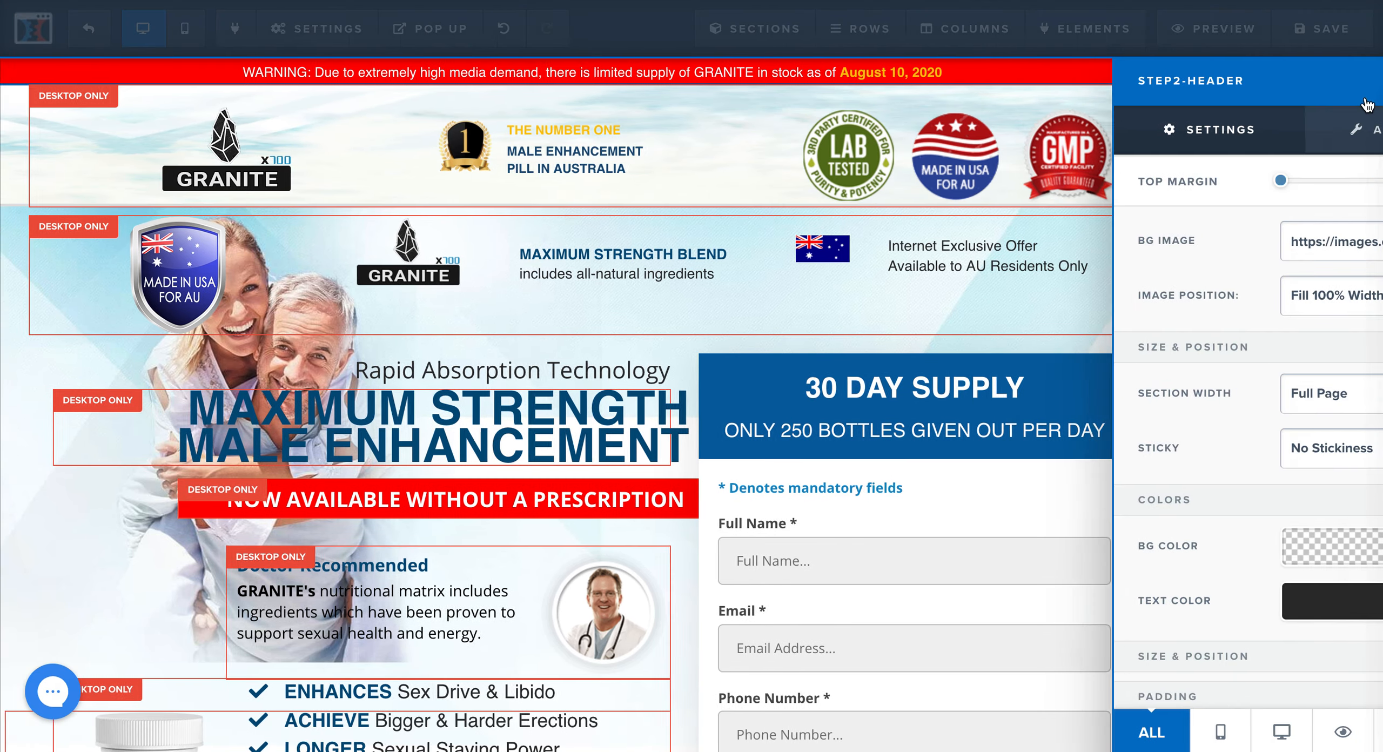
click(1293, 731)
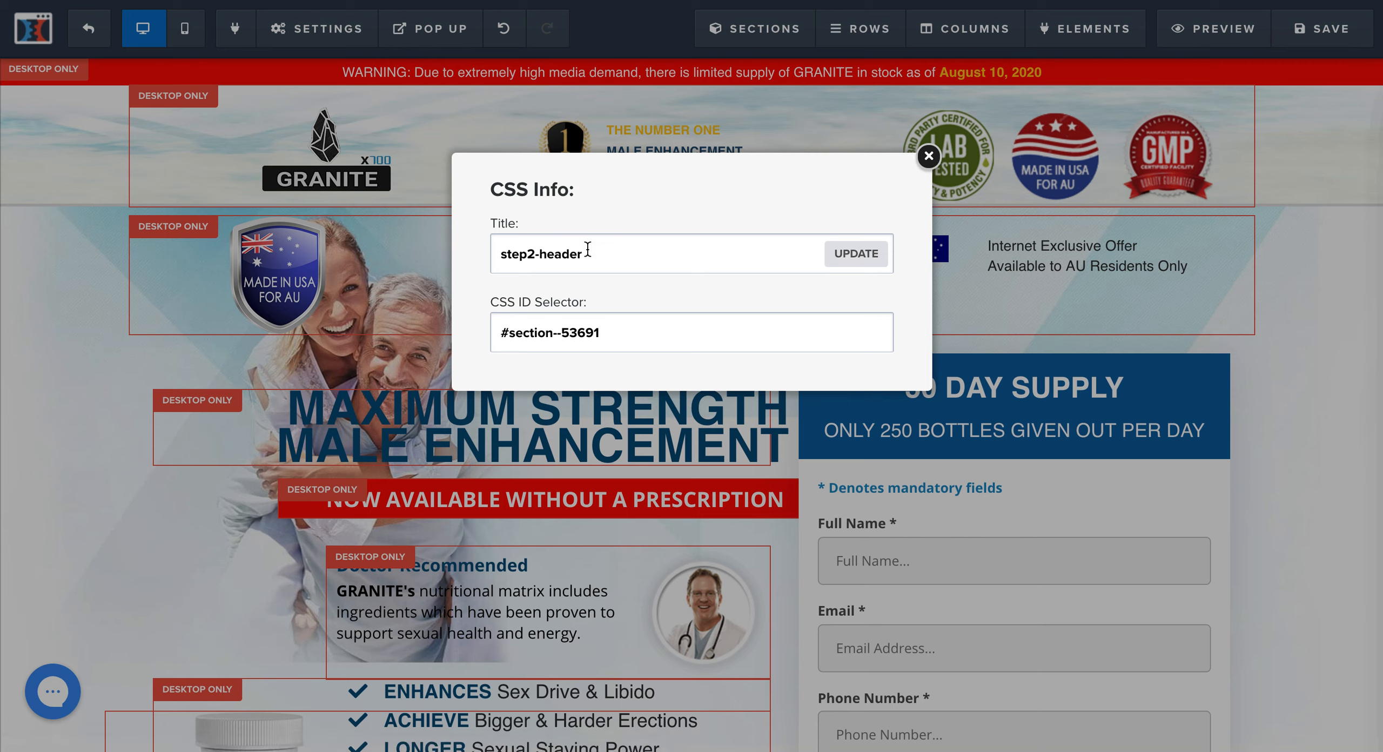
click(929, 157)
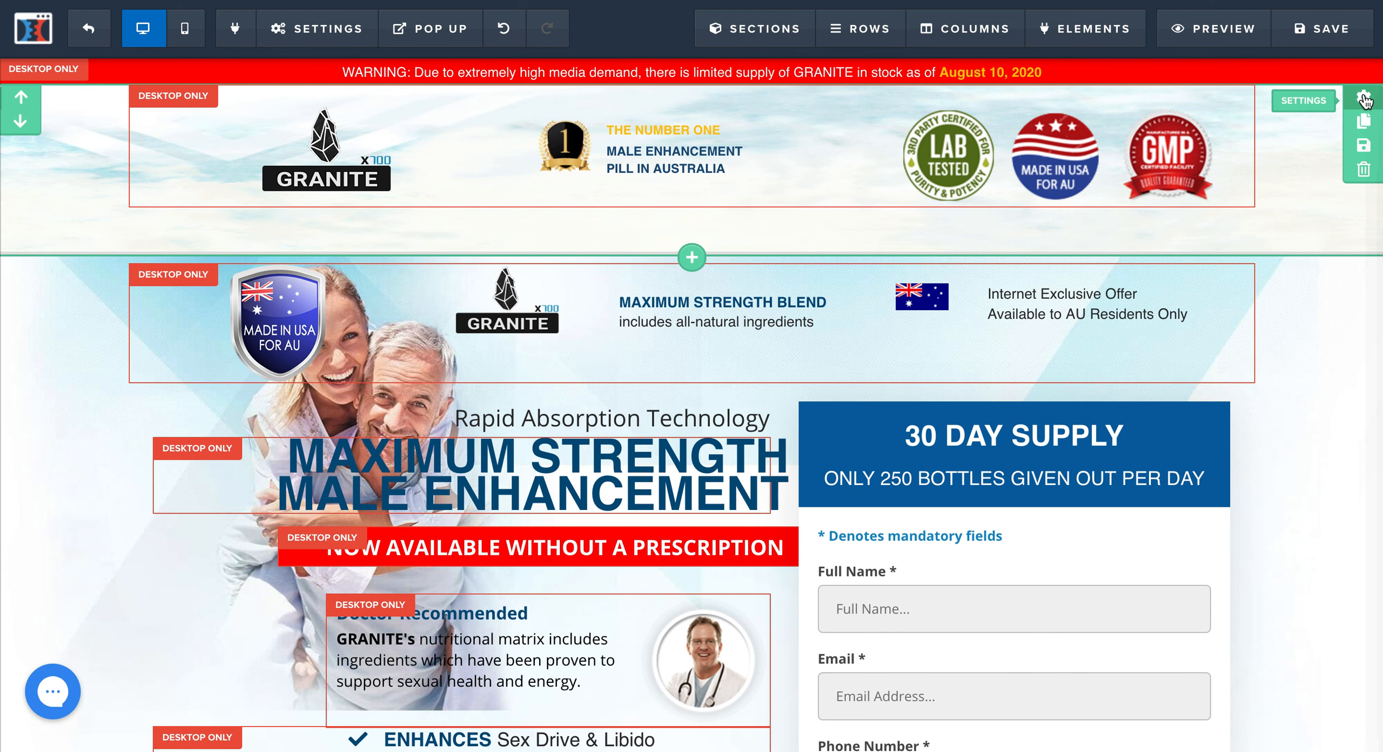
click(1363, 99)
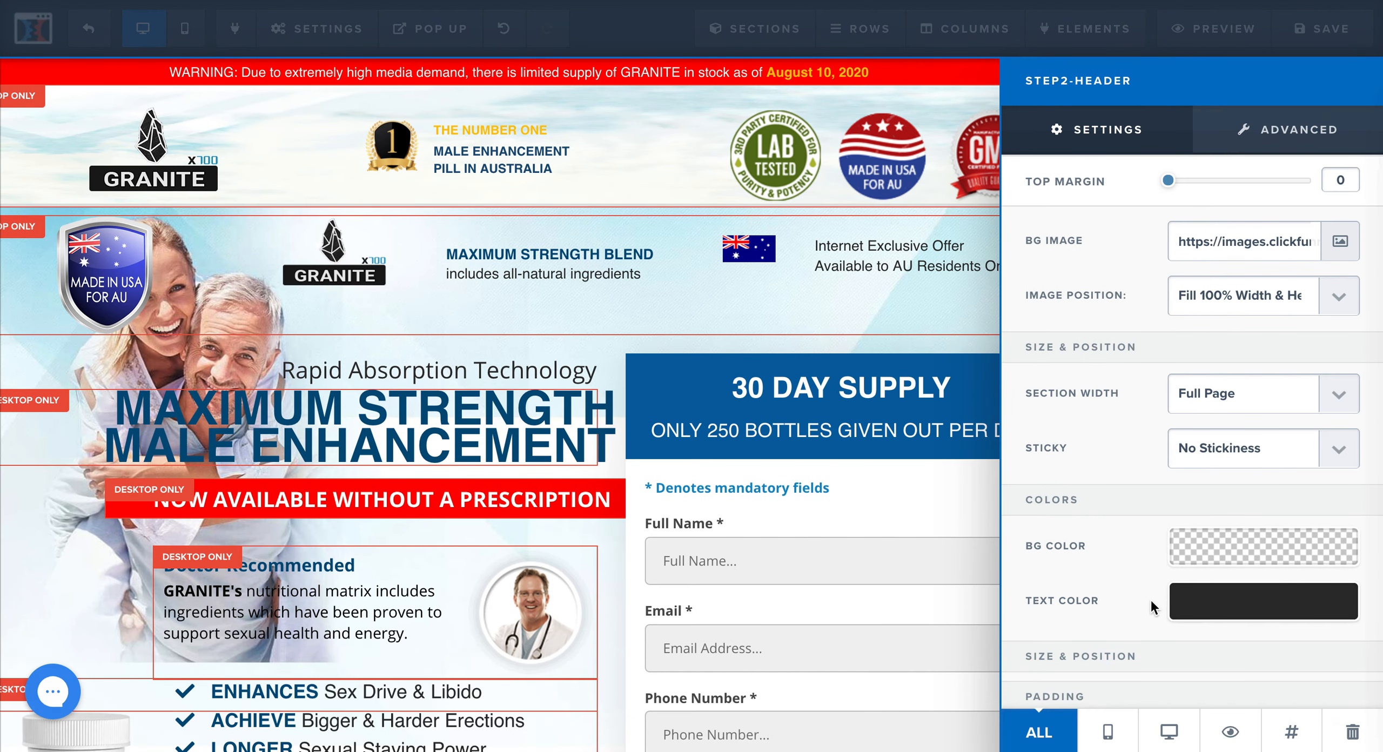
click(1230, 732)
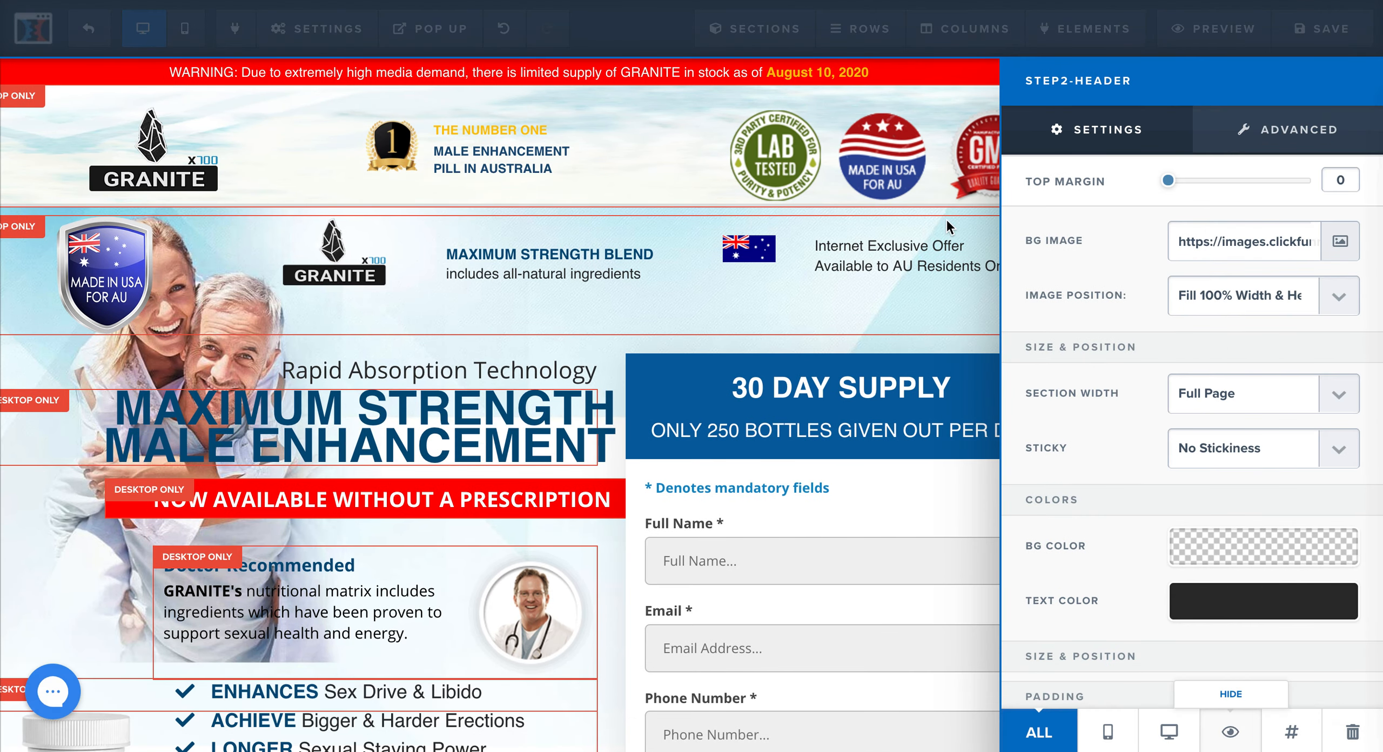
- Check the CSS title of the red warning header section and close its CSS info
mouse_move(1324, 68)
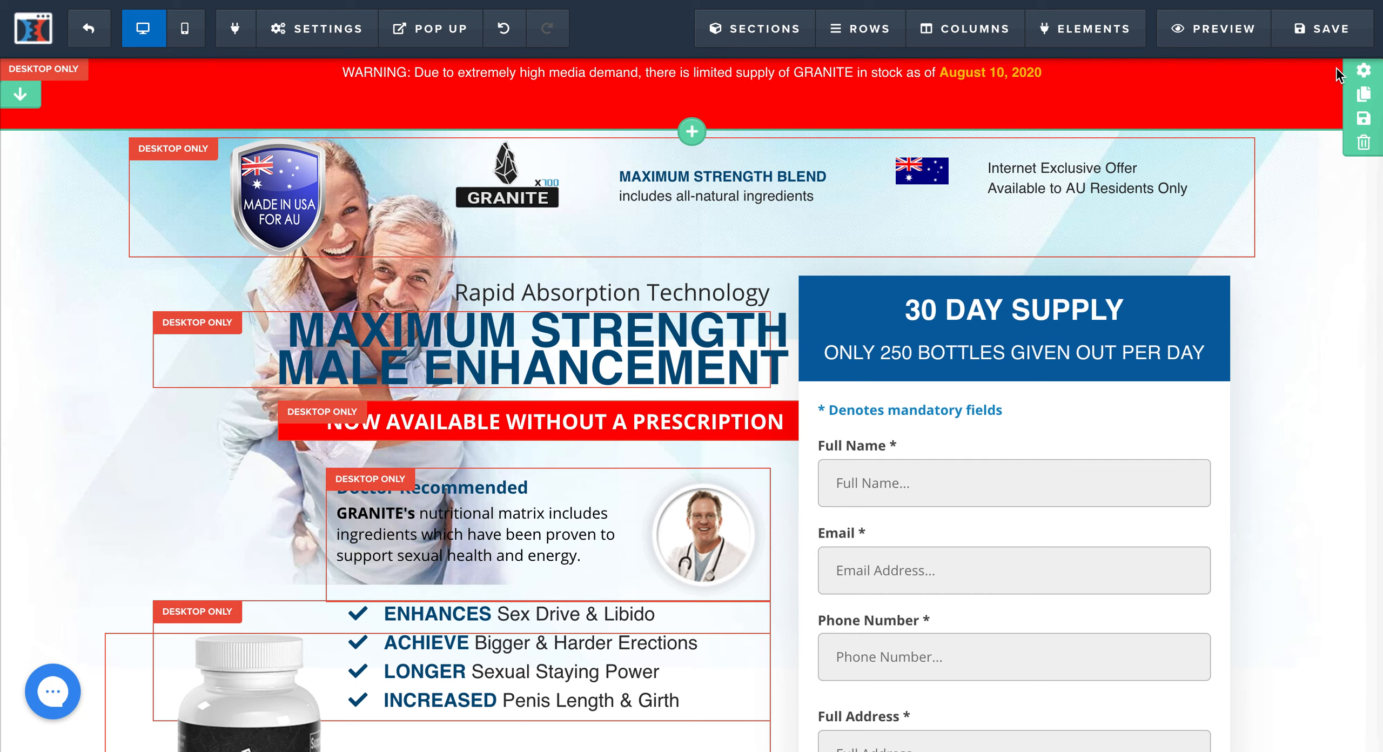
click(1364, 73)
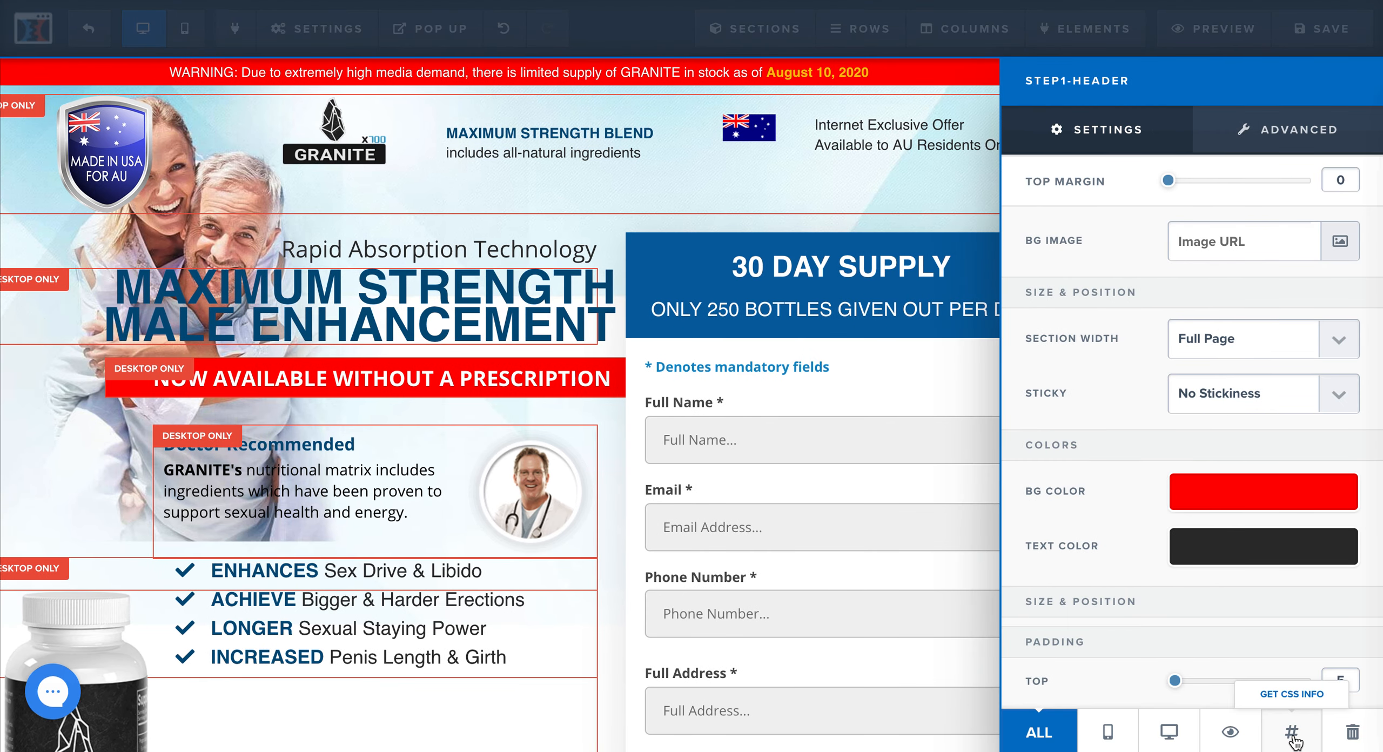
click(1292, 733)
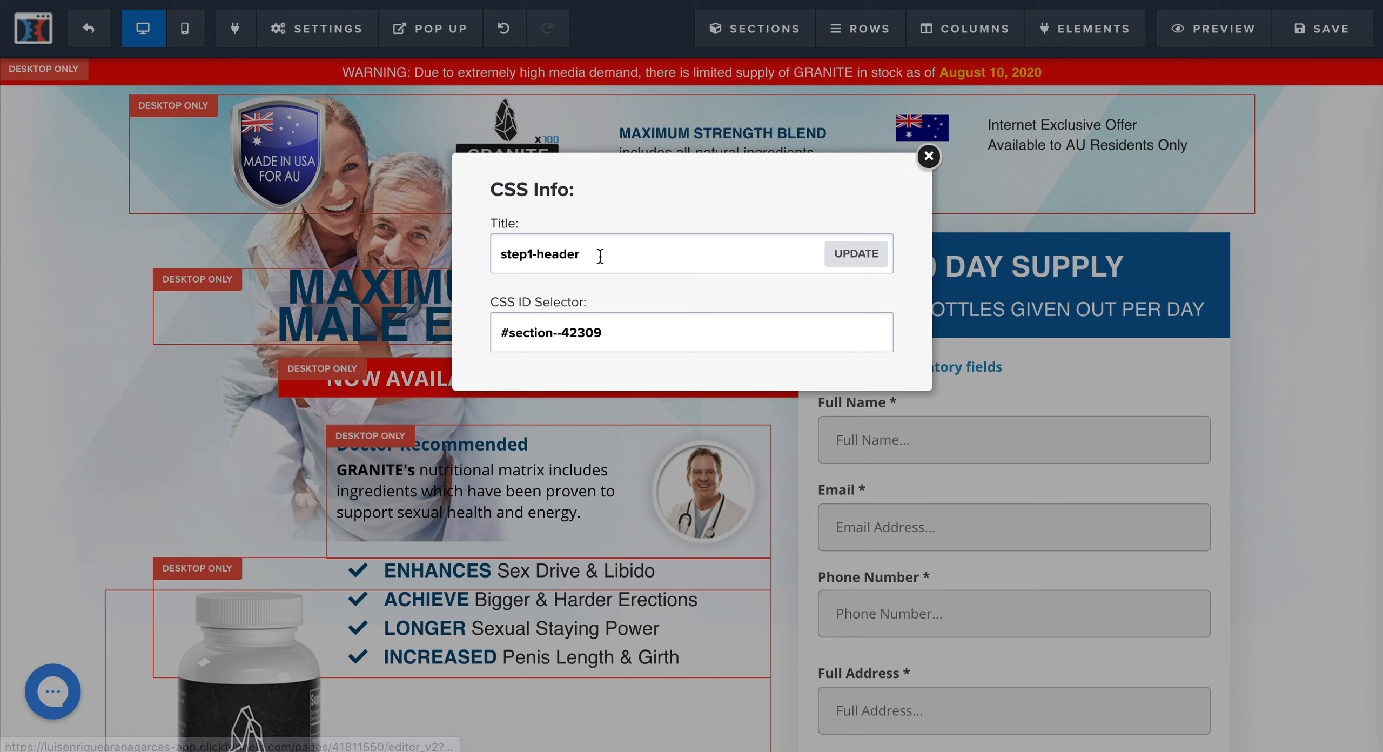
click(929, 156)
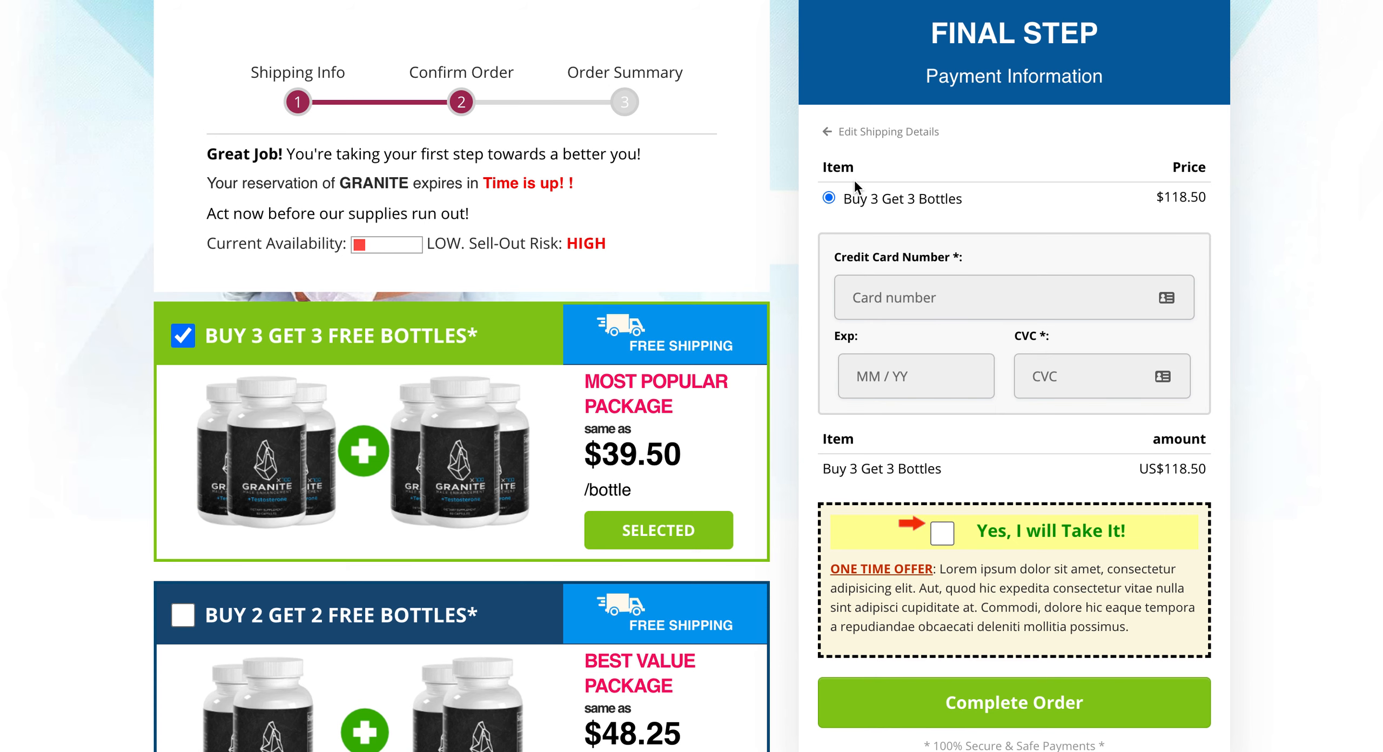
- On the live page, return from the Final Step to the shipping details to examine the first step's header
scroll(854, 178, up, 2)
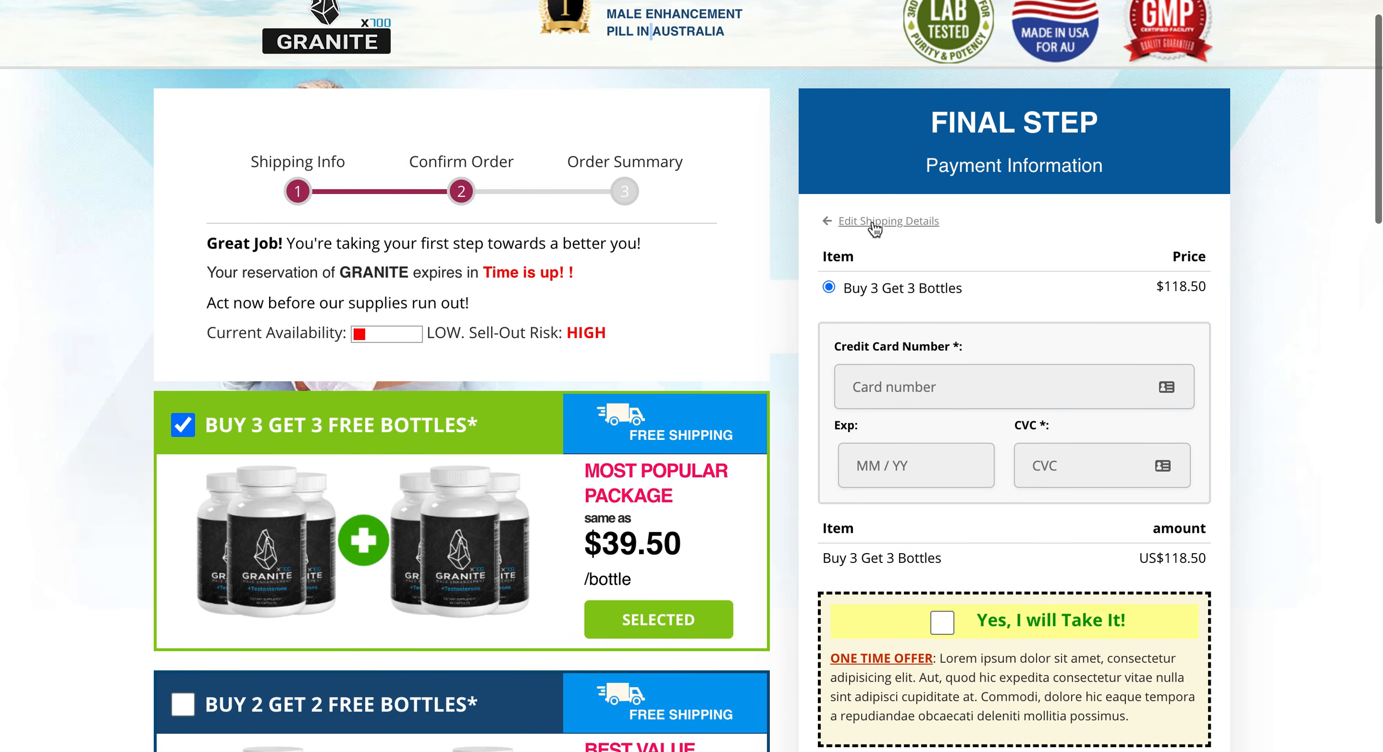
scroll(875, 231, up, 1)
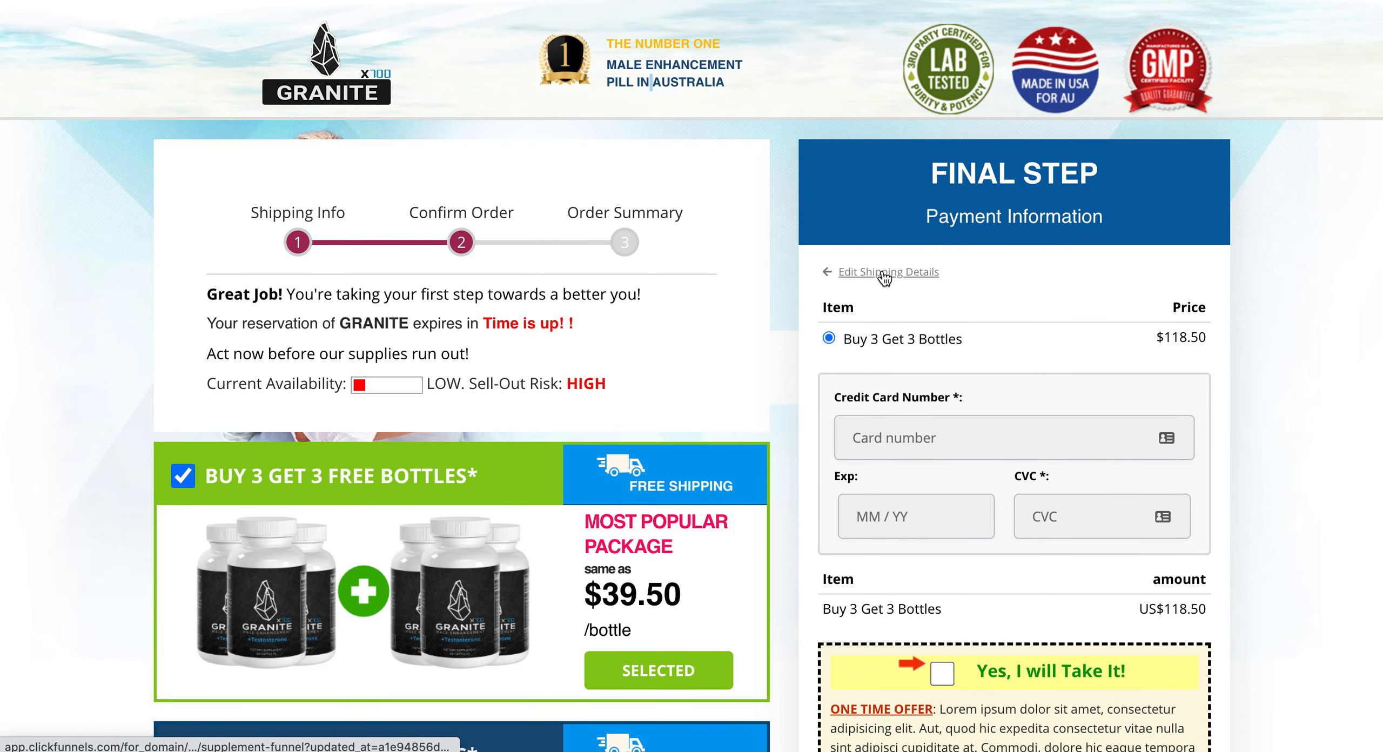
click(884, 273)
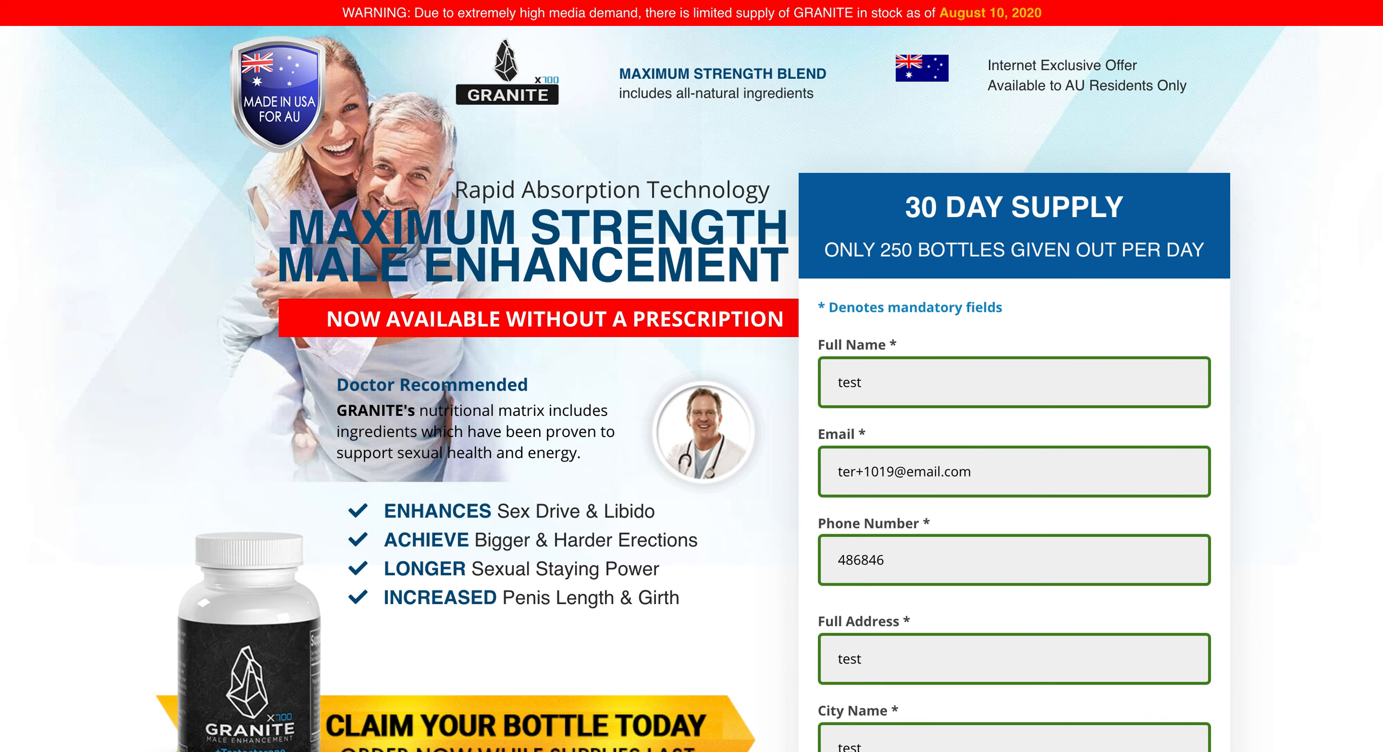
- Return to the page editor and switch the order page to the mobile view
click(459, 1)
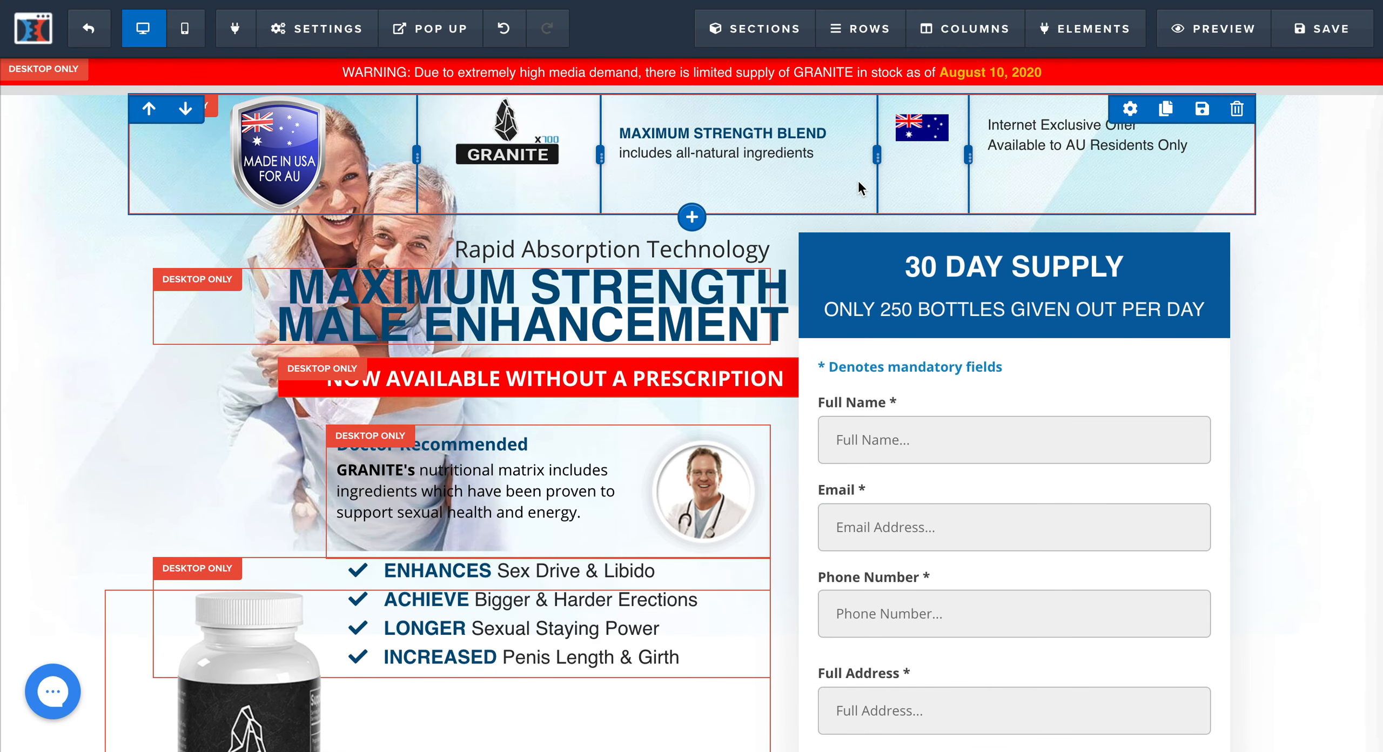
mouse_move(772, 34)
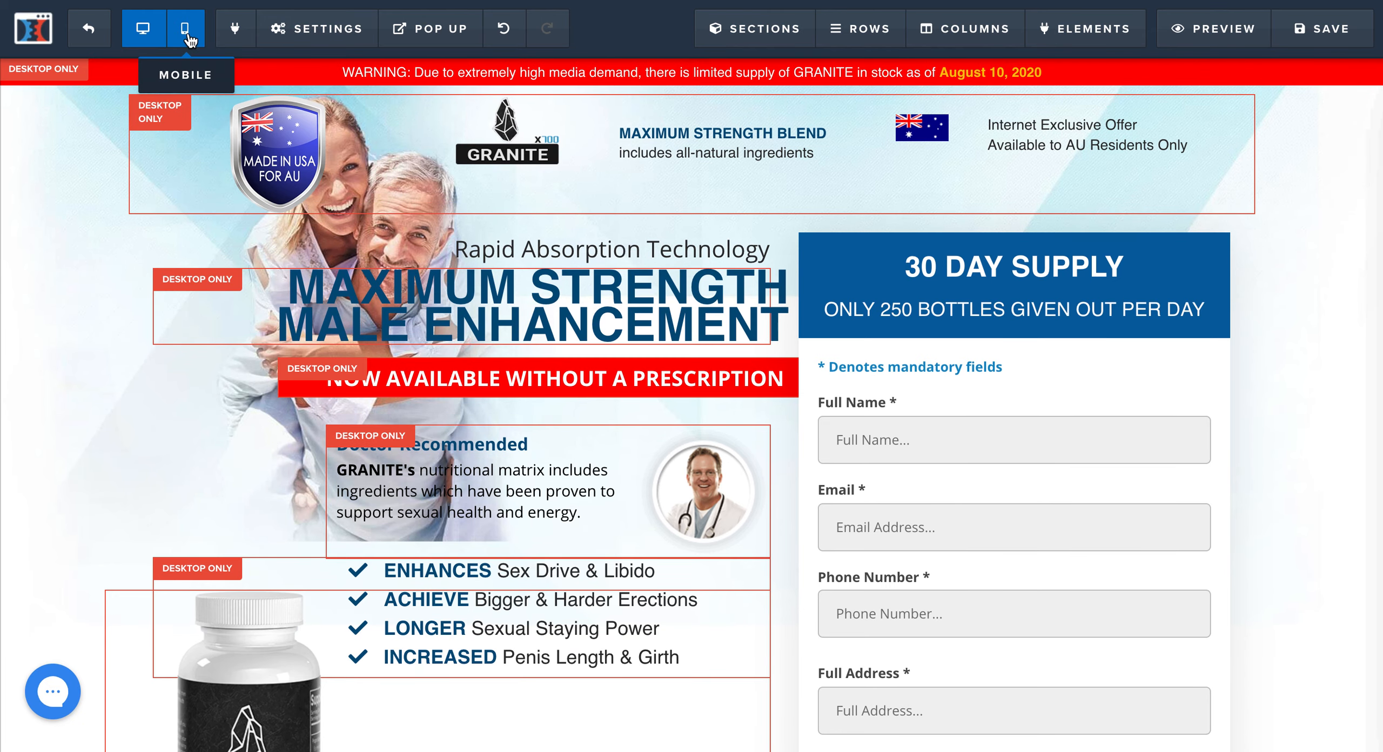
click(187, 37)
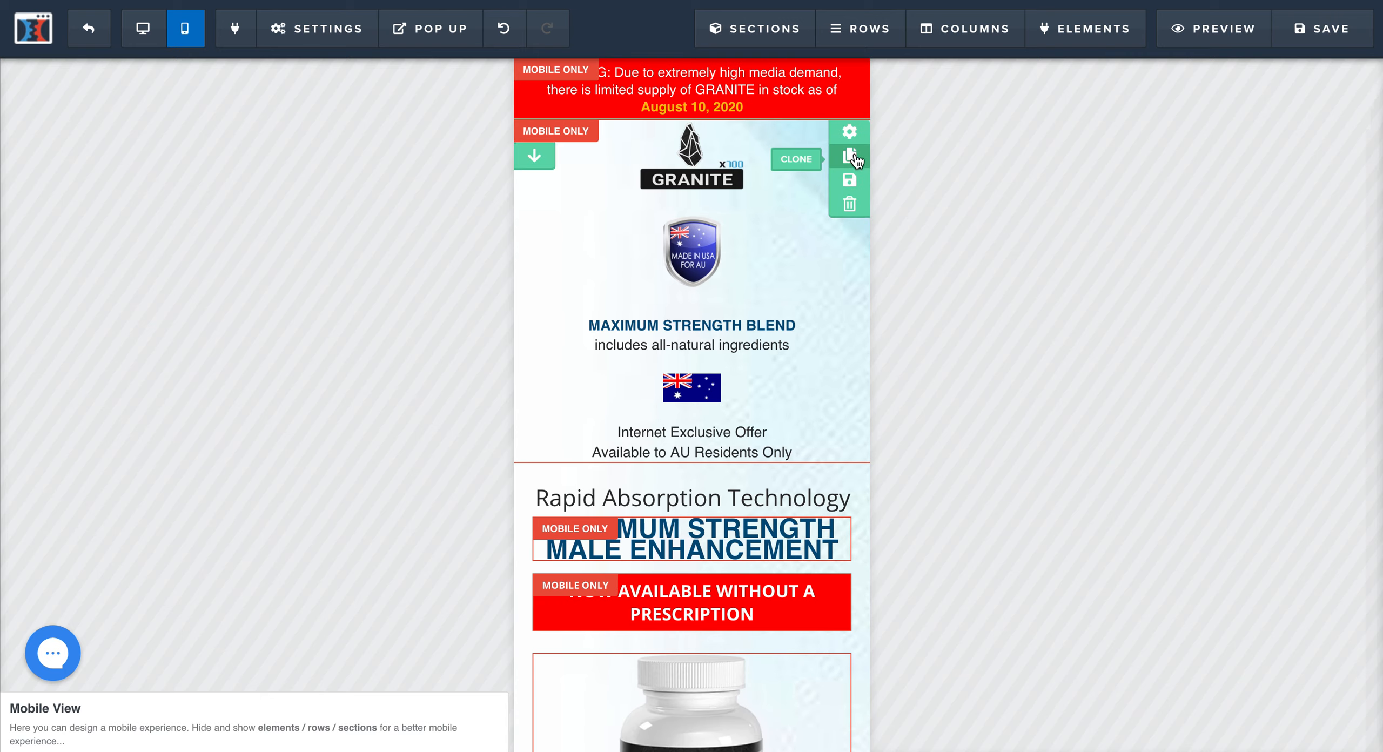
- Return the editor to the desktop view, show the 2-step order form's Step #1 settings, and close its settings
click(154, 42)
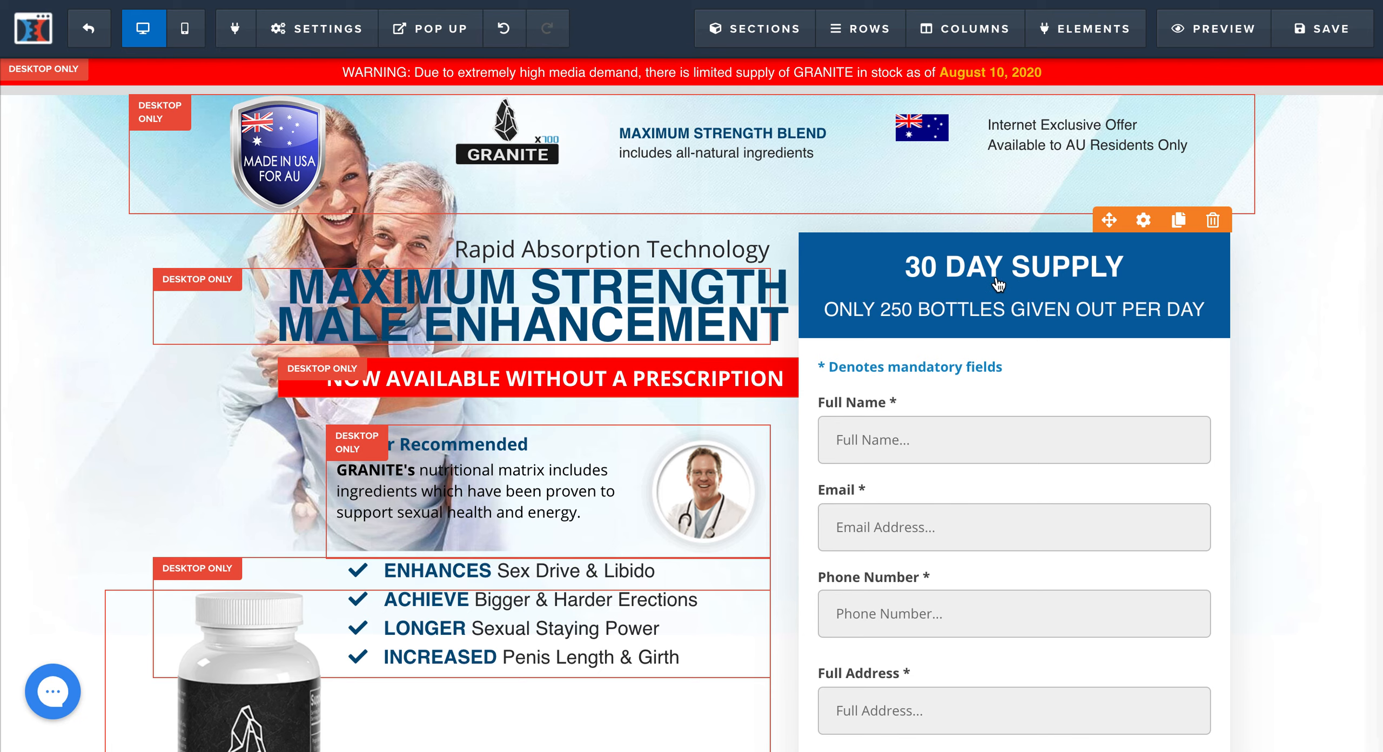
click(1142, 232)
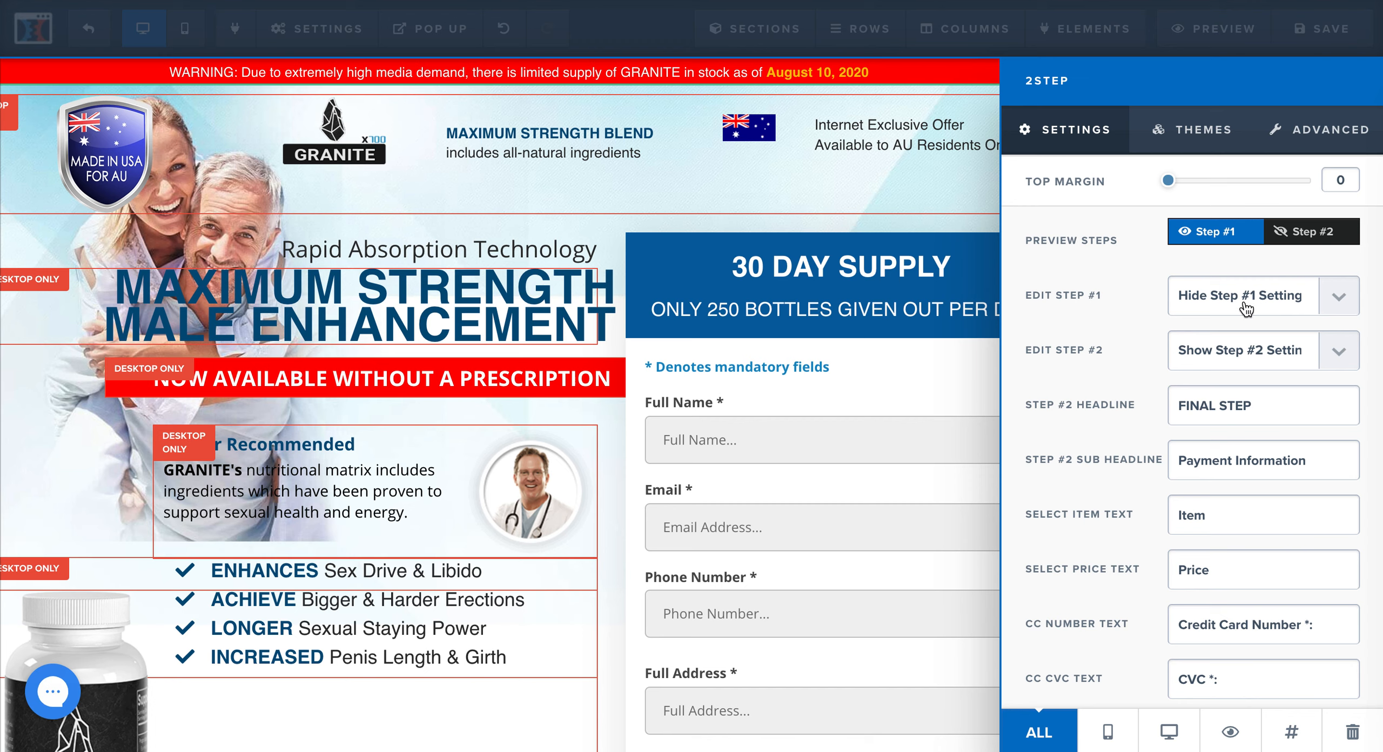
click(1234, 351)
click(1227, 335)
click(1224, 311)
click(1224, 313)
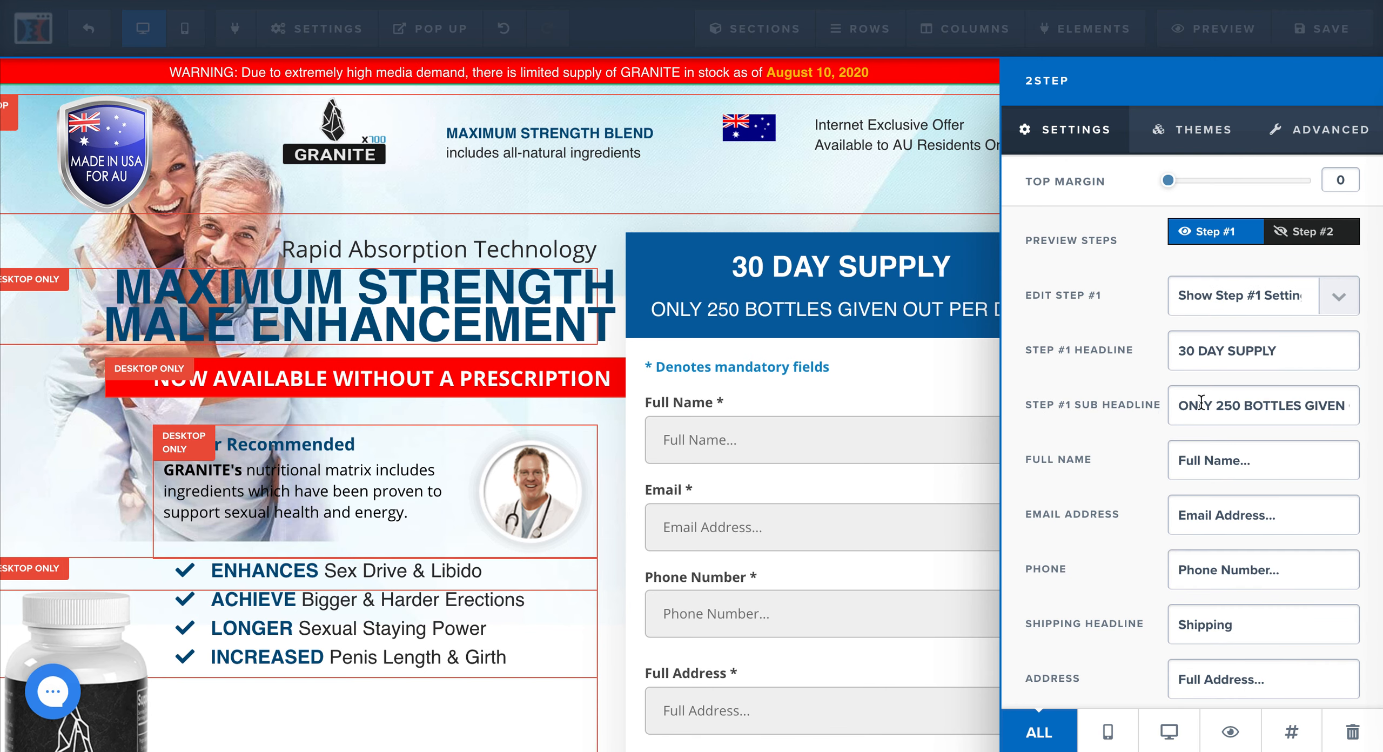
click(873, 298)
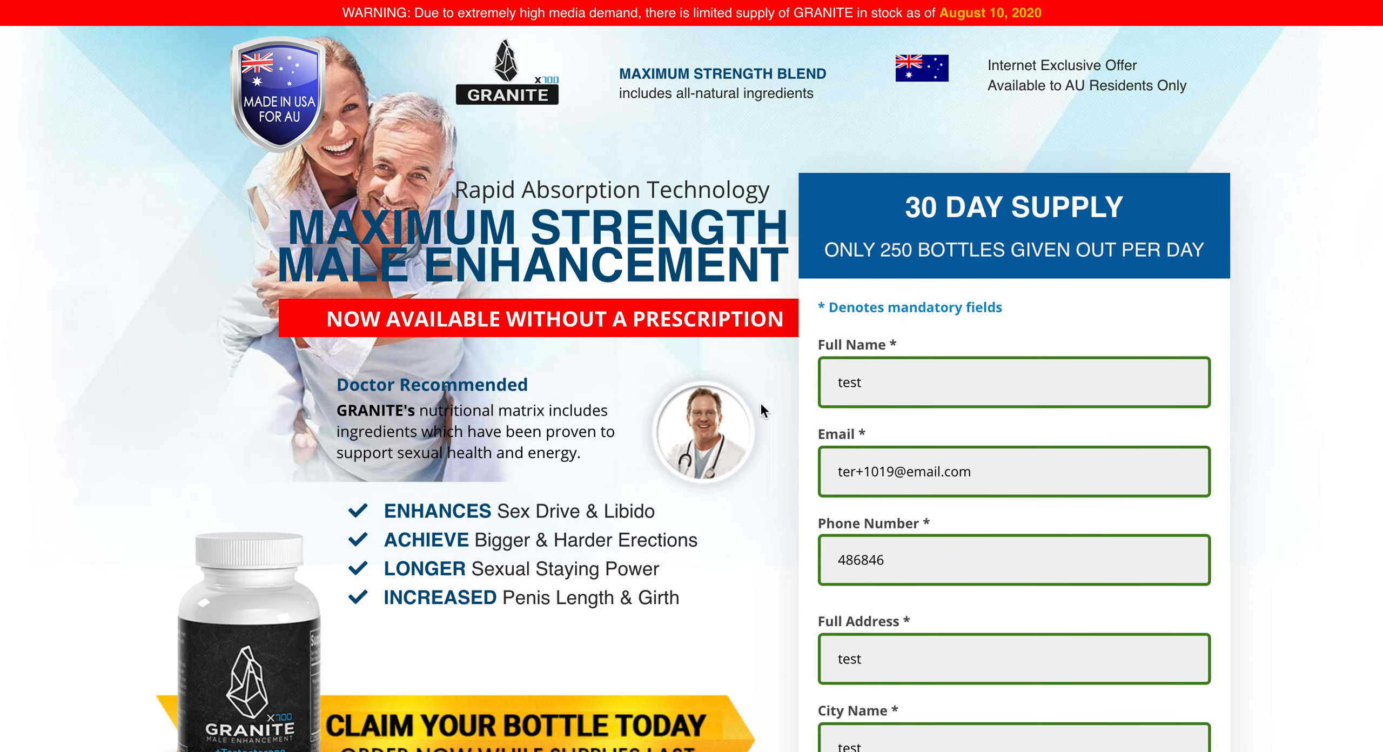
- On the live page, submit the shipping details and examine the Final Step from the package options down to the testimonials and footer
scroll(1148, 462, down, 5)
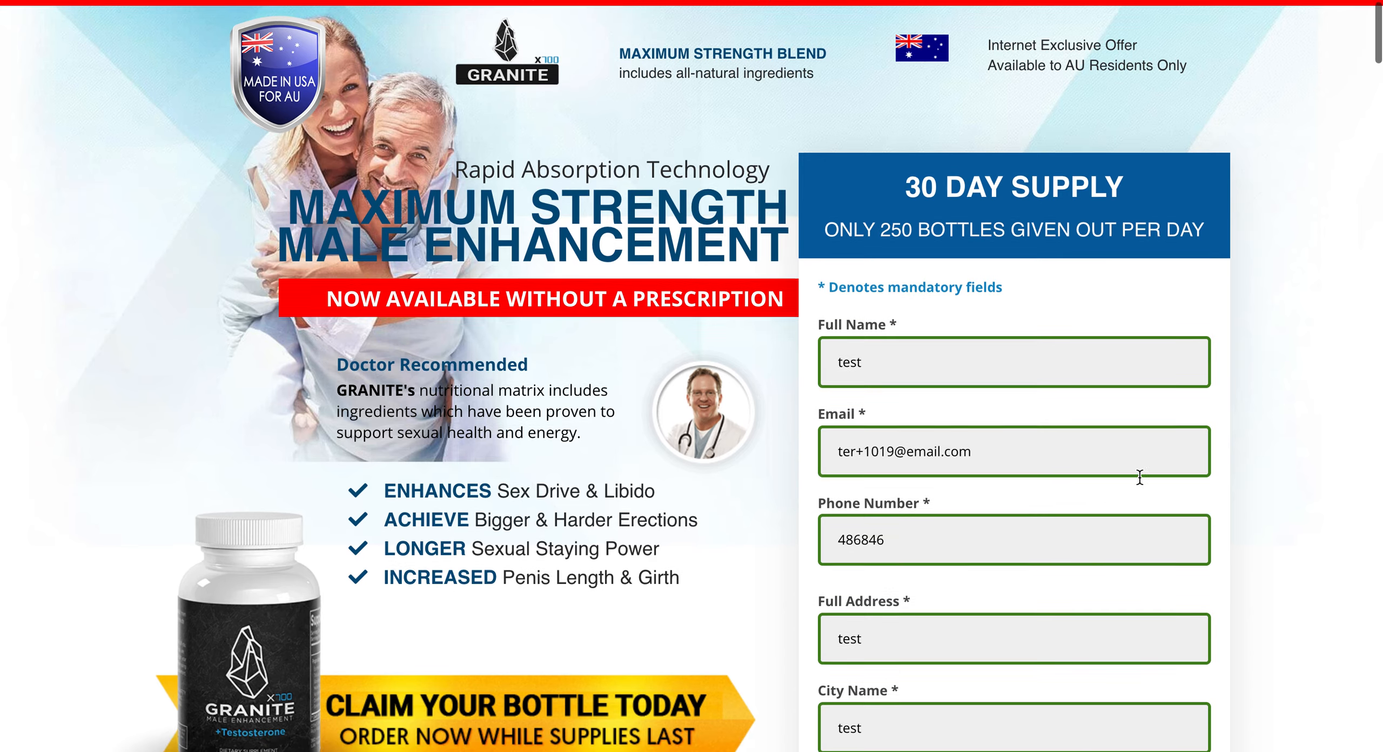
scroll(1059, 460, down, 2)
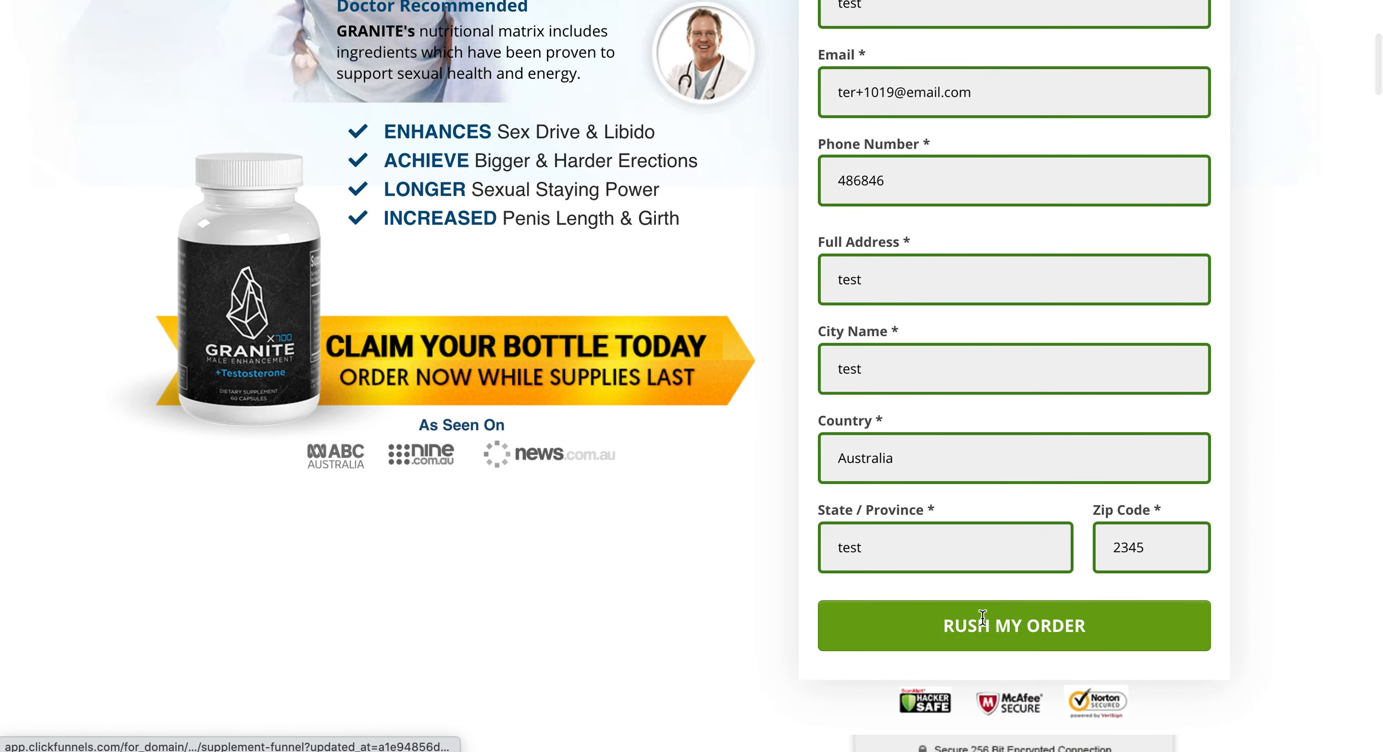
click(985, 624)
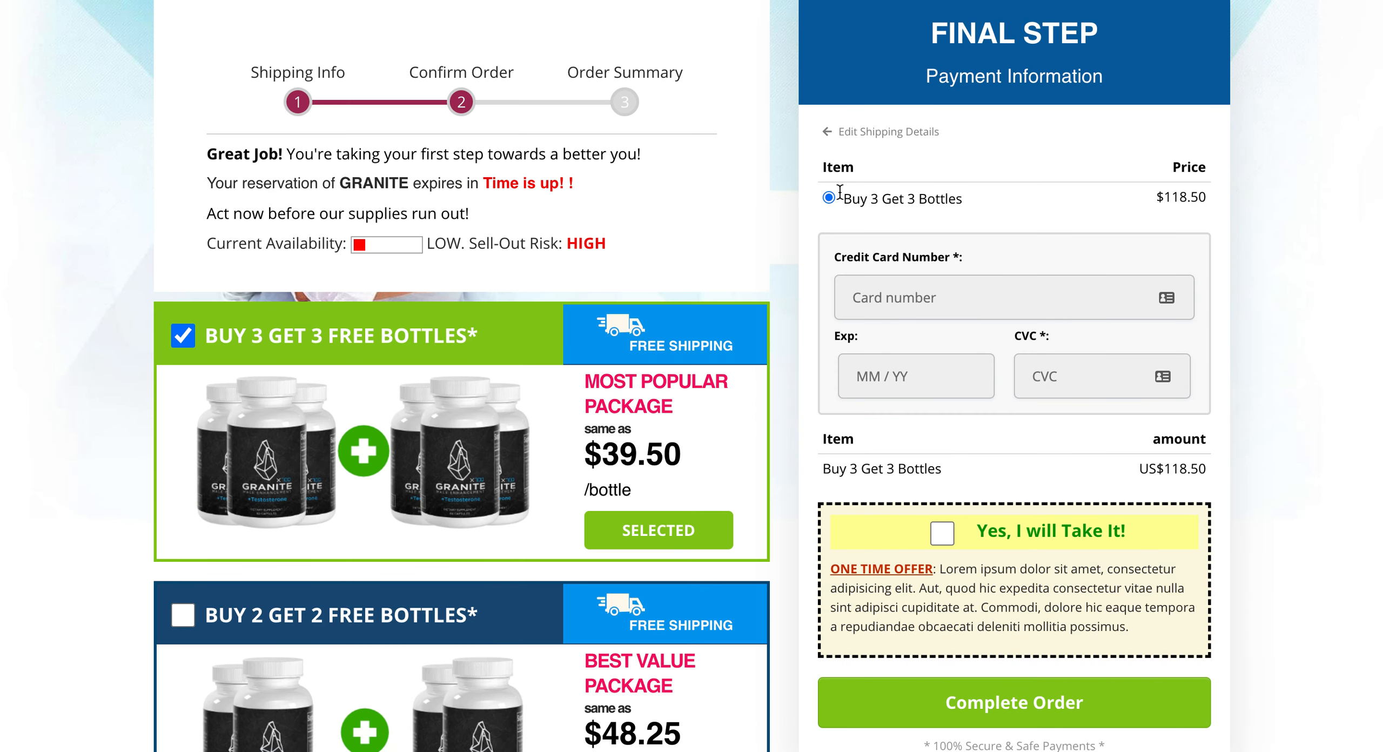
scroll(681, 211, up, 2)
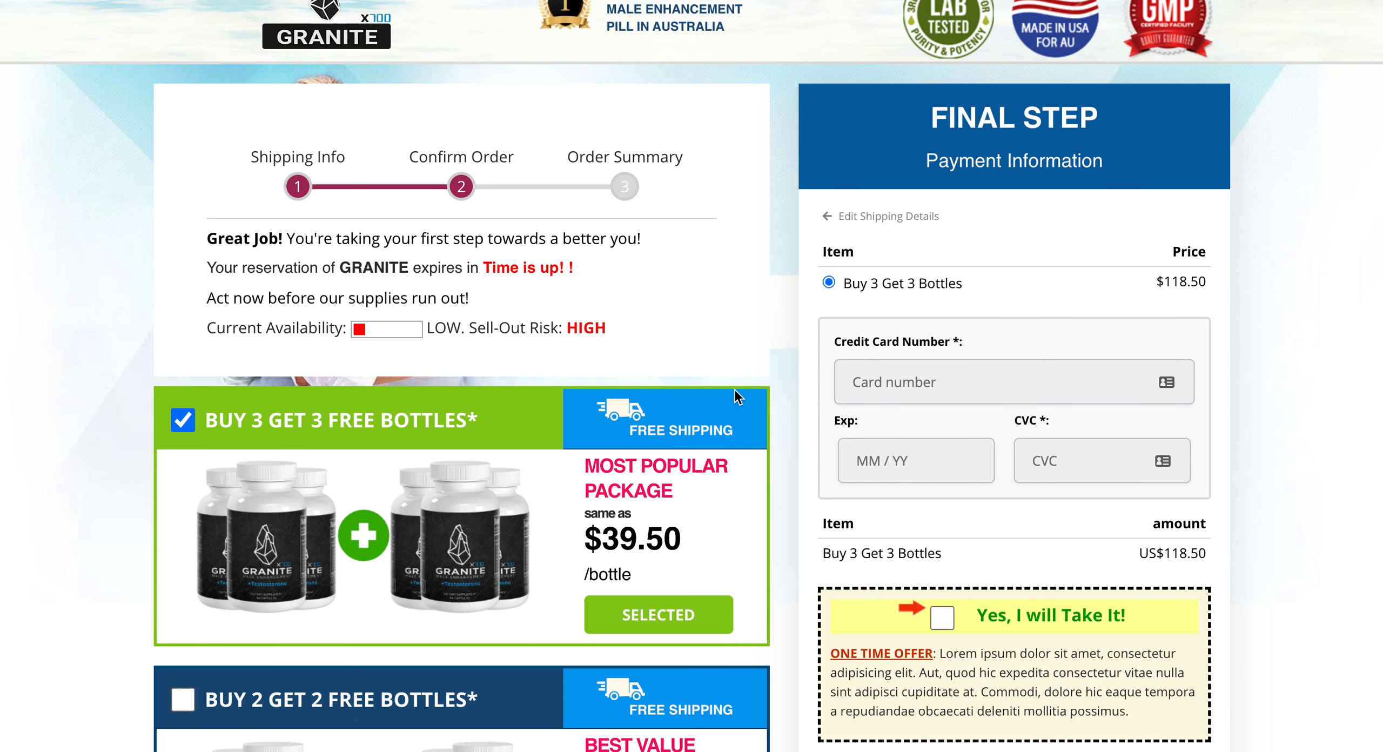
scroll(735, 389, down, 1)
scroll(733, 387, down, 6)
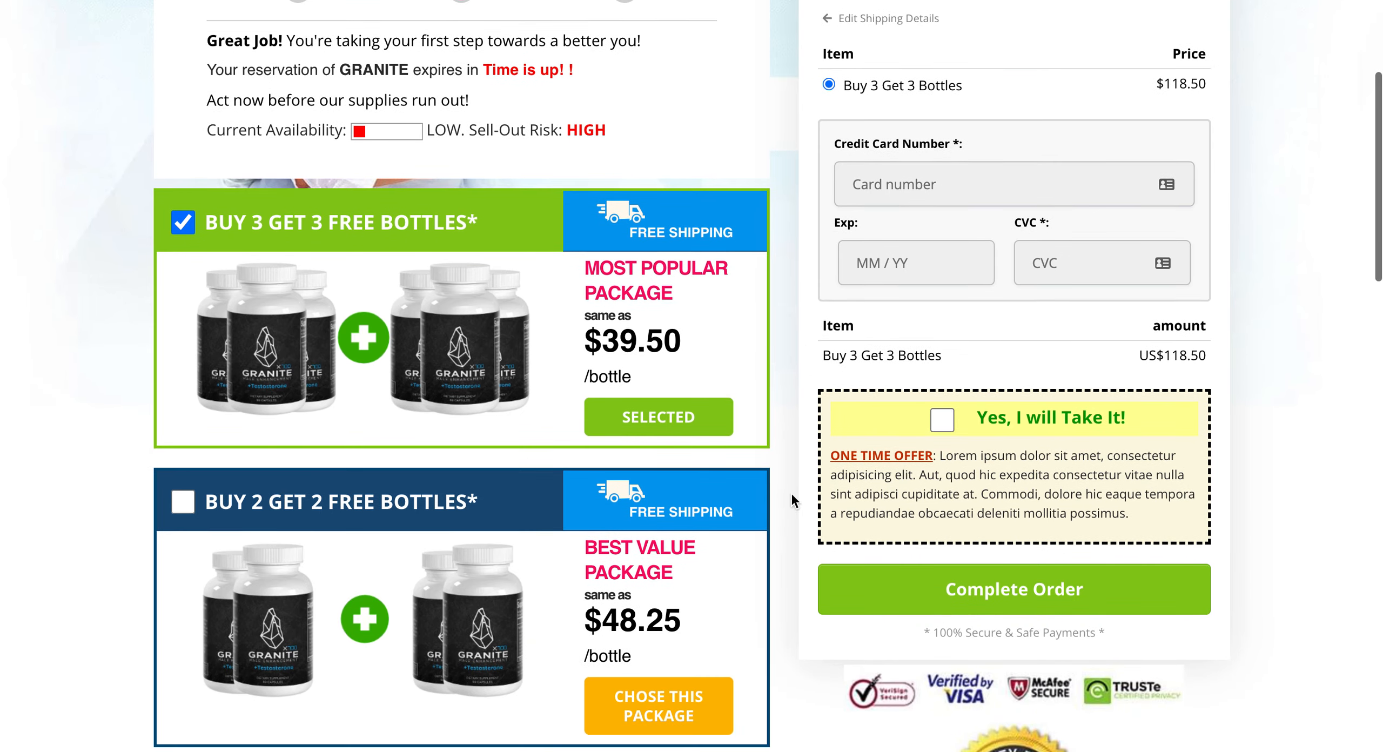
scroll(789, 499, down, 8)
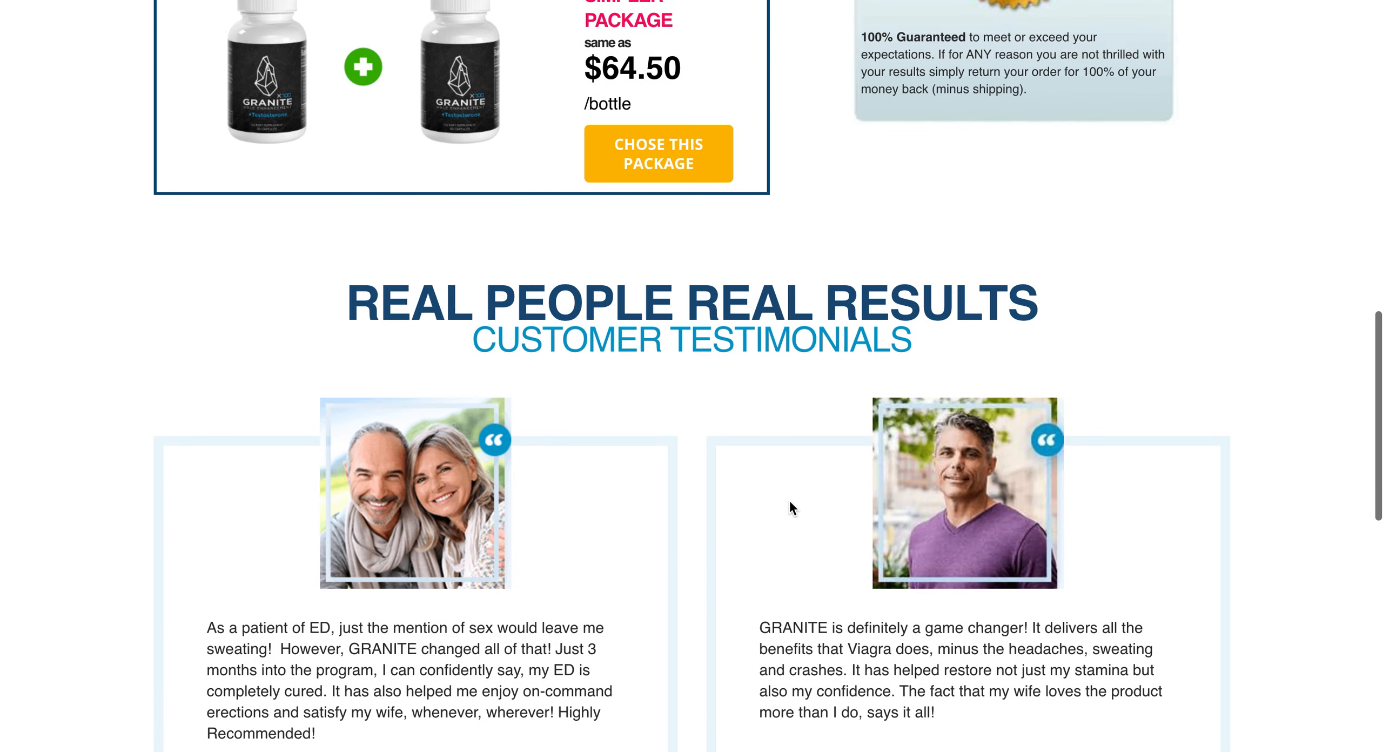
scroll(639, 554, down, 3)
scroll(884, 517, down, 9)
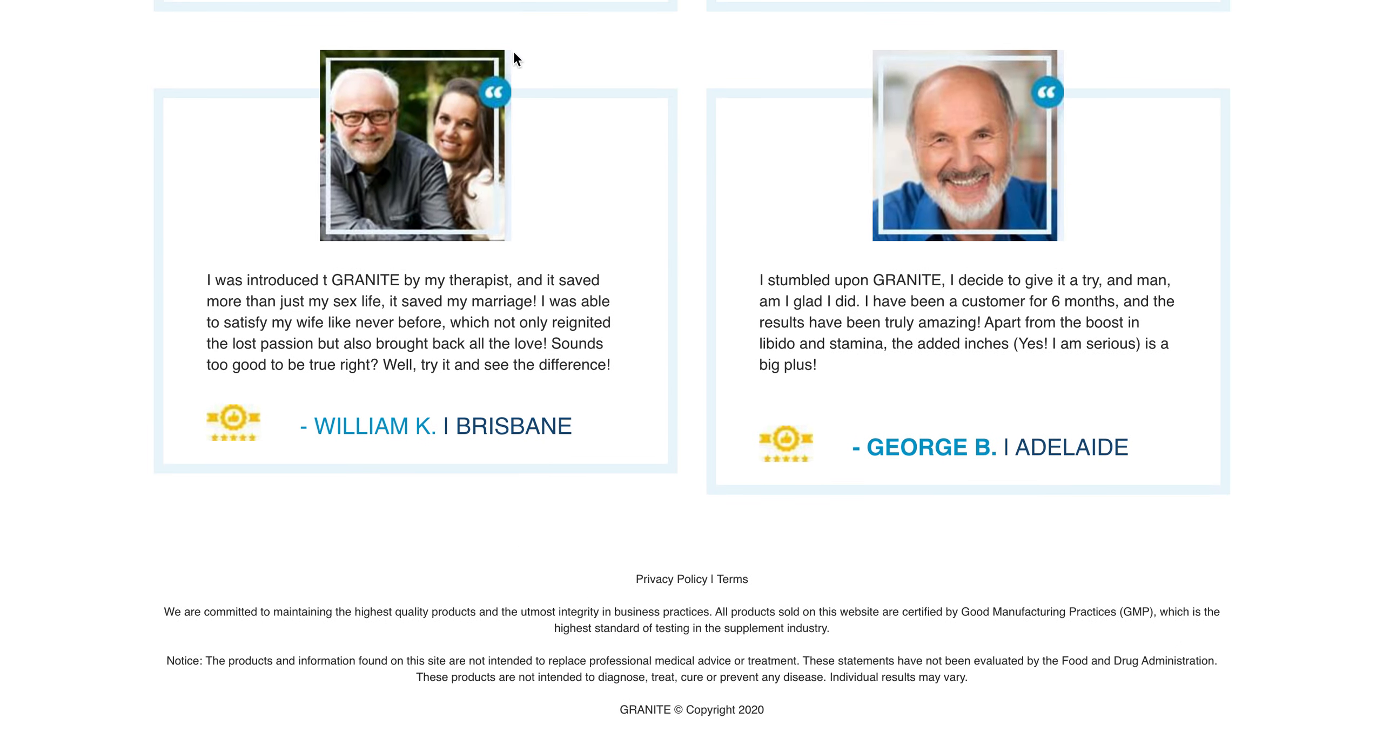
- Return to the page editor, check the CSS title of the Doctor Recommended & Patient Validated section and close its CSS info
key(ctrl+shift+Tab)
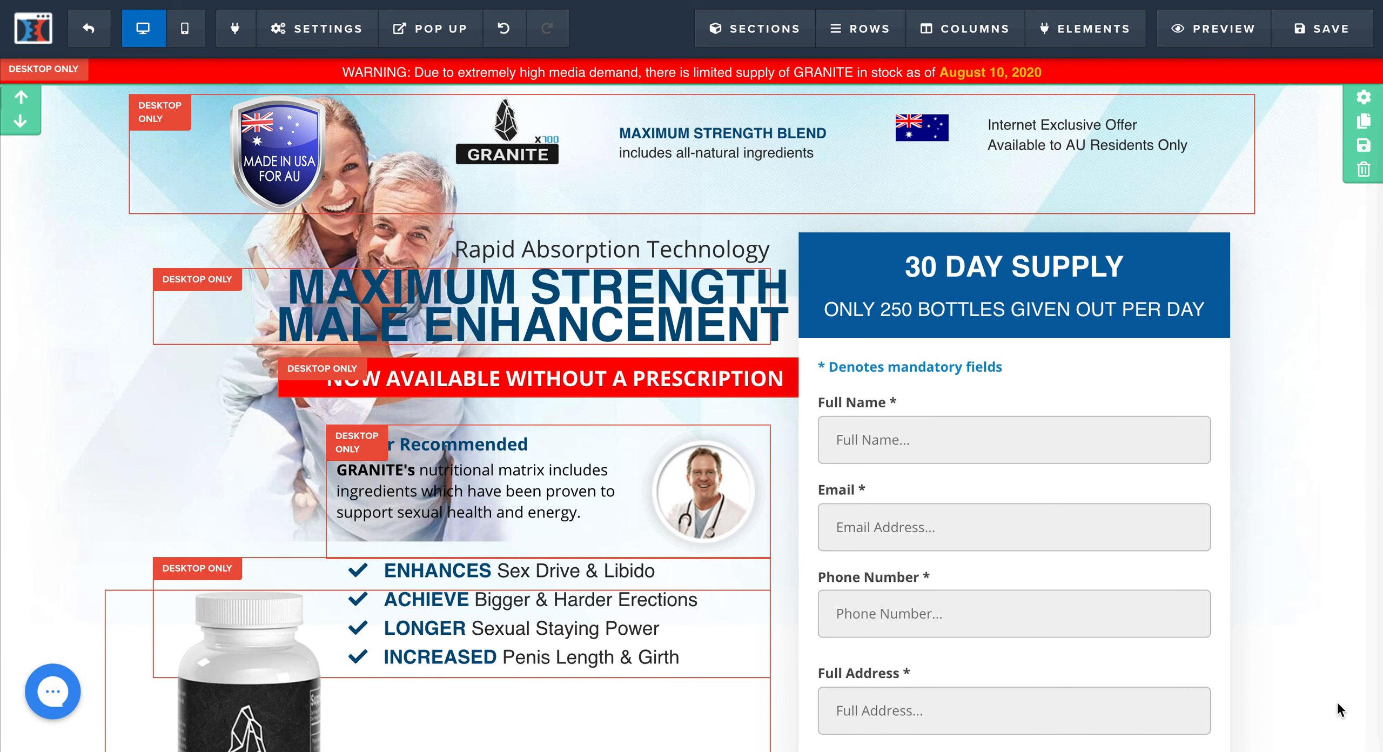
scroll(1279, 334, down, 15)
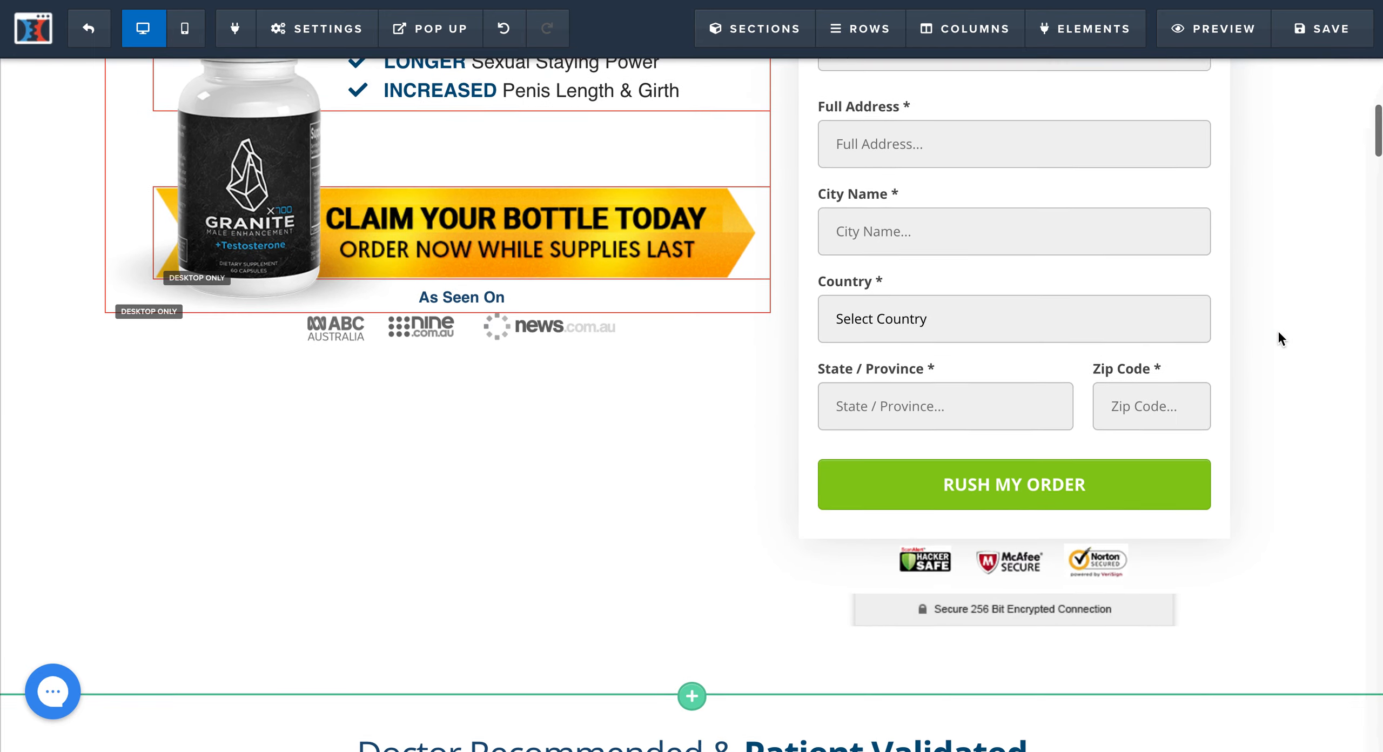
scroll(1277, 328, down, 2)
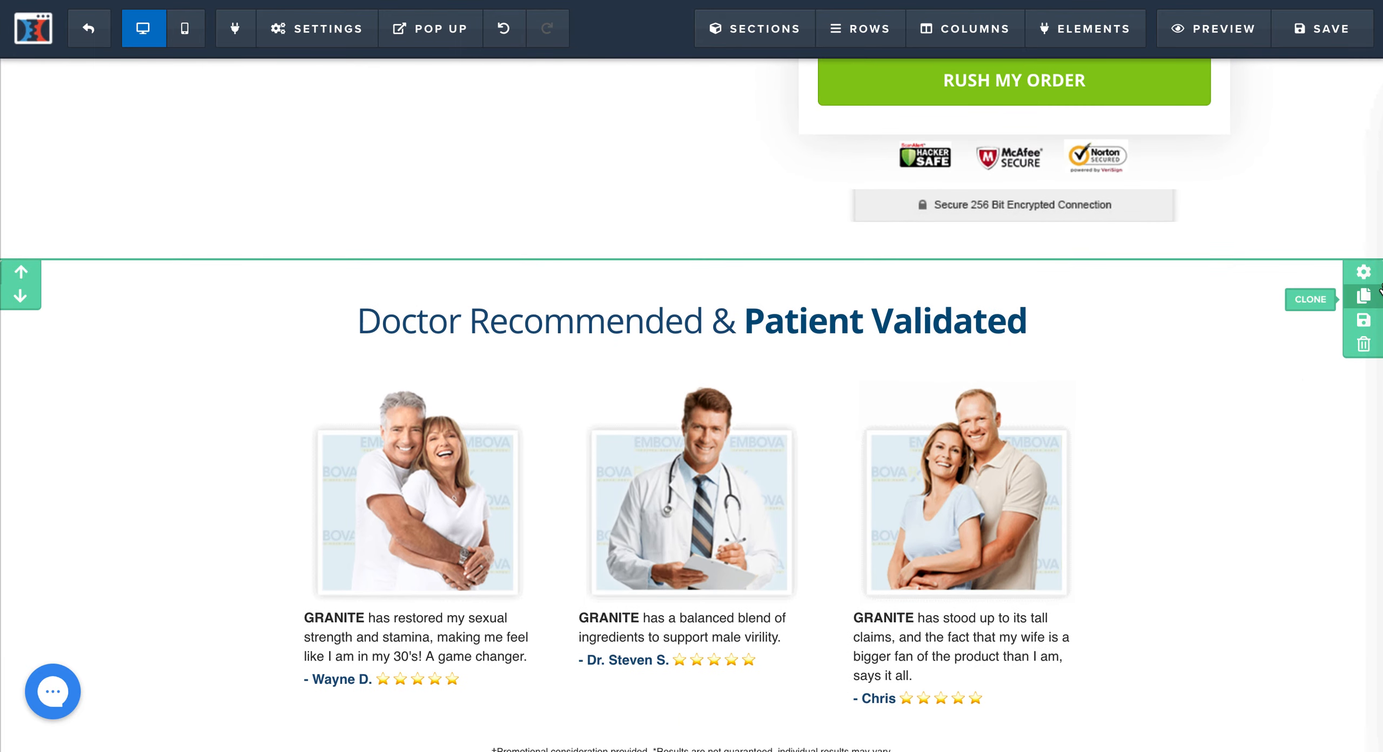
click(1364, 272)
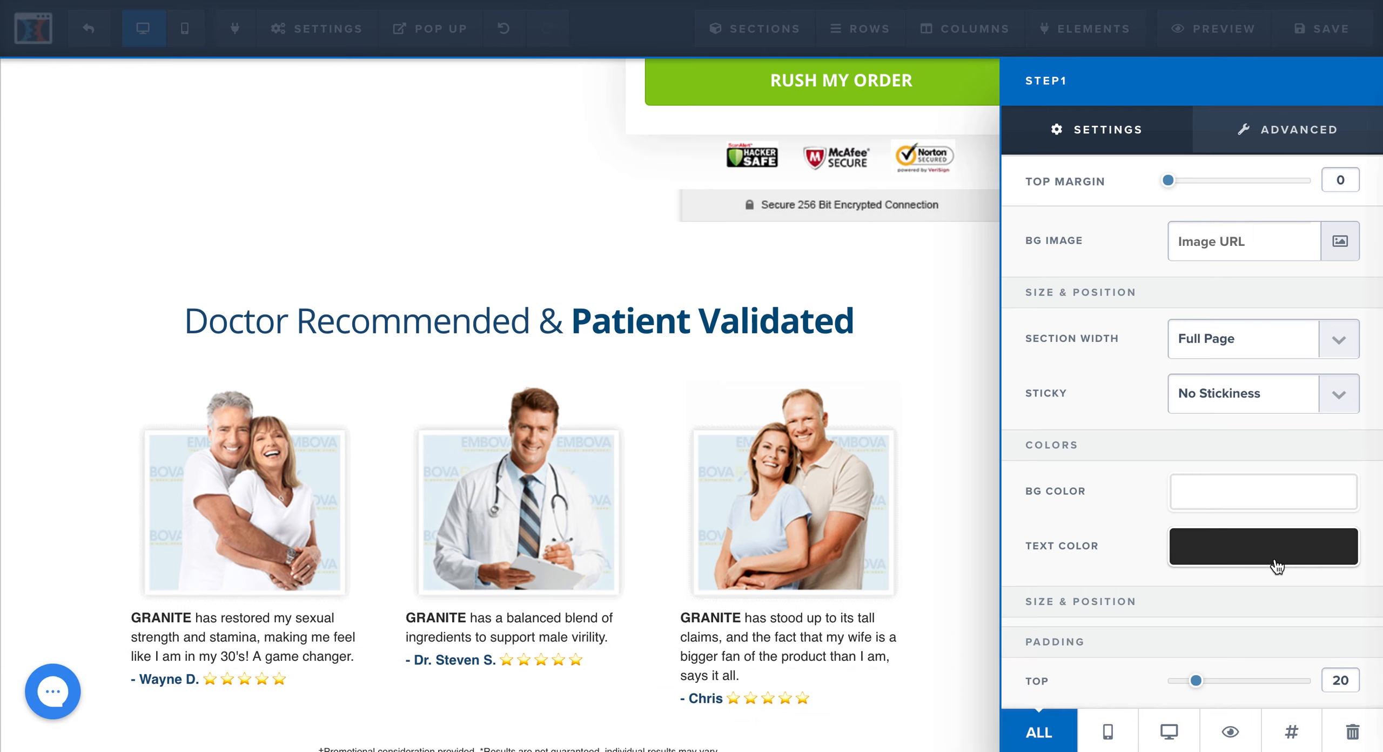
click(1289, 734)
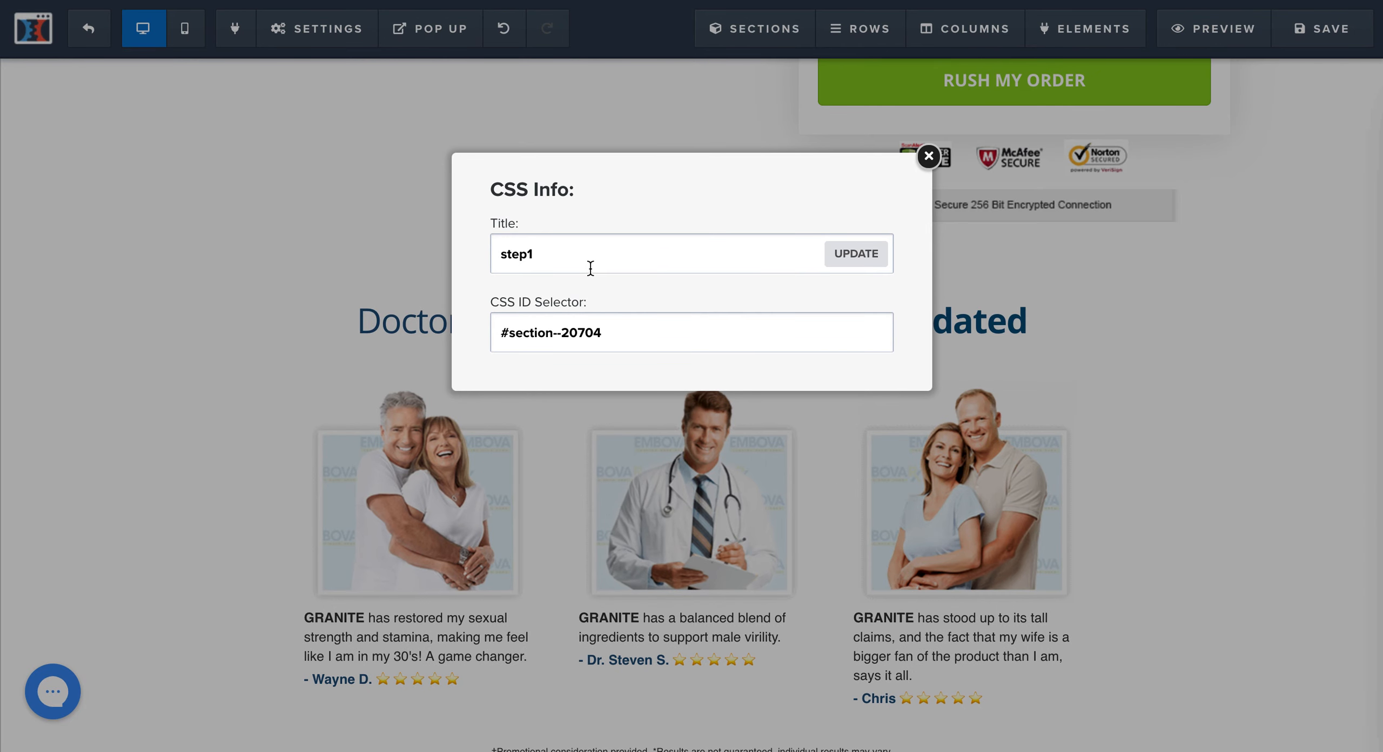
click(928, 157)
- Check the title of the Decline in Sexual Health section in its settings and close them
scroll(1344, 351, down, 8)
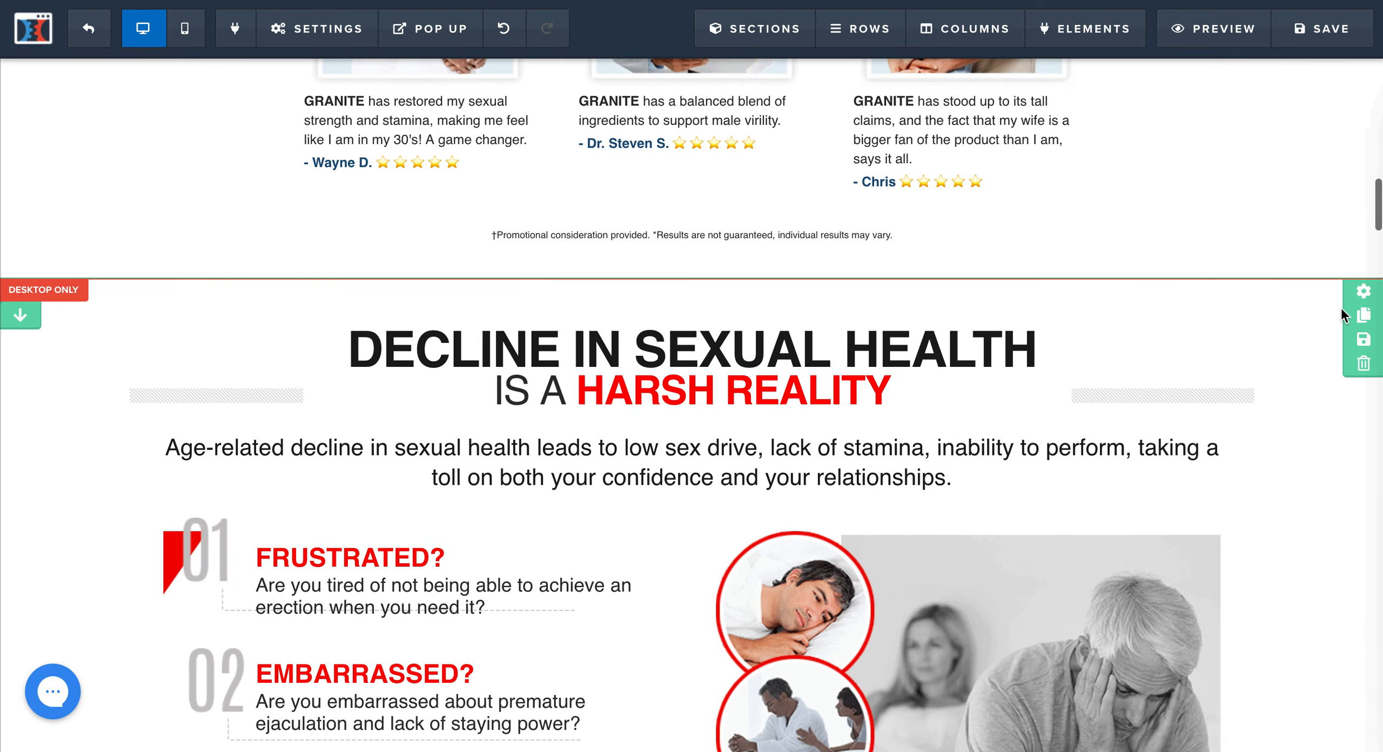
click(1366, 299)
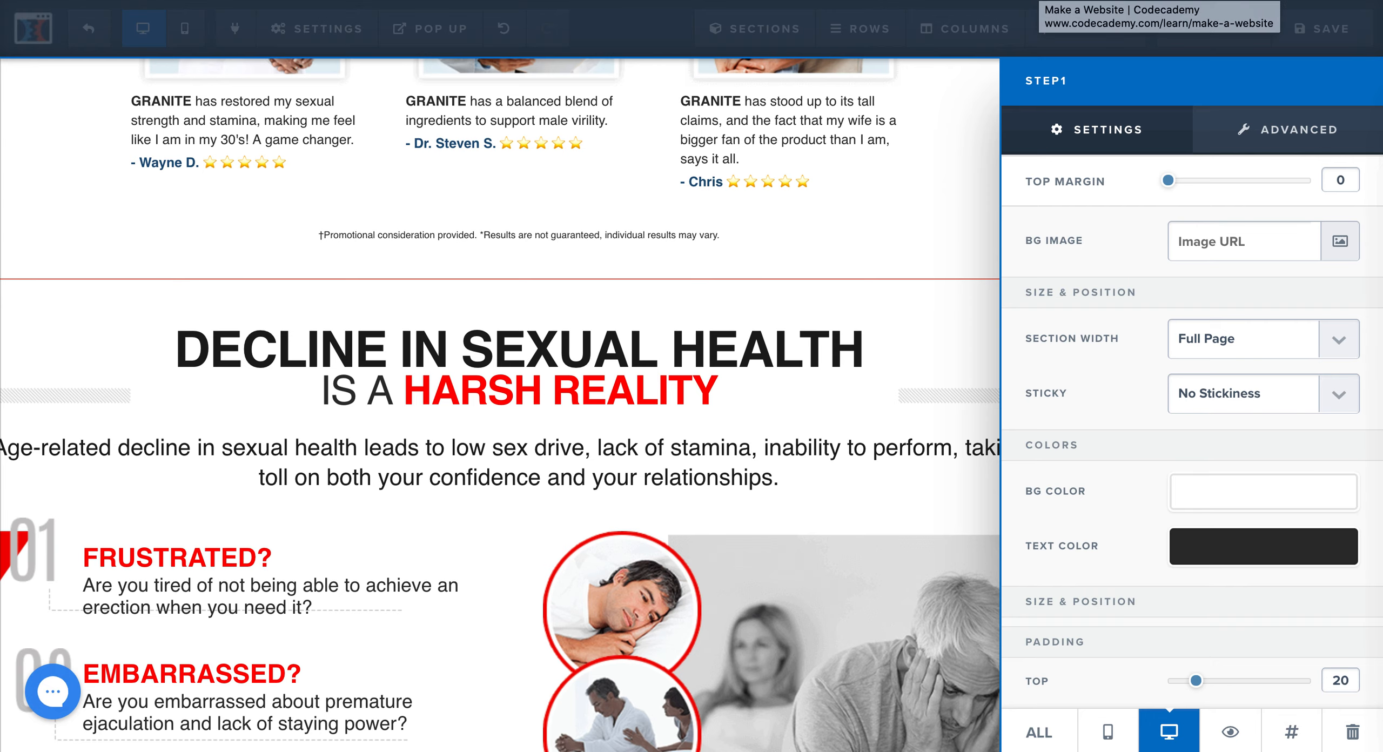
click(954, 284)
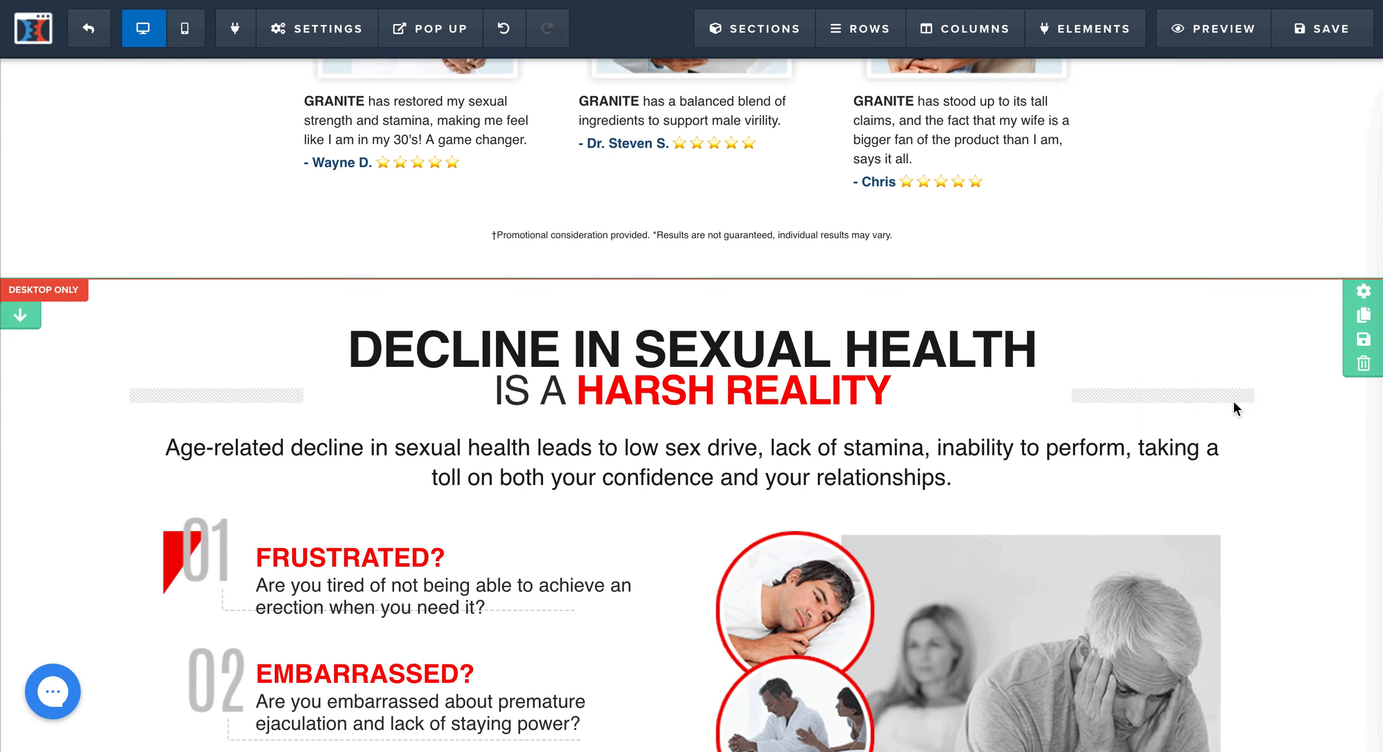
- Look through the remaining sales sections in the editor, from the Male Enhancement System section down to Customer Testimonials
scroll(1343, 539, down, 12)
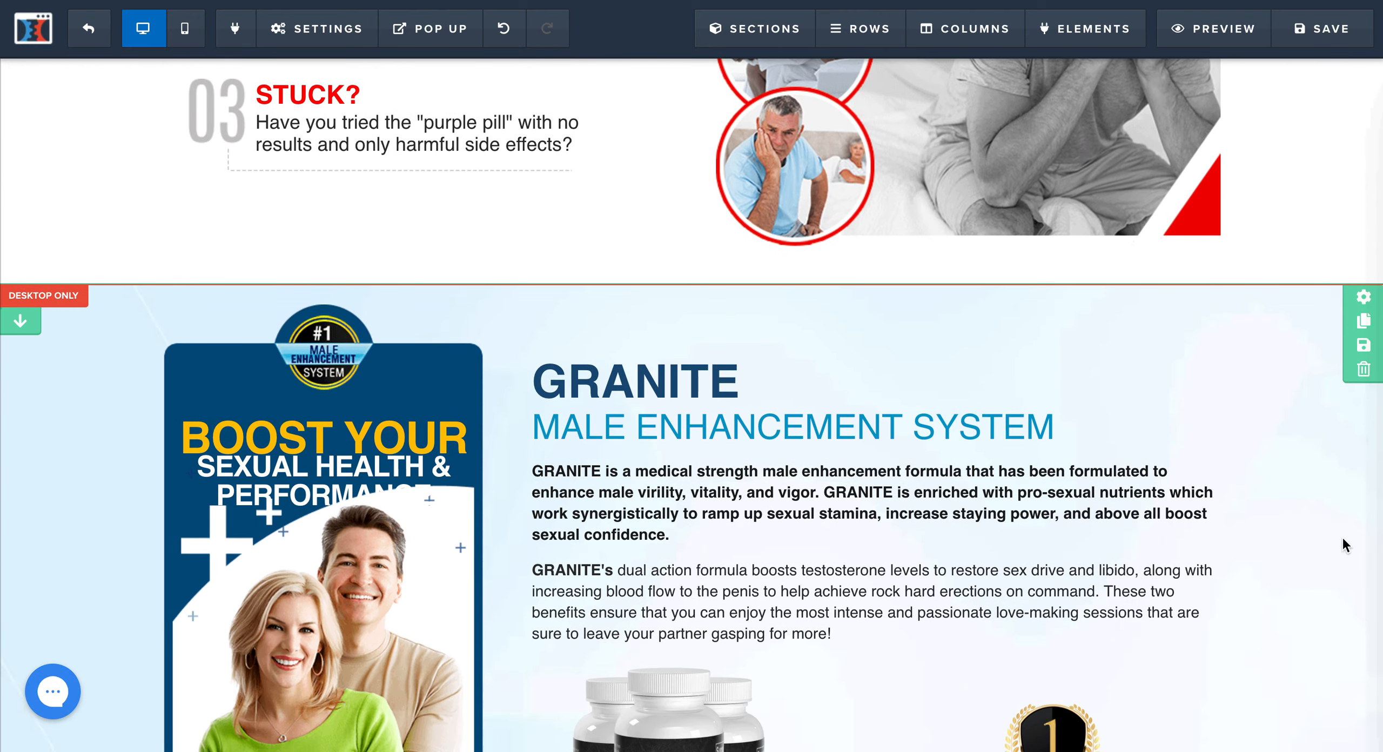
scroll(1314, 475, down, 5)
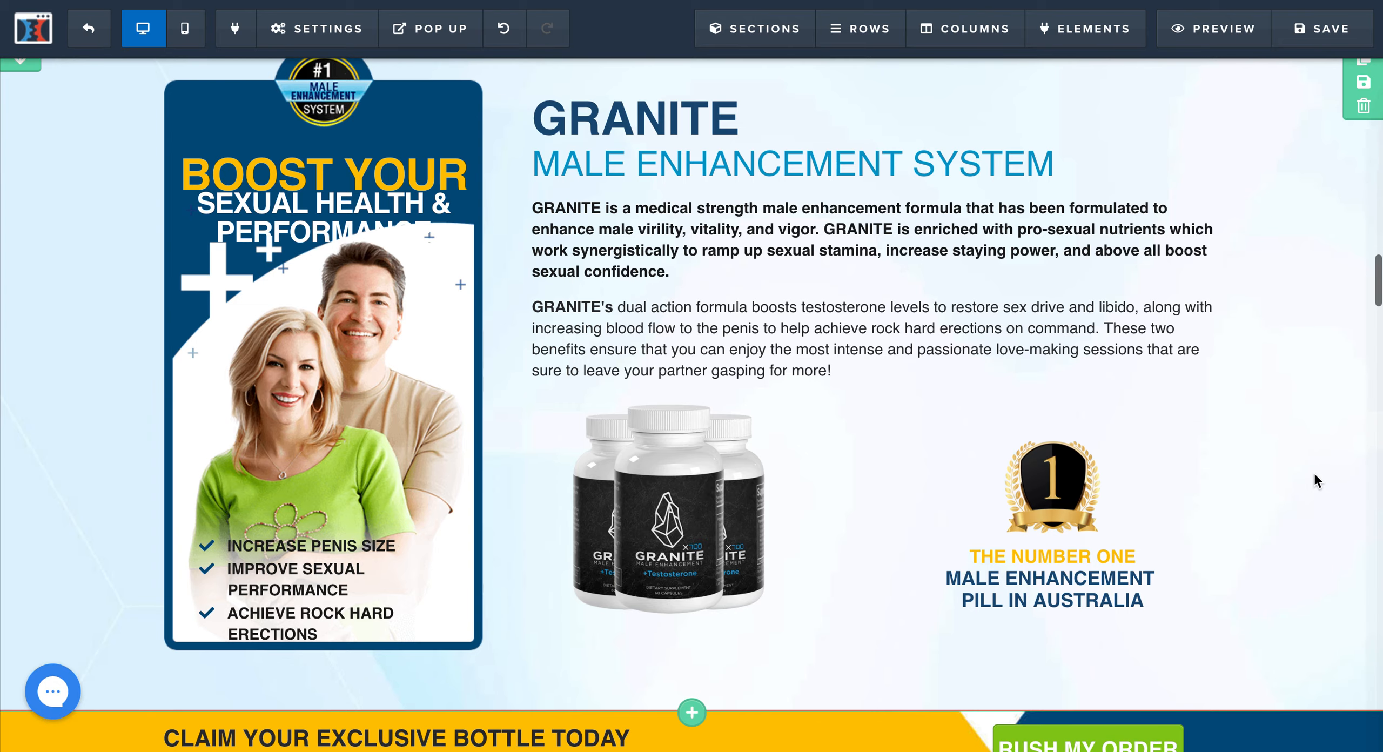
scroll(1325, 577, down, 4)
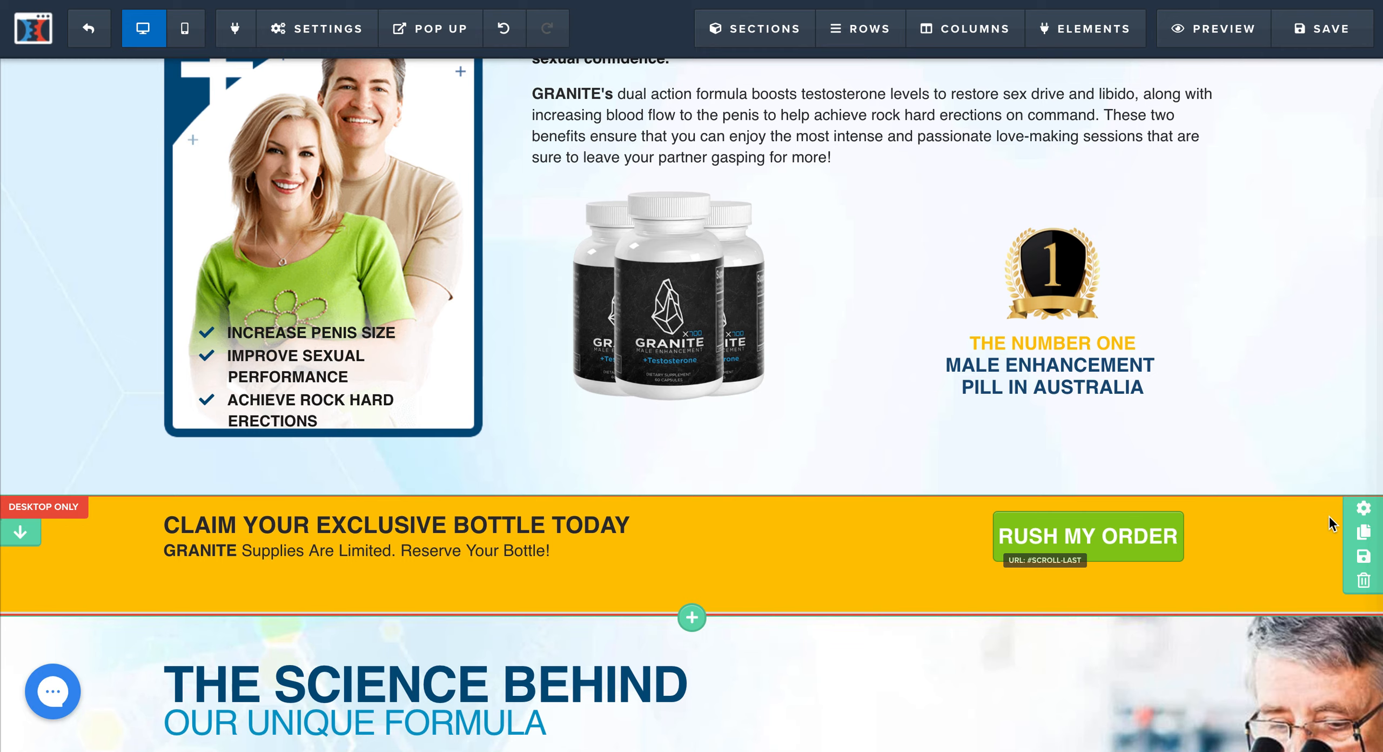
scroll(1327, 695, down, 12)
scroll(1303, 632, down, 20)
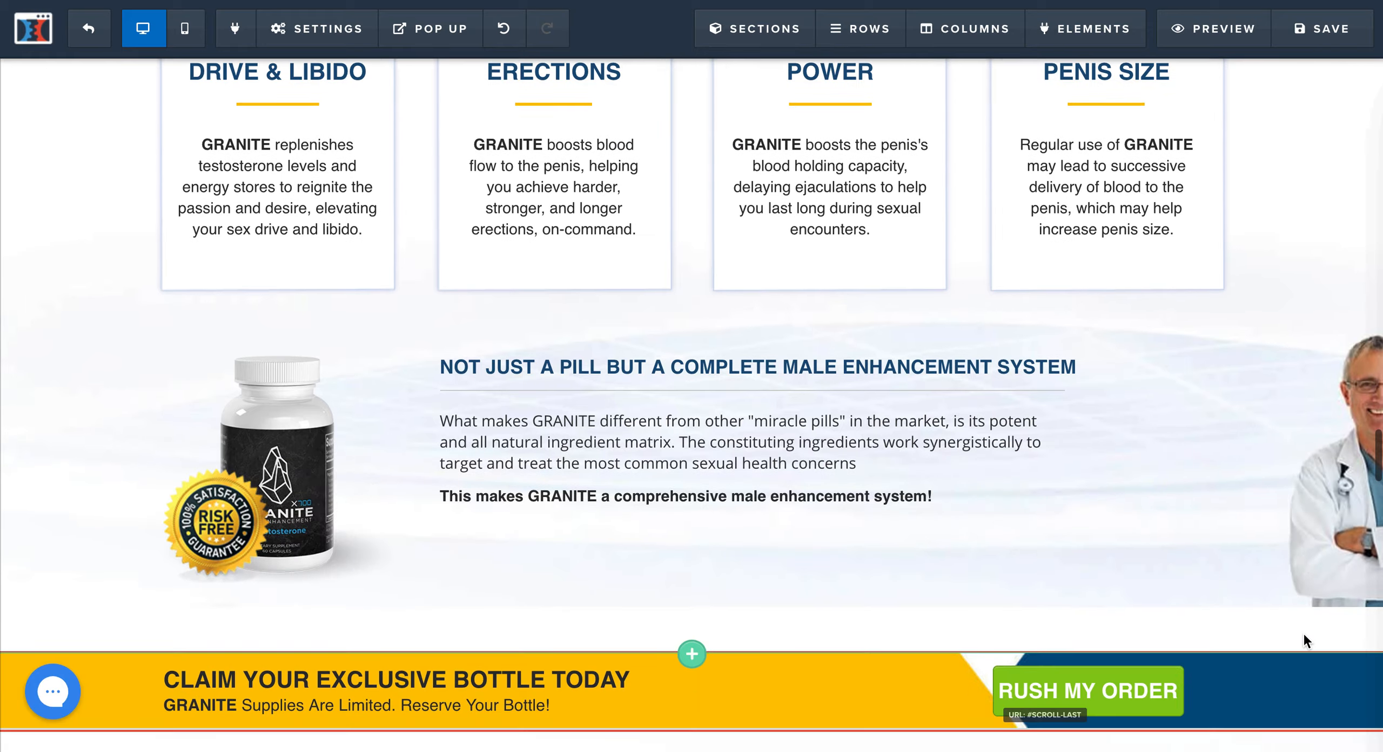
scroll(1304, 640, down, 20)
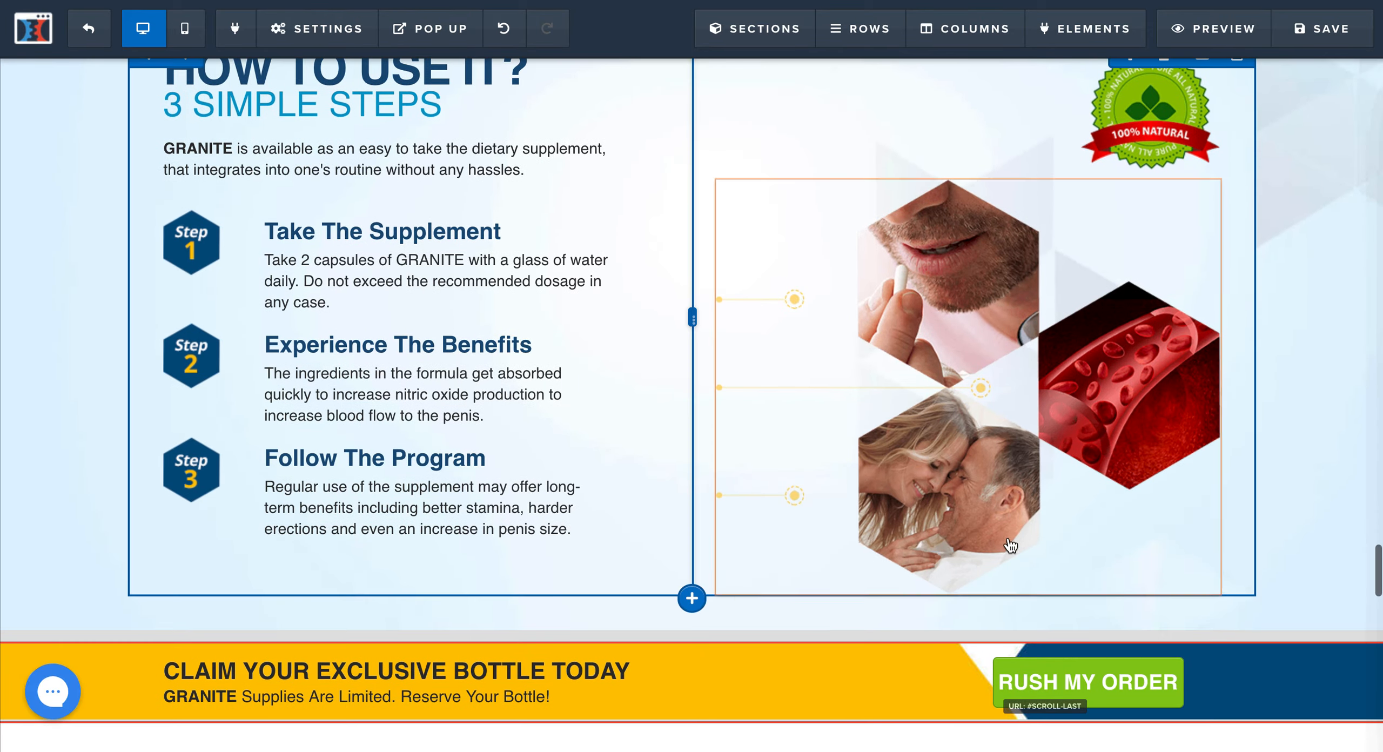
scroll(1342, 477, down, 11)
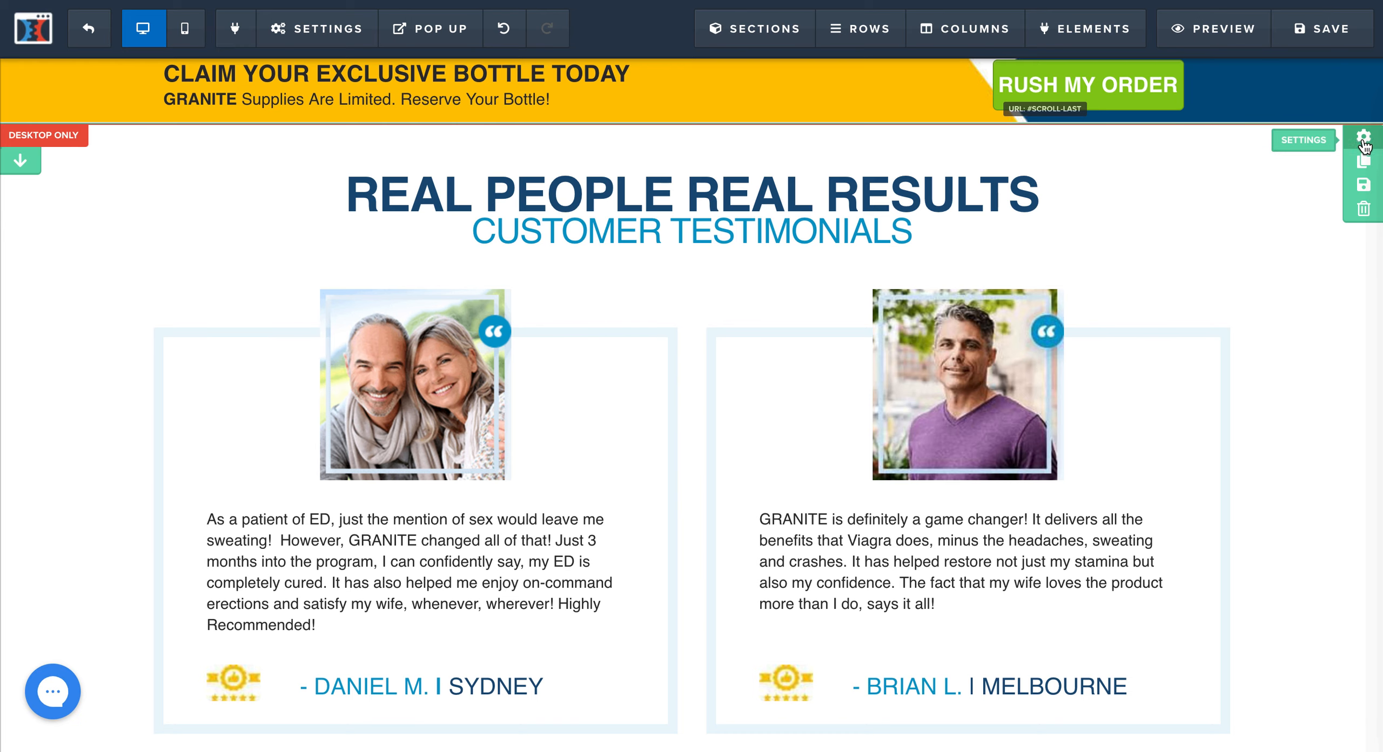
- Check the CSS title of the Customer Testimonials section and close its CSS info
click(1364, 138)
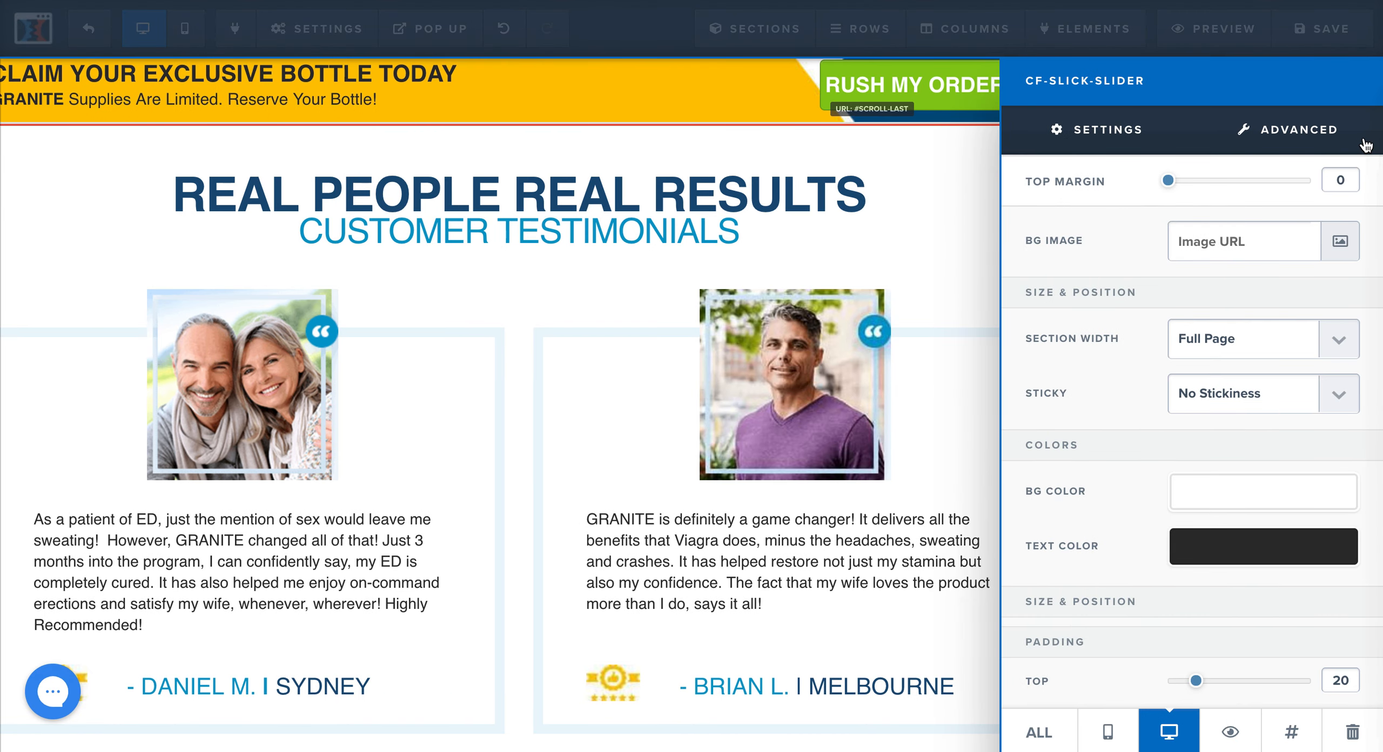
click(961, 280)
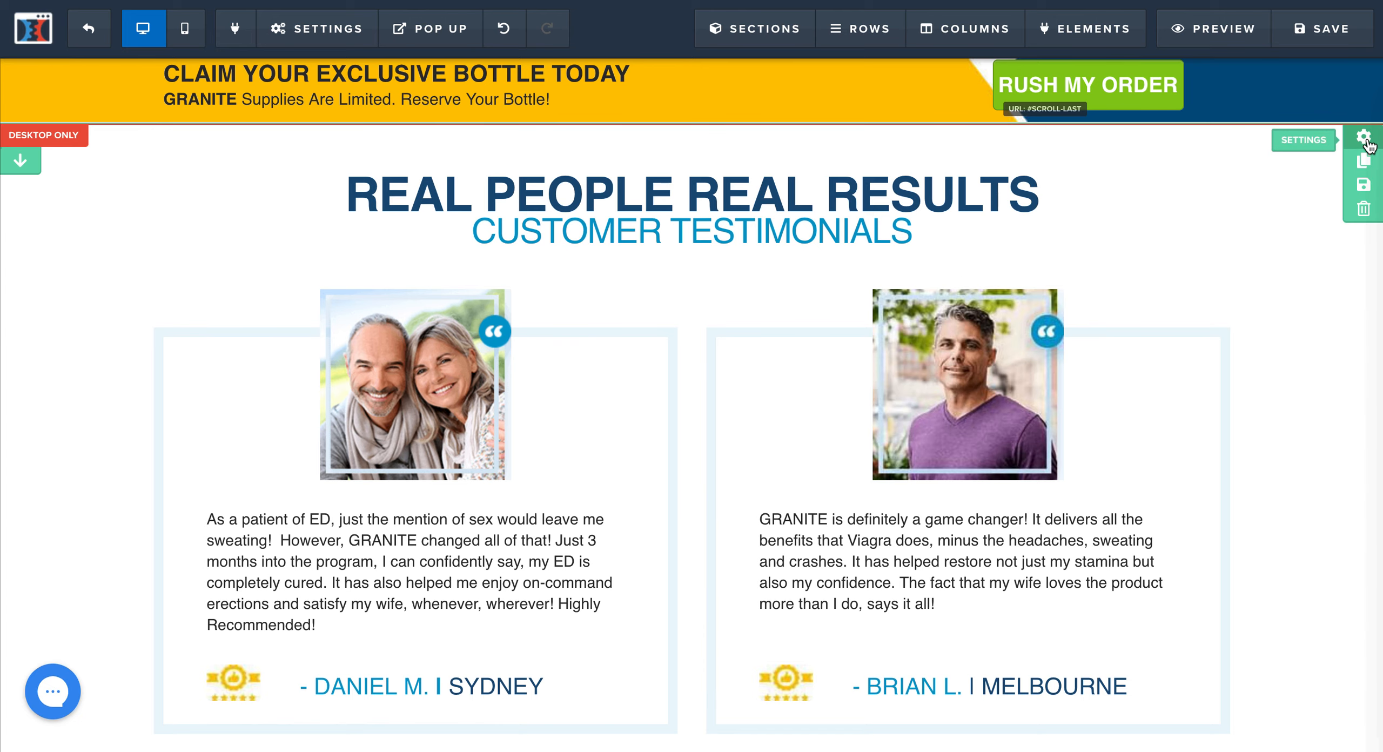
click(1363, 138)
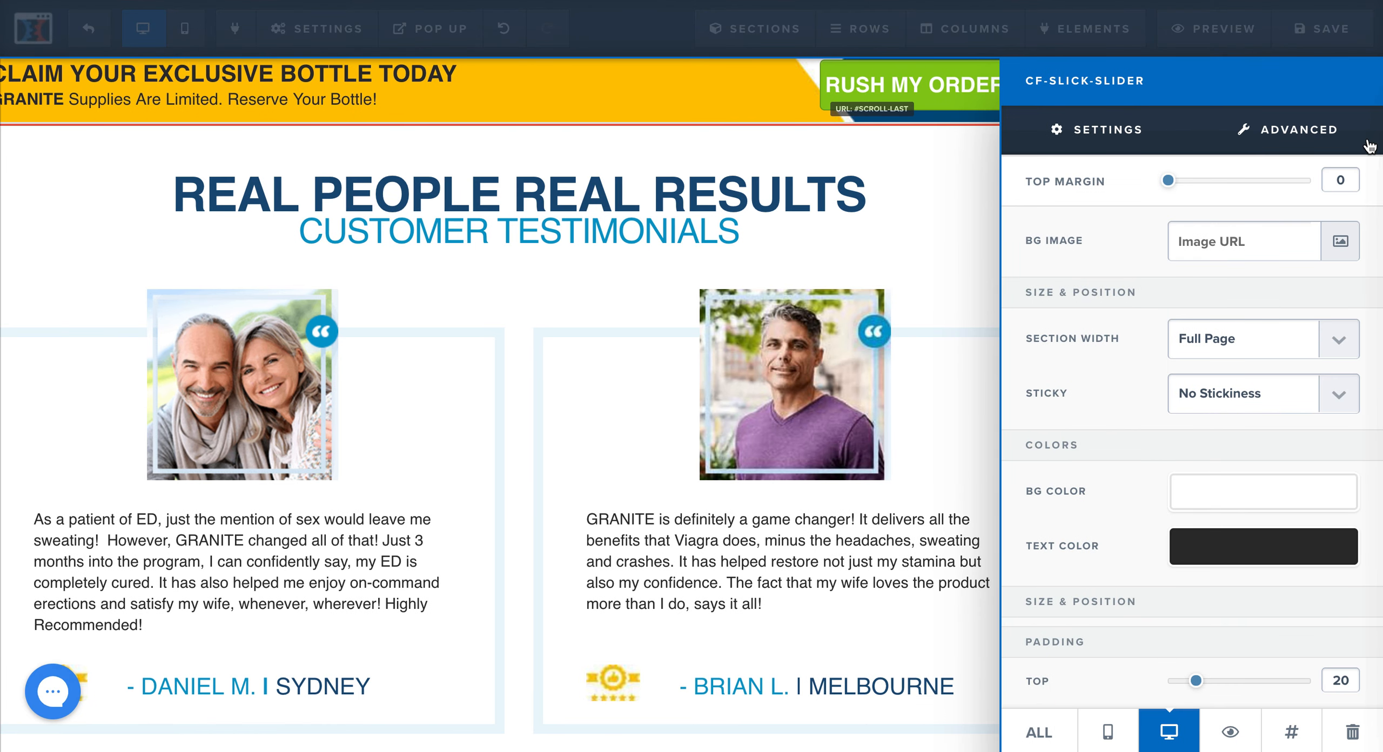
click(955, 269)
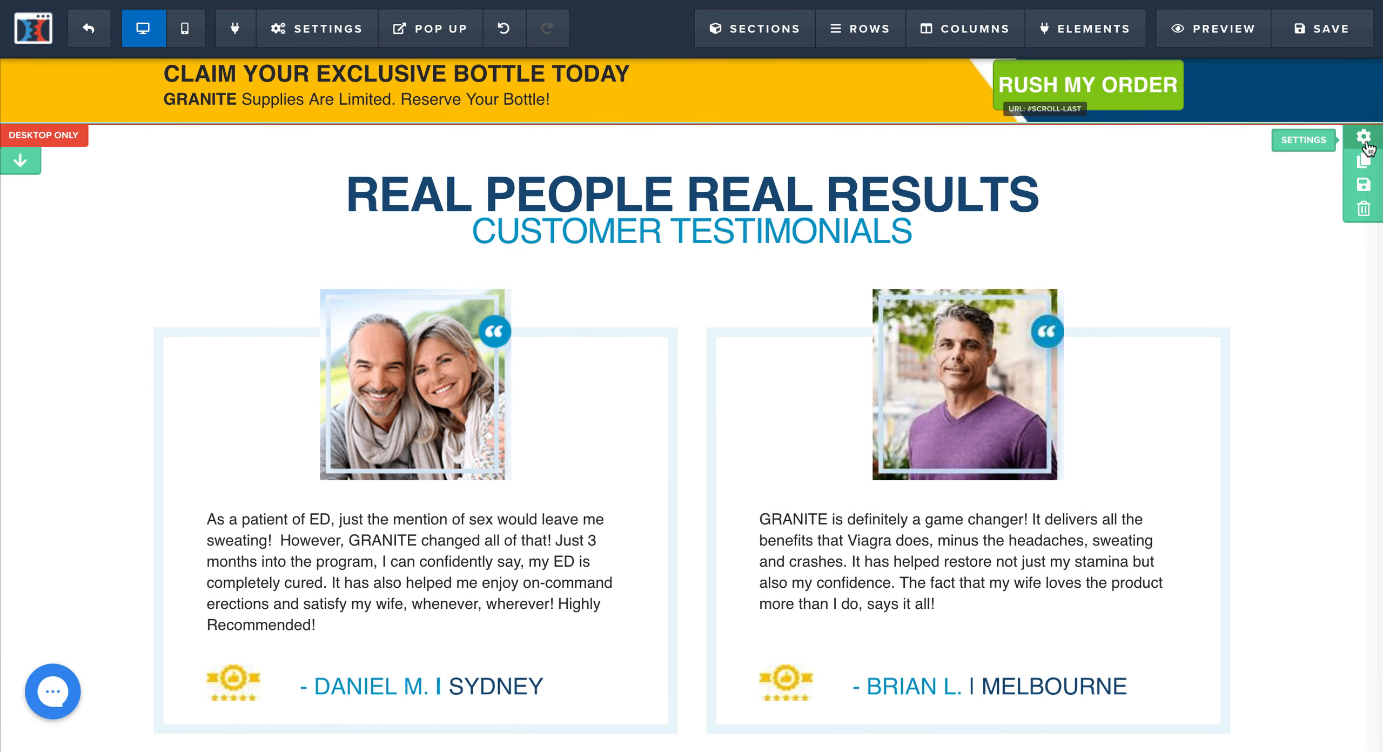
click(1365, 139)
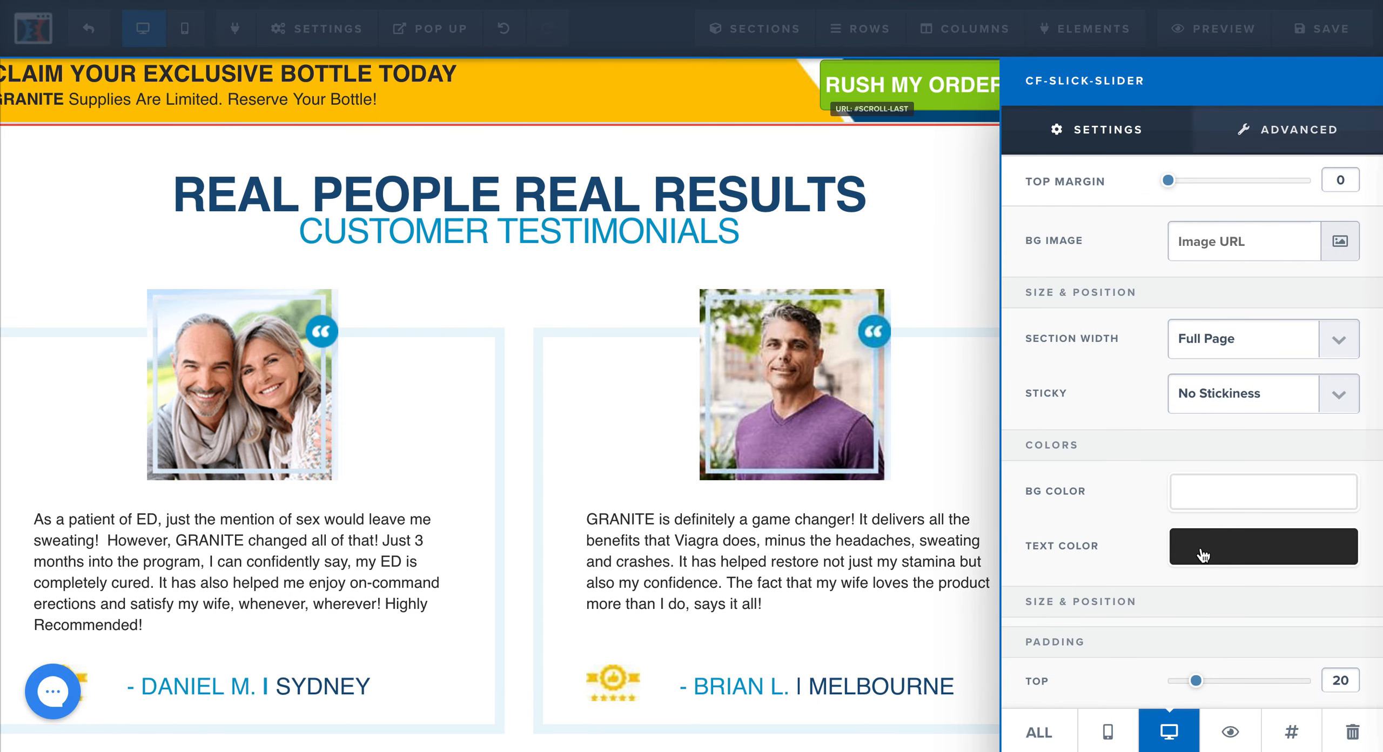
click(1291, 732)
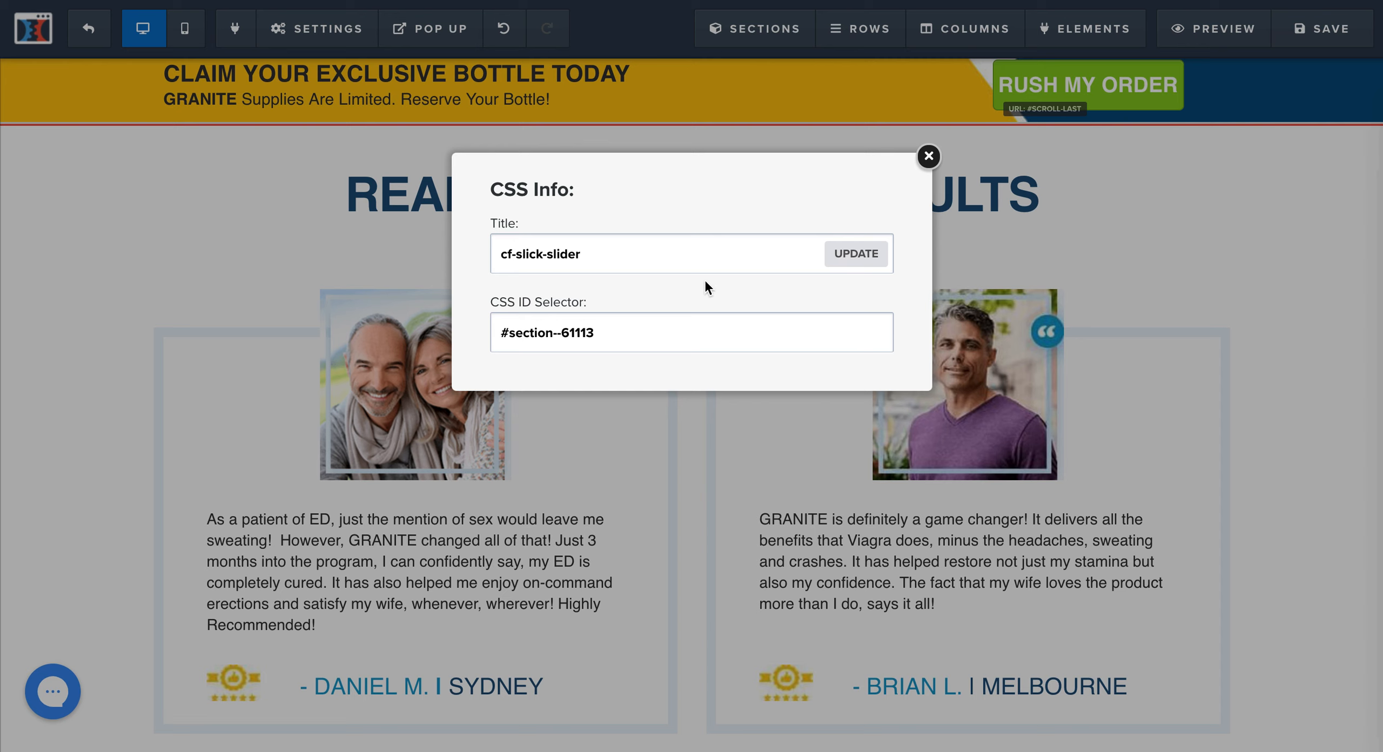
click(929, 156)
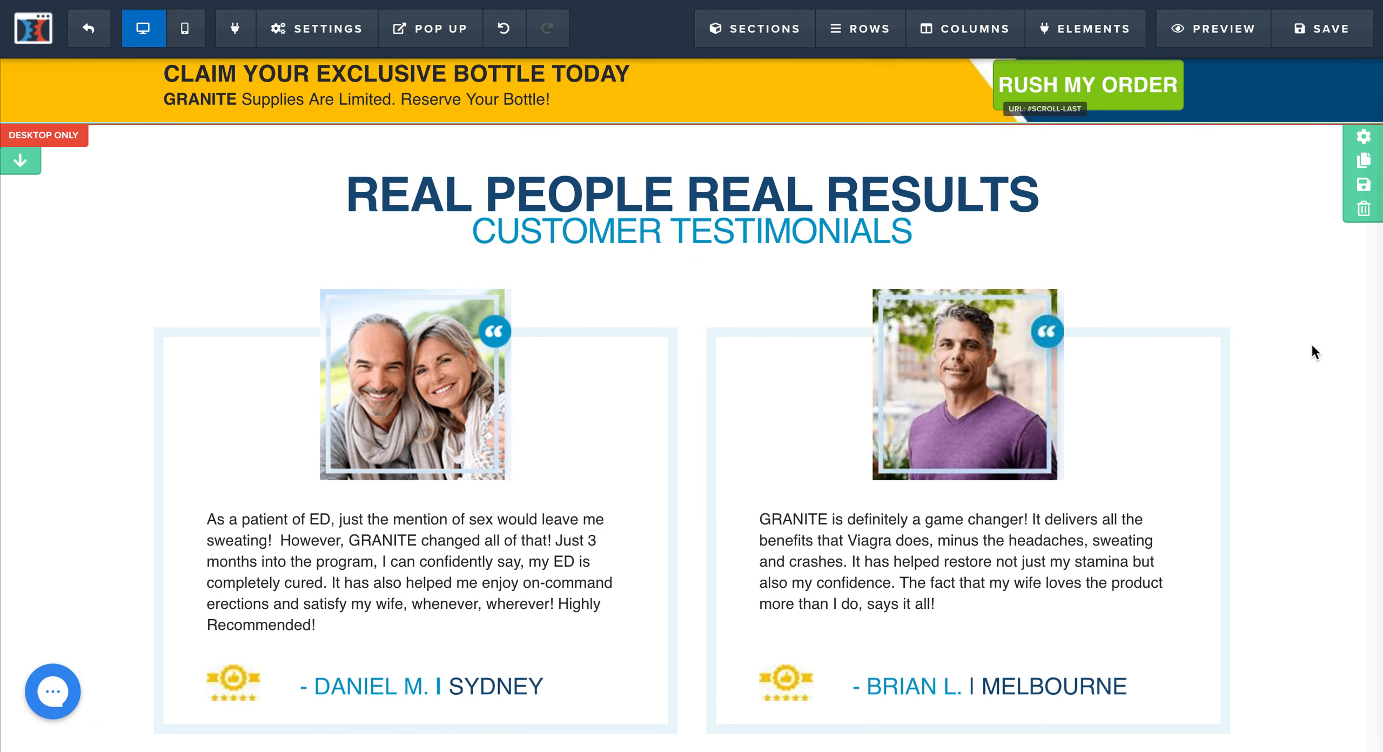
- Compare the testimonials on the live Final Step page with the end of the testimonials section in the editor
scroll(1288, 425, down, 15)
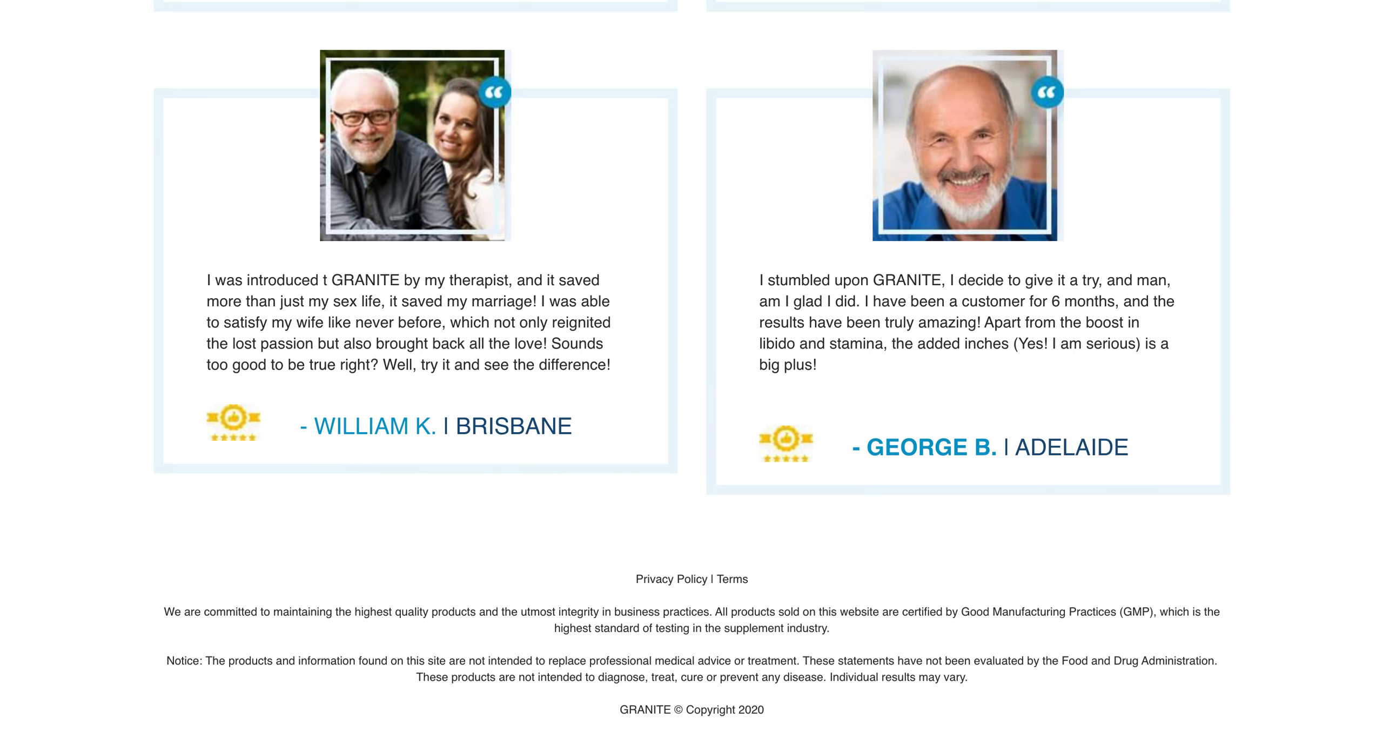
scroll(713, 482, up, 10)
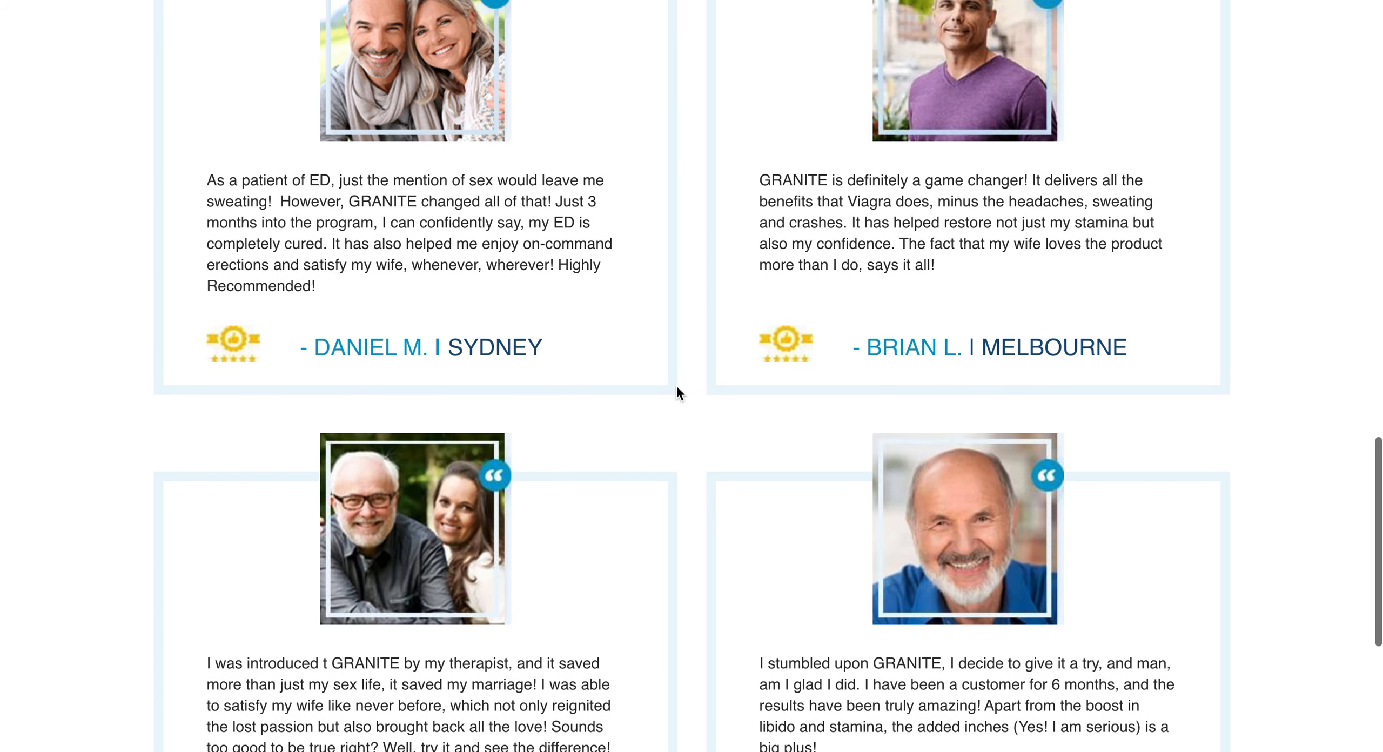
scroll(677, 391, up, 7)
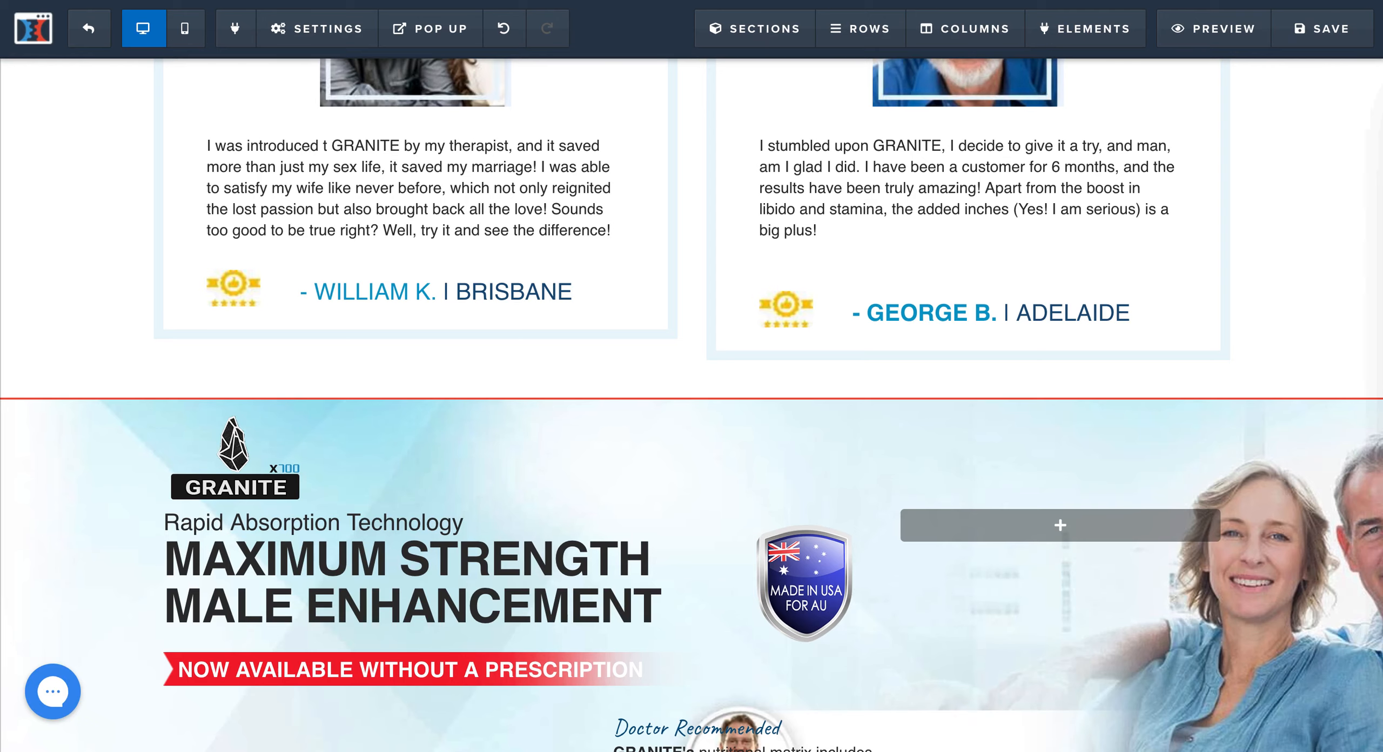
- Make the hidden progress-bar section visible through the section manager and close the manager
scroll(692, 405, down, 6)
scroll(1227, 319, down, 5)
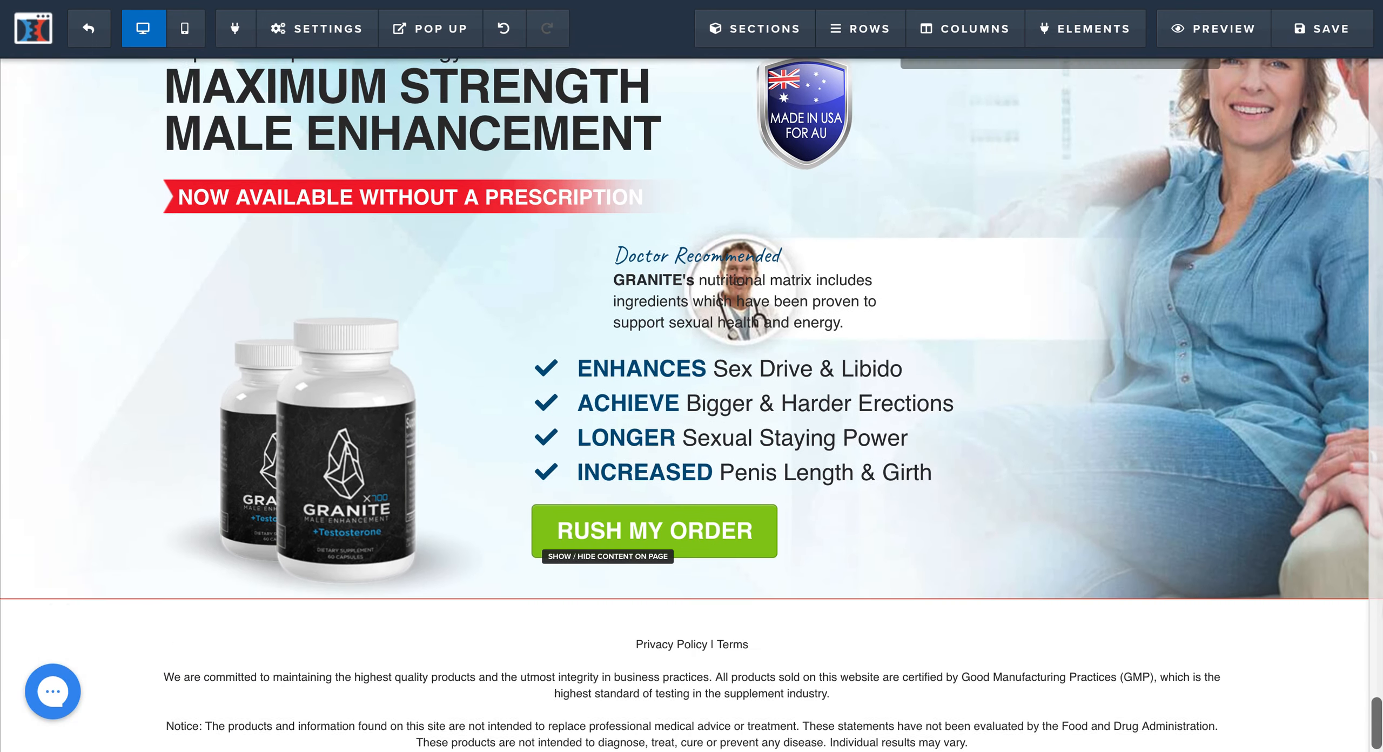
scroll(1228, 319, up, 12)
scroll(1225, 319, up, 10)
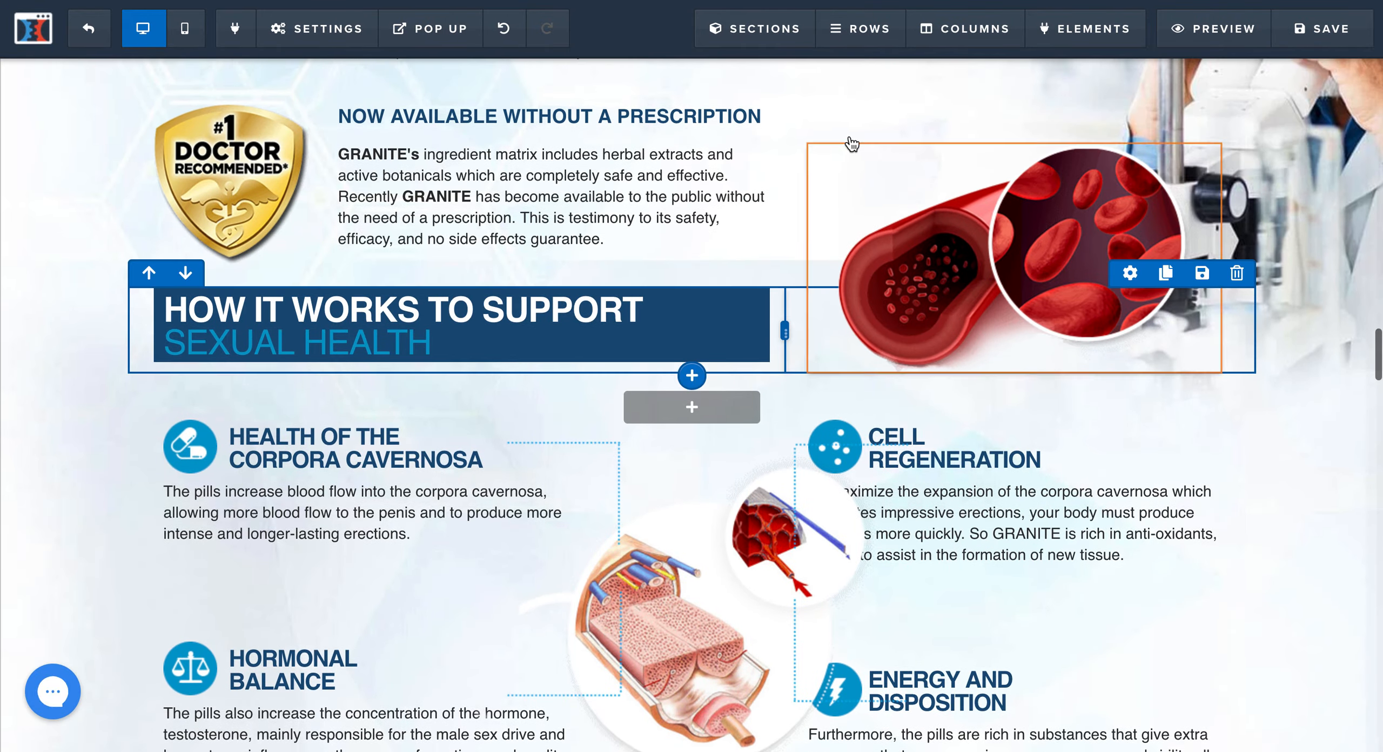
mouse_move(761, 43)
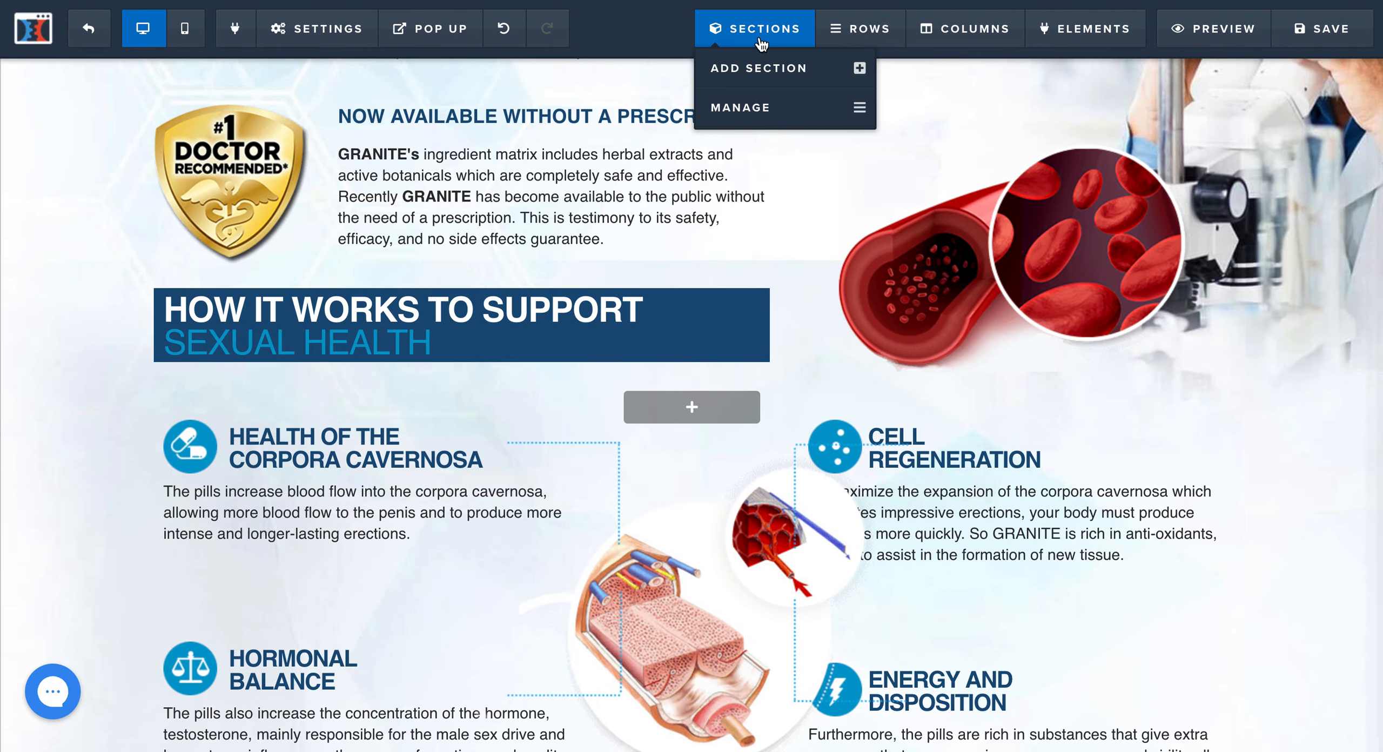
click(750, 107)
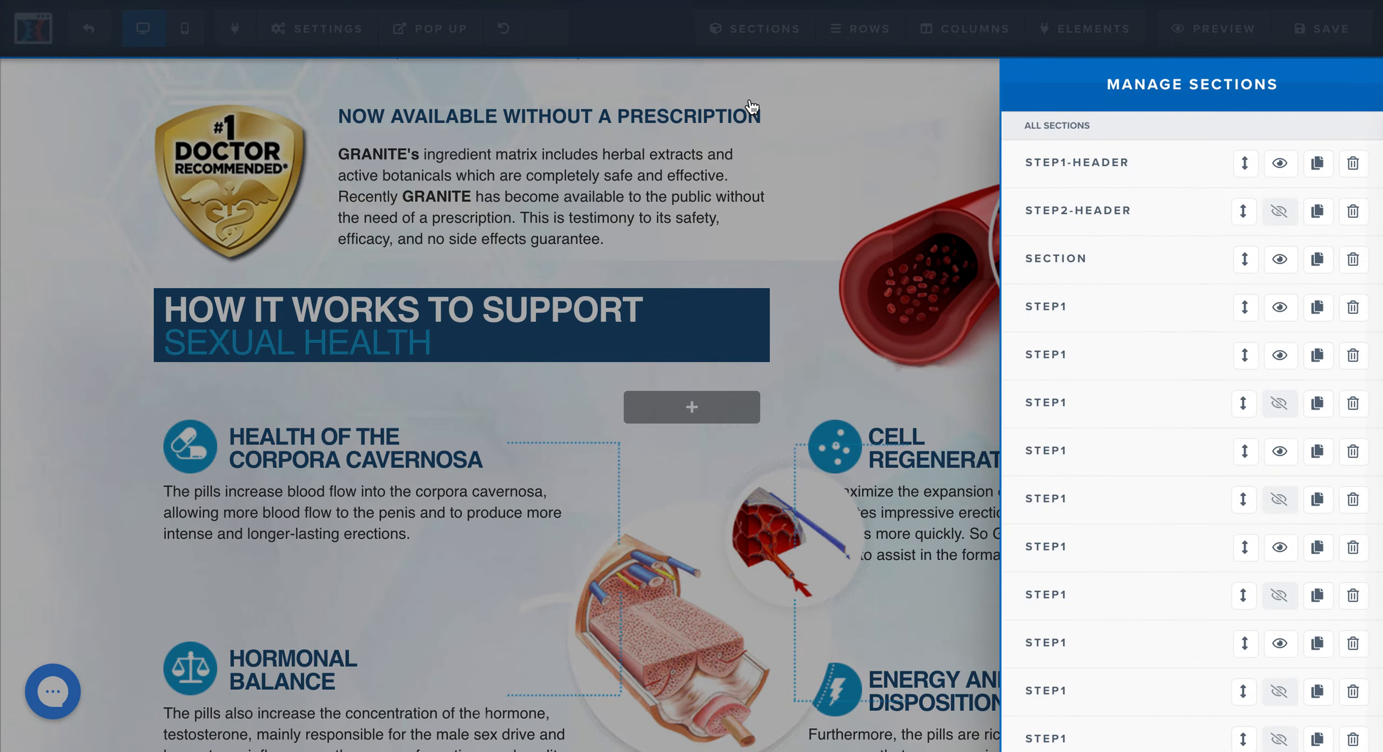
scroll(1121, 598, down, 10)
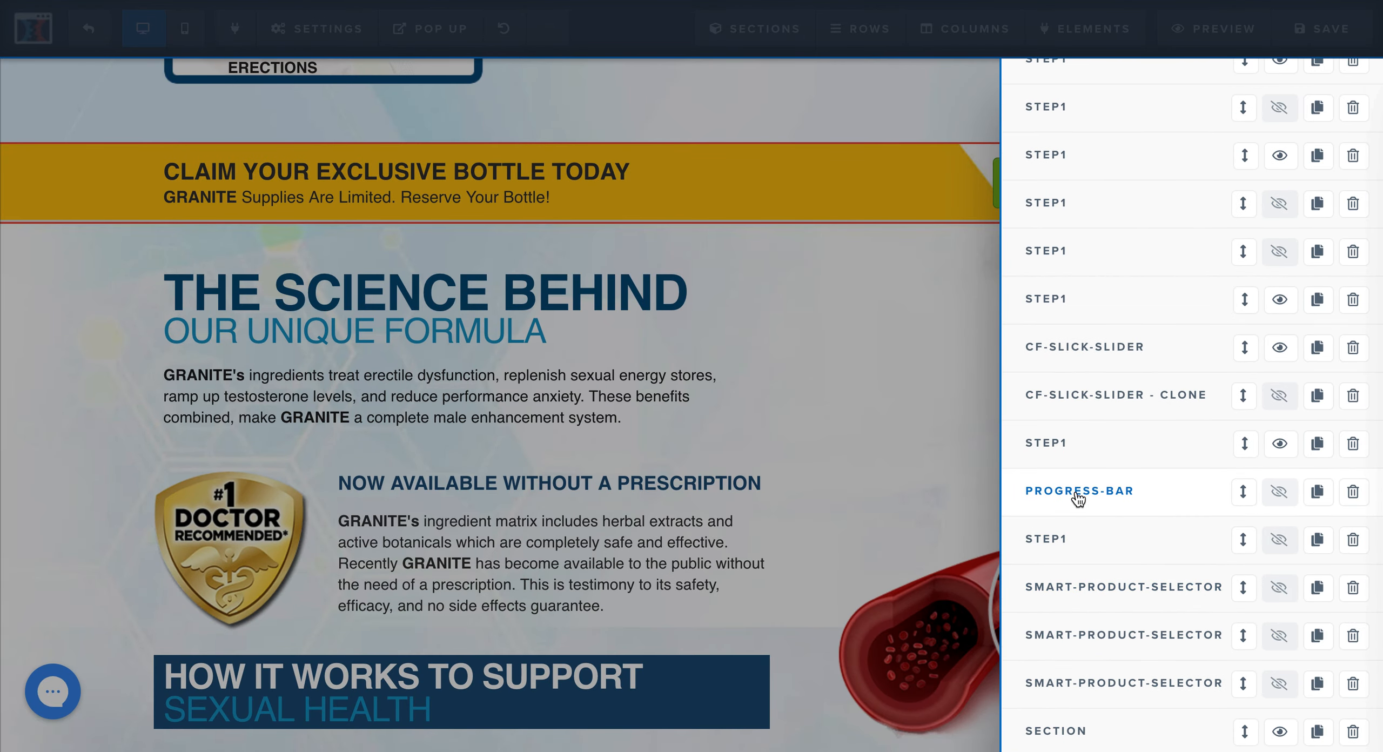
click(1280, 493)
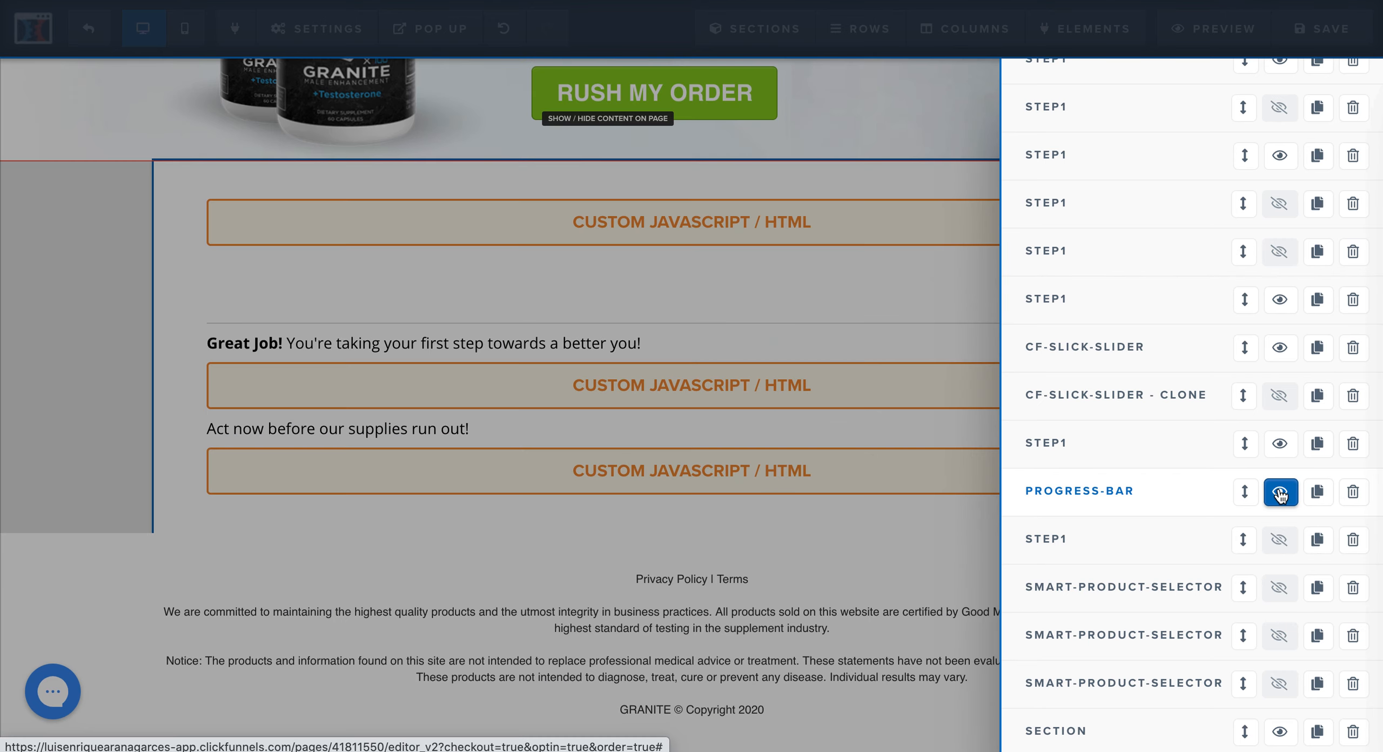
click(781, 404)
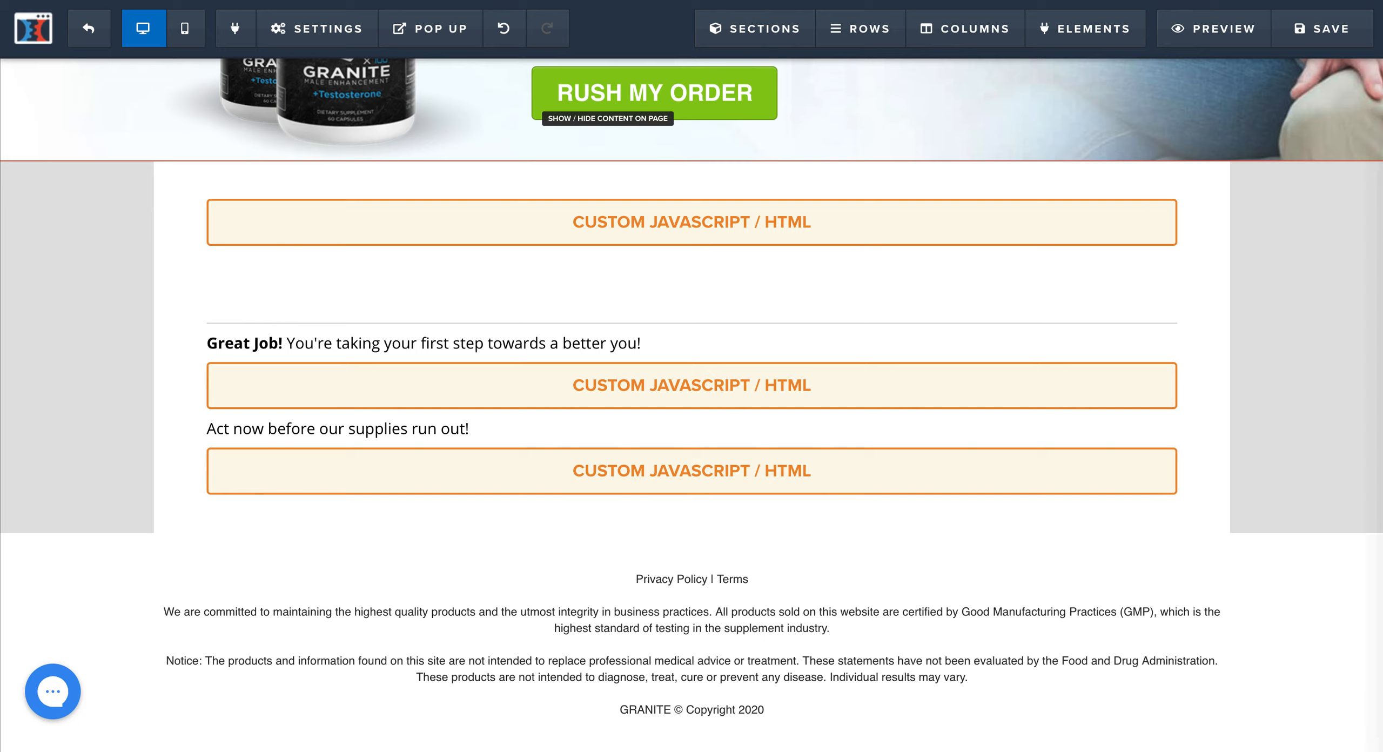
- Compare the progress bar section in the editor with the progress bar on the live Final Step page
key(ctrl+Tab)
scroll(844, 272, up, 15)
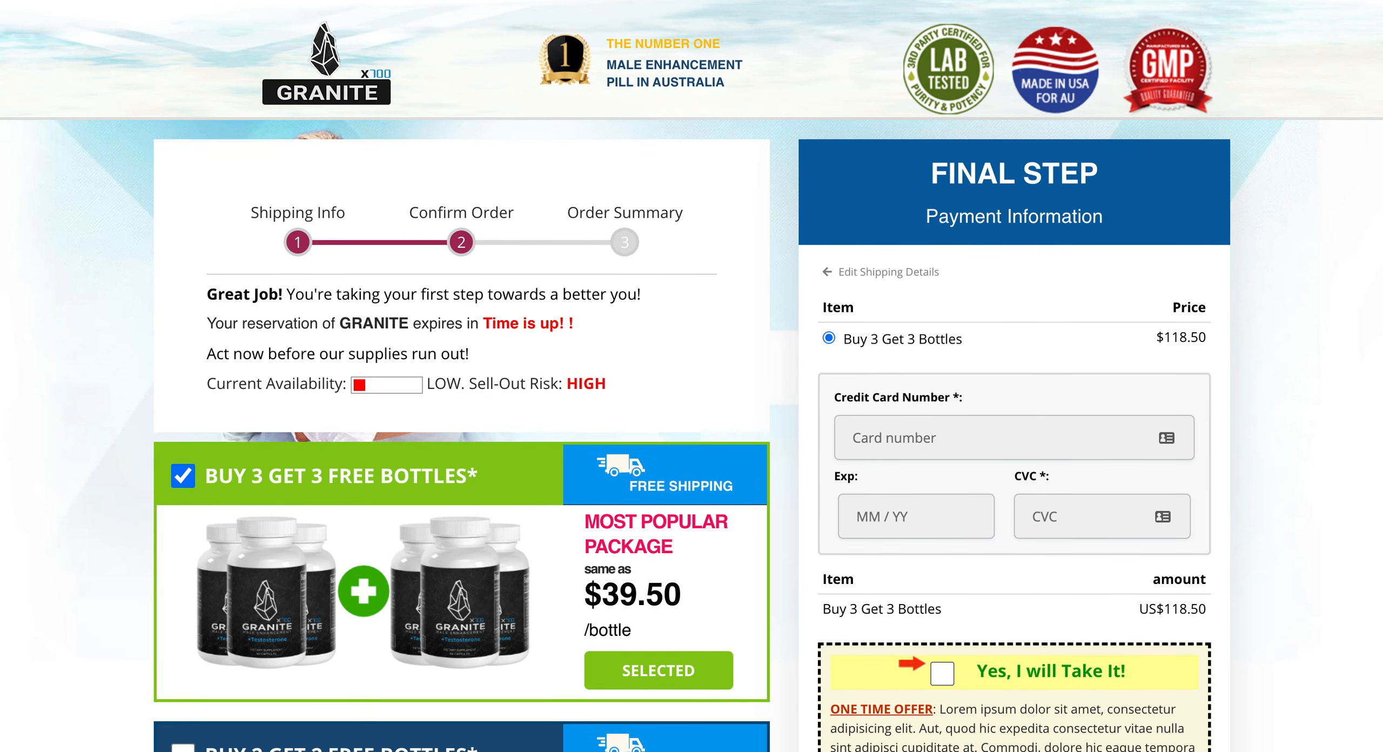
key(ctrl+shift+Tab)
- Open the code of the first custom JavaScript/HTML element in the progress-bar section and review its progressbar markup
mouse_move(812, 232)
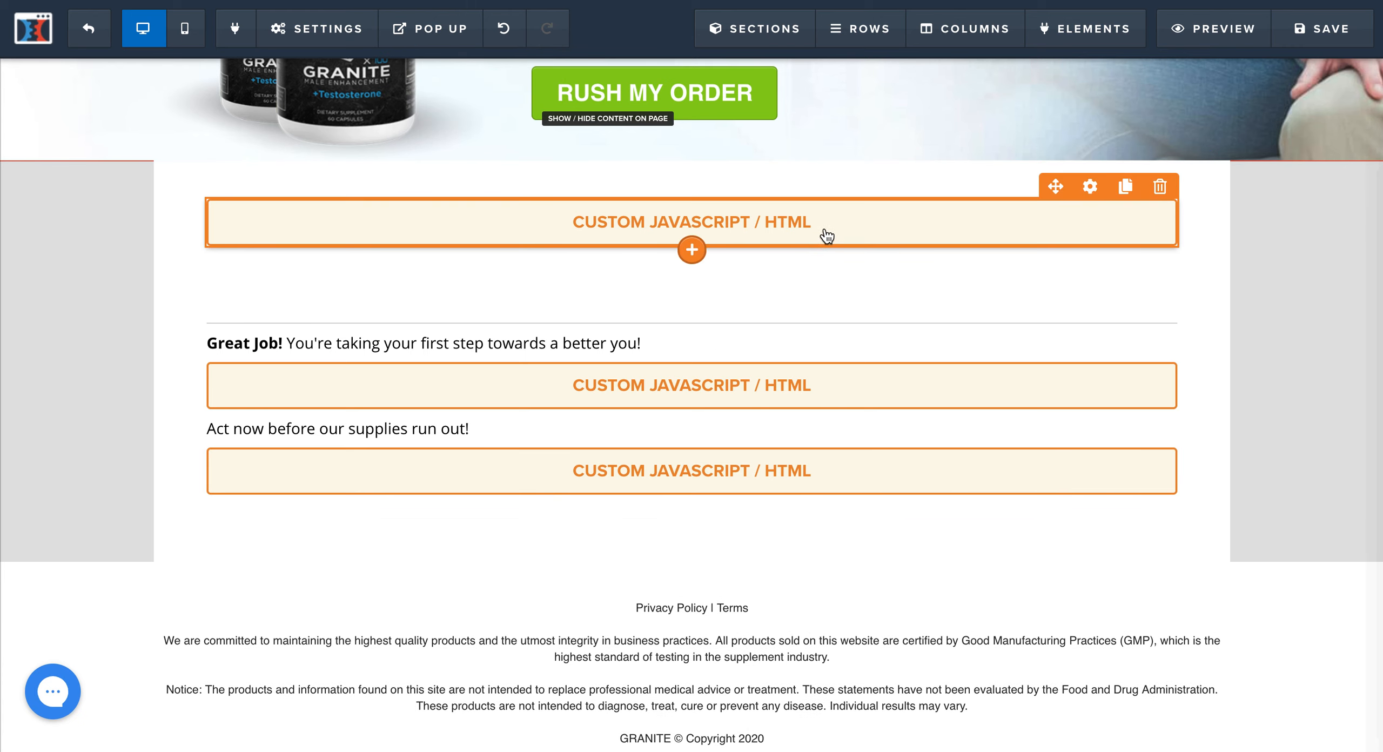
click(1091, 187)
click(1250, 241)
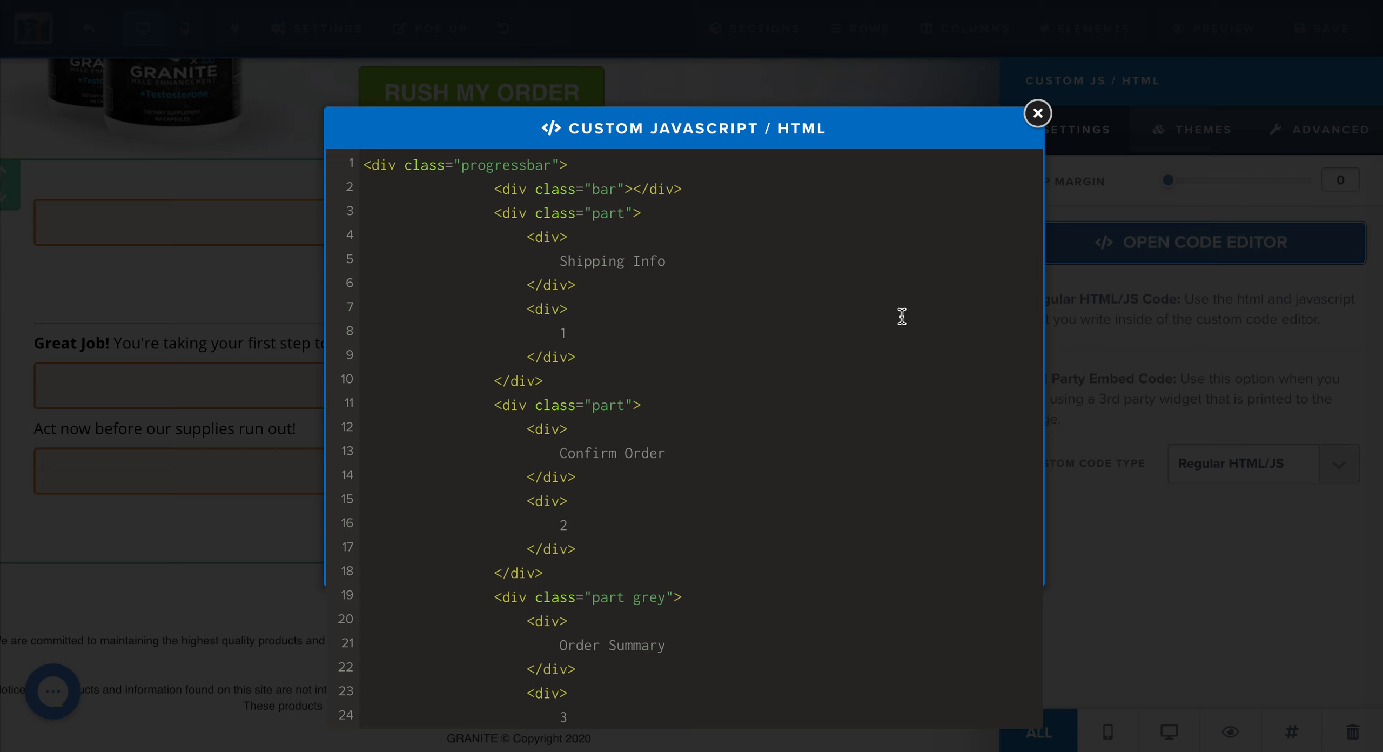
scroll(863, 315, down, 8)
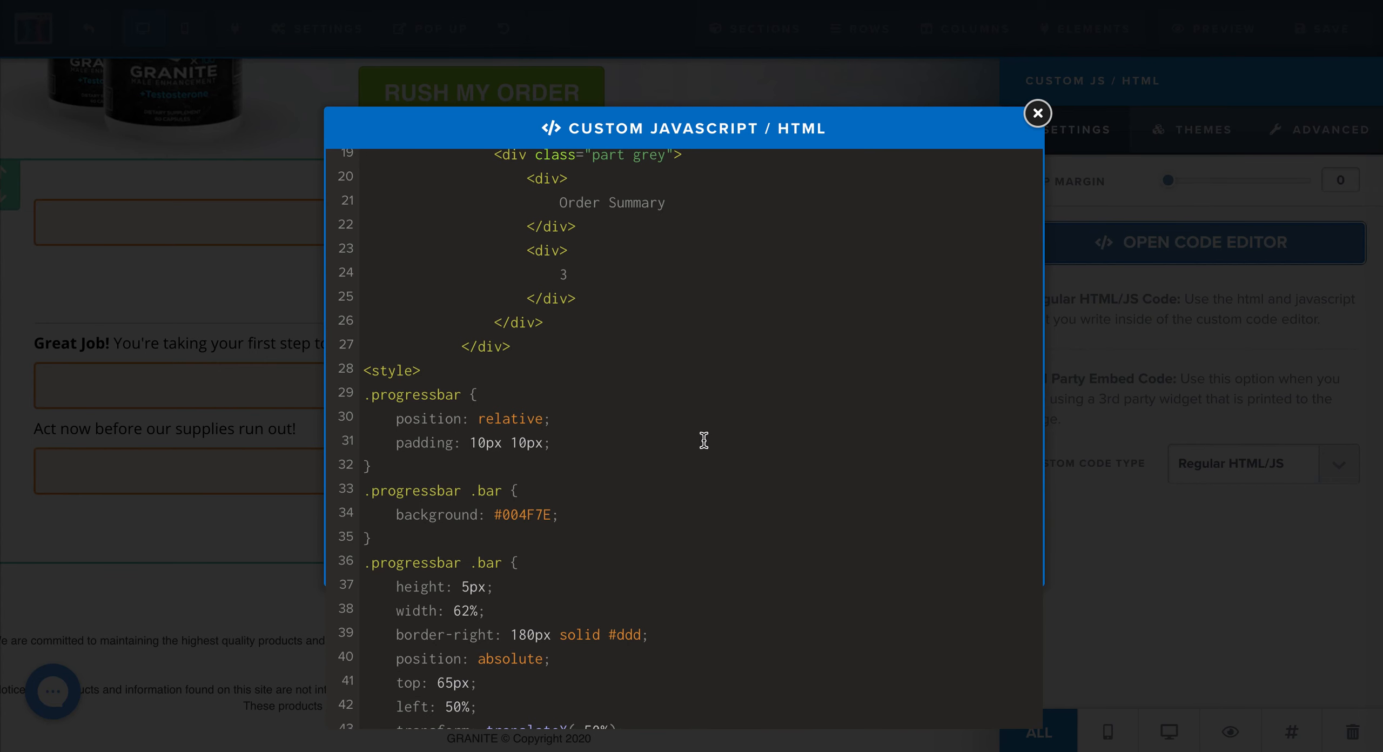
scroll(704, 441, down, 3)
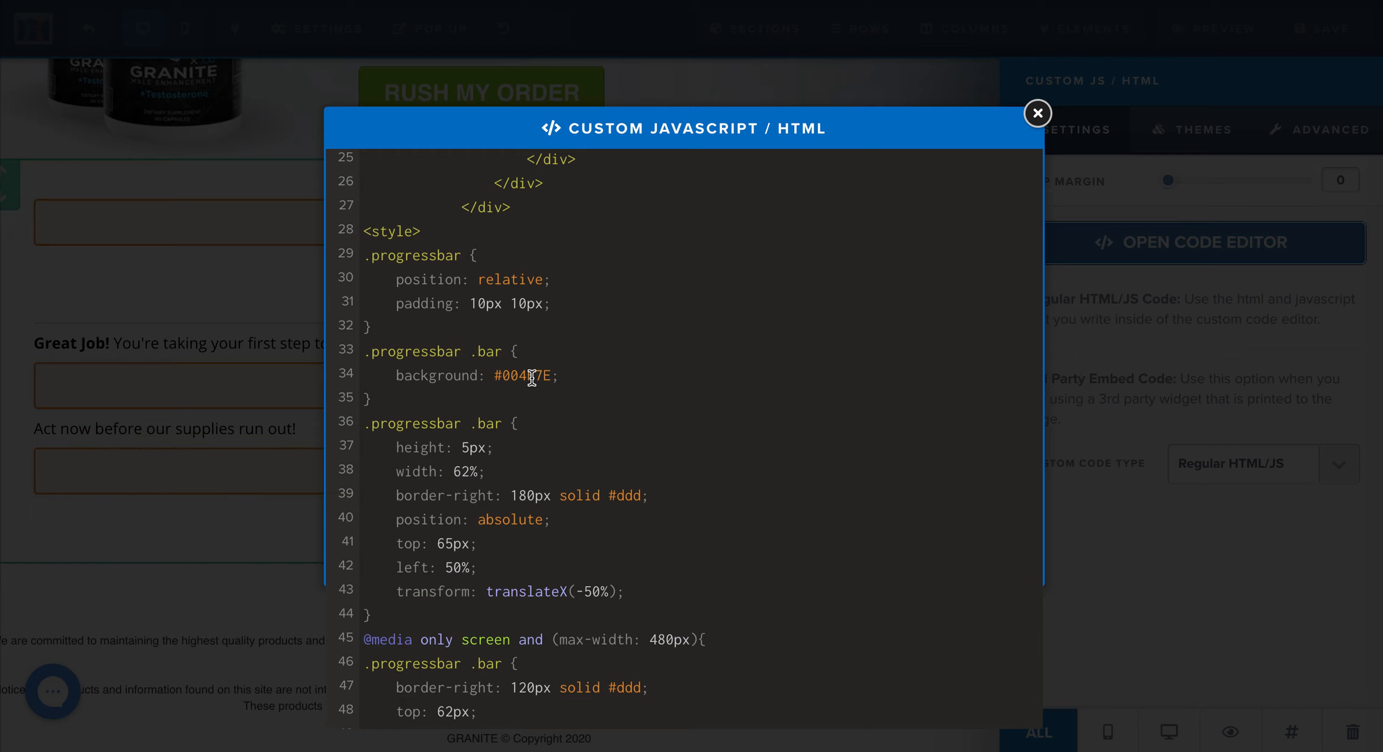
- Examine the .progressbar .bar background and border-right colours, including the border-right rule for screens up to 480px
click(531, 377)
scroll(664, 438, down, 2)
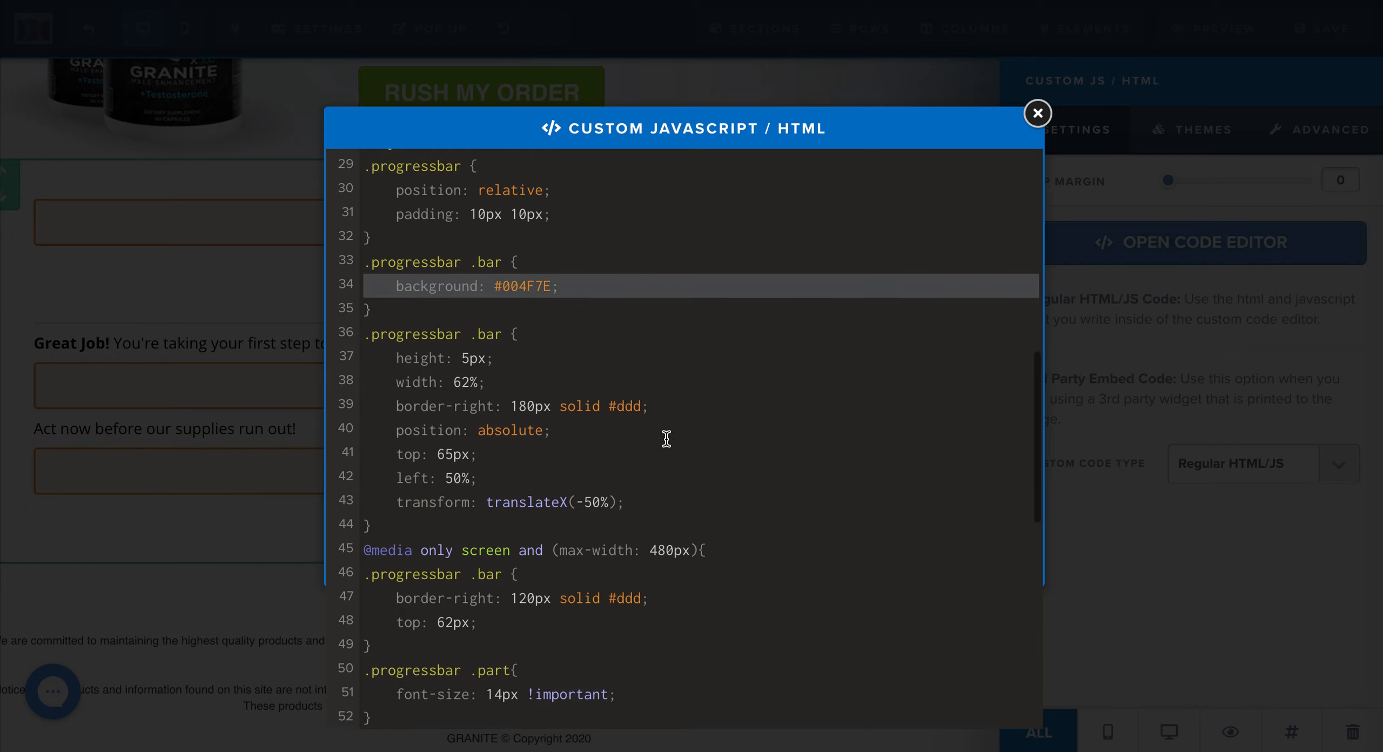
scroll(802, 391, down, 3)
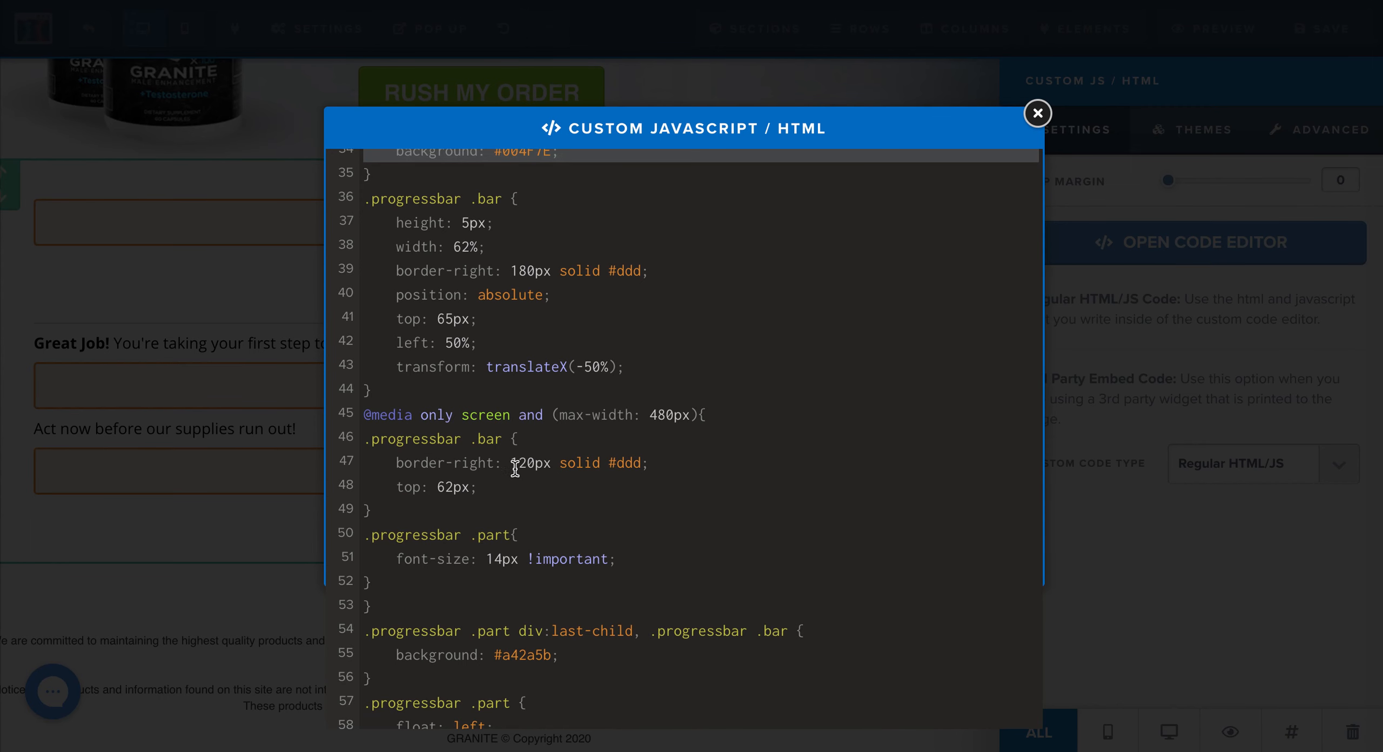
click(476, 465)
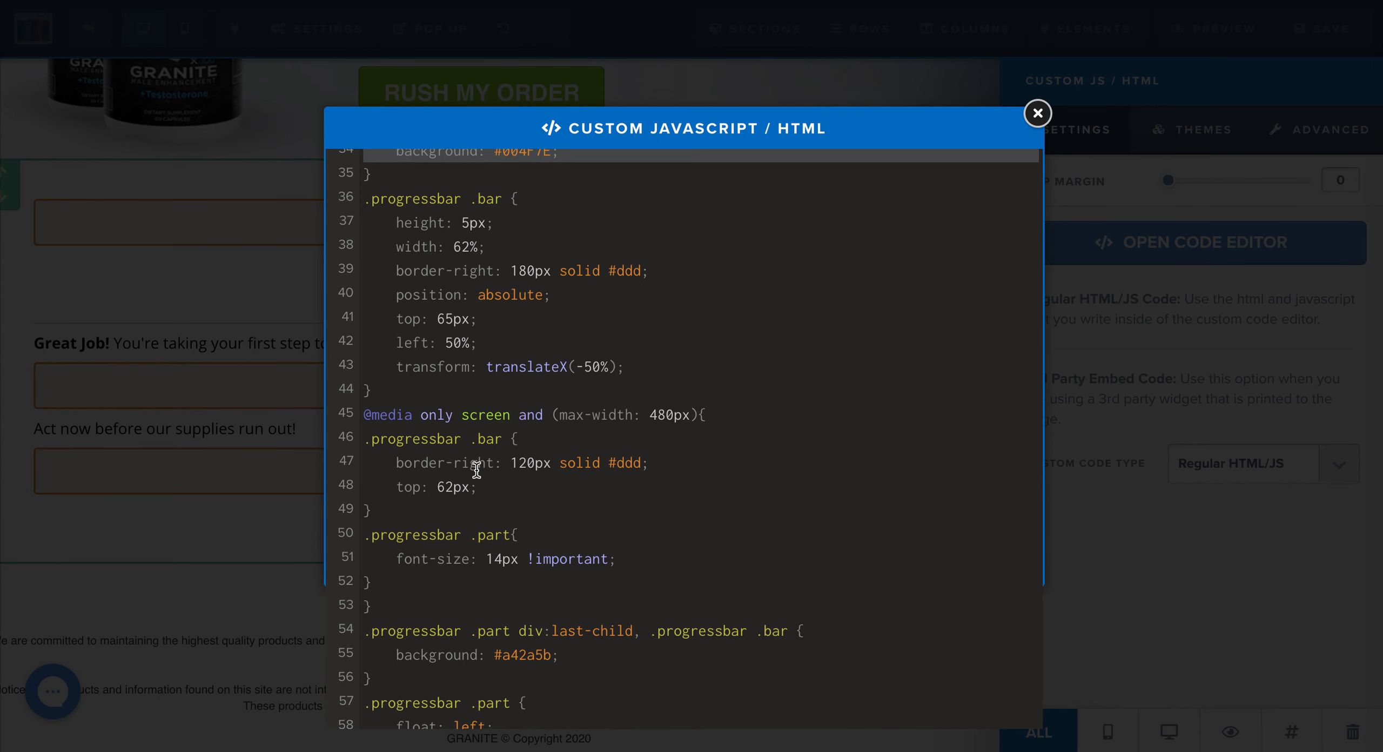
triple_click(629, 464)
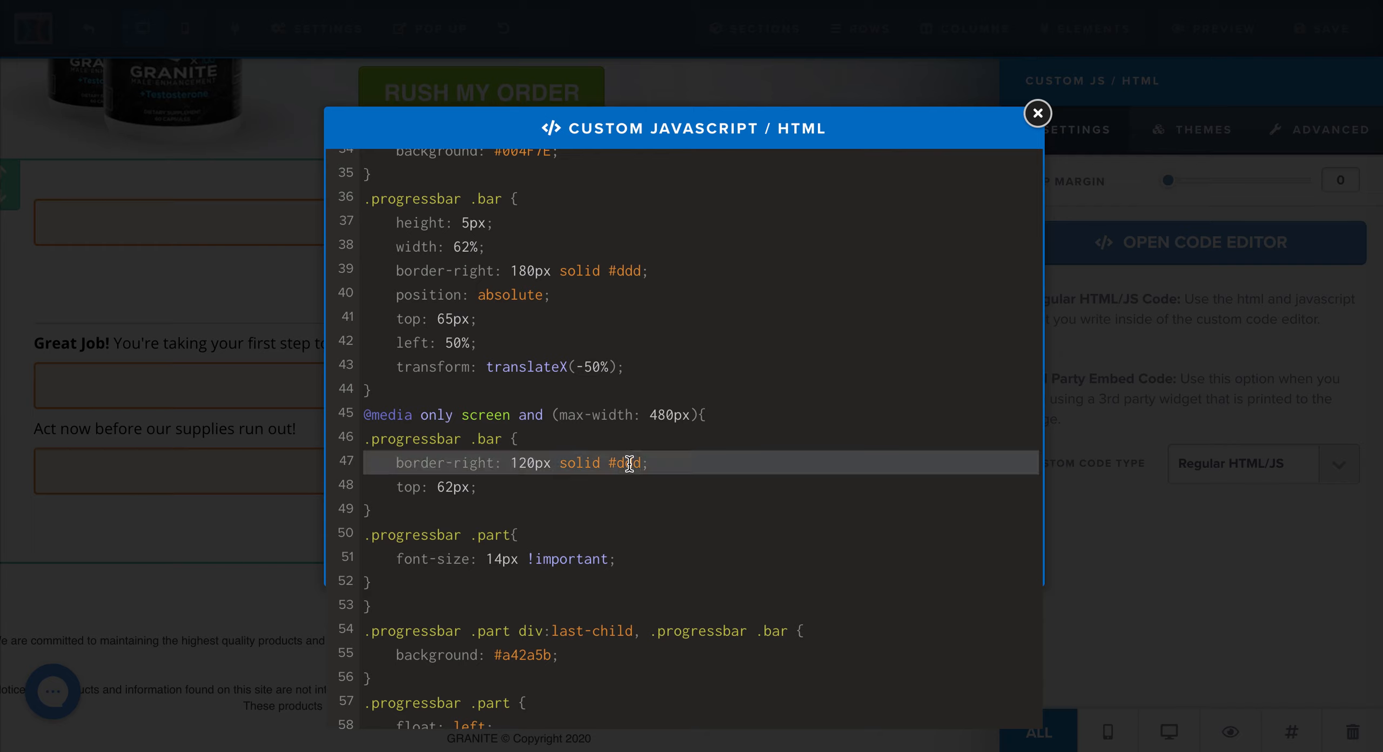
click(575, 467)
double_click(628, 468)
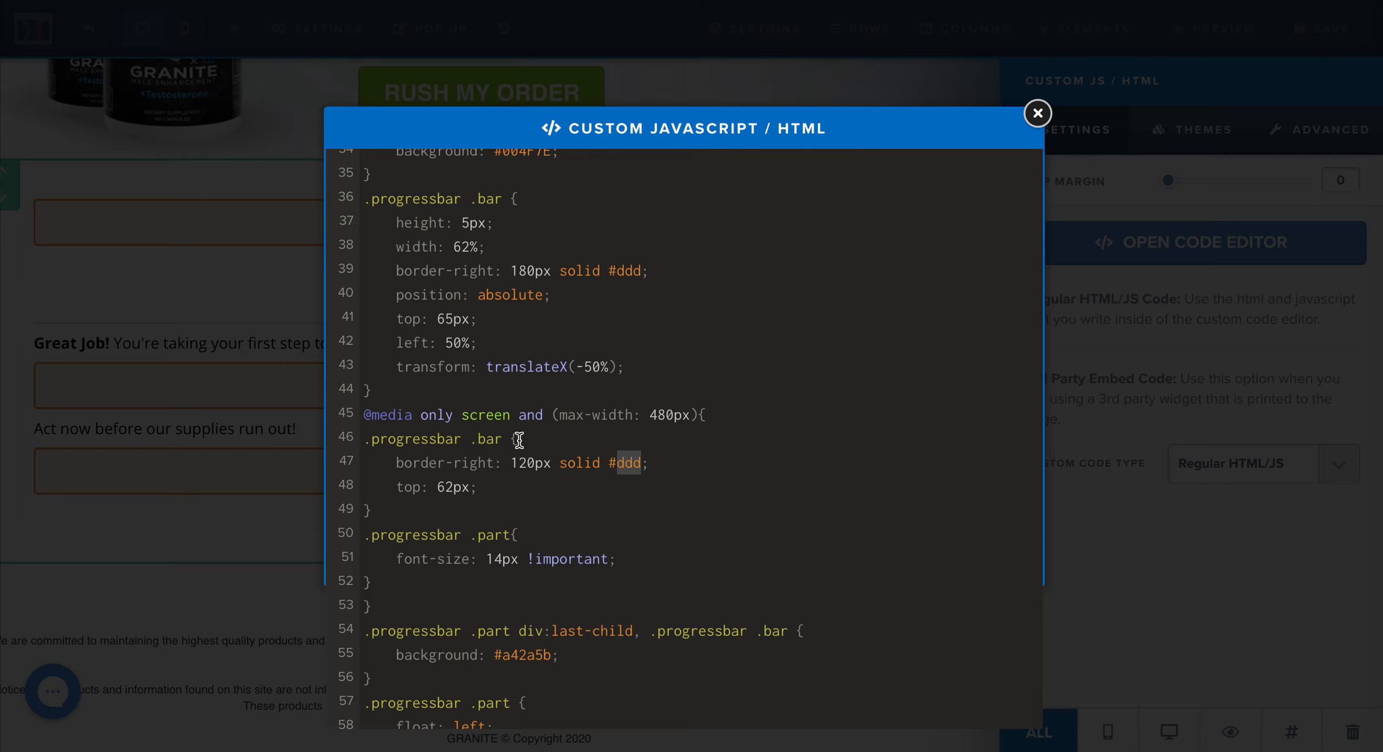
scroll(723, 581, down, 3)
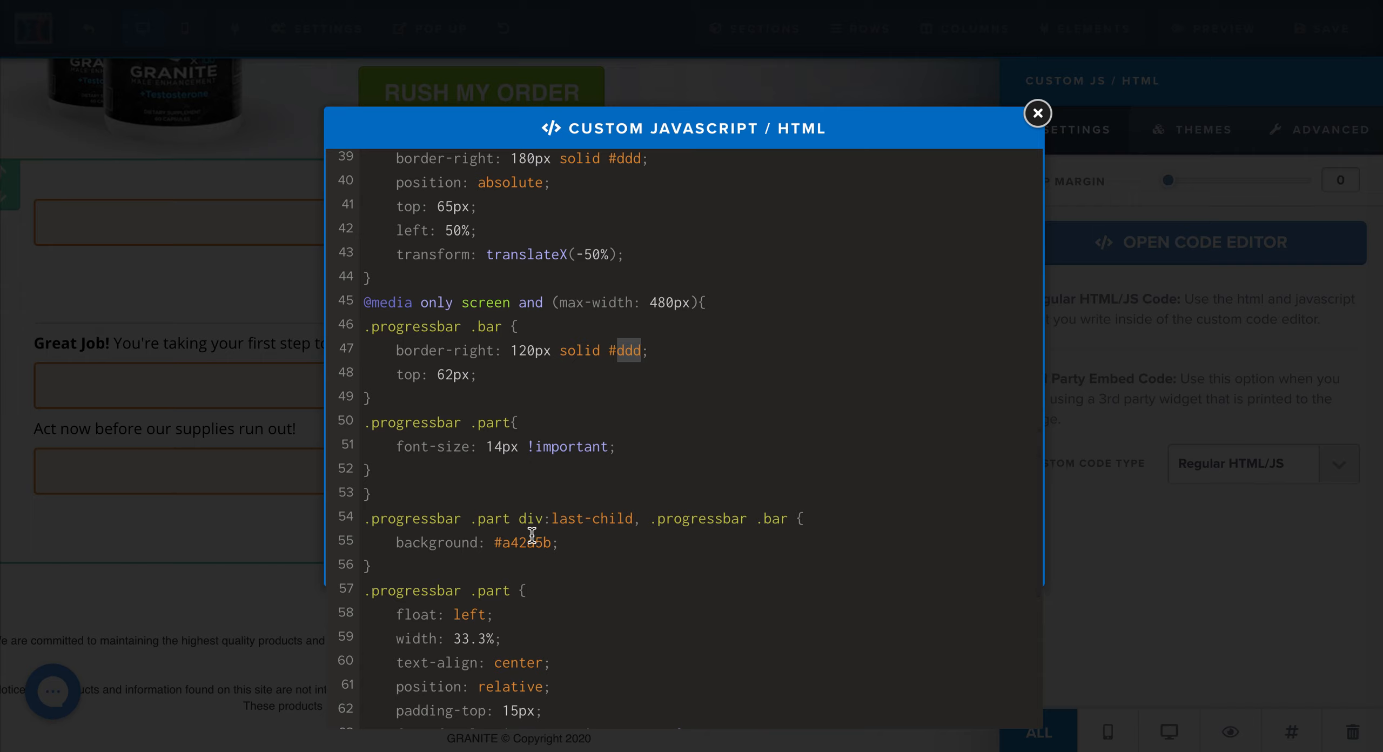
- Accept saving and publishing the page, and check the background colour rule shared by the progress bar and its step circles
click(532, 543)
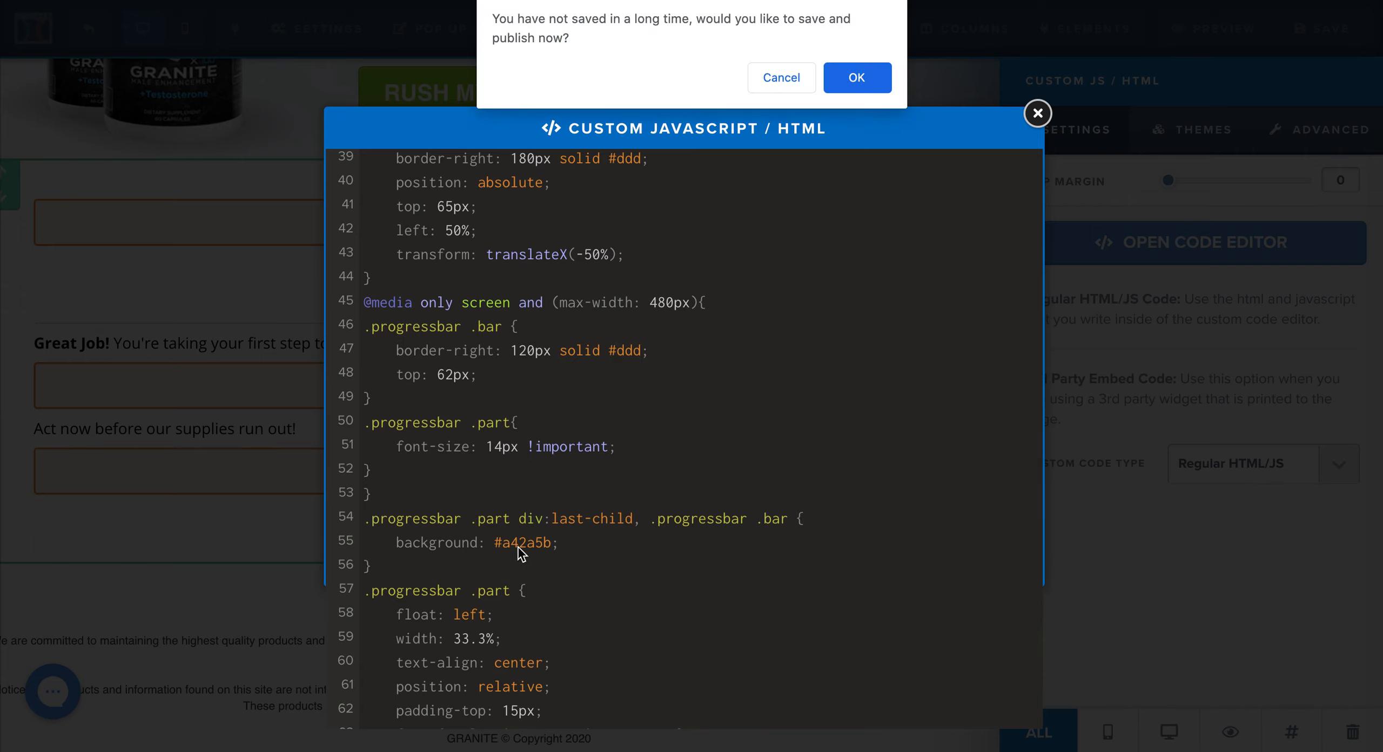
click(873, 80)
scroll(584, 525, down, 1)
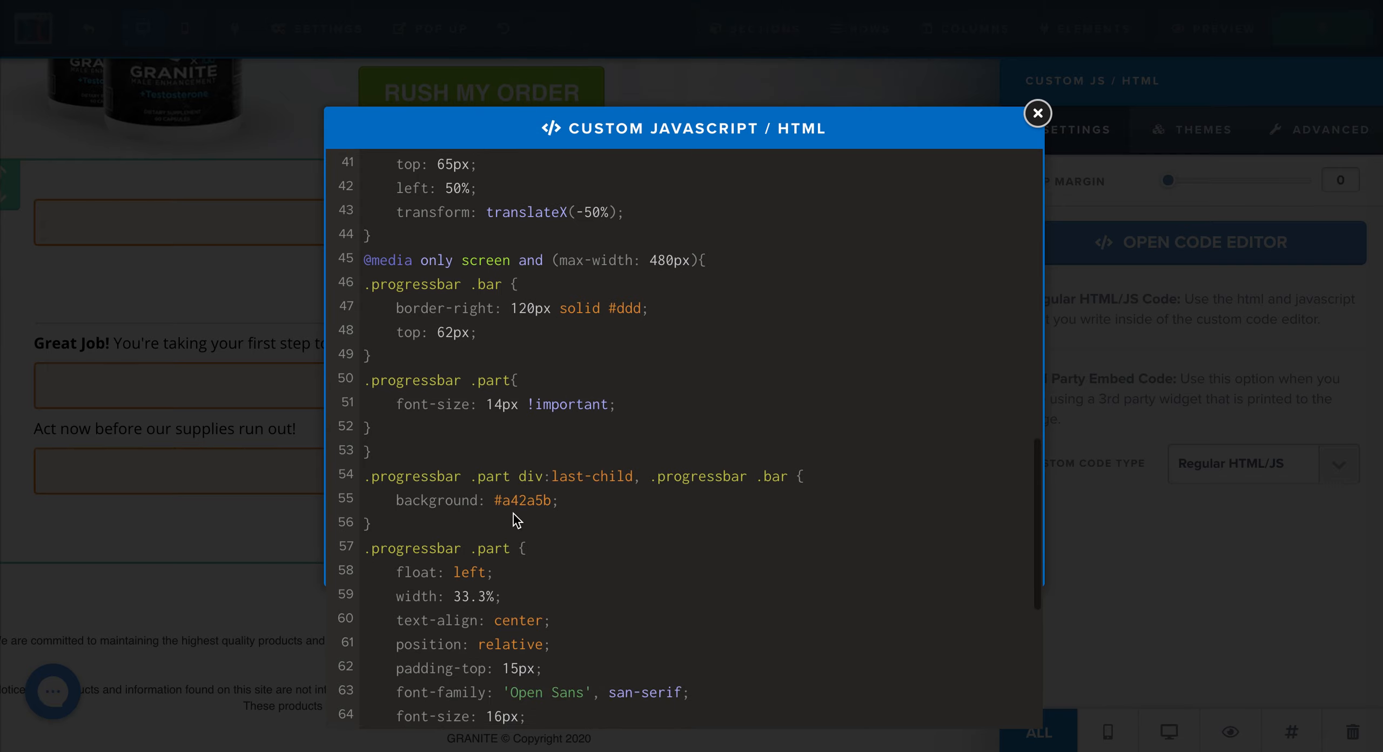
click(531, 501)
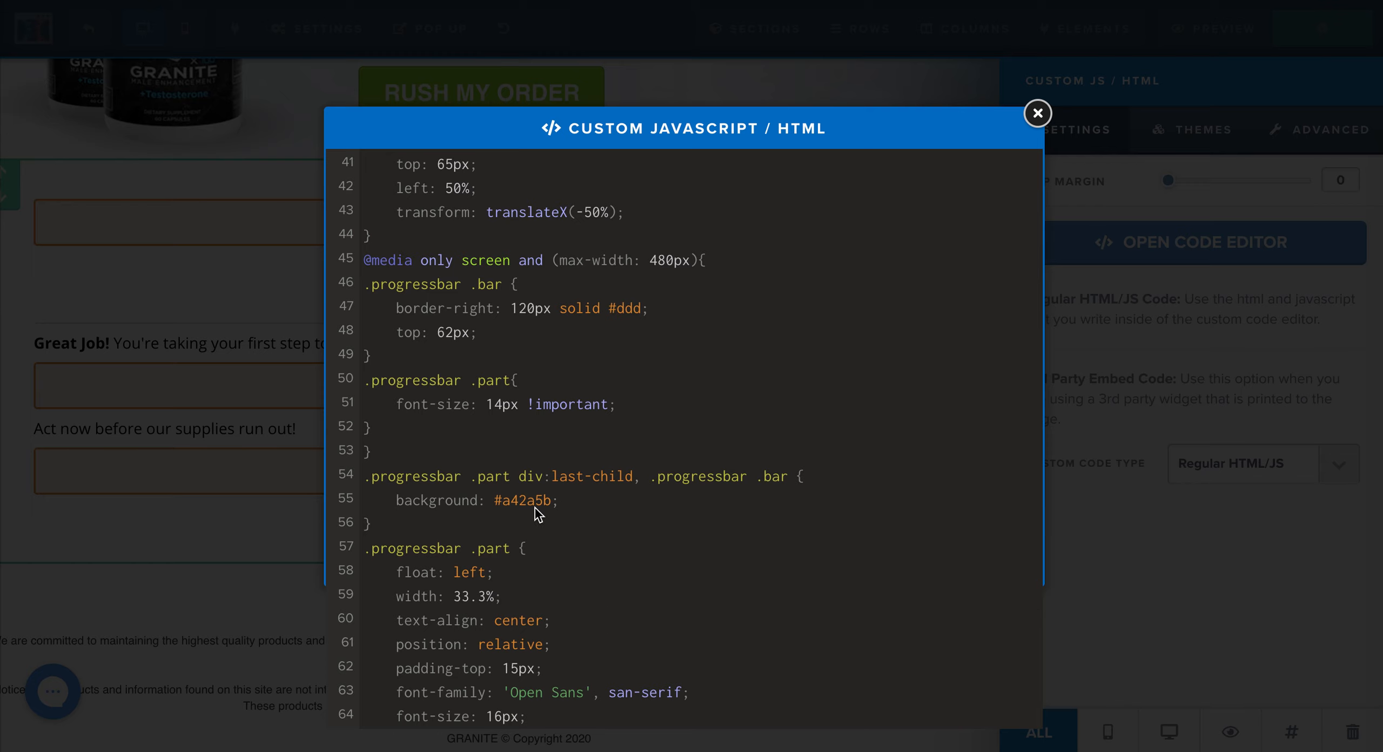
scroll(642, 532, down, 4)
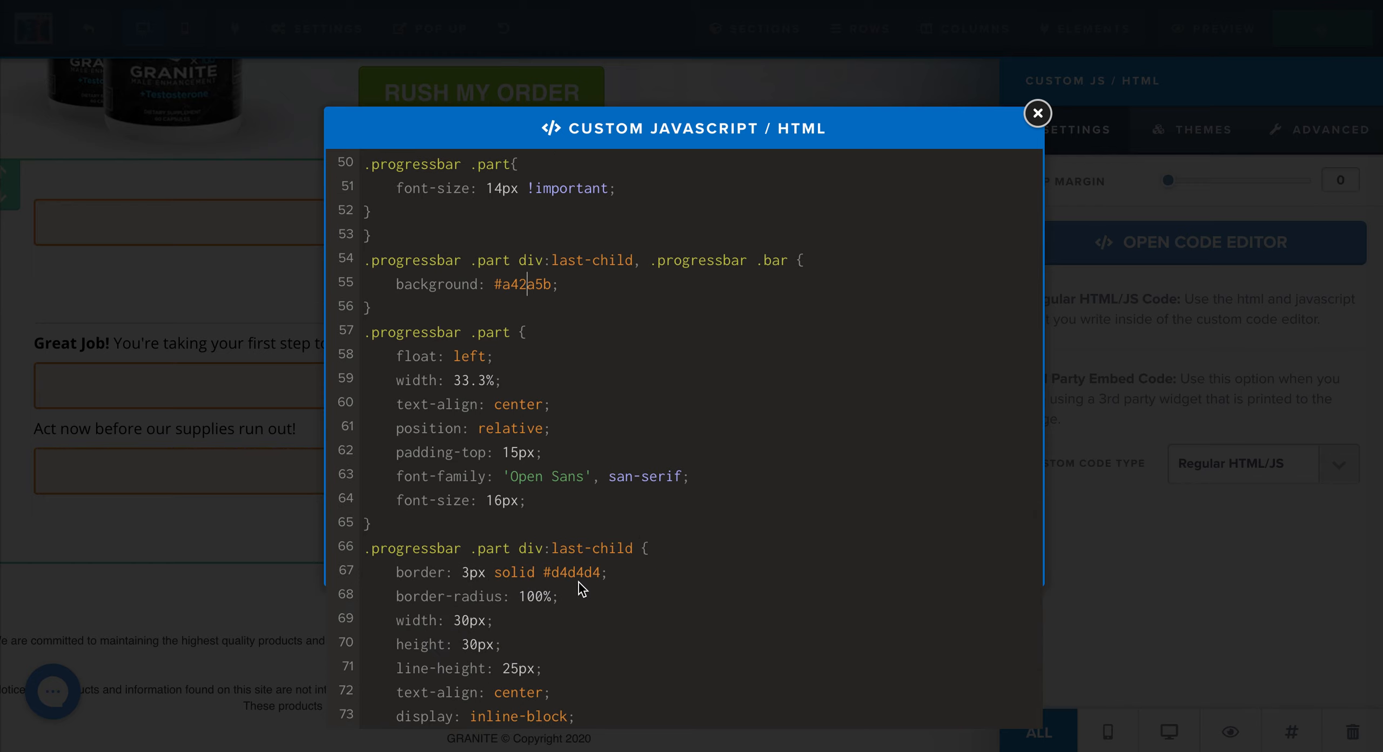
scroll(603, 572, down, 2)
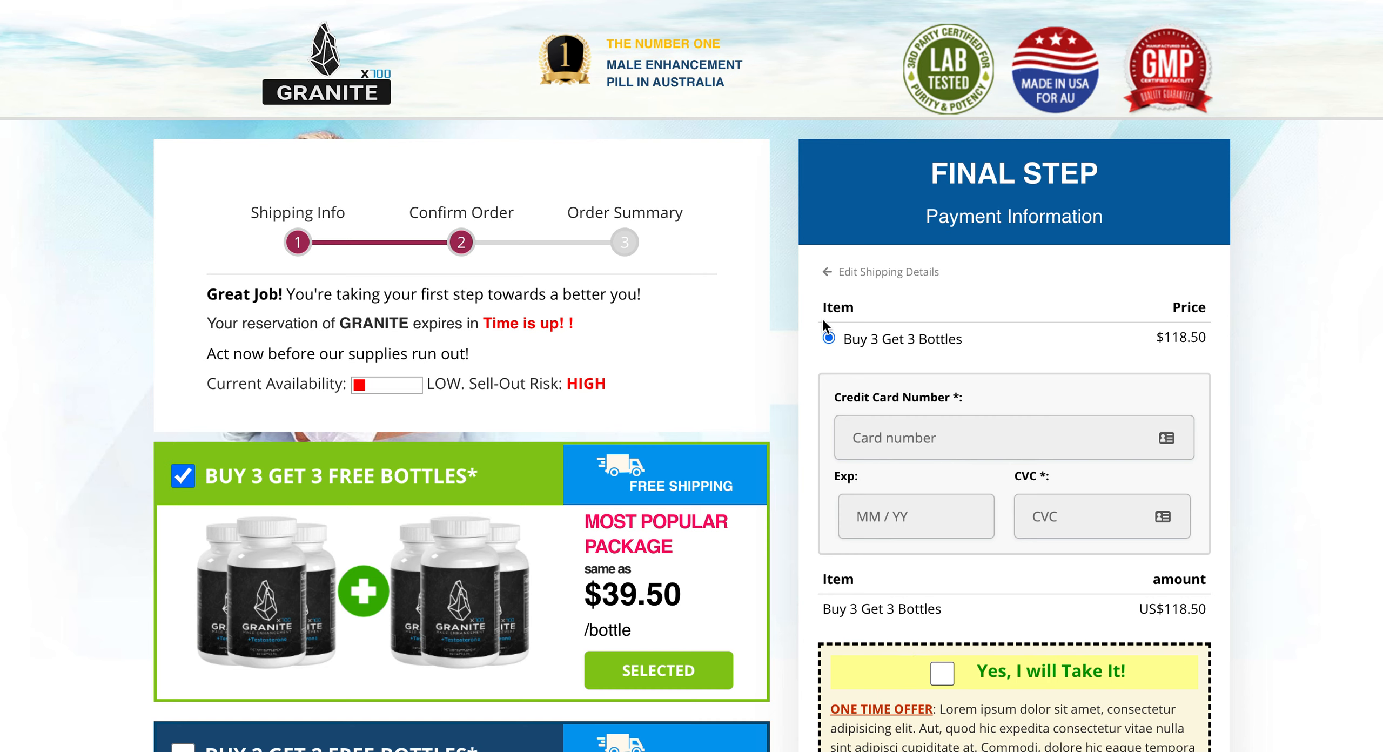
- Clear the developer console on the live page and inspect the styles of the progress bar's part and bar elements
key(super+alt+j)
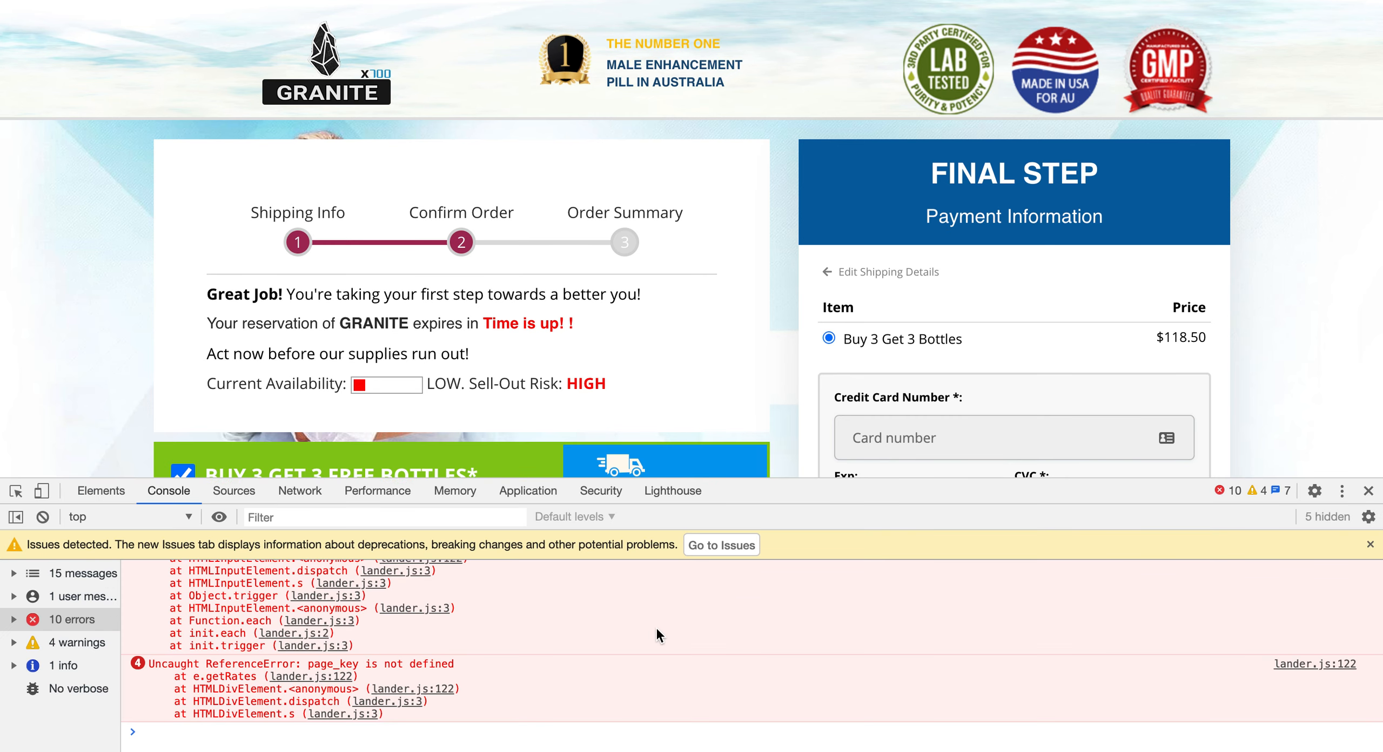
click(1370, 544)
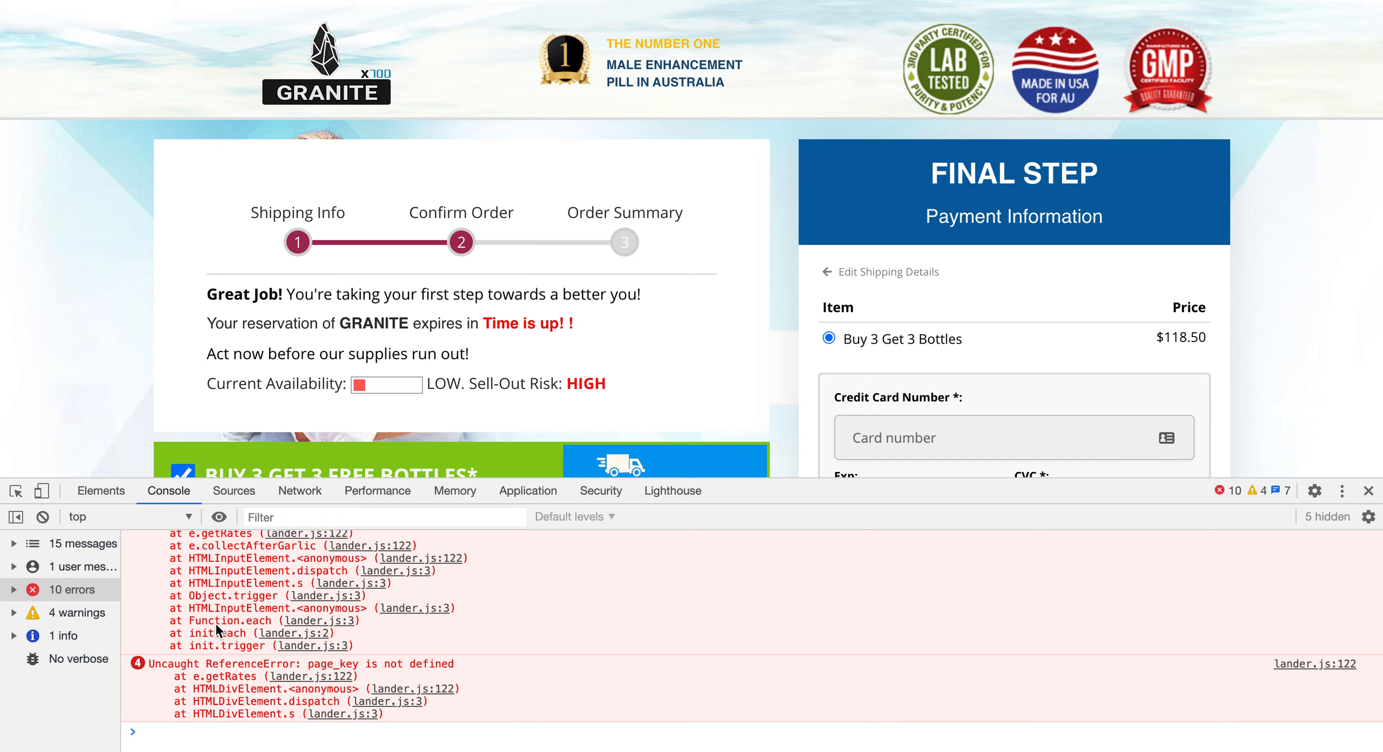
click(43, 517)
click(16, 492)
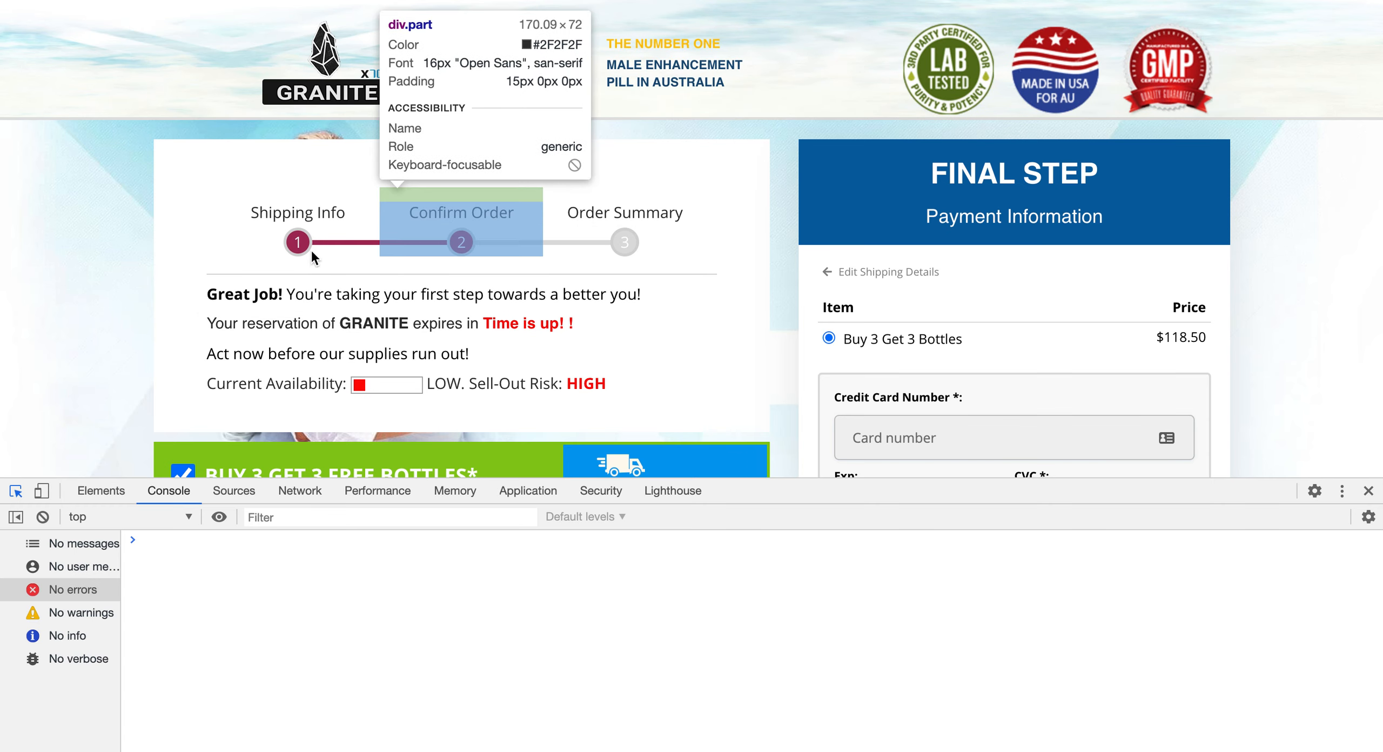
click(348, 244)
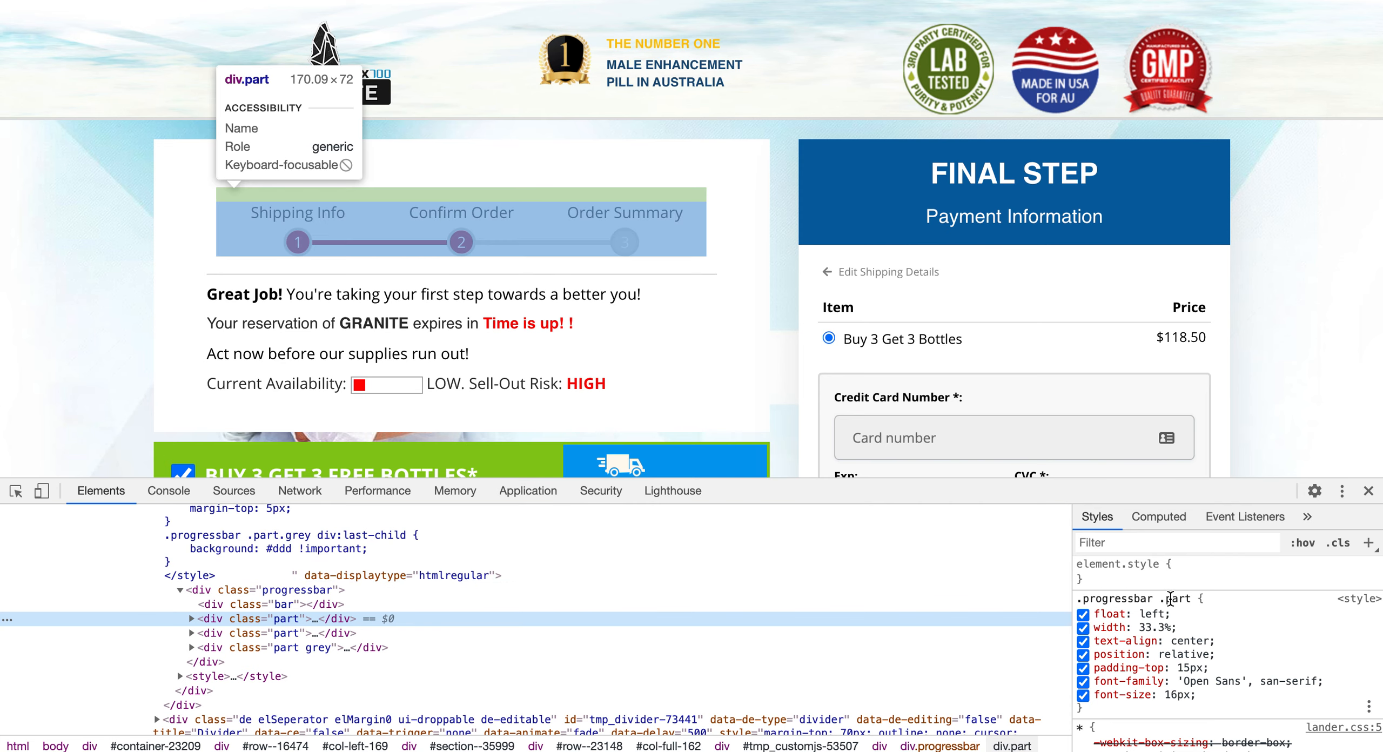
click(294, 609)
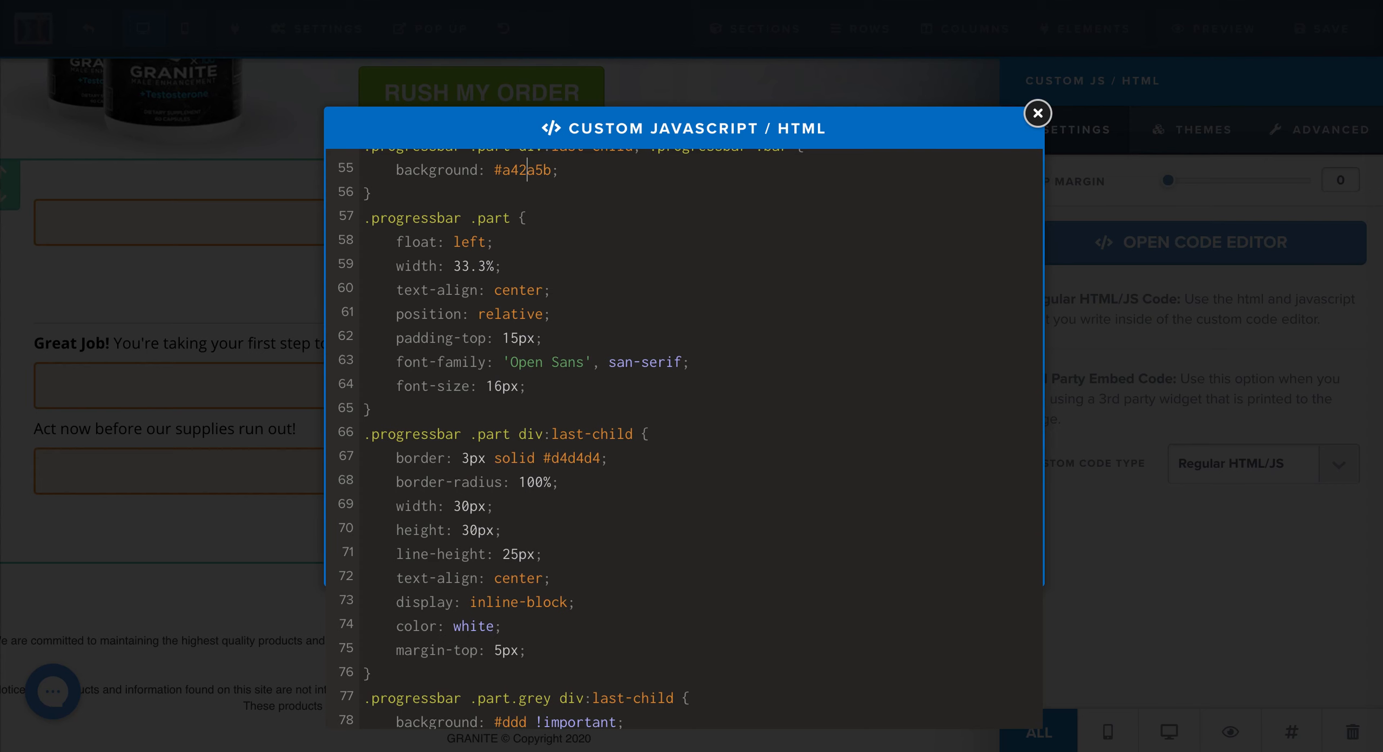
- Review the remaining .progressbar .part styles in the custom code and close the code editor
scroll(648, 459, down, 1)
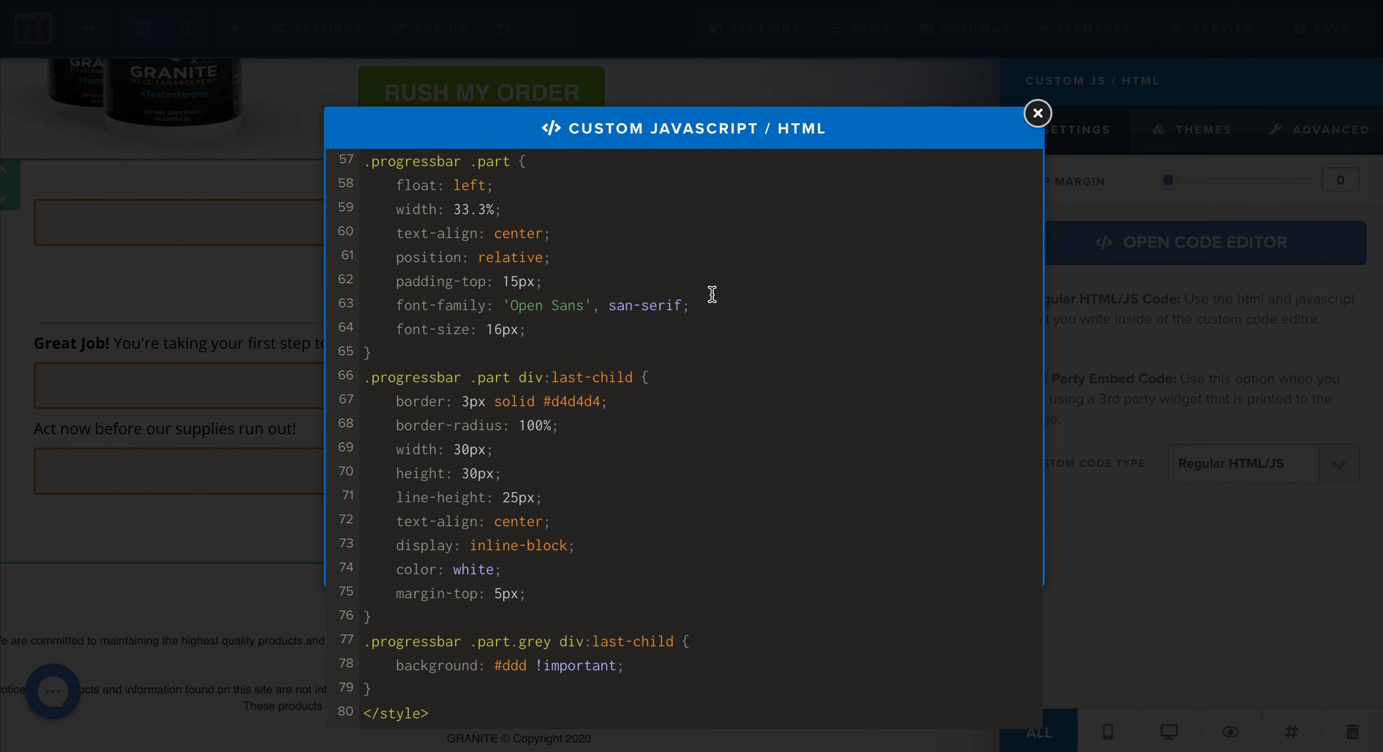
scroll(745, 362, up, 5)
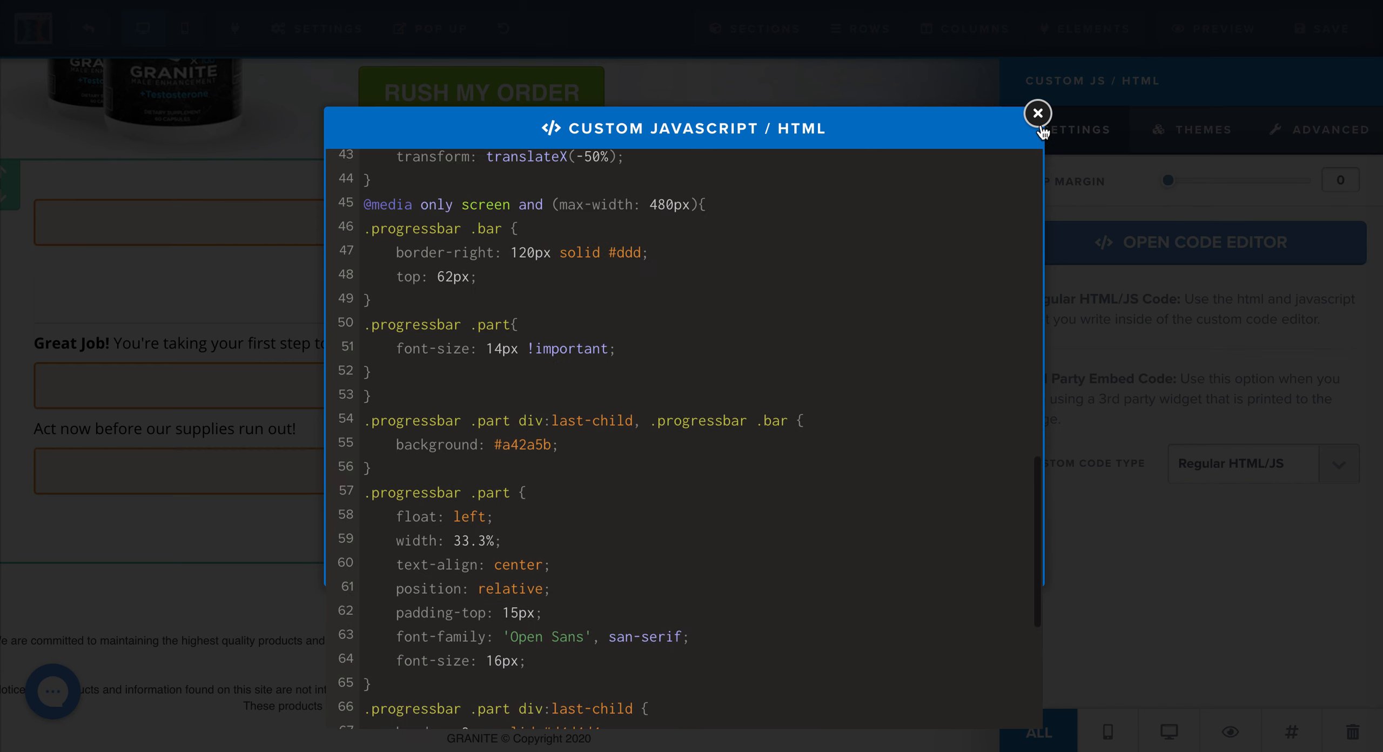
click(1039, 115)
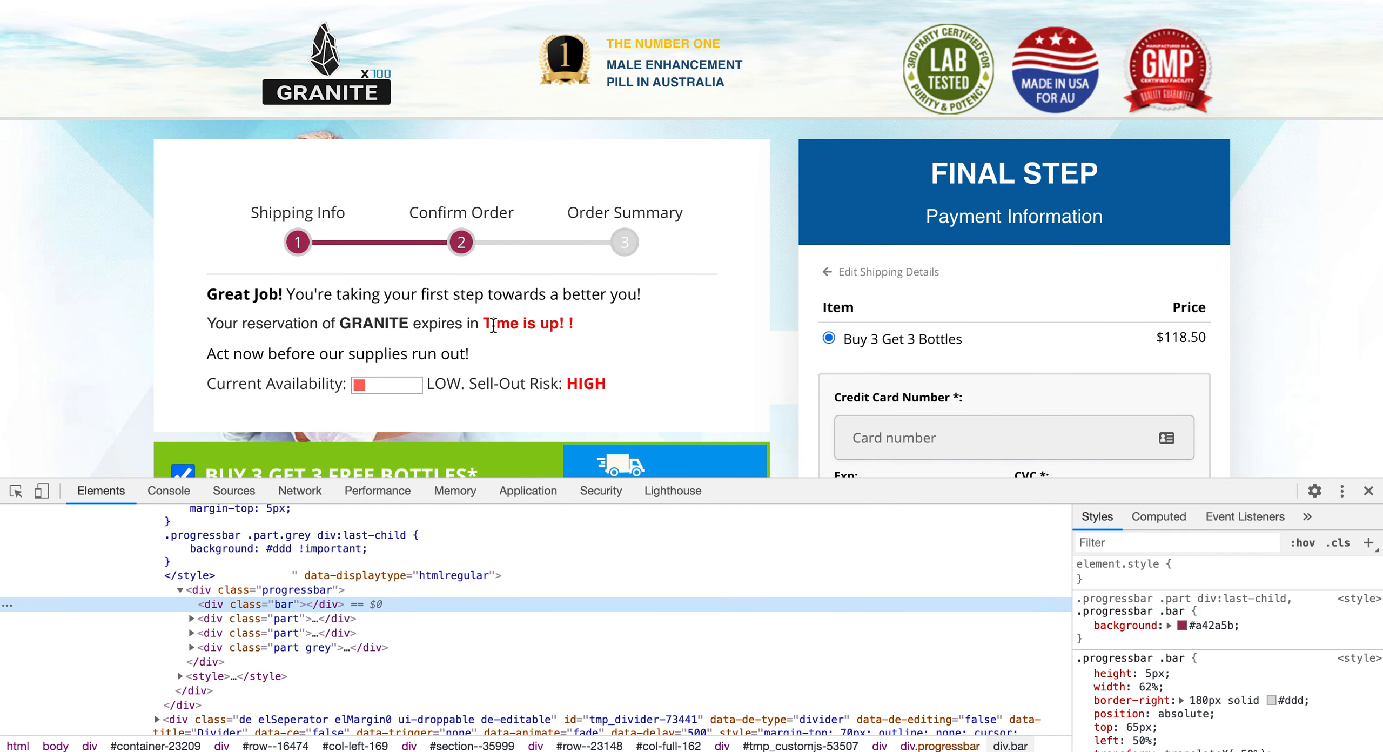
- Open the code of the custom JavaScript/HTML element below the Great Job! text to view the reservation countdown script
scroll(493, 326, down, 2)
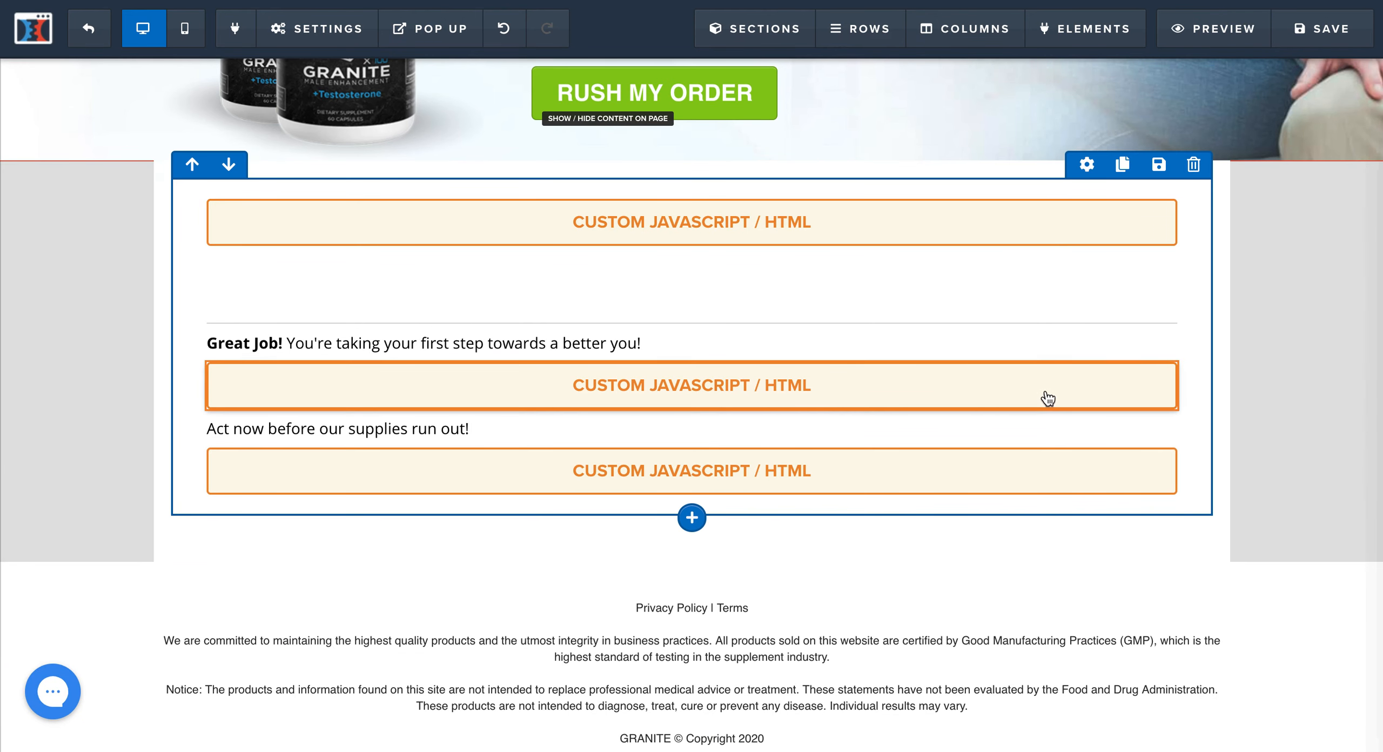
mouse_move(1032, 394)
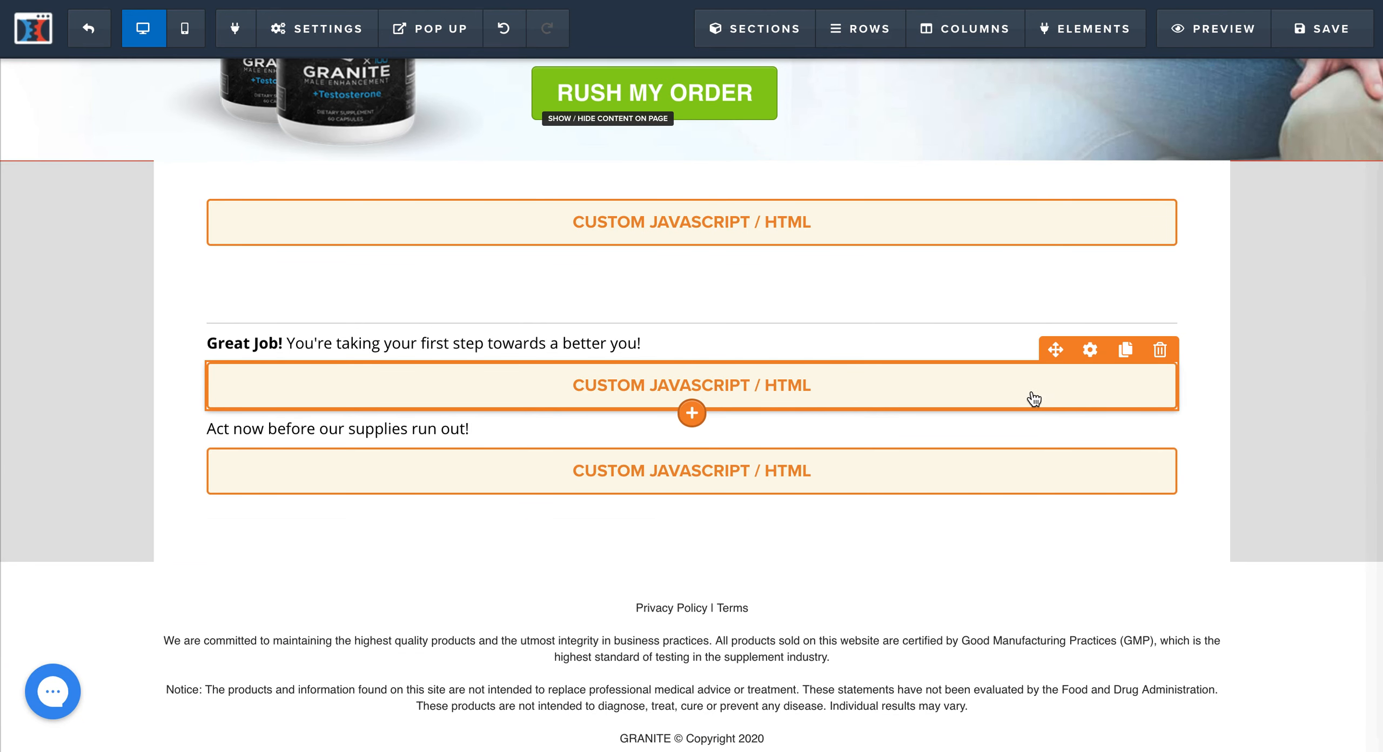
click(1089, 351)
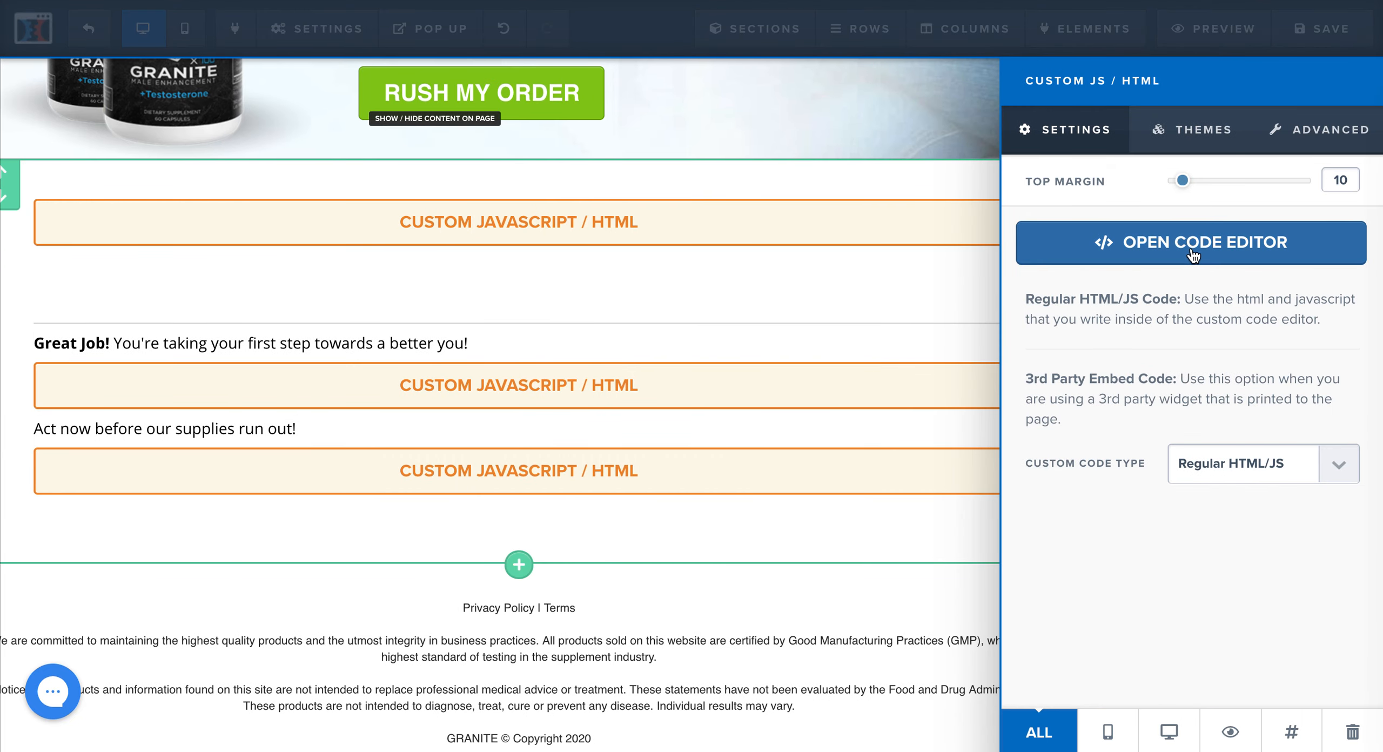
click(1192, 254)
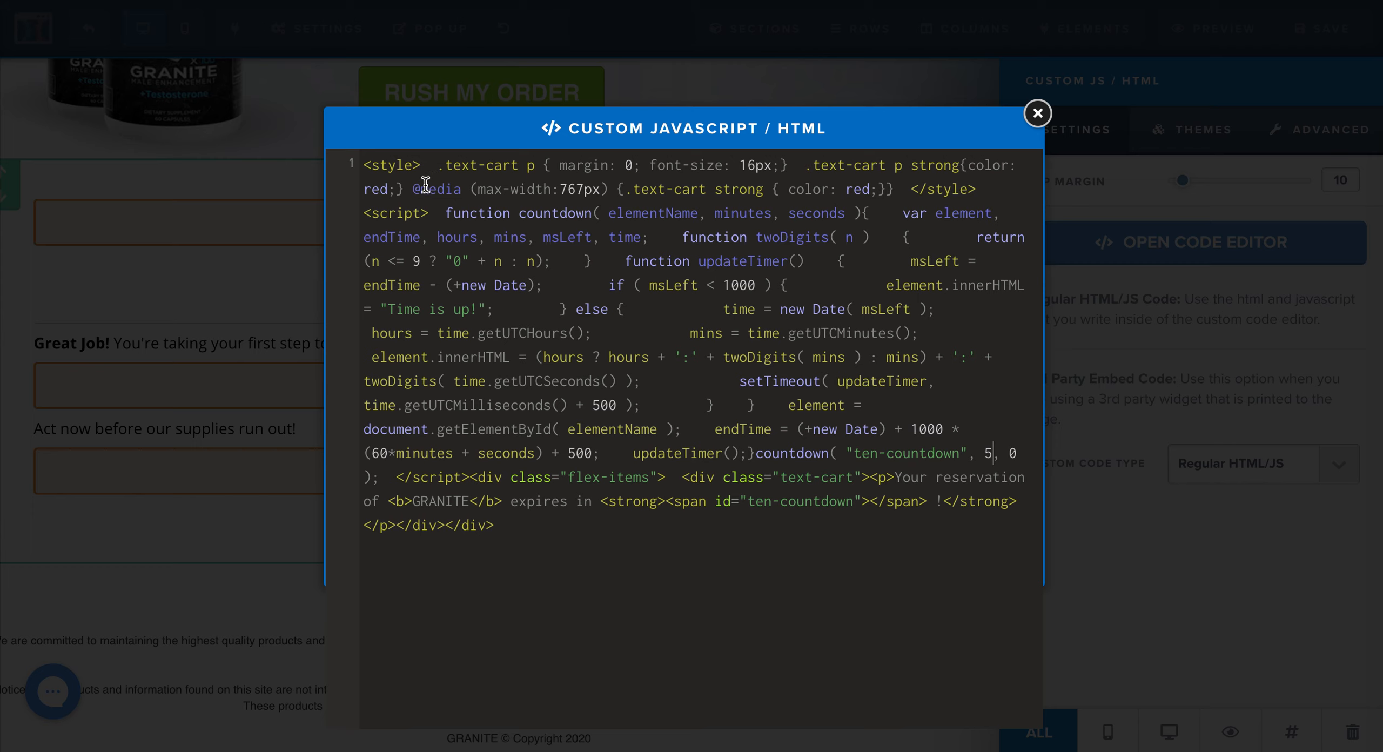
- Close the countdown code and check the reservation timer and Current Availability line on the live page
double_click(376, 188)
click(1037, 113)
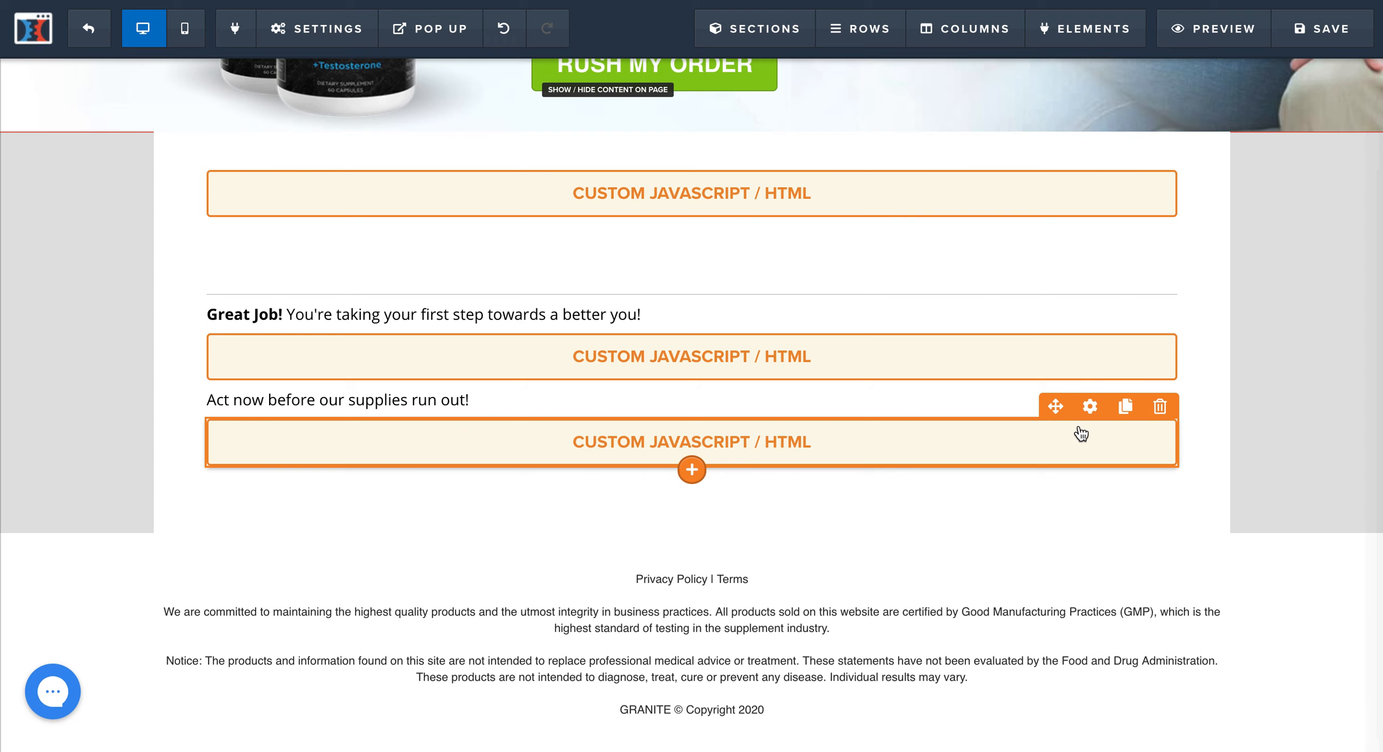
scroll(630, 129, up, 1)
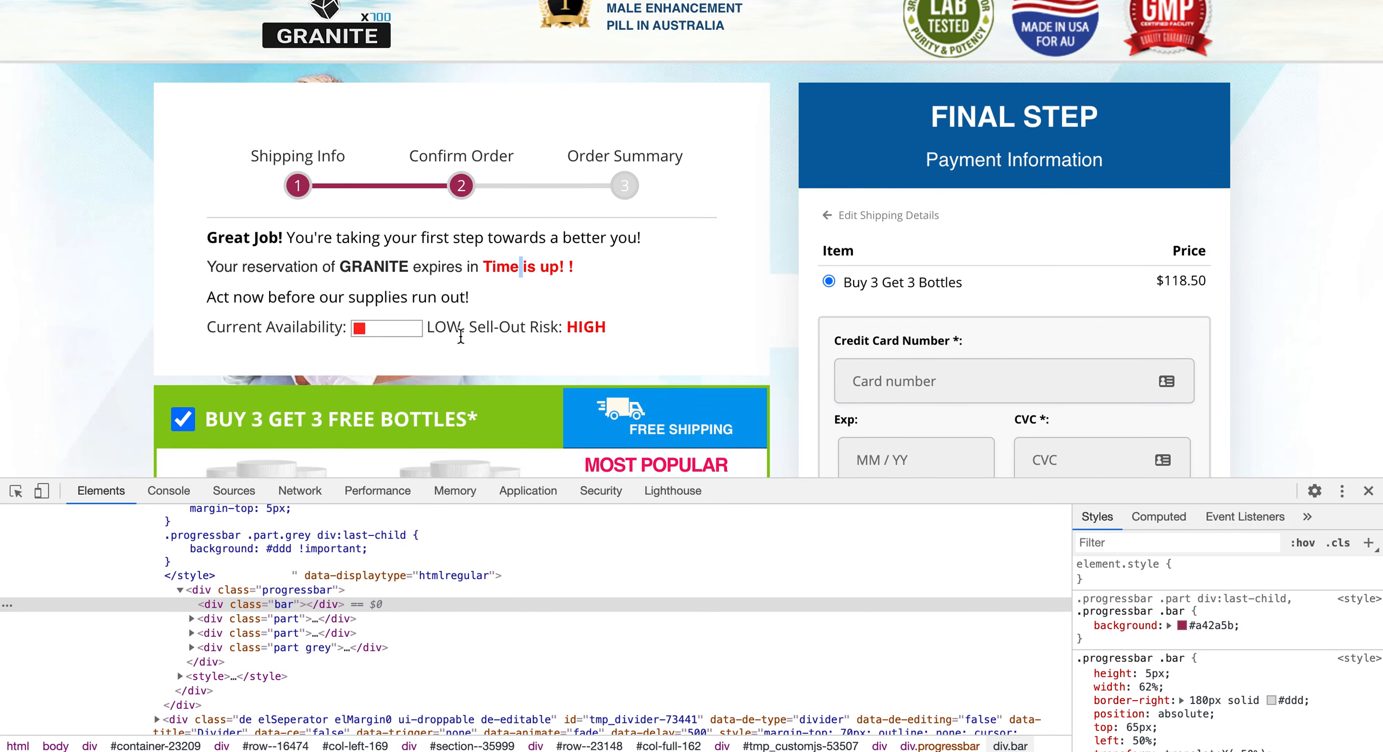
scroll(460, 336, down, 2)
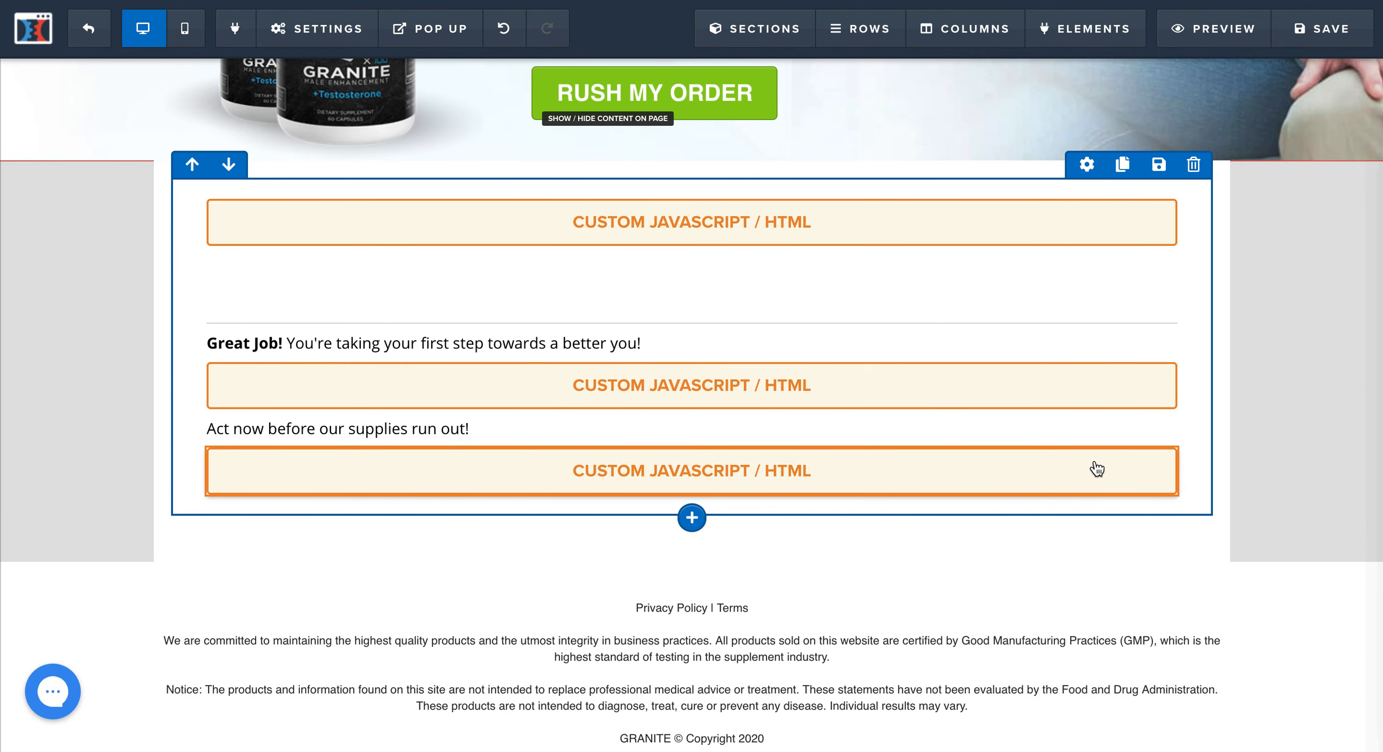
- Open the code of the custom element below "Act now before our supplies run out!" and review its availability markup and styles
mouse_move(1124, 484)
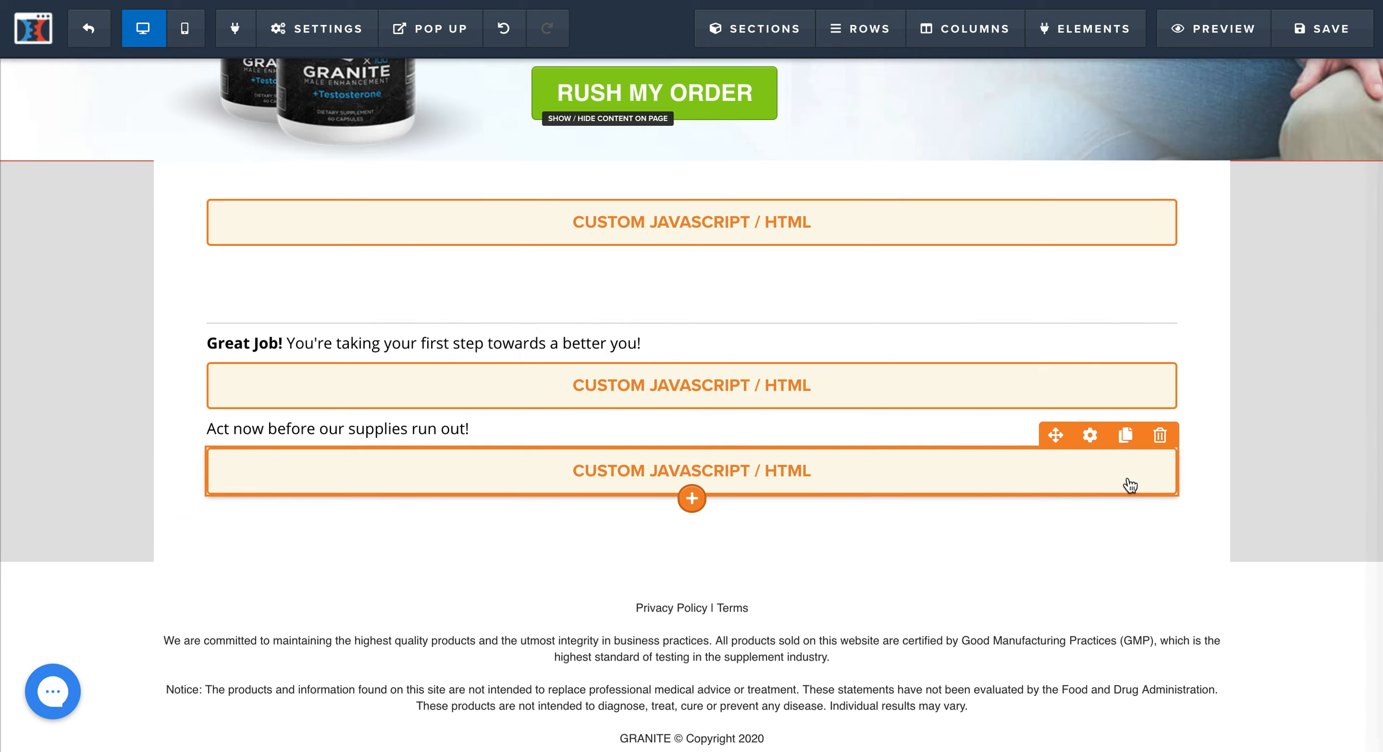
click(1090, 437)
click(1224, 246)
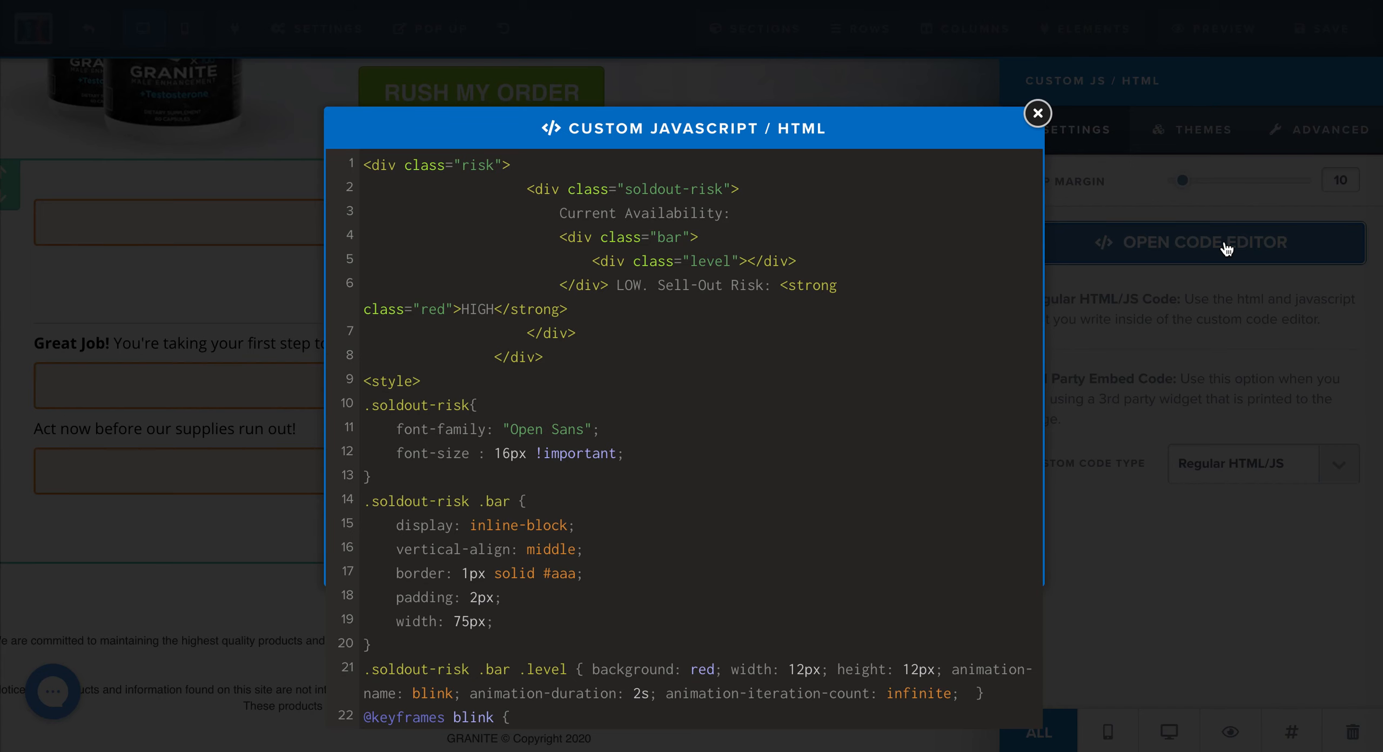
scroll(757, 404, down, 5)
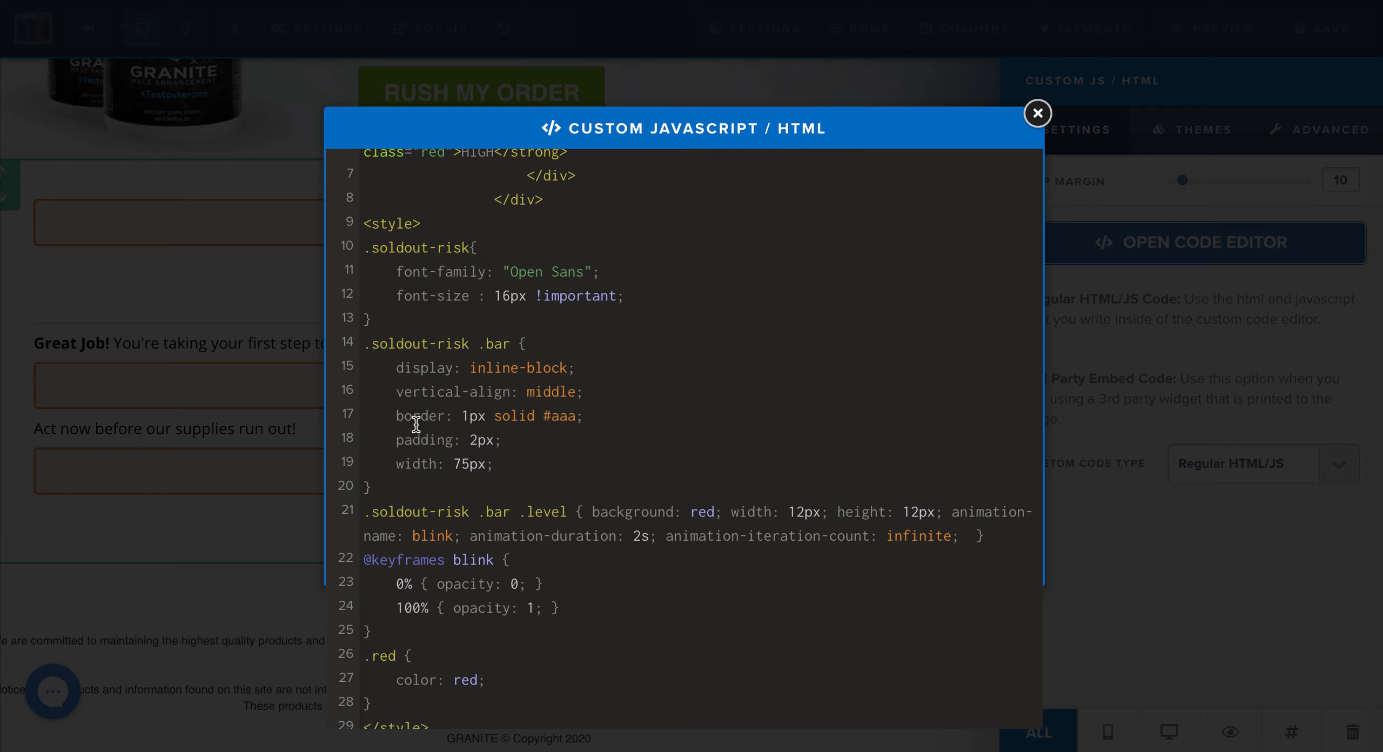
scroll(602, 405, down, 1)
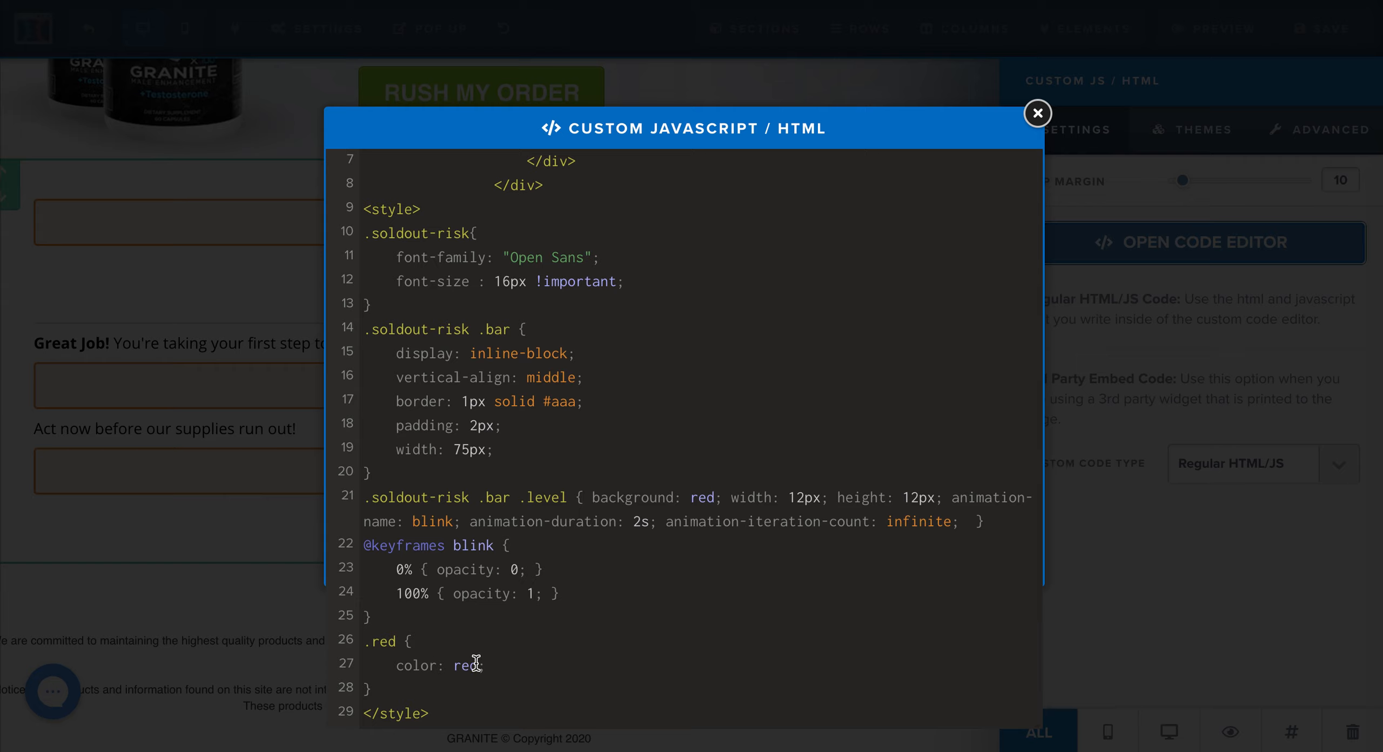
- Check the color rule of the .red class in the availability code, and close the code editor
click(475, 664)
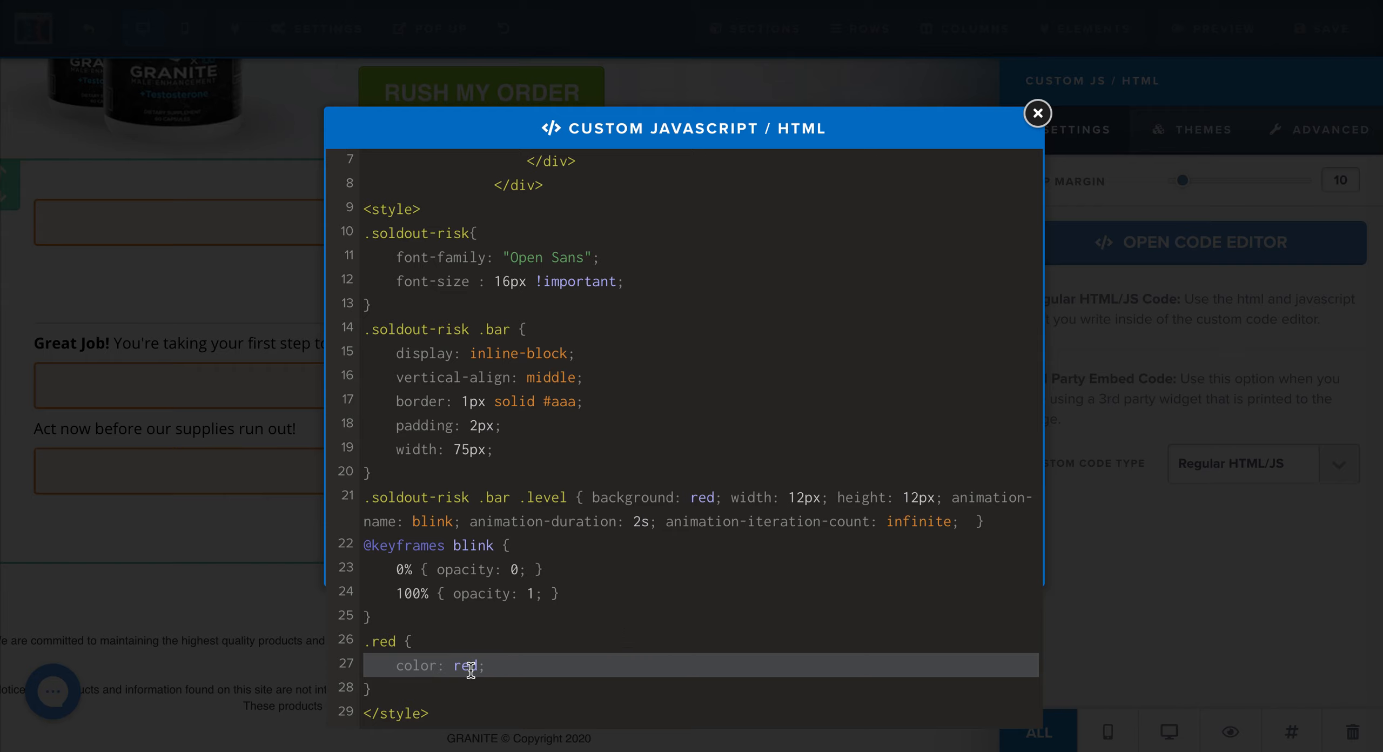
double_click(468, 665)
scroll(666, 526, up, 3)
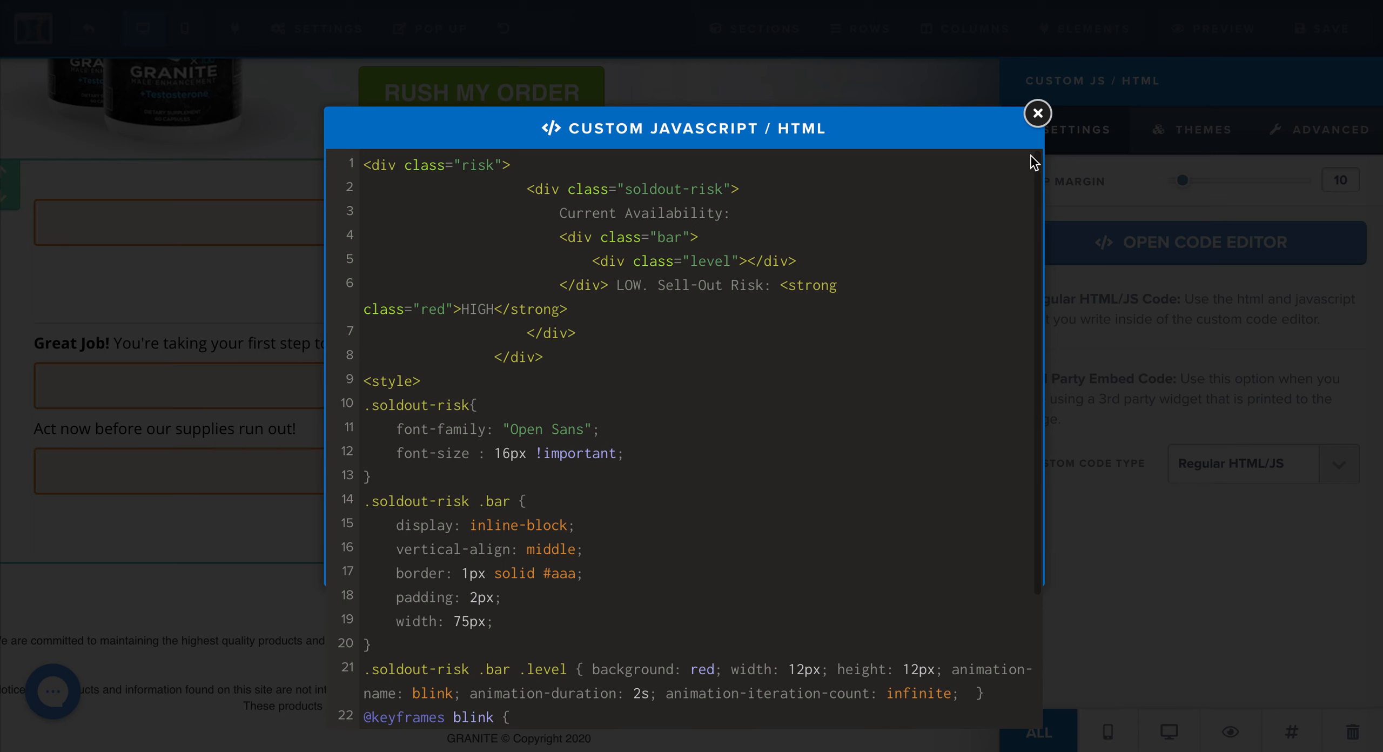
click(1037, 113)
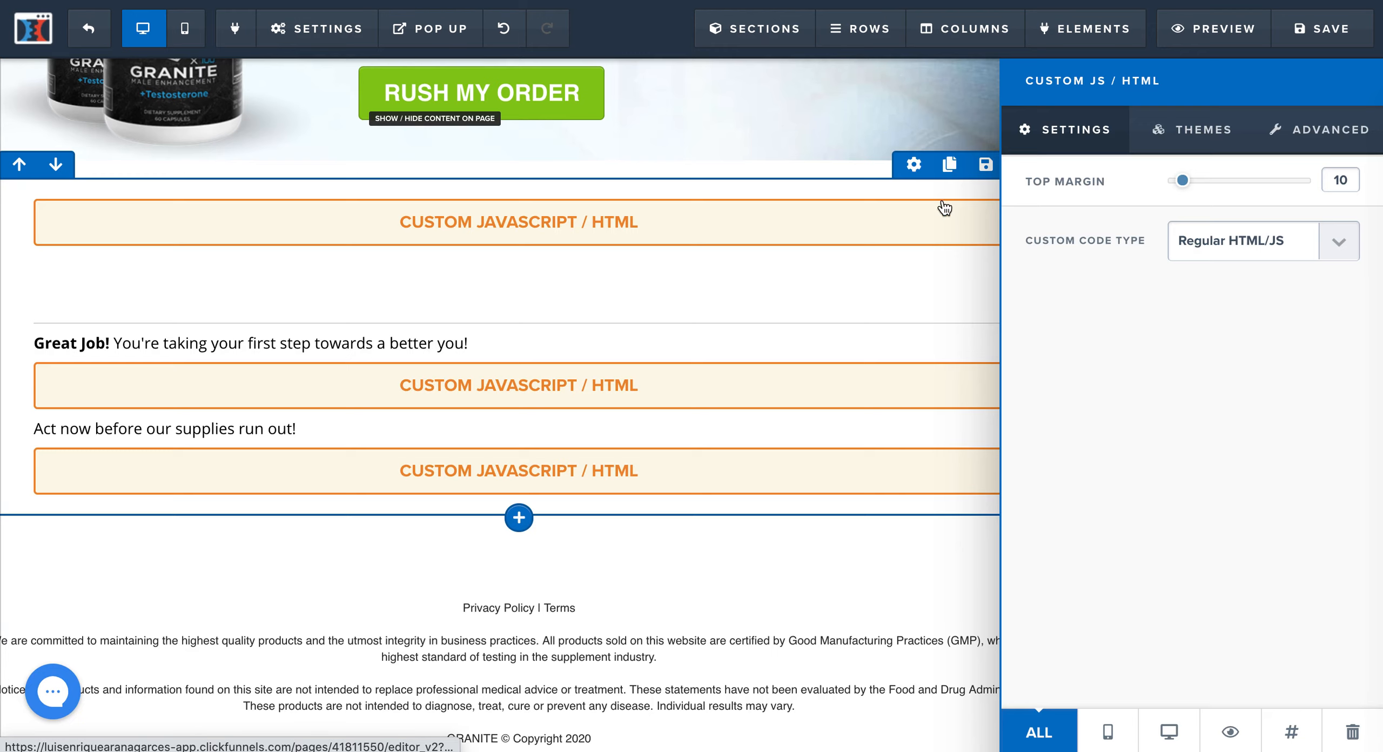
- Hide the progress-bar section in the page editor and save the page
click(919, 237)
click(1212, 174)
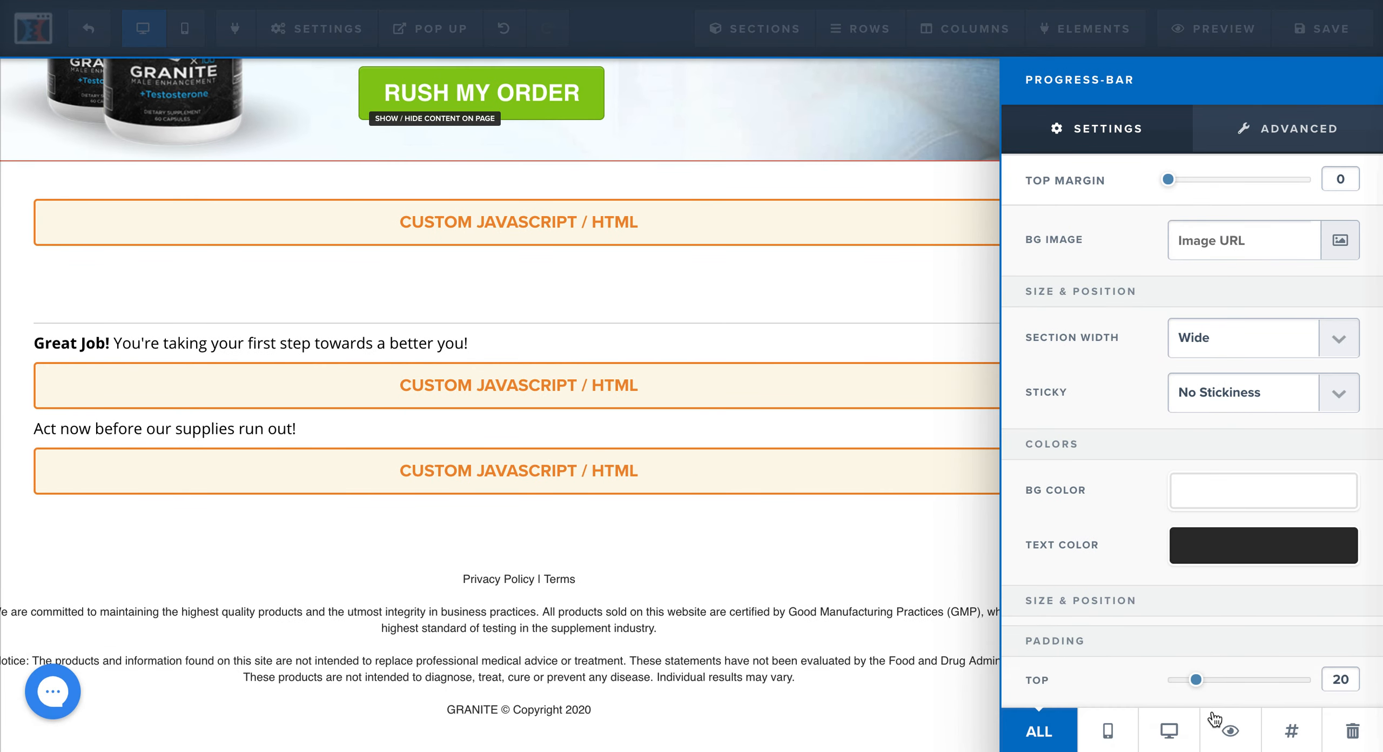
click(1229, 733)
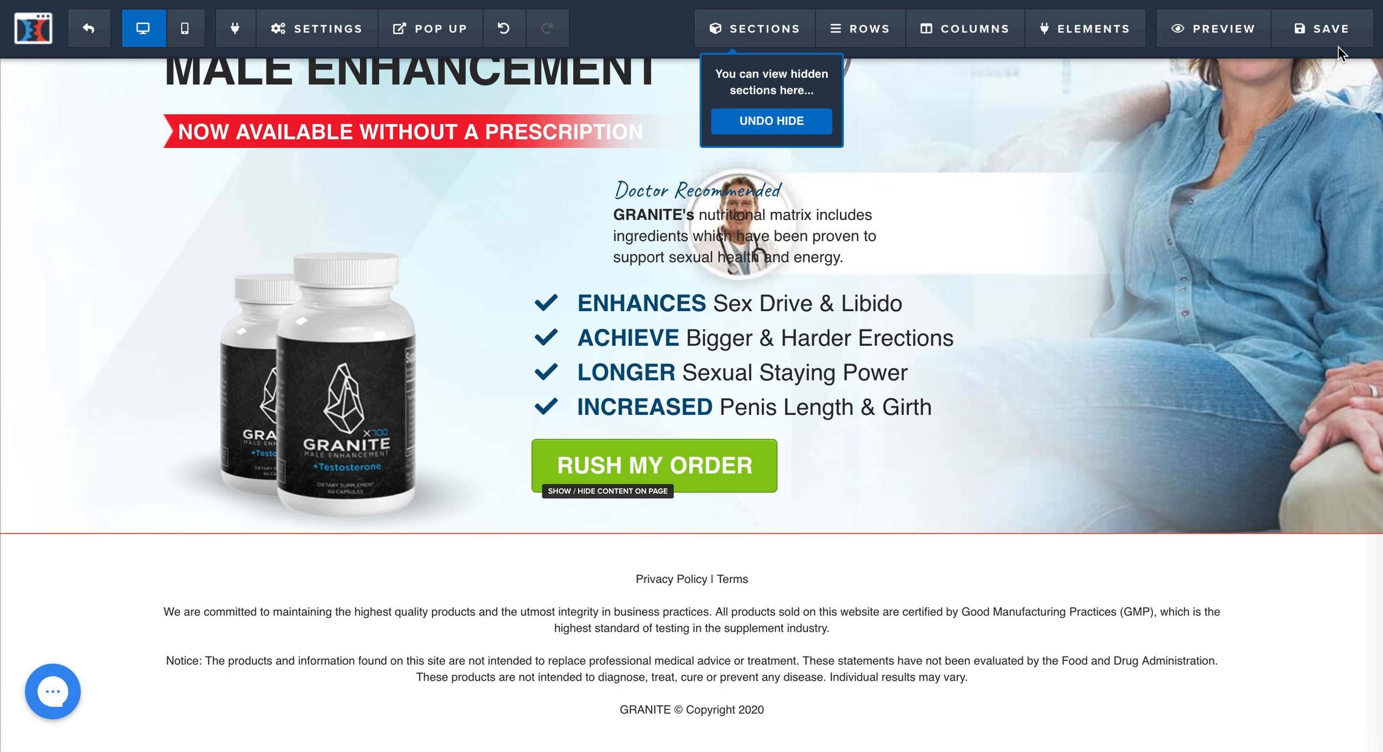
click(1333, 33)
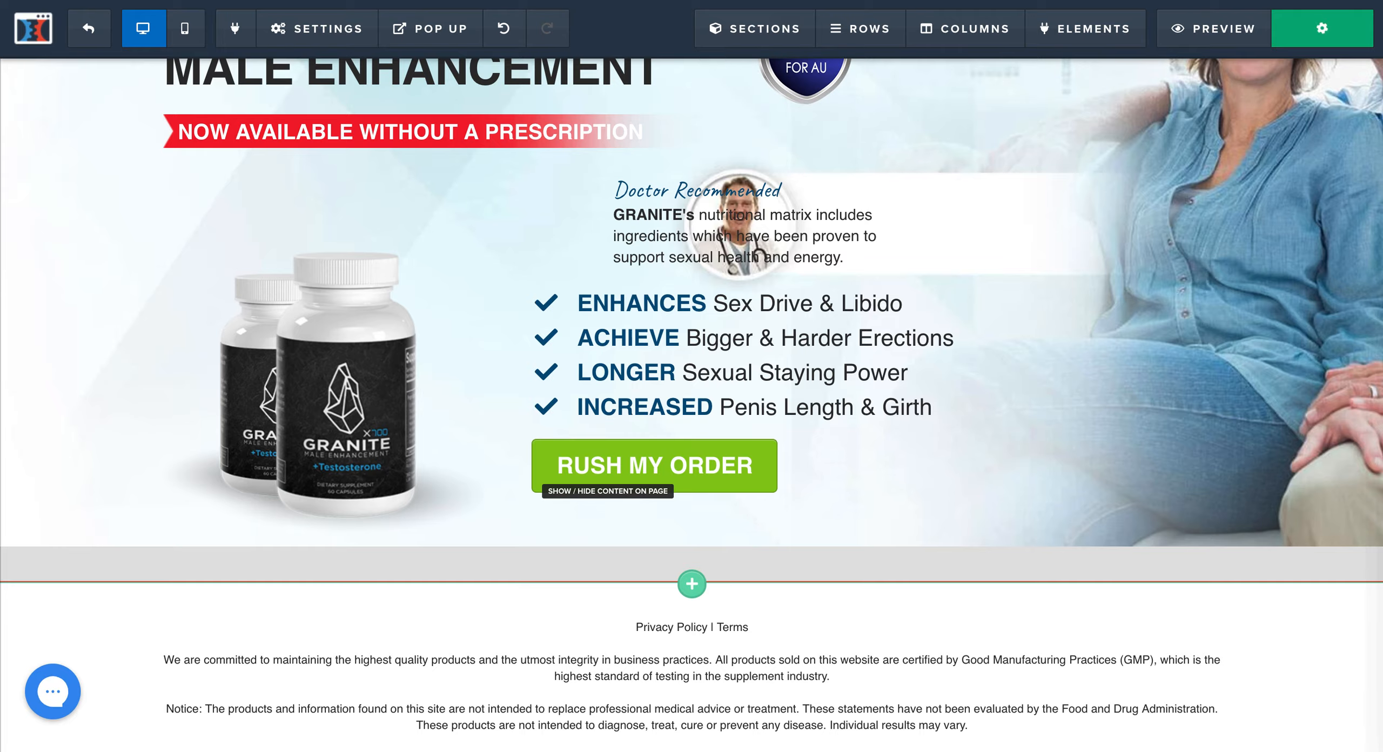
- Open the page's tracking code to view the footer script
scroll(1375, 357, up, 20)
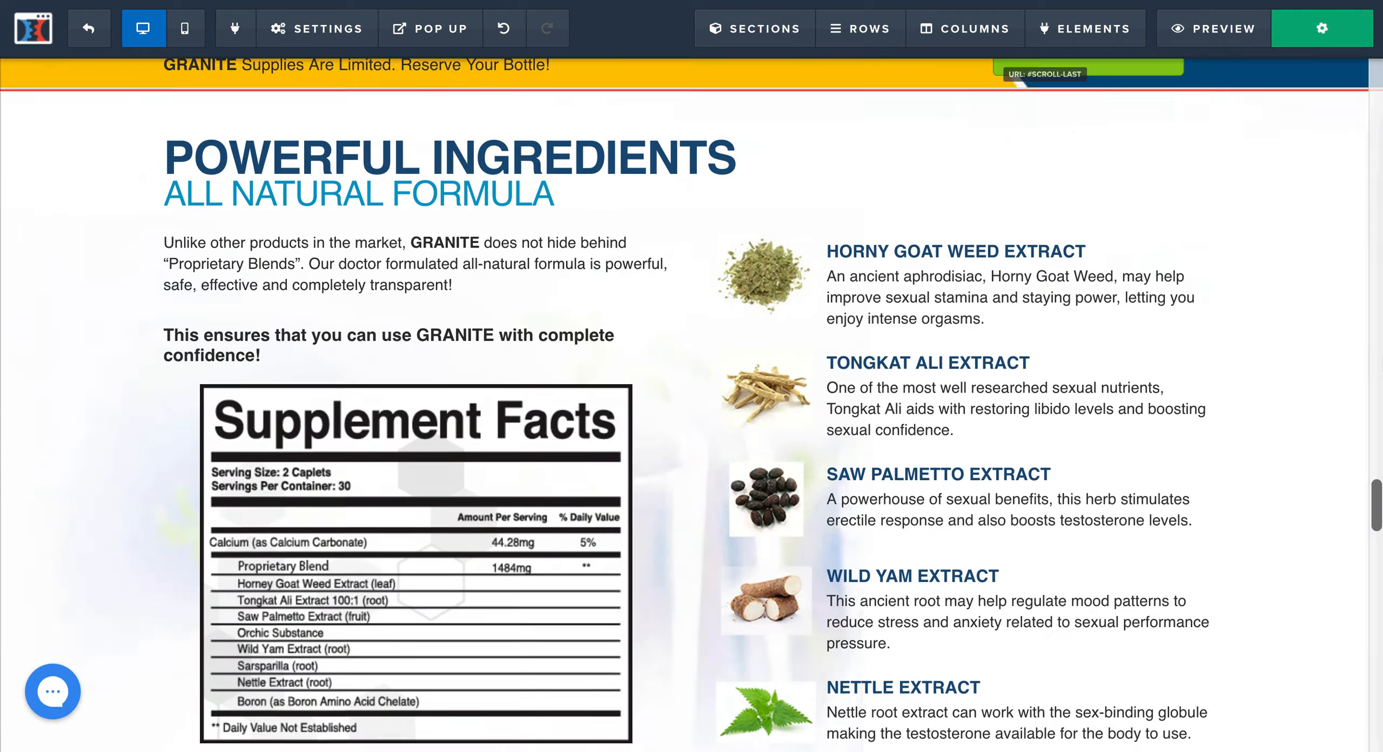
scroll(691, 405, up, 20)
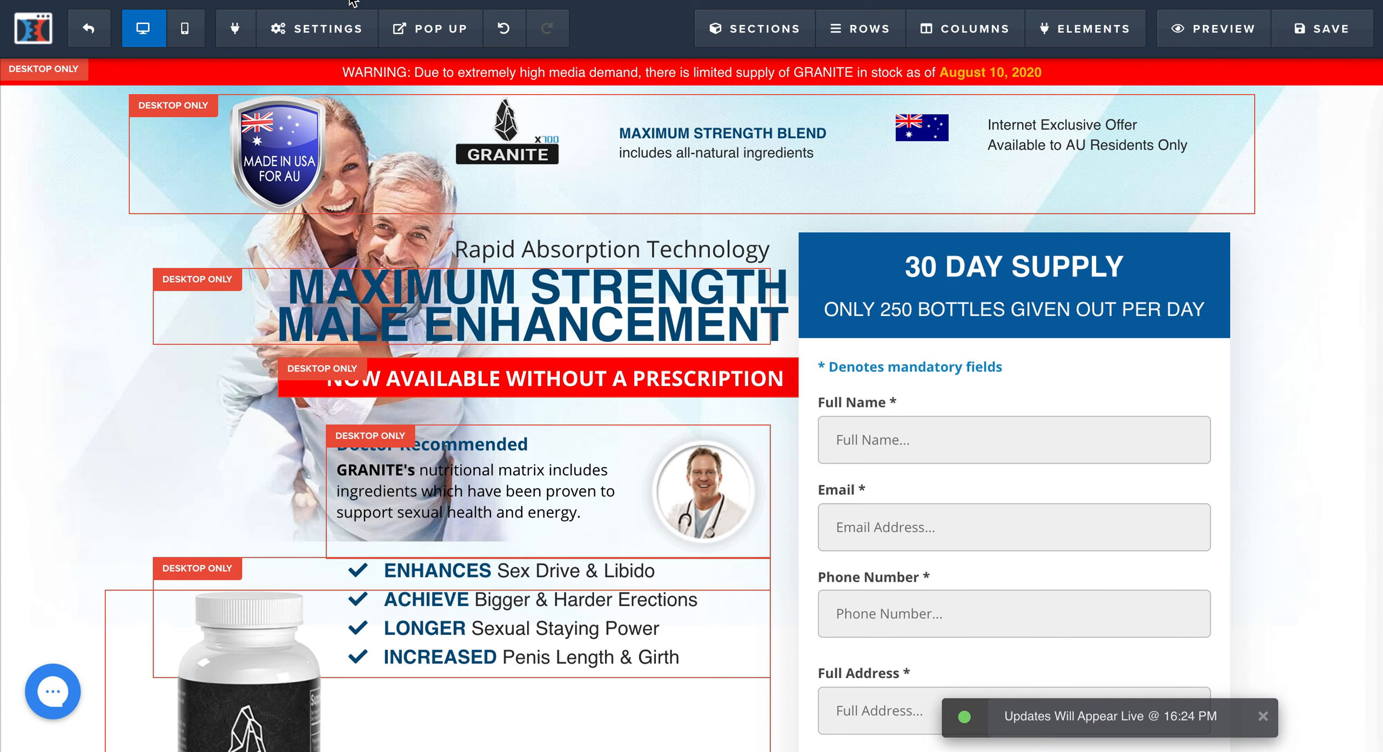
click(334, 33)
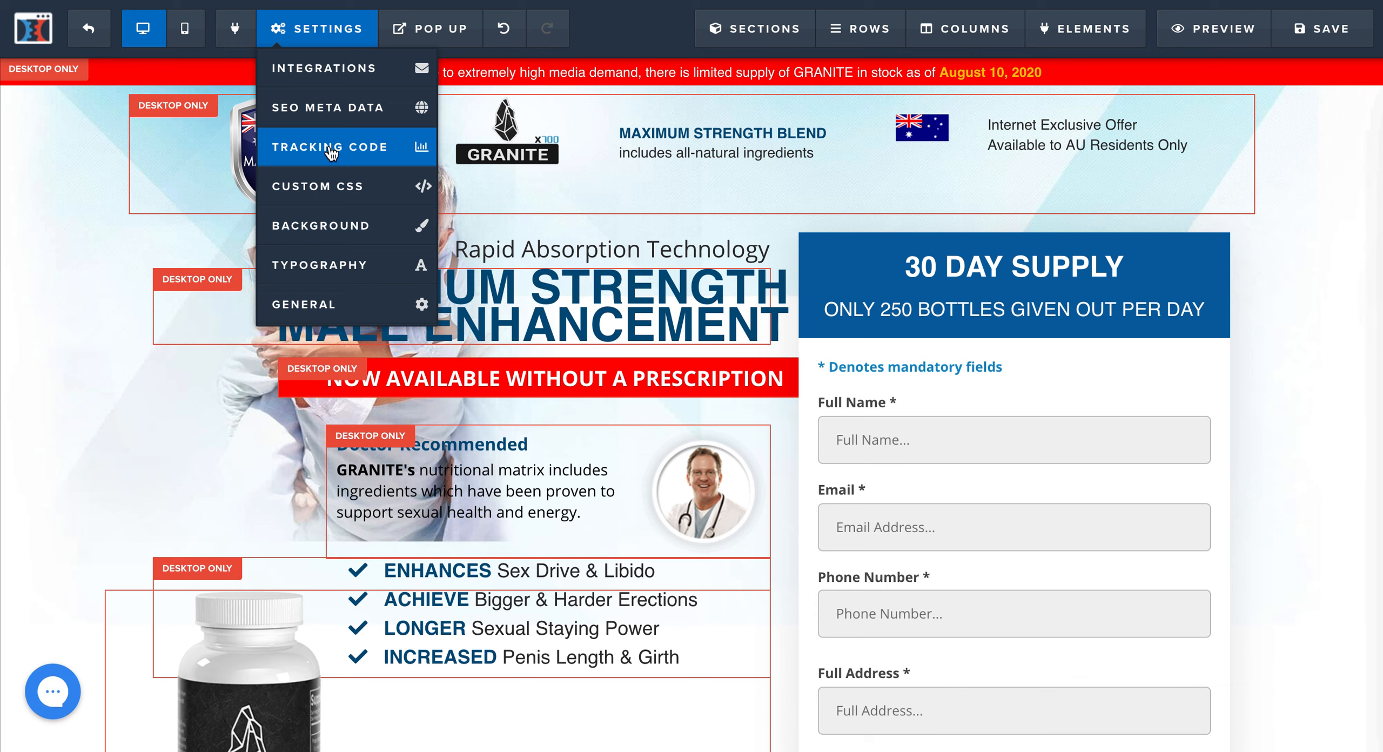
click(328, 158)
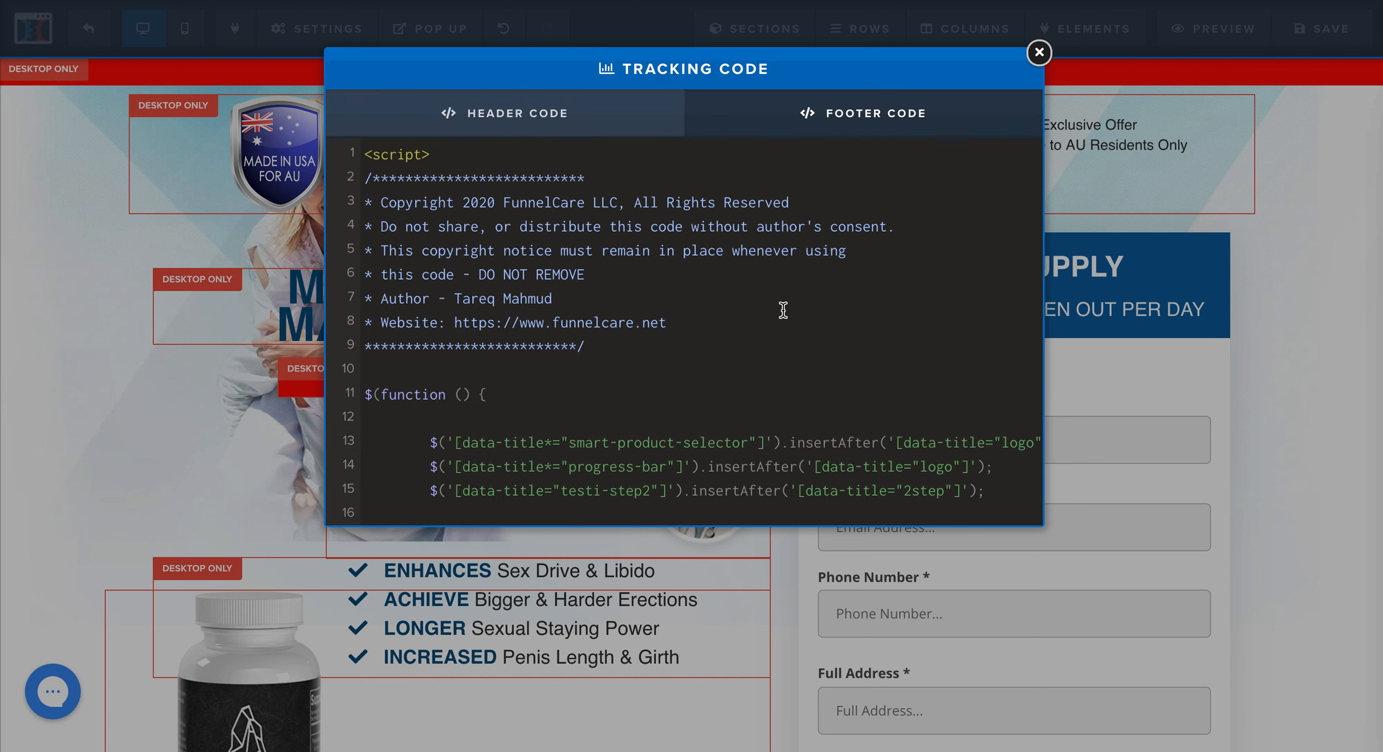
- Review the insertAfter lines that place the smart-product-selector, progress-bar and testi-step2 sections in the footer script
scroll(781, 308, down, 2)
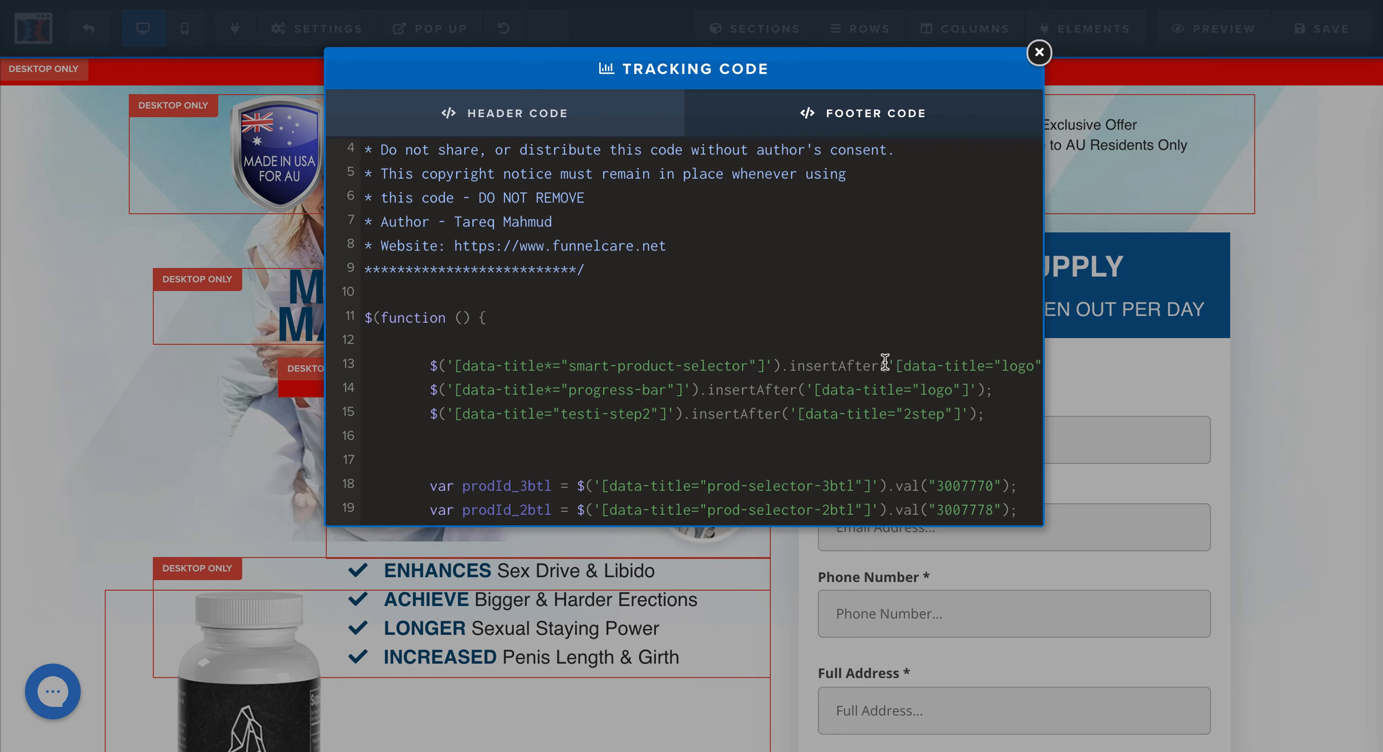
scroll(961, 370, right, 2)
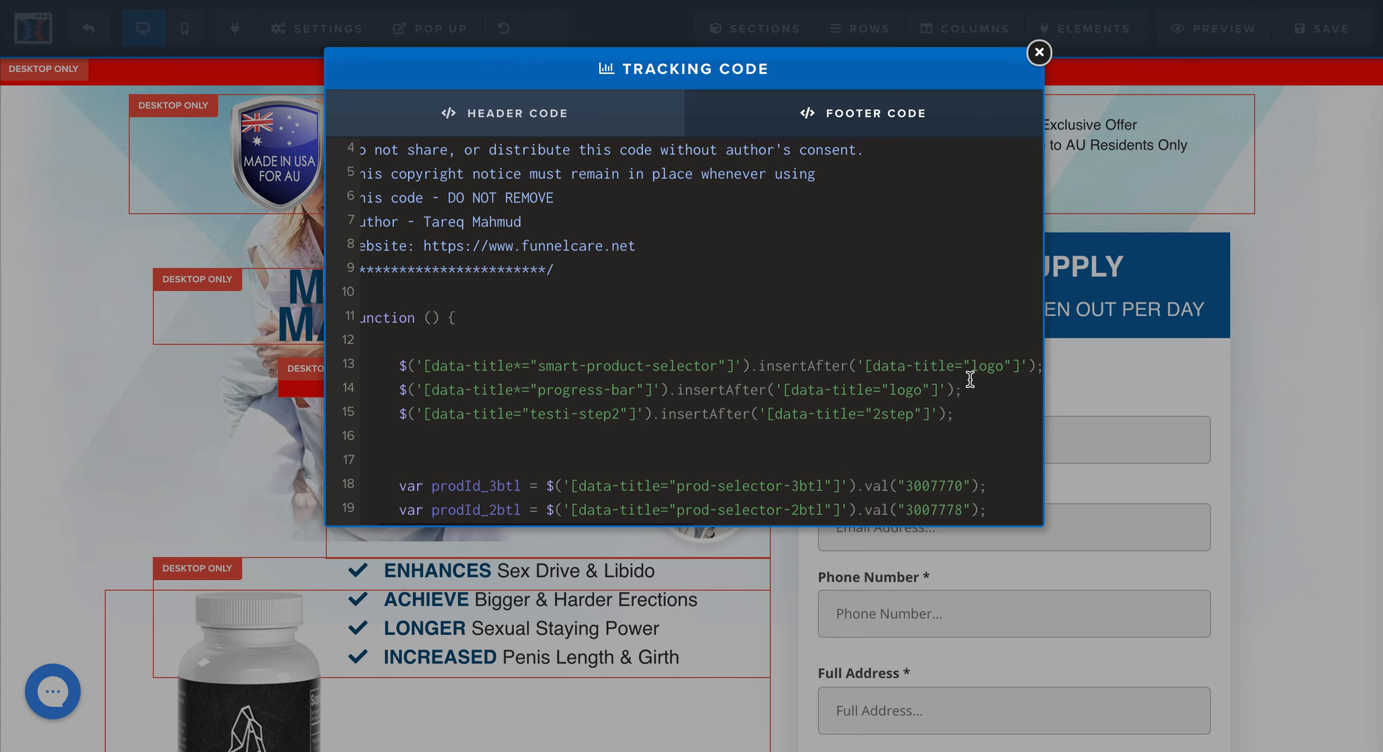
scroll(1006, 377, down, 2)
scroll(738, 366, left, 1)
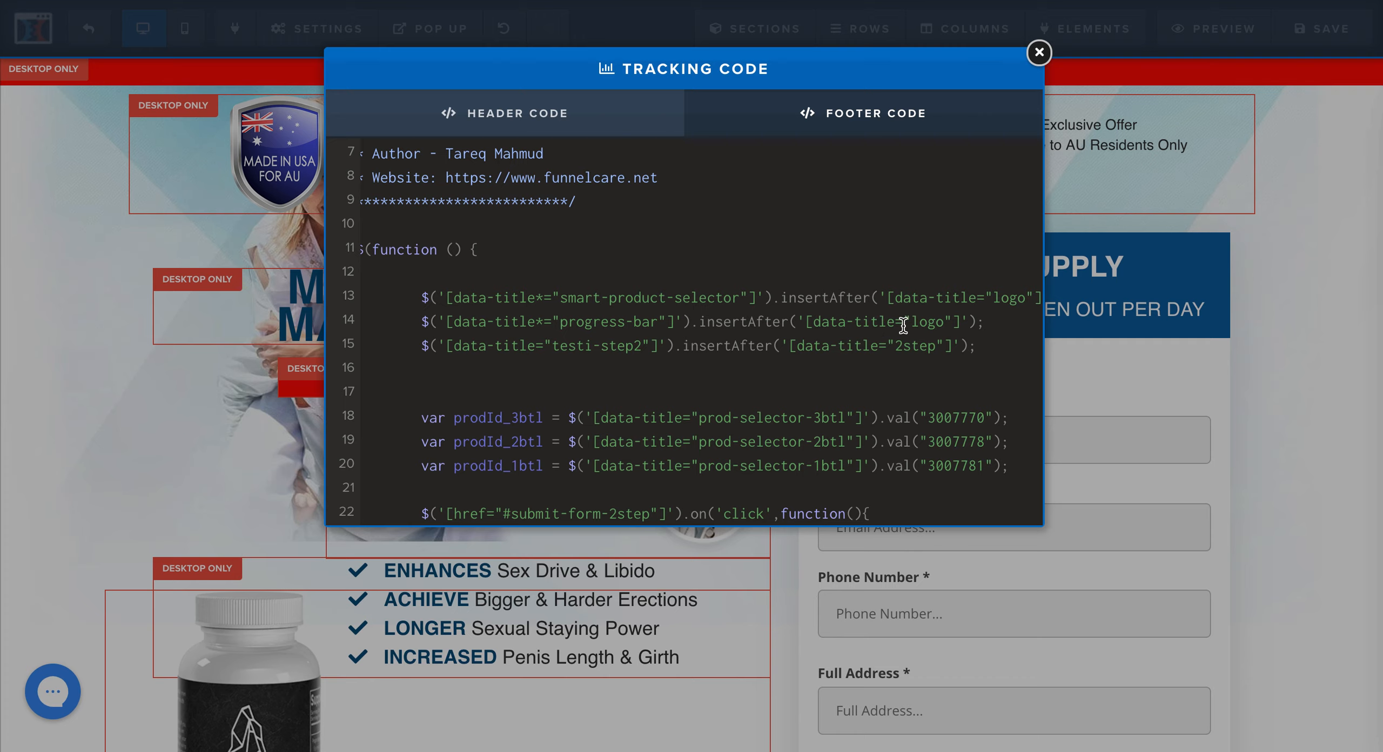
scroll(659, 386, down, 1)
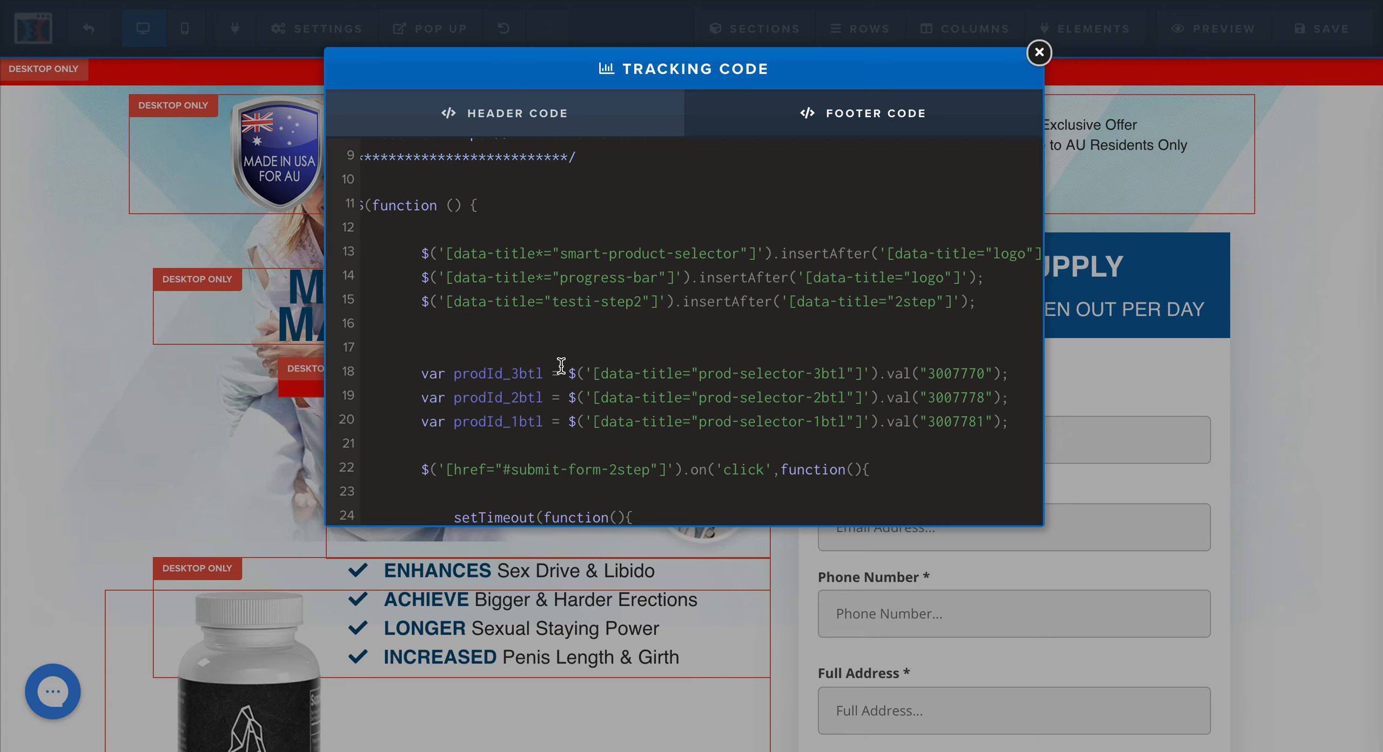
scroll(694, 325, down, 1)
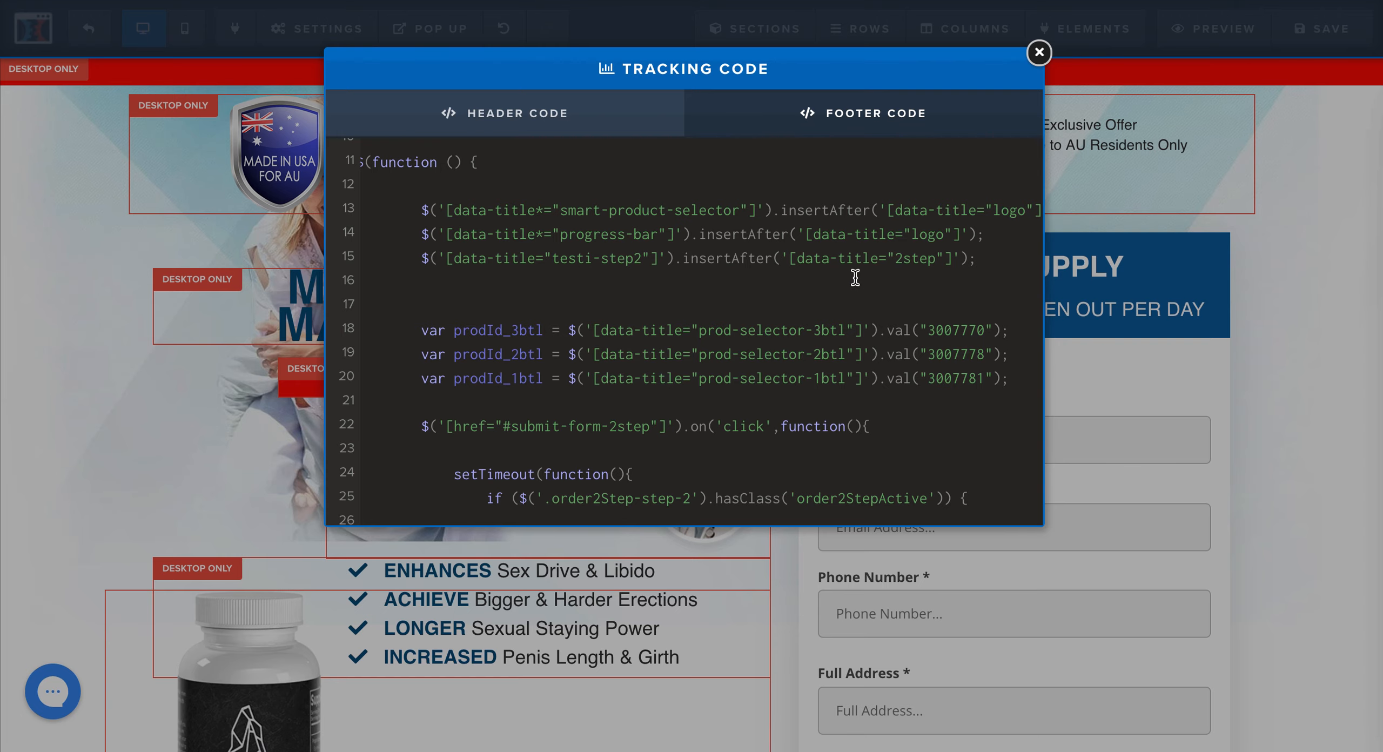
scroll(855, 278, down, 1)
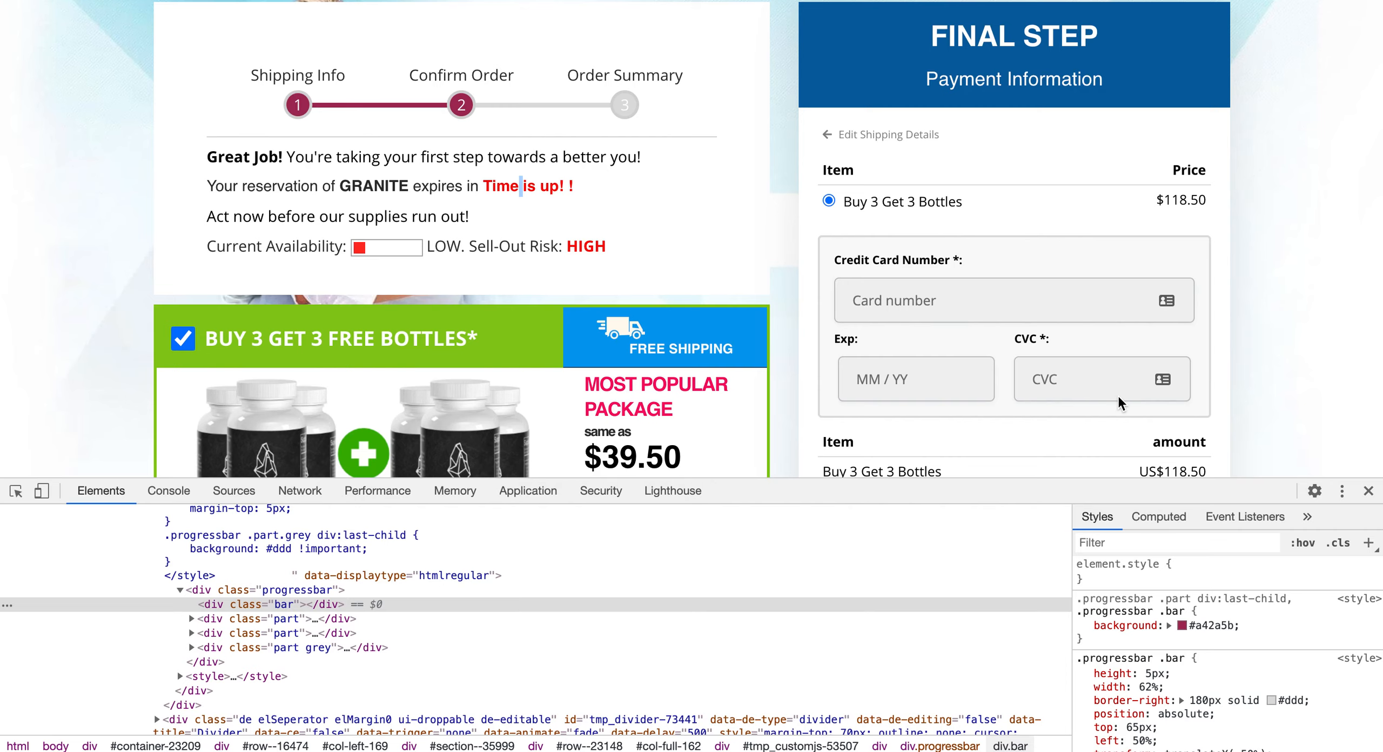
- Compare the prodId_3btl, prodId_2btl and prodId_1btl variables in the footer script with the bottle packages on the live page
scroll(1117, 394, down, 8)
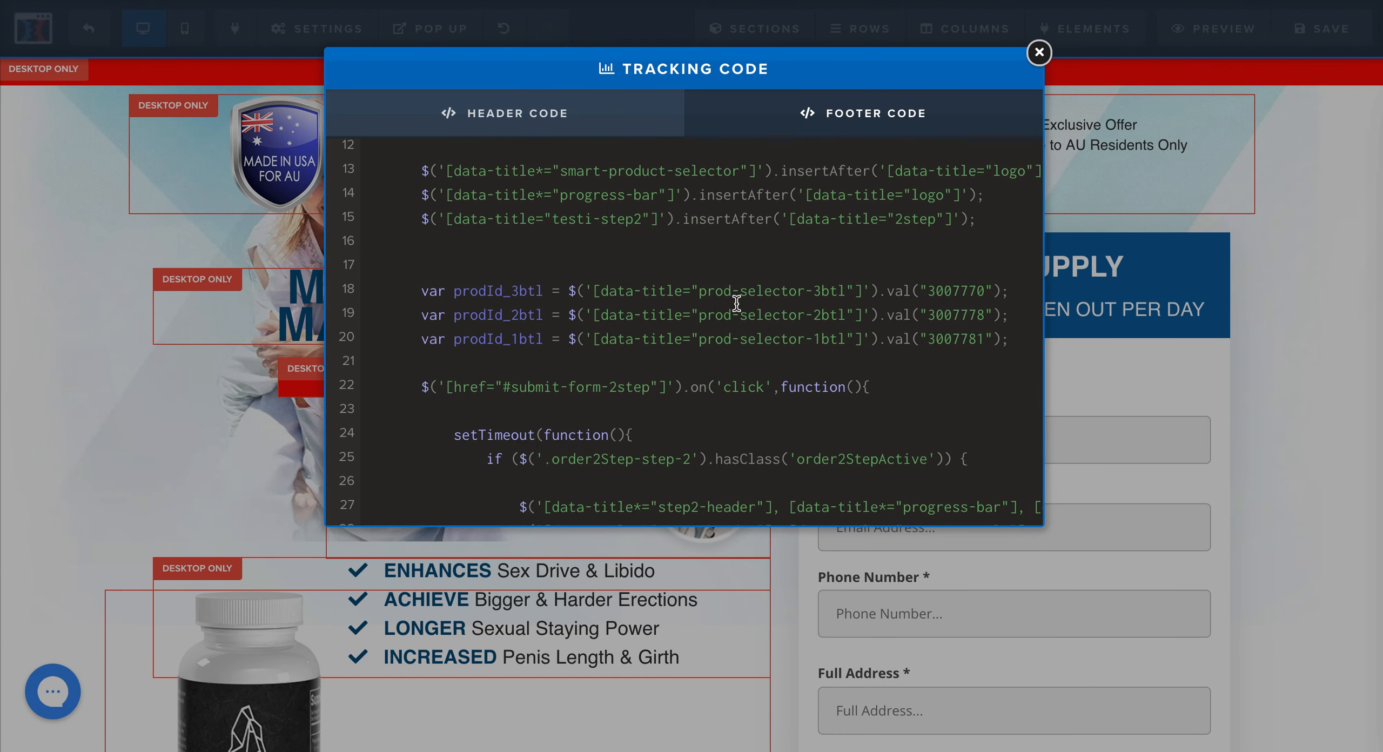
scroll(809, 294, up, 2)
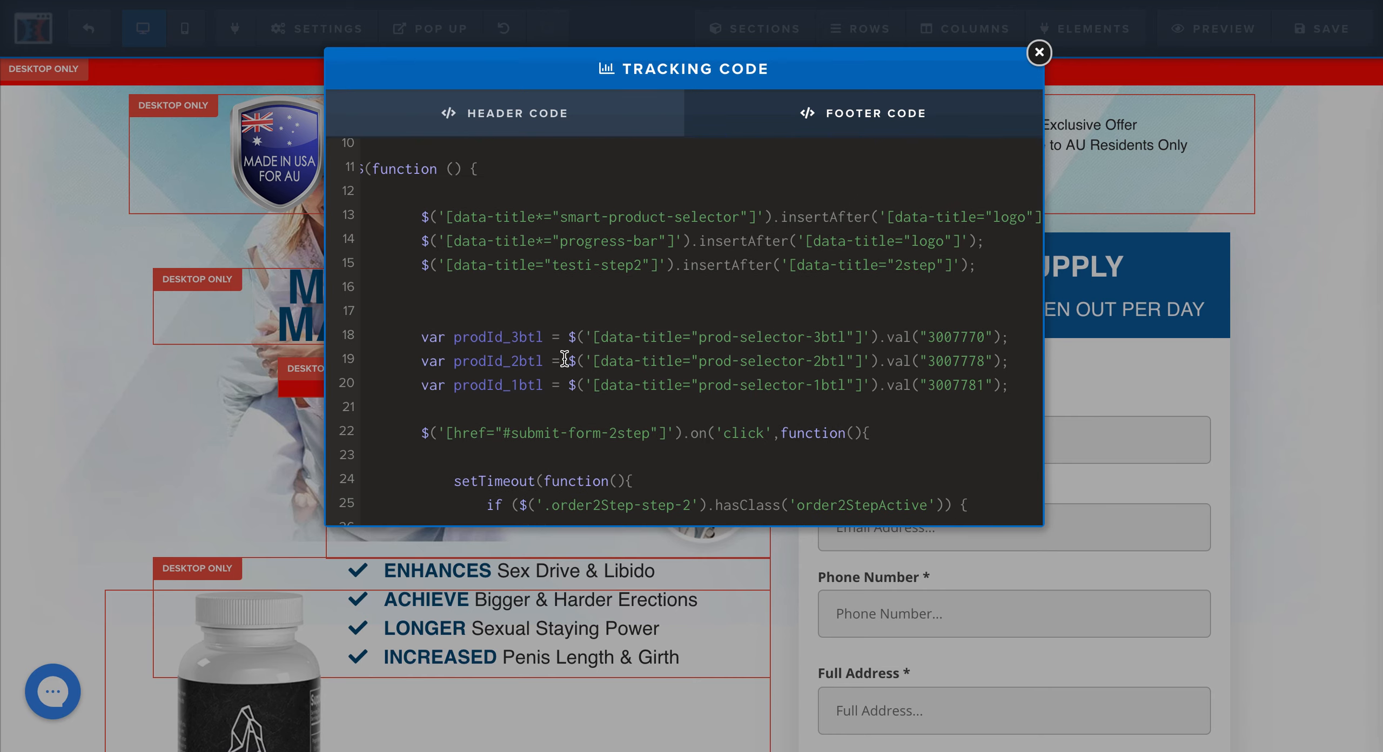
scroll(565, 356, down, 1)
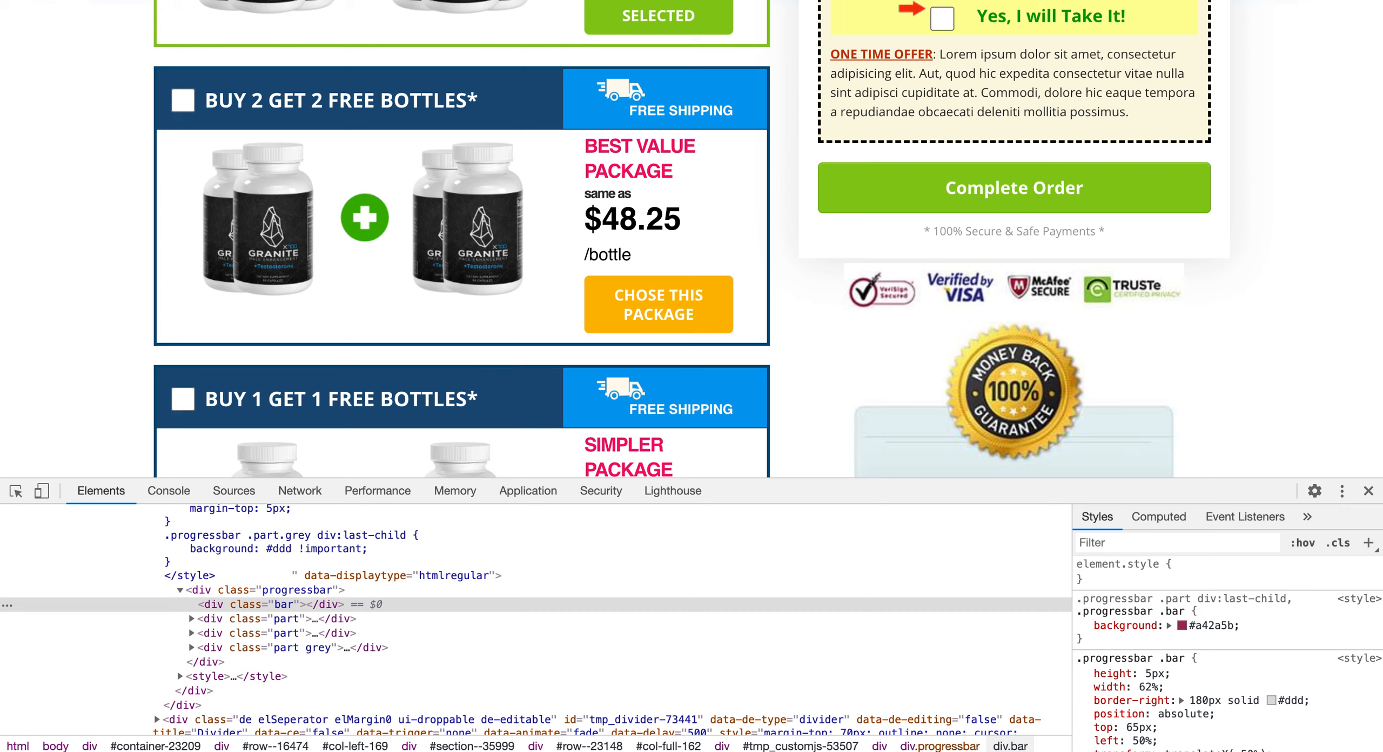
scroll(495, 312, up, 4)
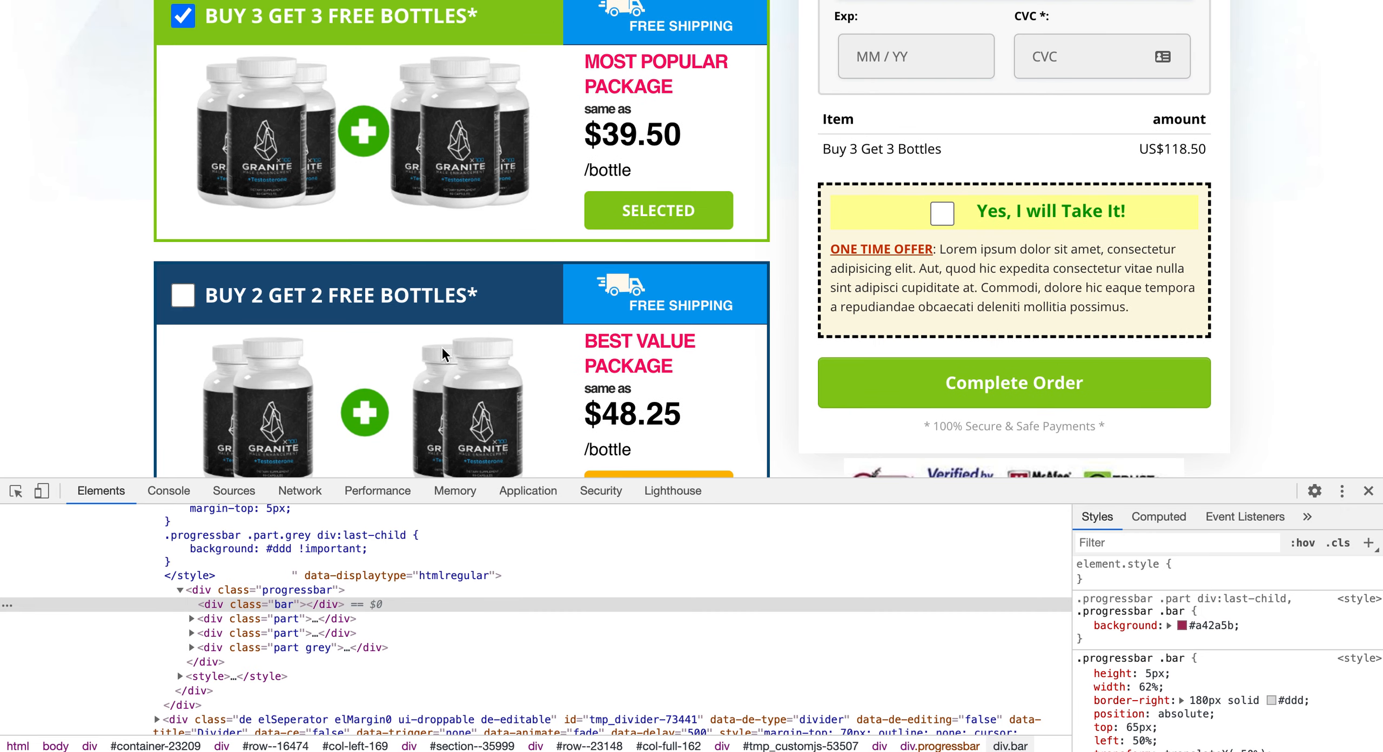
scroll(501, 132, up, 1)
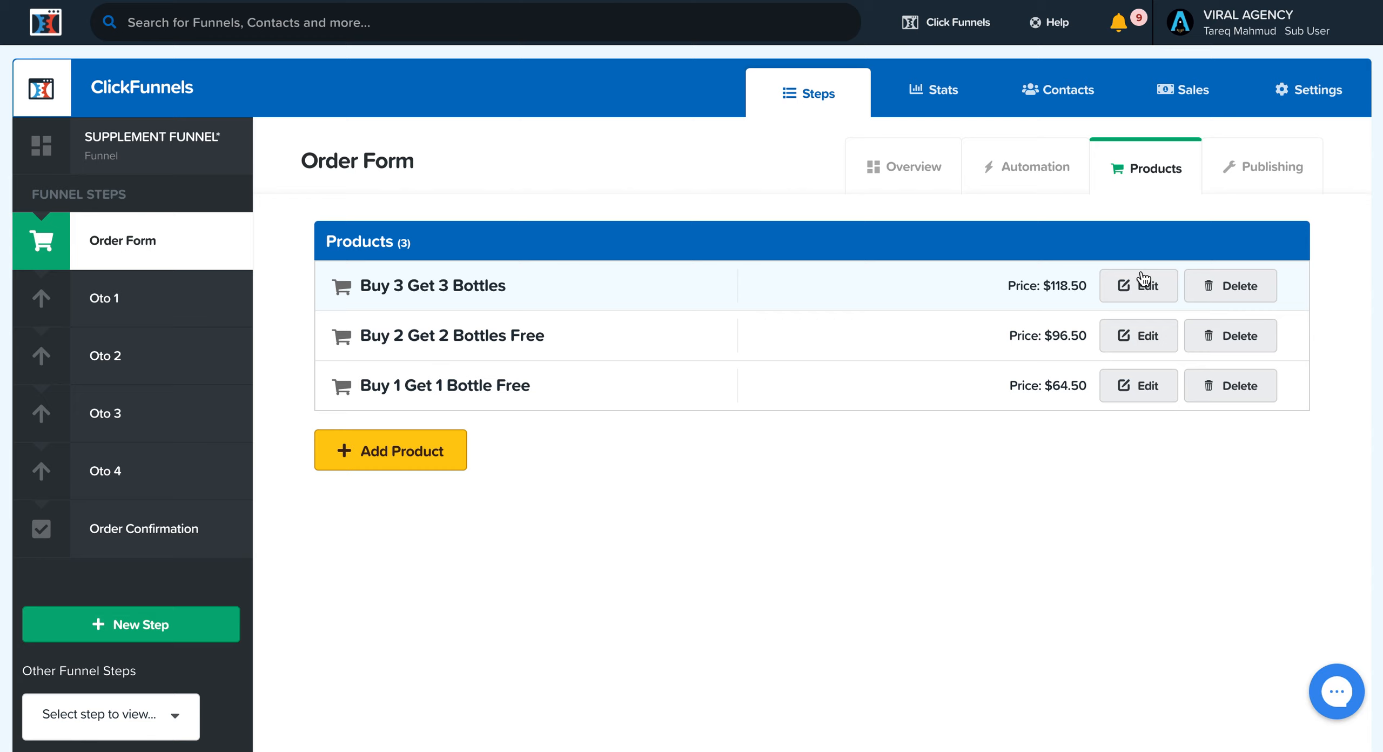
- Copy the Buy 3 Get 3 Bottles product's edit link, and copy the product ID out of it in Sublime Text
right_click(1144, 292)
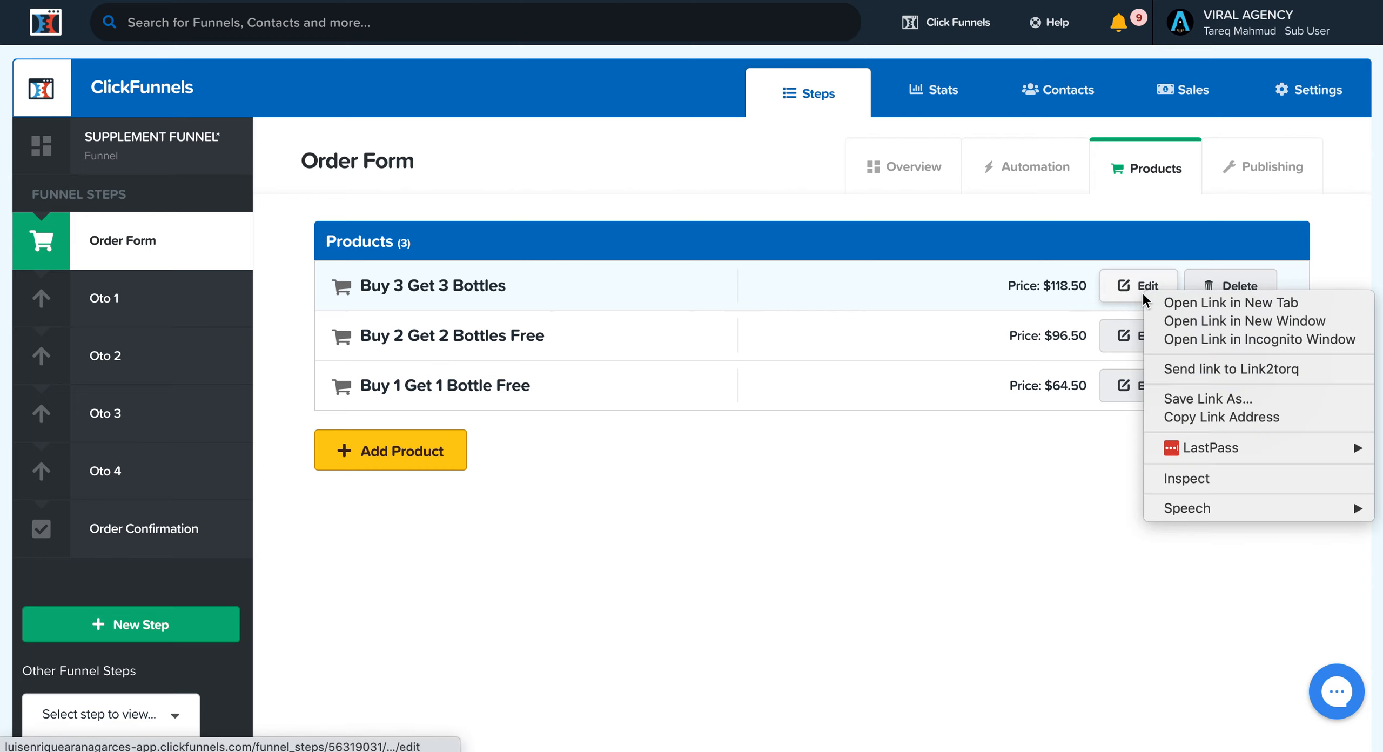
click(1209, 417)
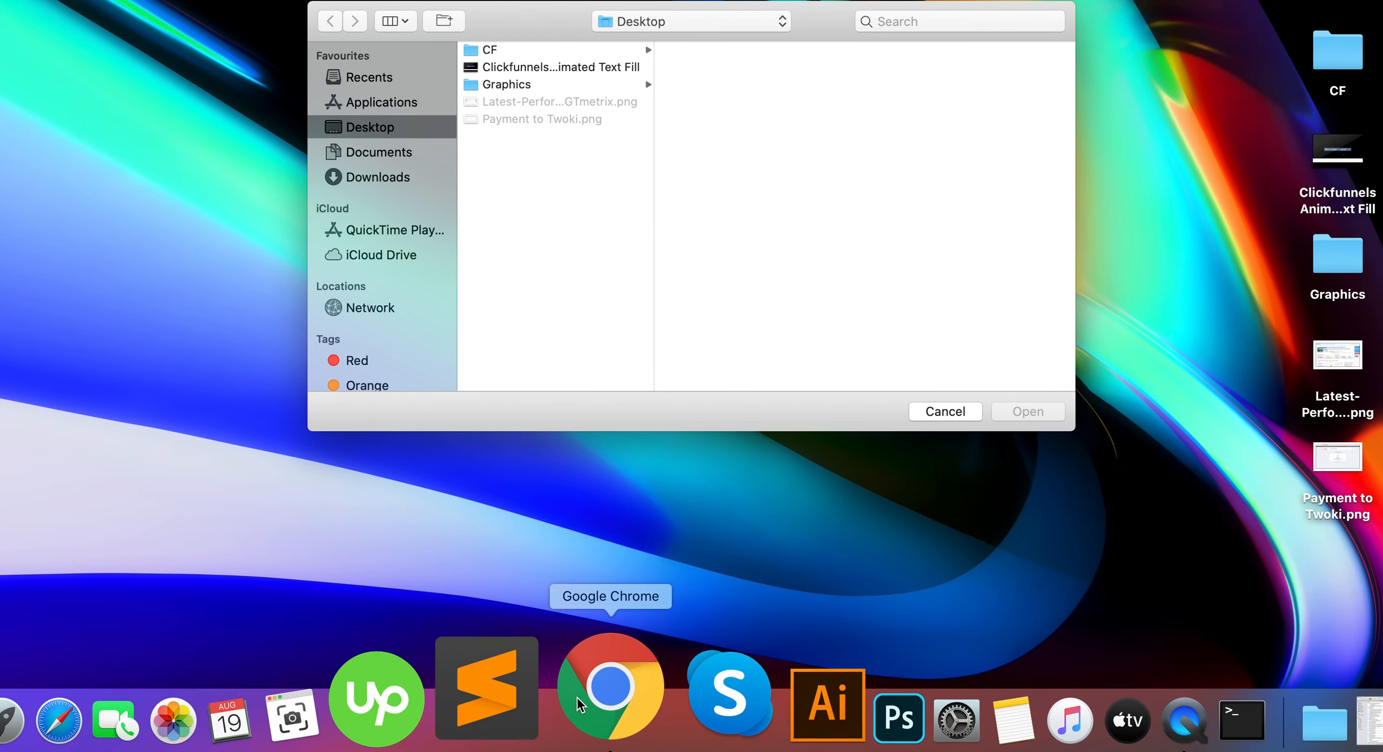
click(537, 685)
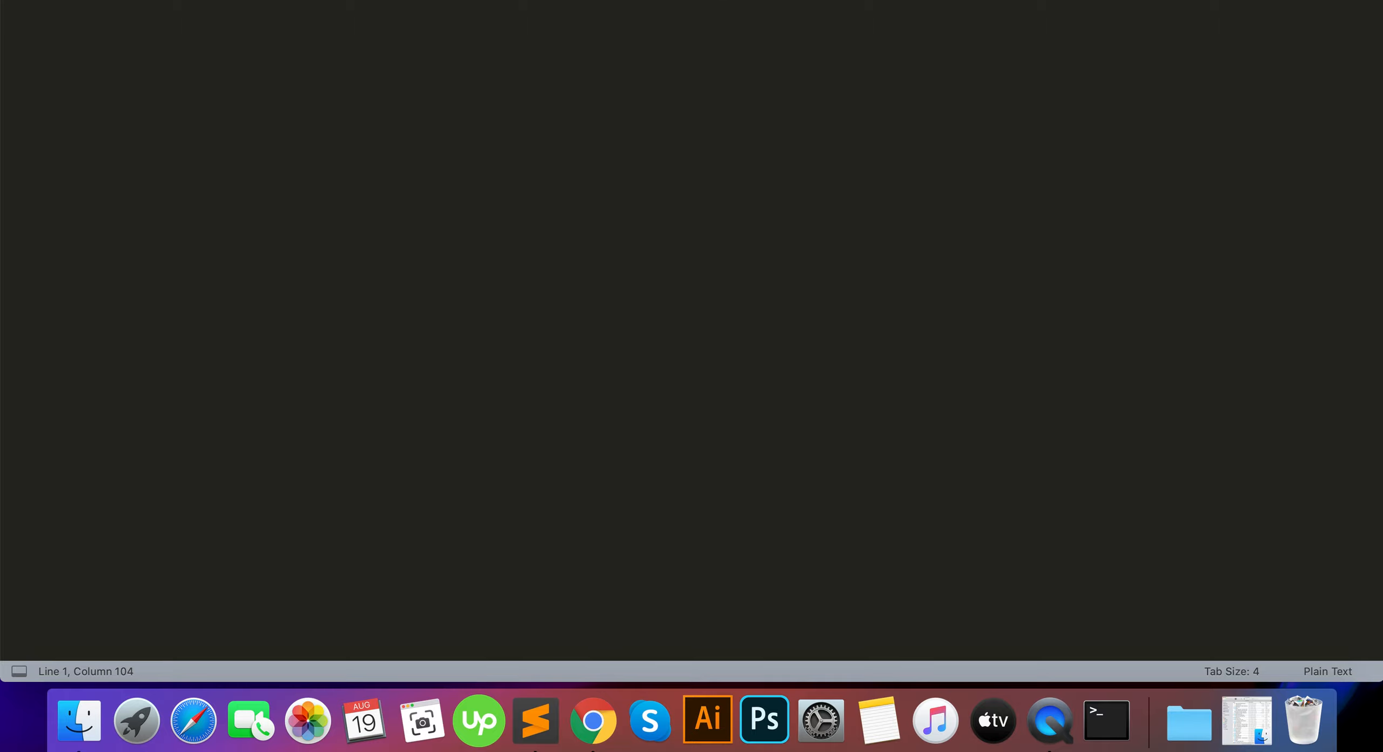
double_click(810, 1)
key(super+c)
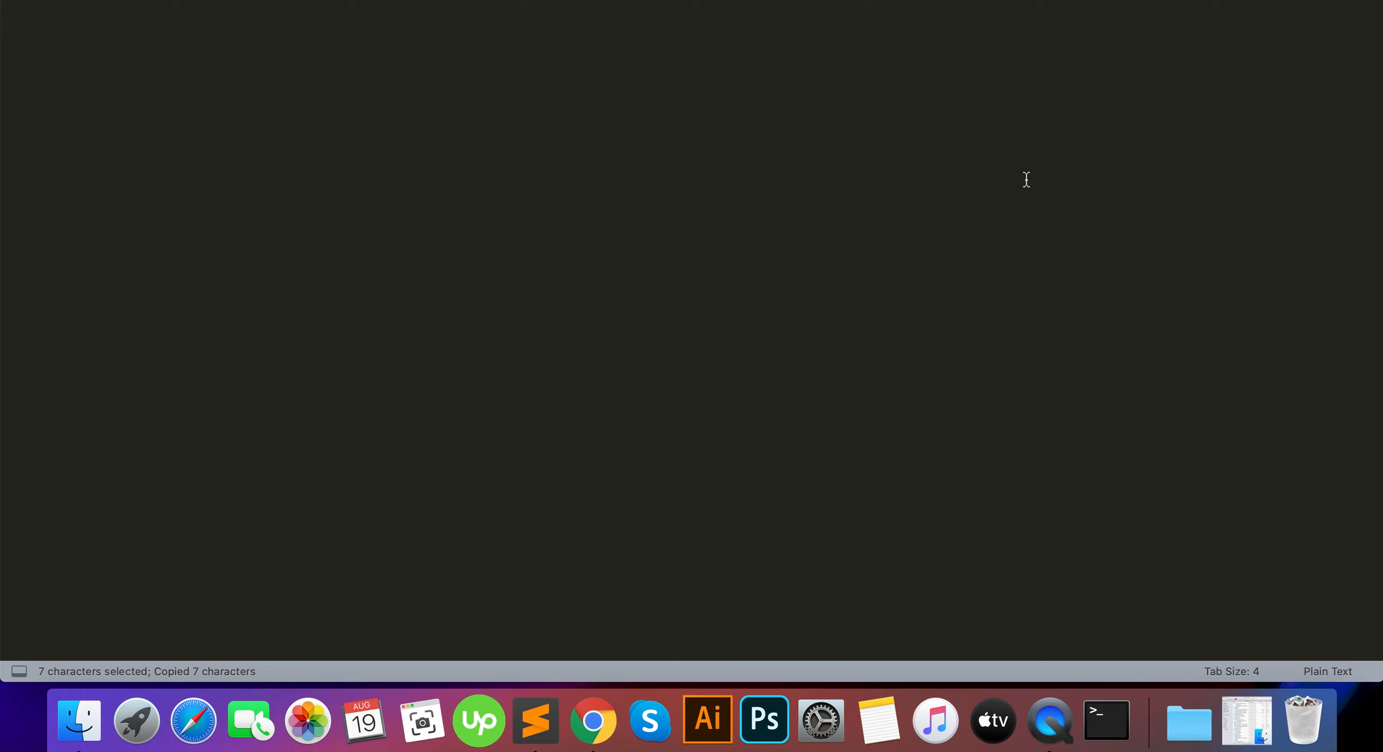
- Return to the footer tracking code in Chrome and review the product ID assignments for the three packages
key(super+Tab)
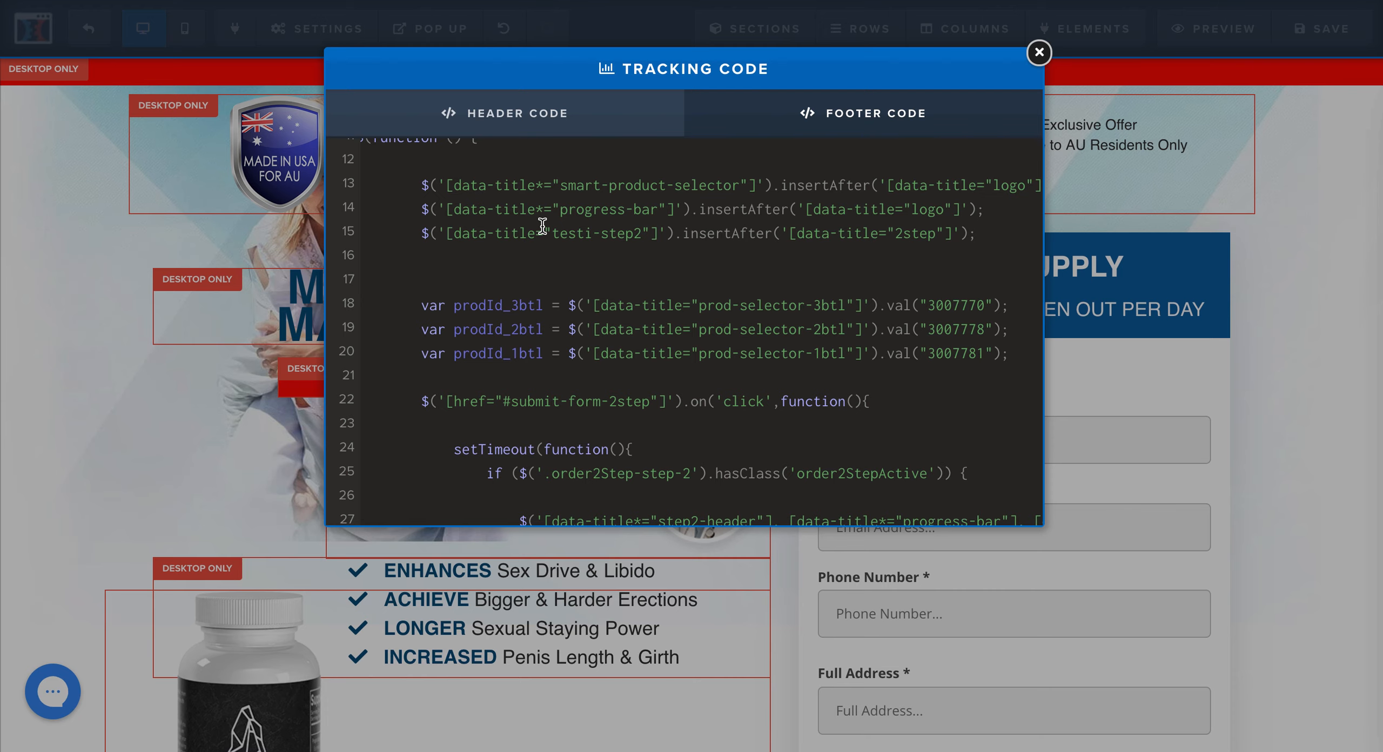
scroll(542, 226, up, 3)
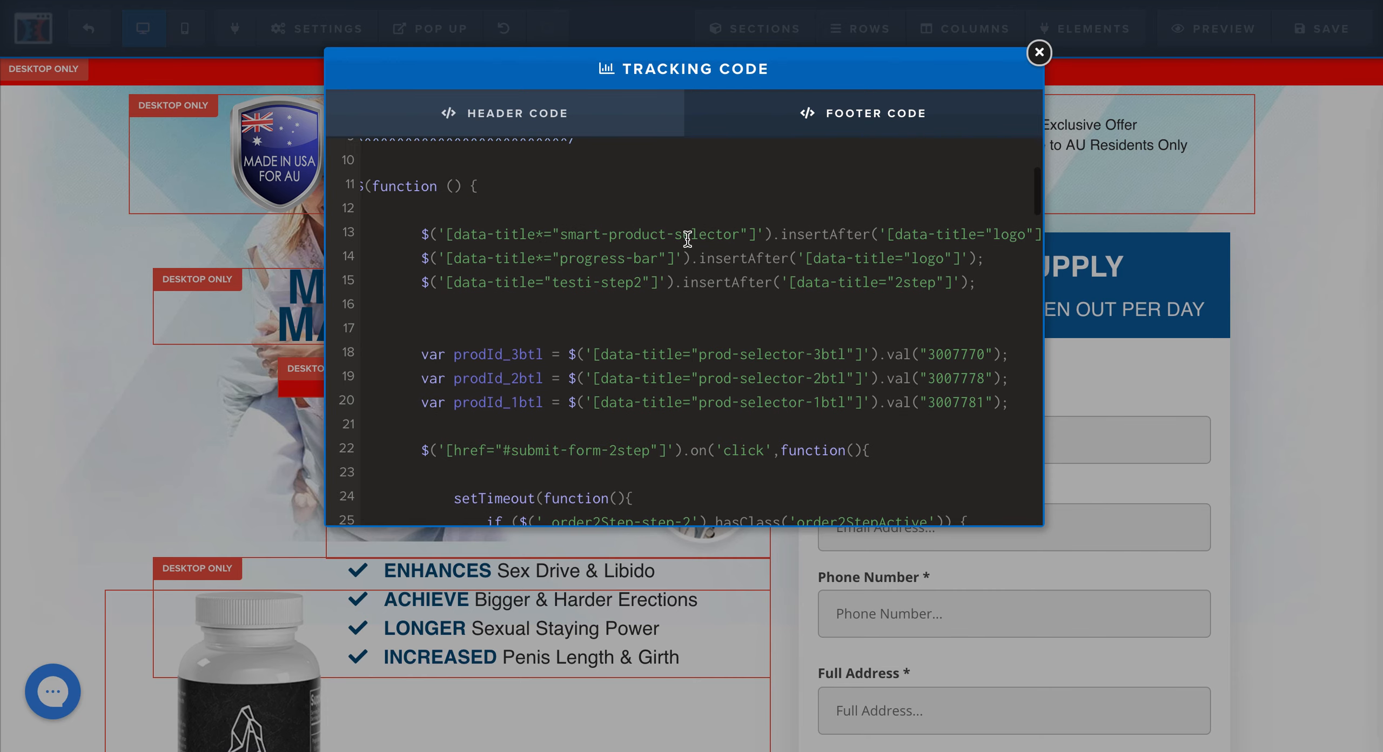
scroll(855, 238, right, 2)
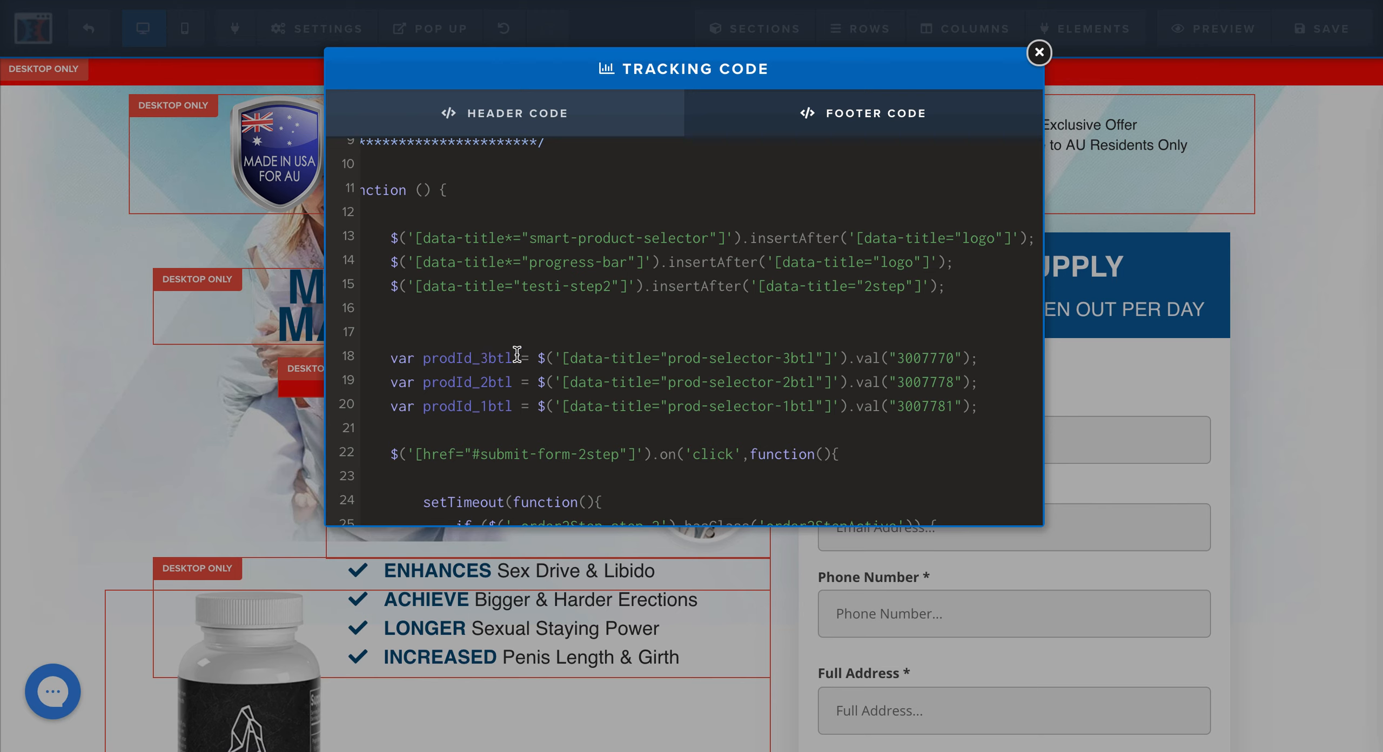
- Review the footer script from the package product IDs through the submit-form-2step handler, the step-one return handlers and the pidChecker function
scroll(517, 355, down, 2)
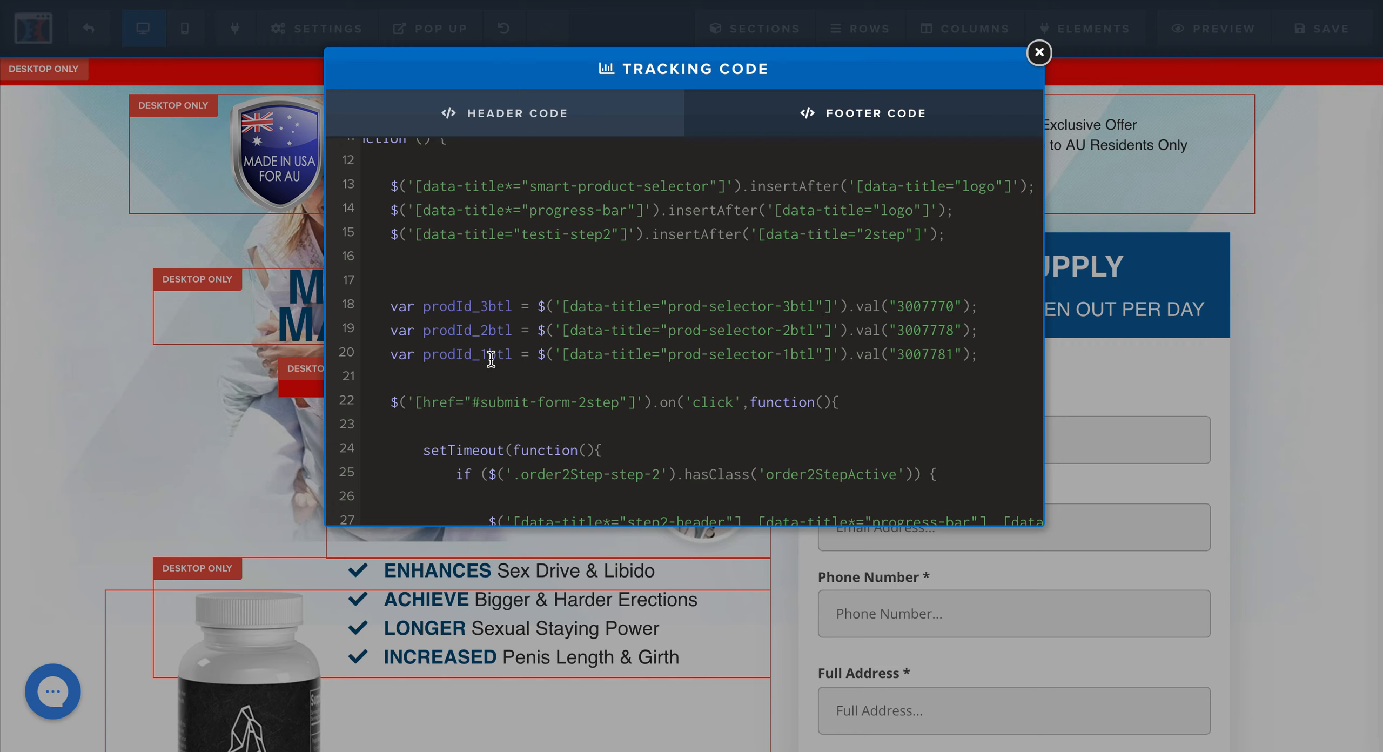
double_click(926, 354)
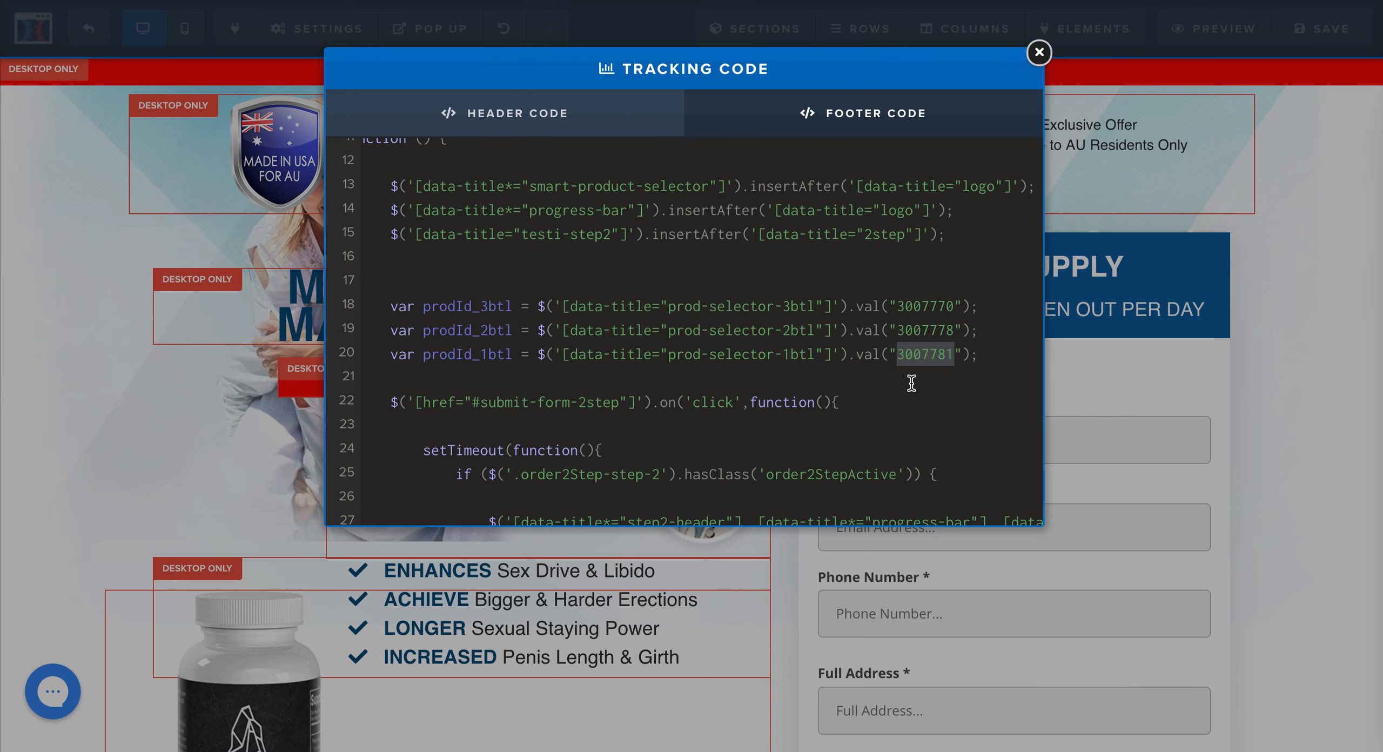
scroll(913, 378, down, 3)
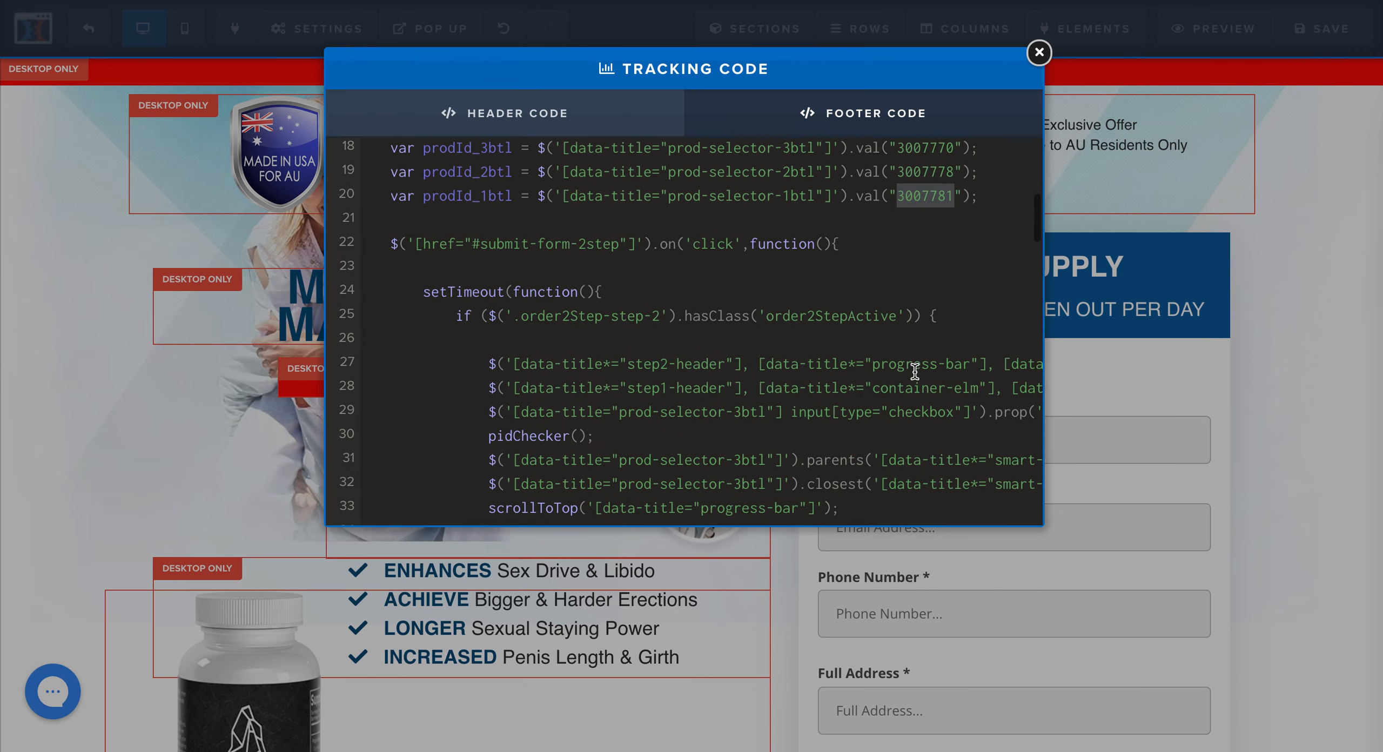
scroll(915, 371, down, 3)
scroll(709, 428, down, 15)
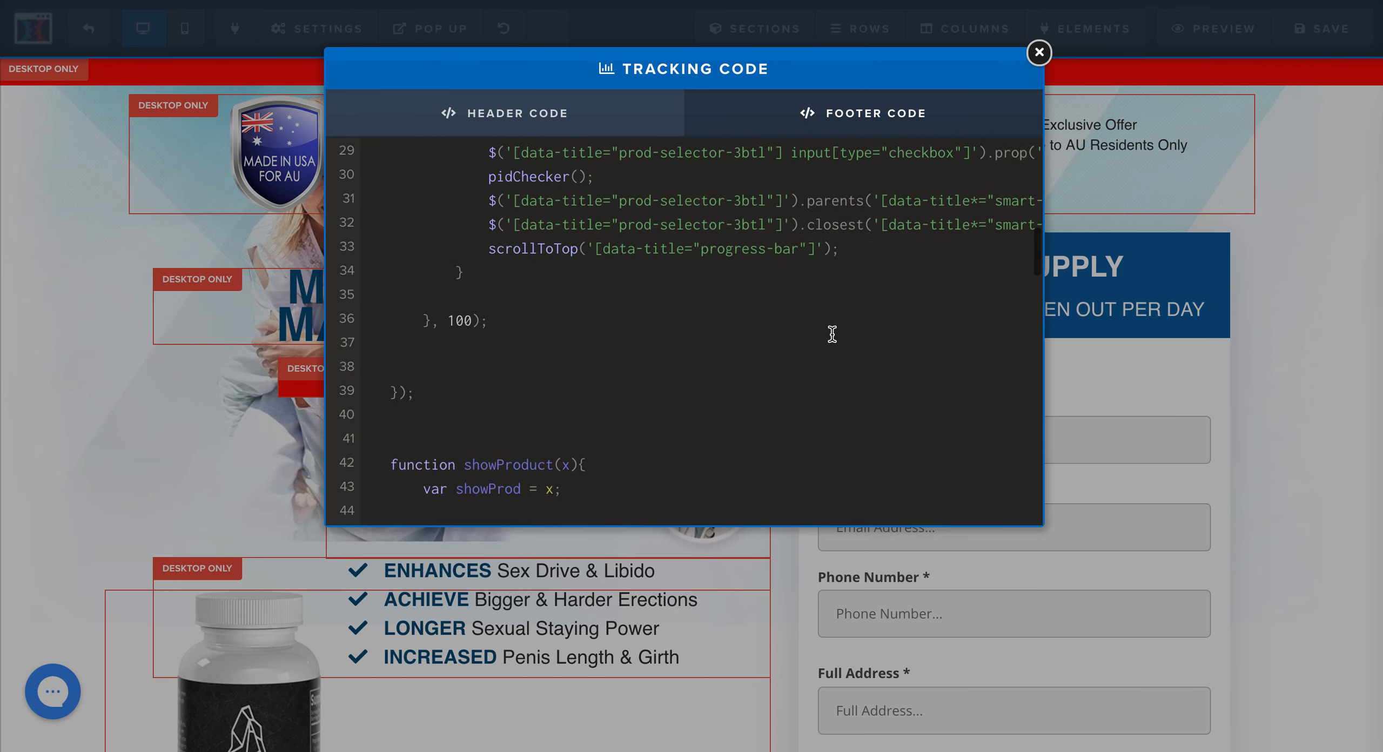
scroll(829, 333, down, 4)
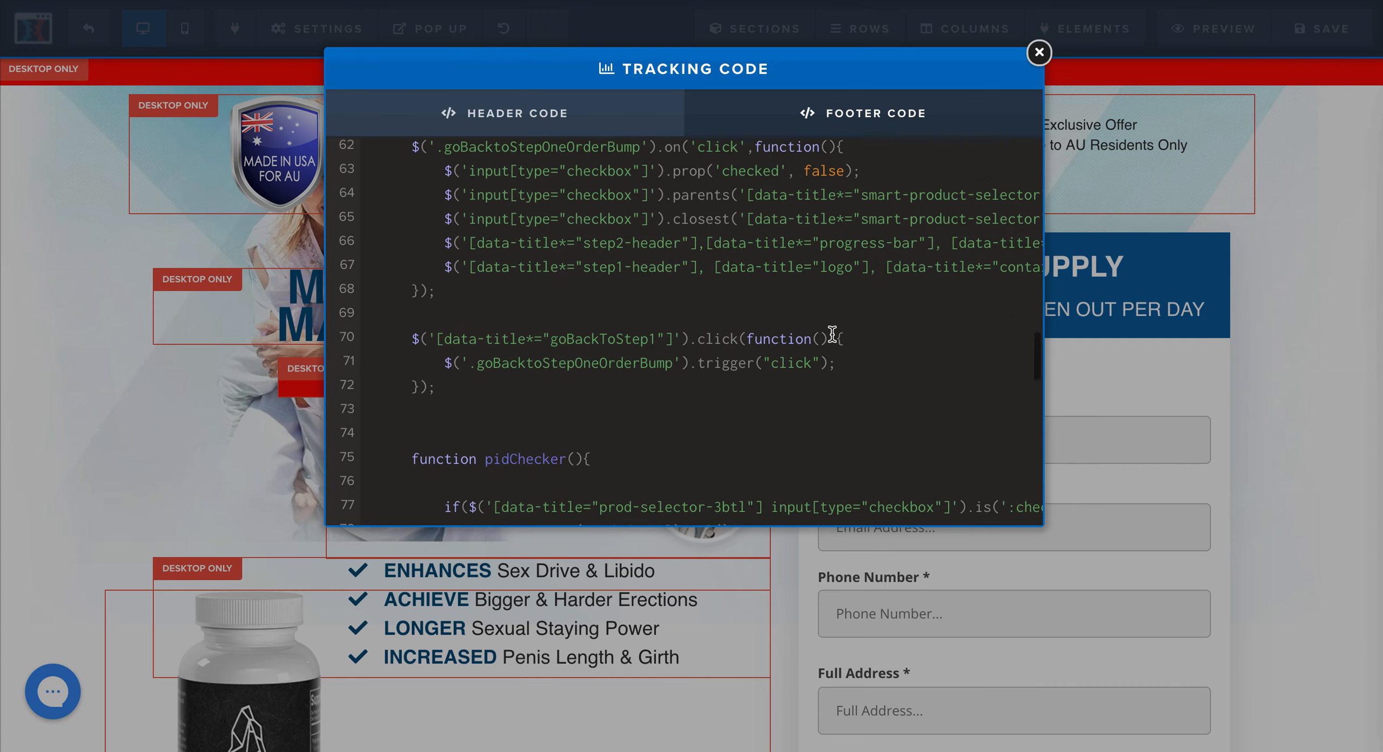
- Close the tracking code, then save the order page and open its preview
click(1038, 52)
click(1332, 40)
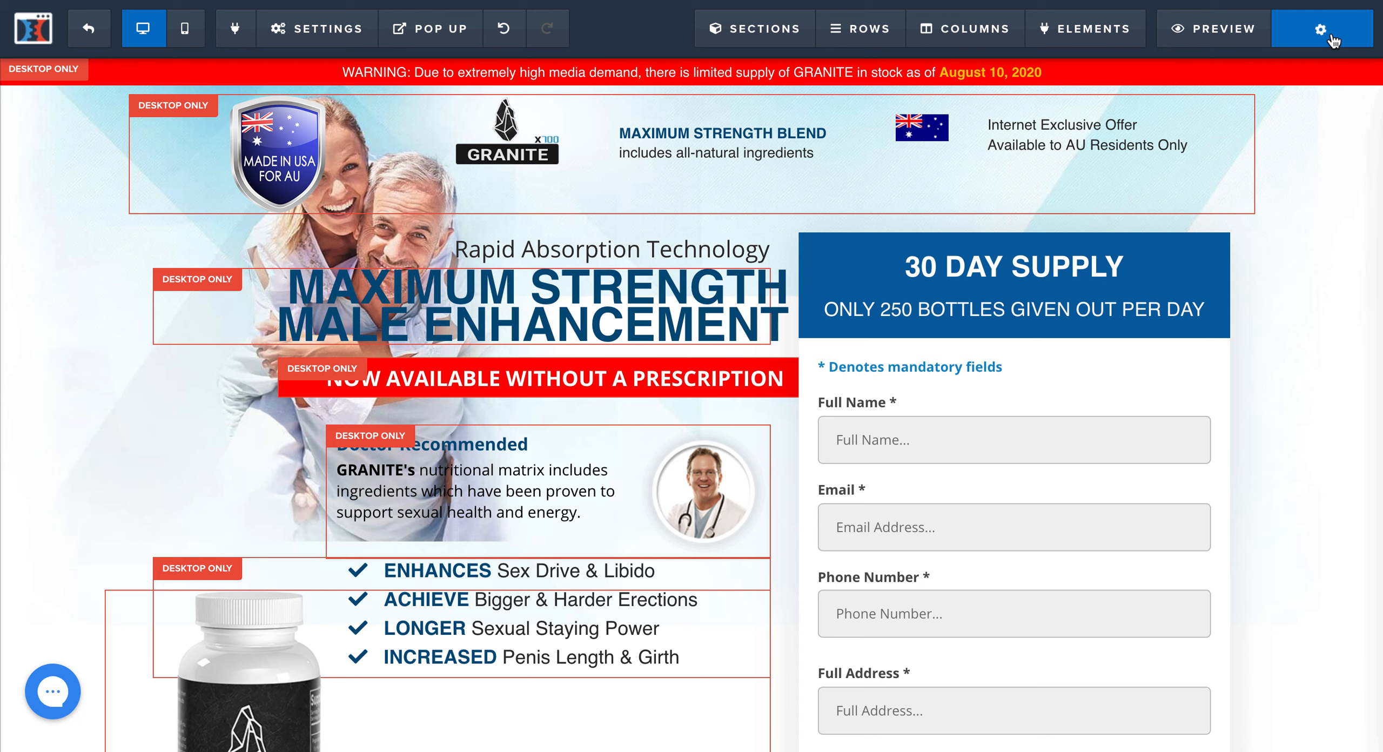
click(1223, 35)
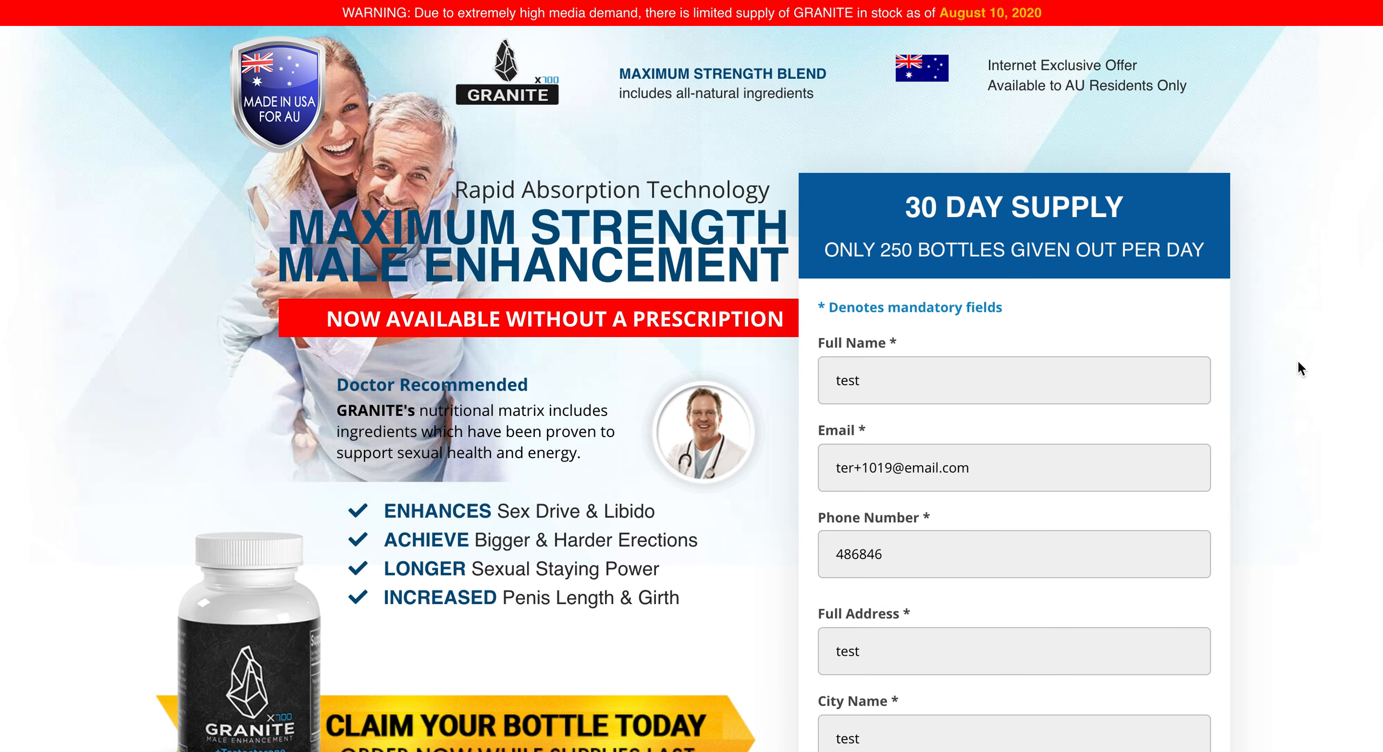
- Set the country to Ireland in the shipping form and submit it to reach the payment step
scroll(1299, 362, down, 1)
scroll(1298, 361, down, 1)
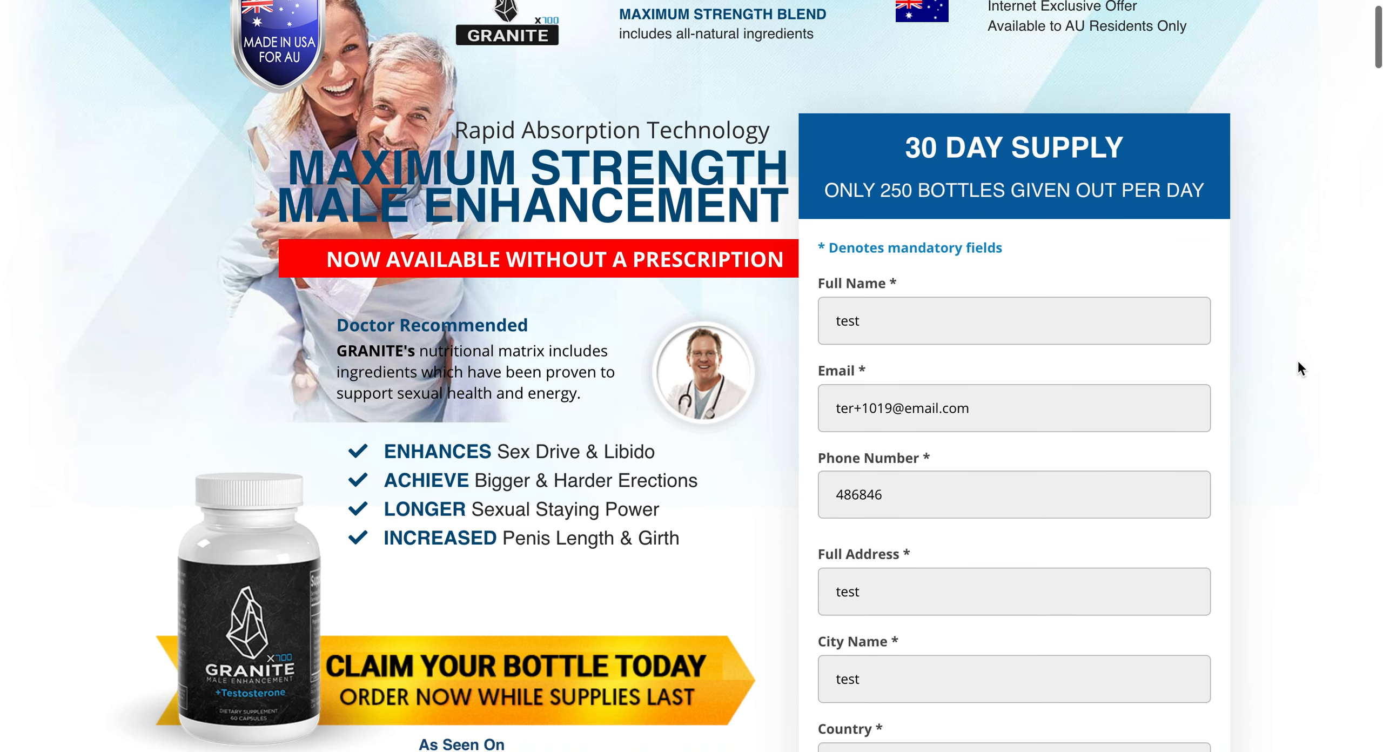
scroll(1298, 362, down, 2)
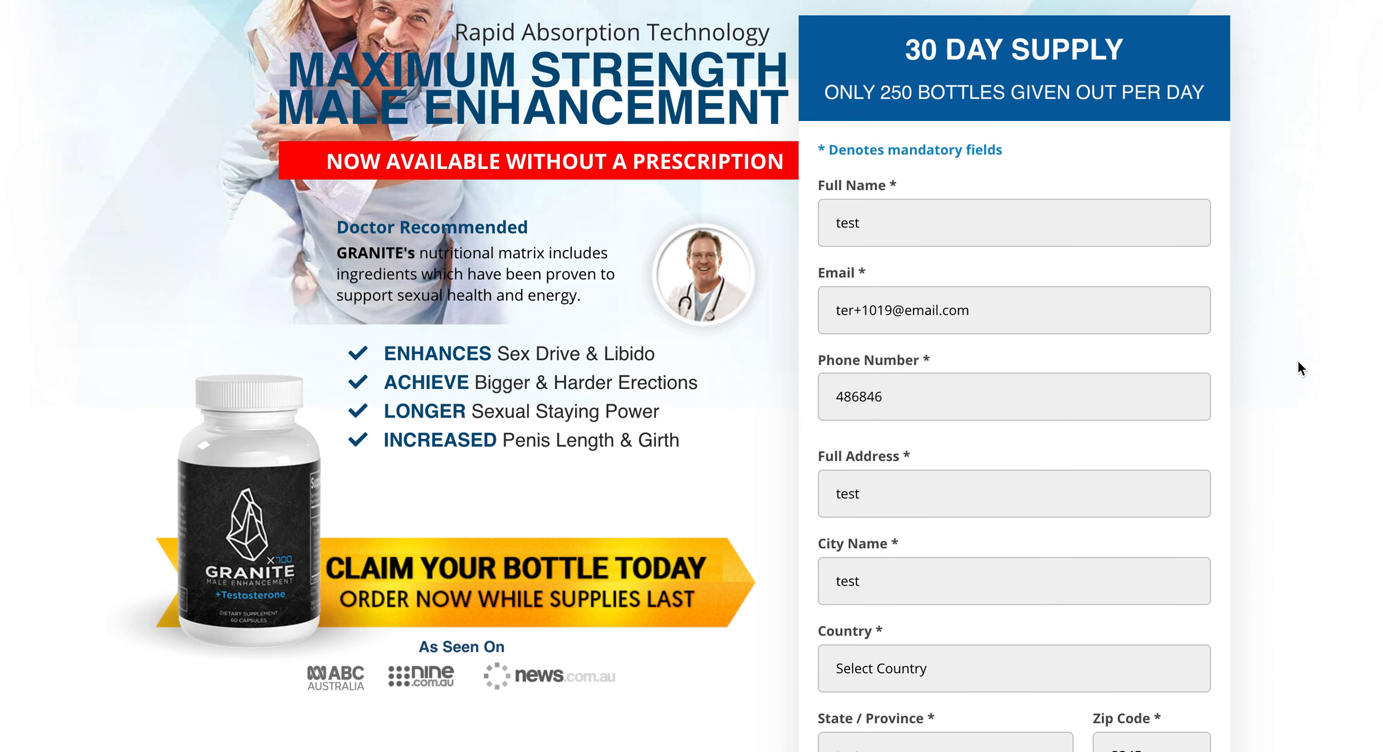
scroll(1299, 368, down, 2)
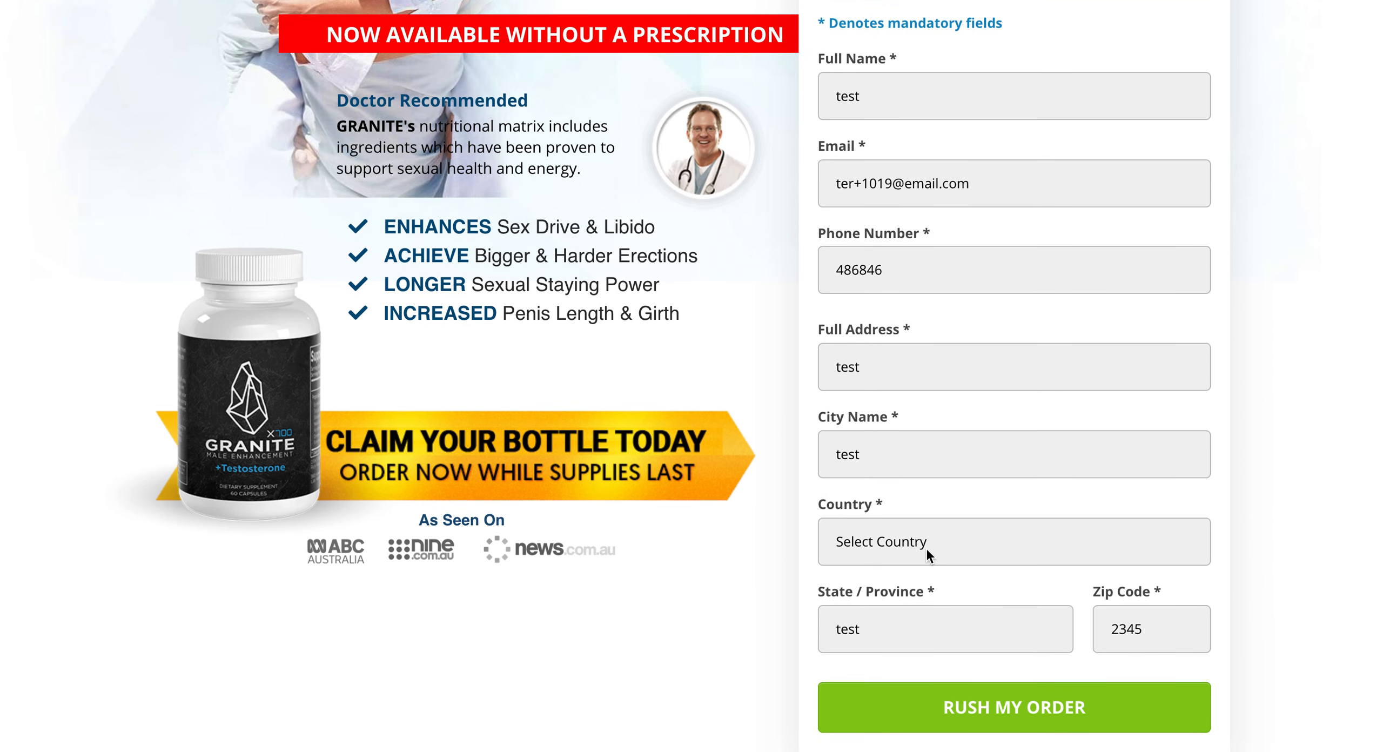
click(925, 547)
click(905, 630)
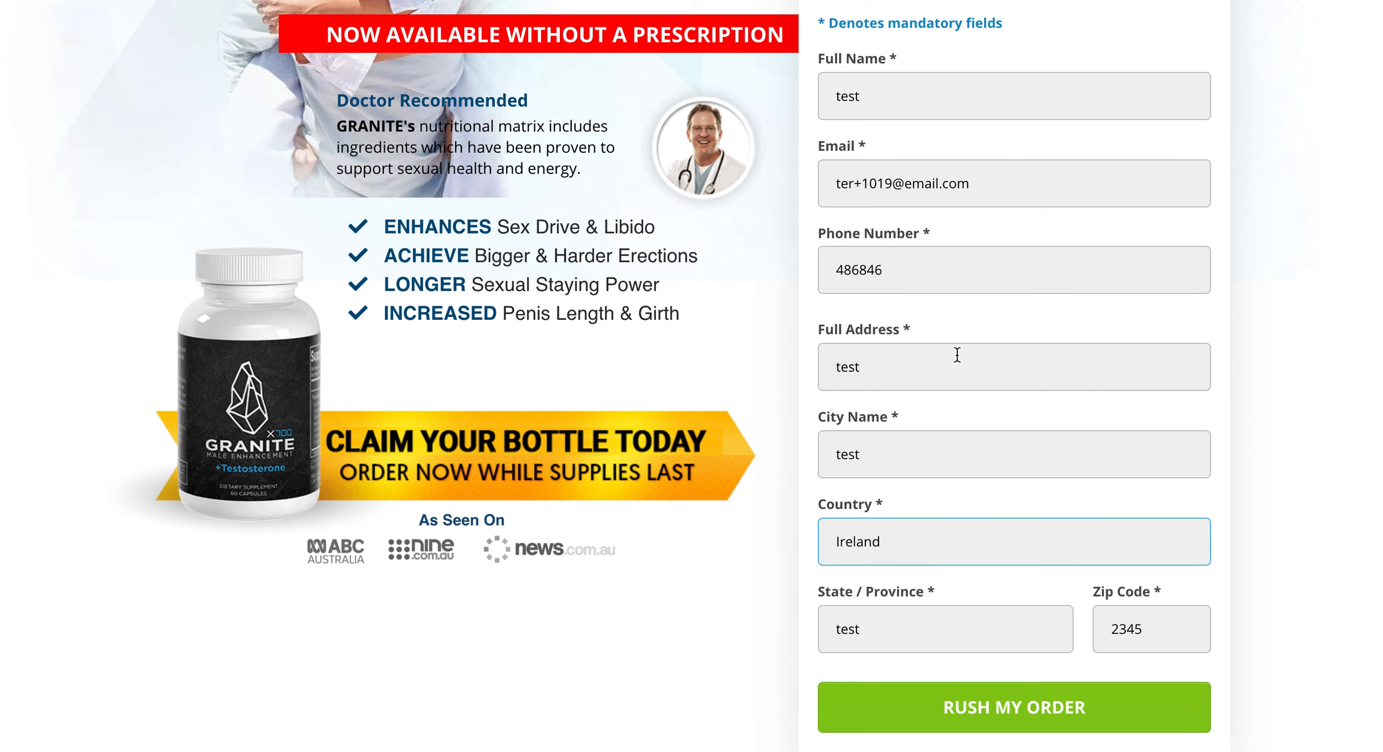
scroll(957, 355, down, 2)
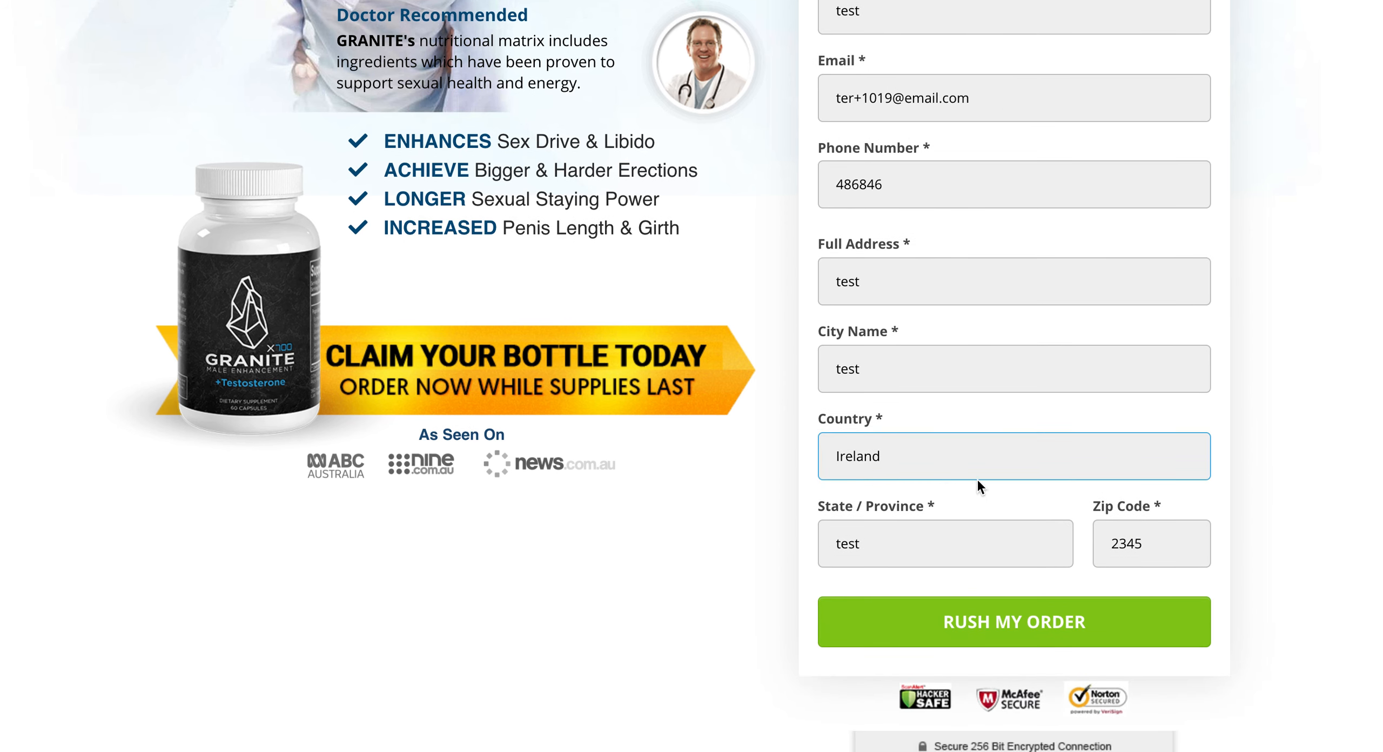
click(937, 621)
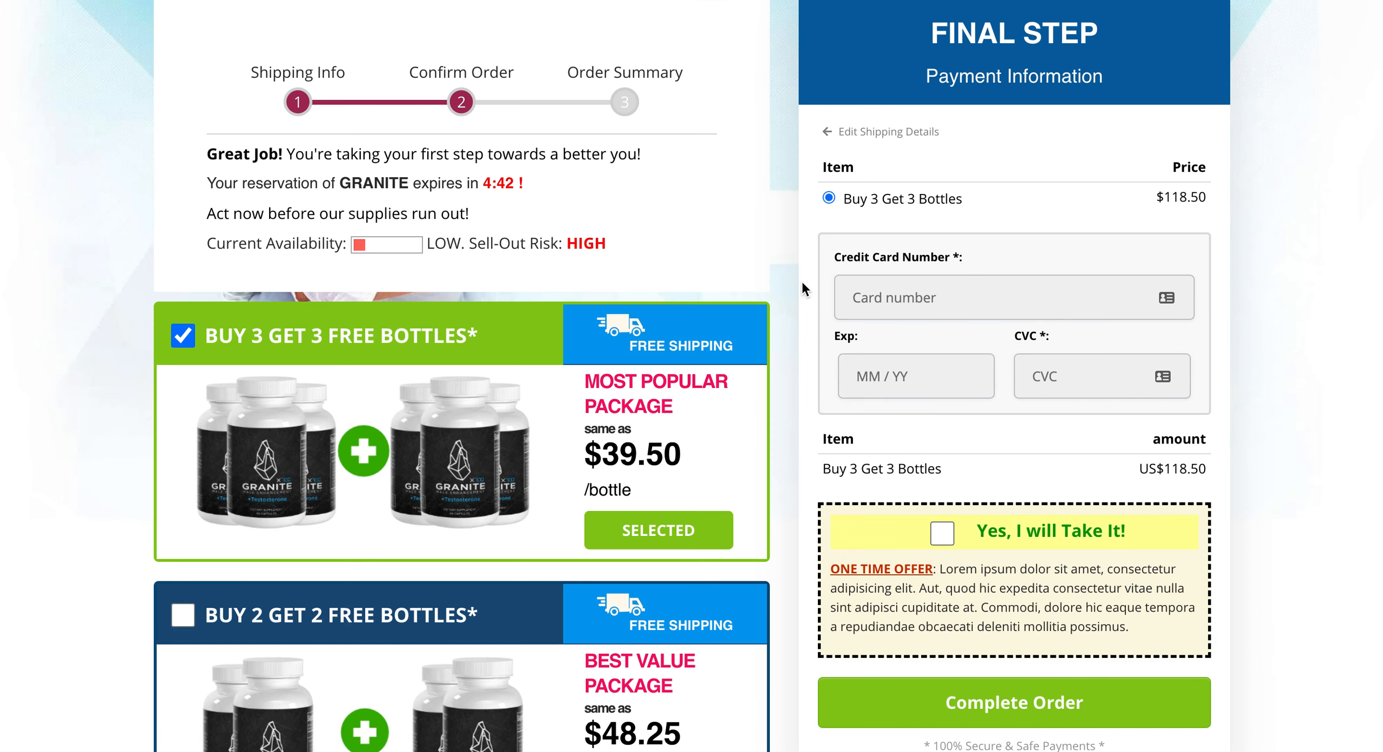
- Review the second order step's layout, from the header and progress bar through the package selectors to the testimonials and footer
scroll(783, 278, up, 3)
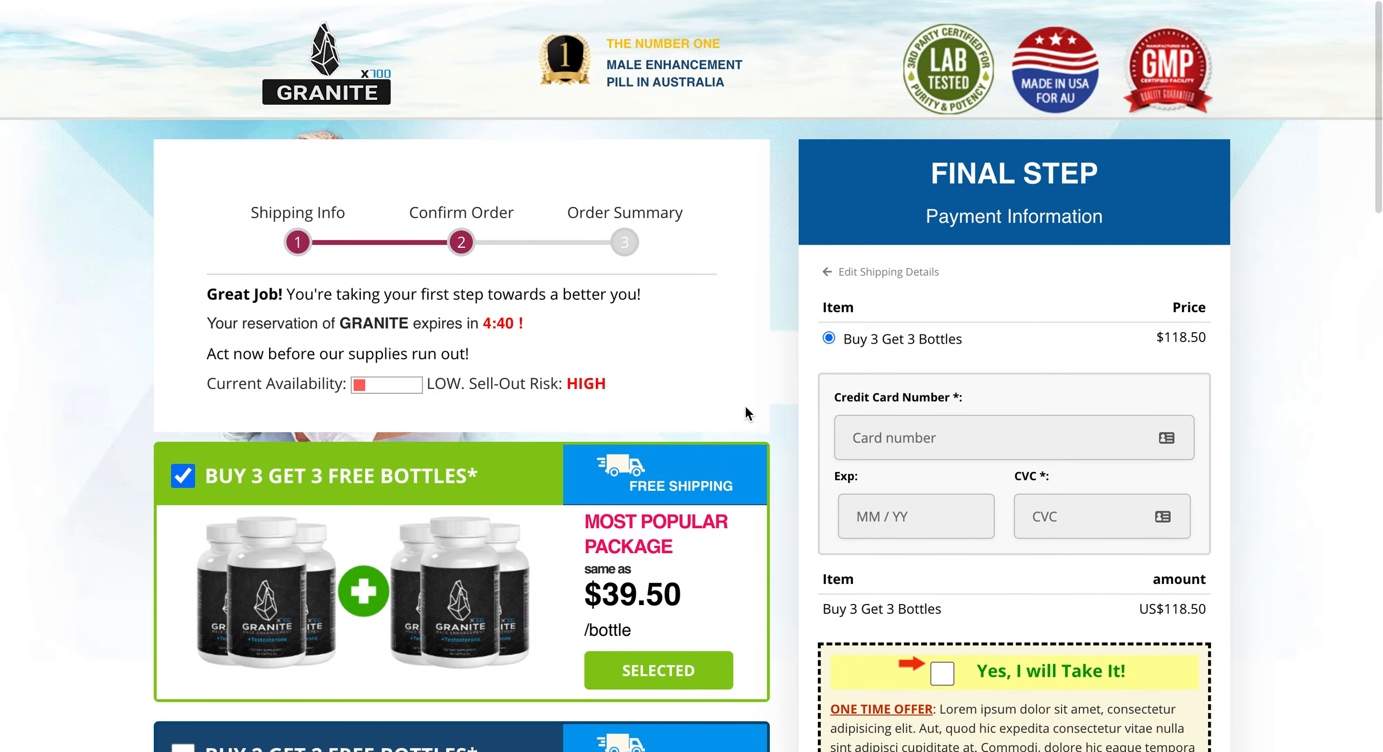
scroll(746, 411, down, 15)
scroll(670, 305, down, 5)
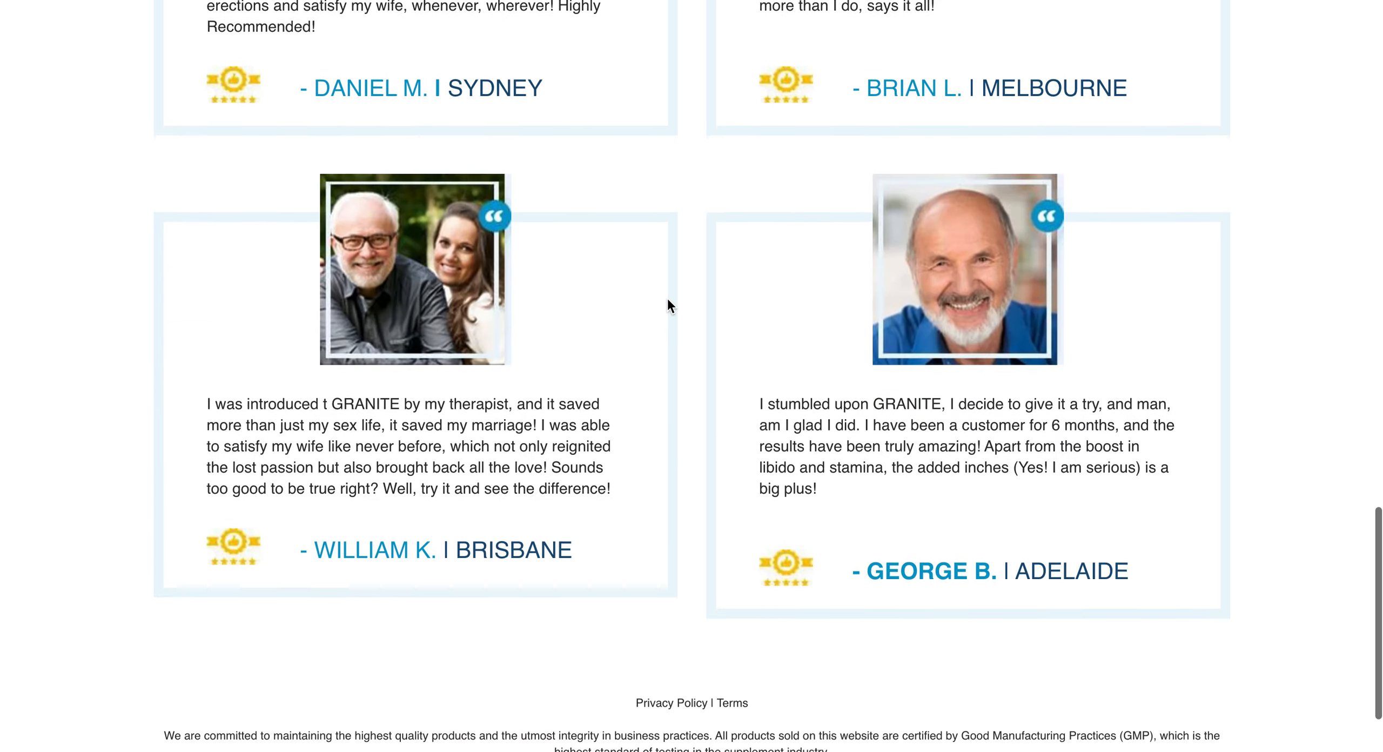
scroll(715, 562, down, 3)
scroll(758, 427, up, 15)
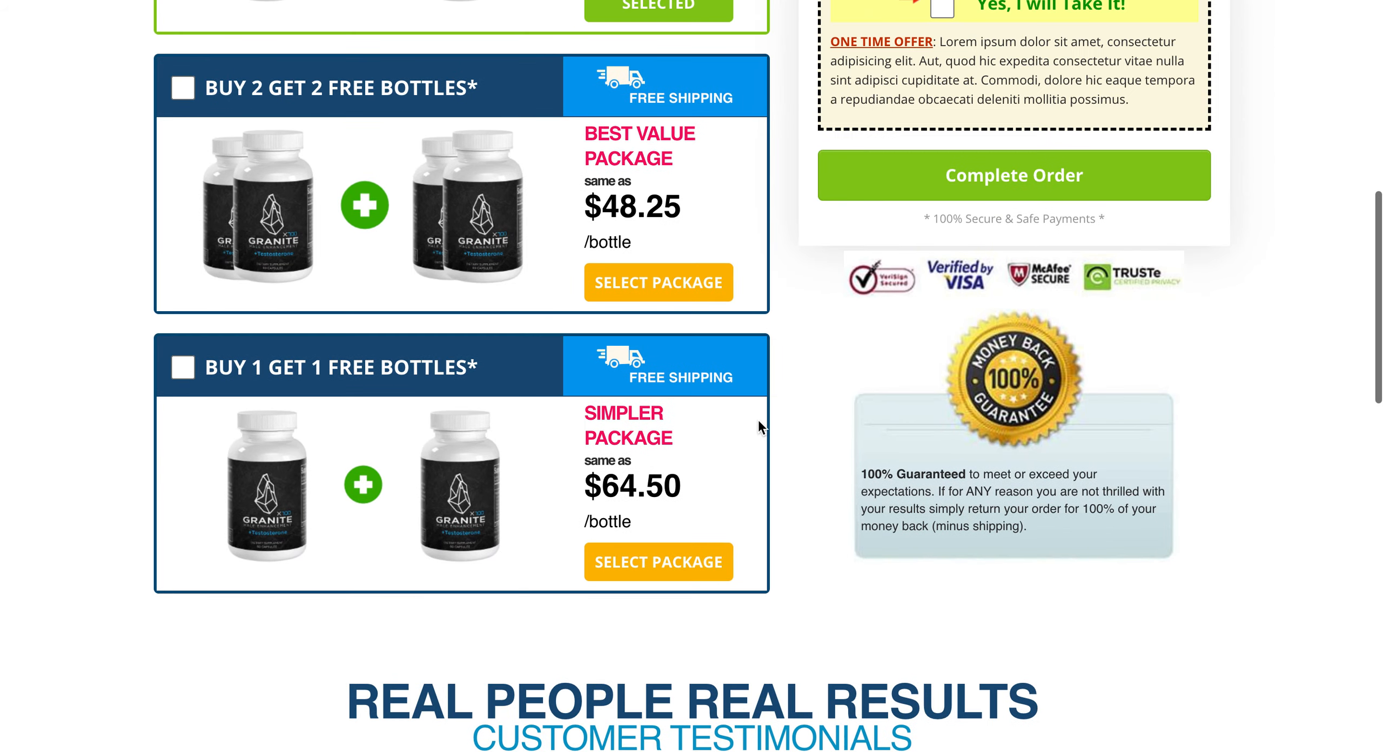
scroll(759, 419, up, 5)
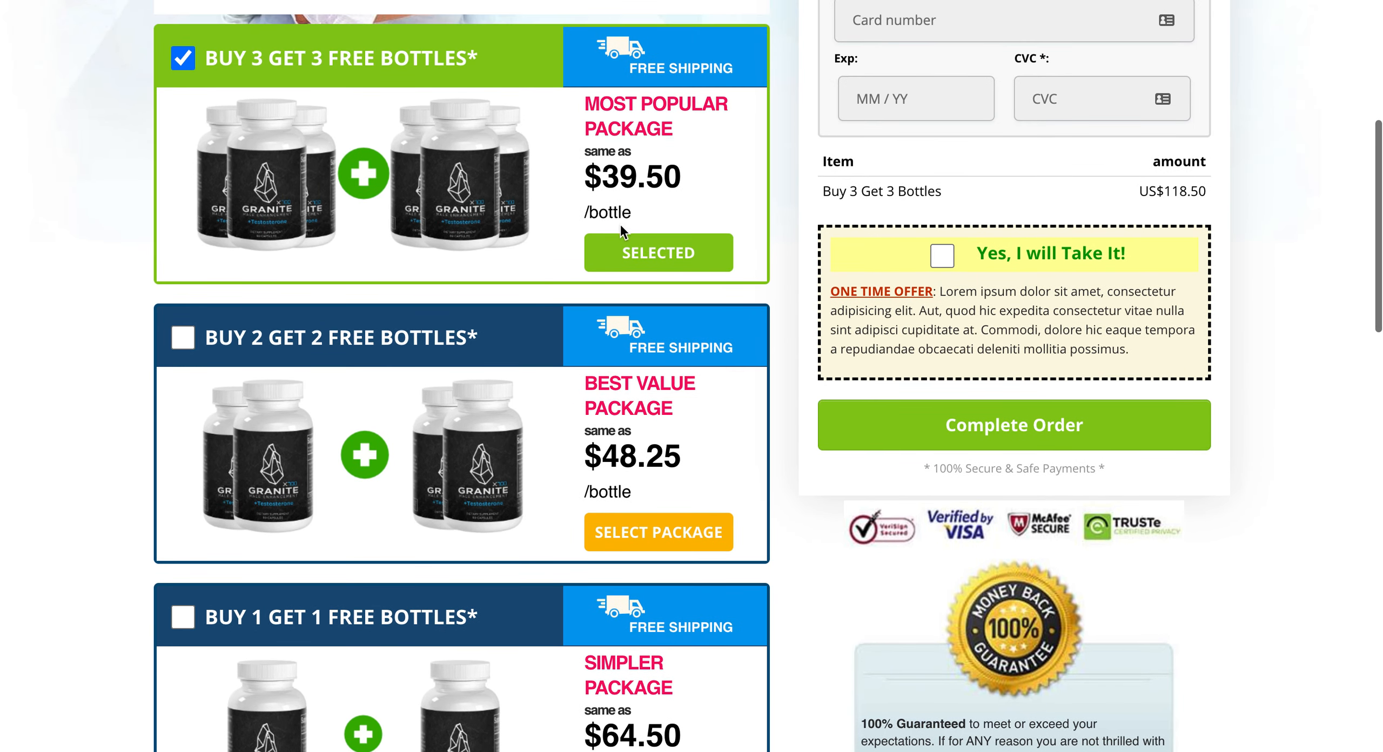
- Select the Buy 2 Get 2, Buy 3 Get 3 and Buy 1 Get 1 packages in turn, and toggle the one-time offer on and off
click(658, 532)
scroll(929, 208, up, 3)
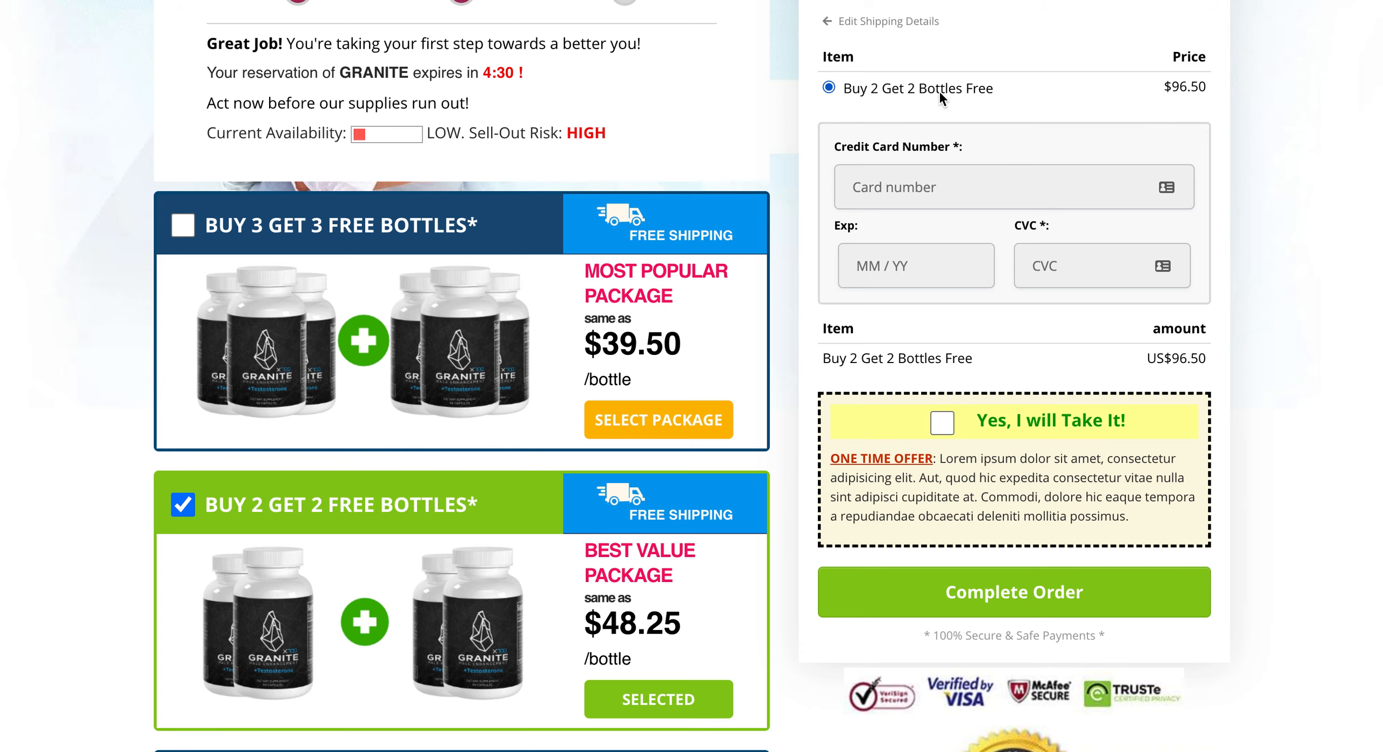
click(573, 376)
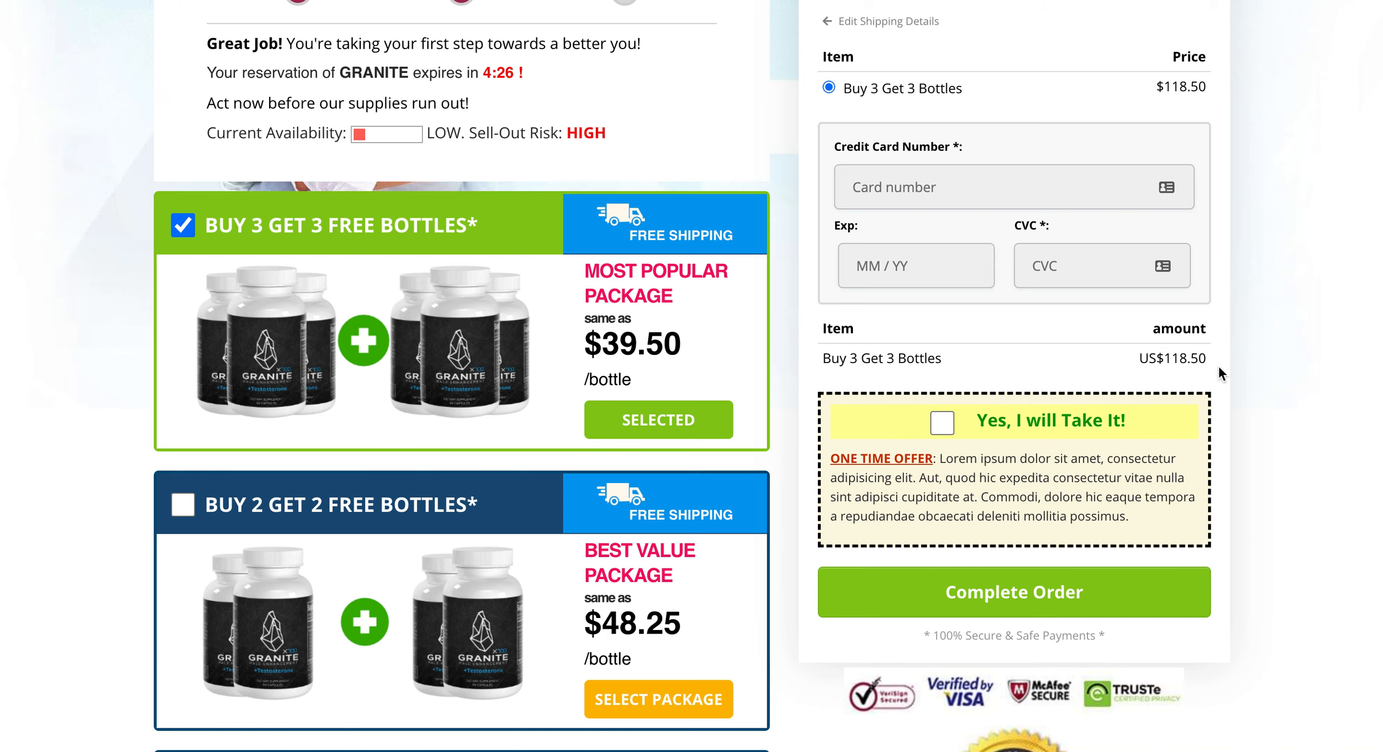
scroll(541, 656, down, 3)
click(497, 679)
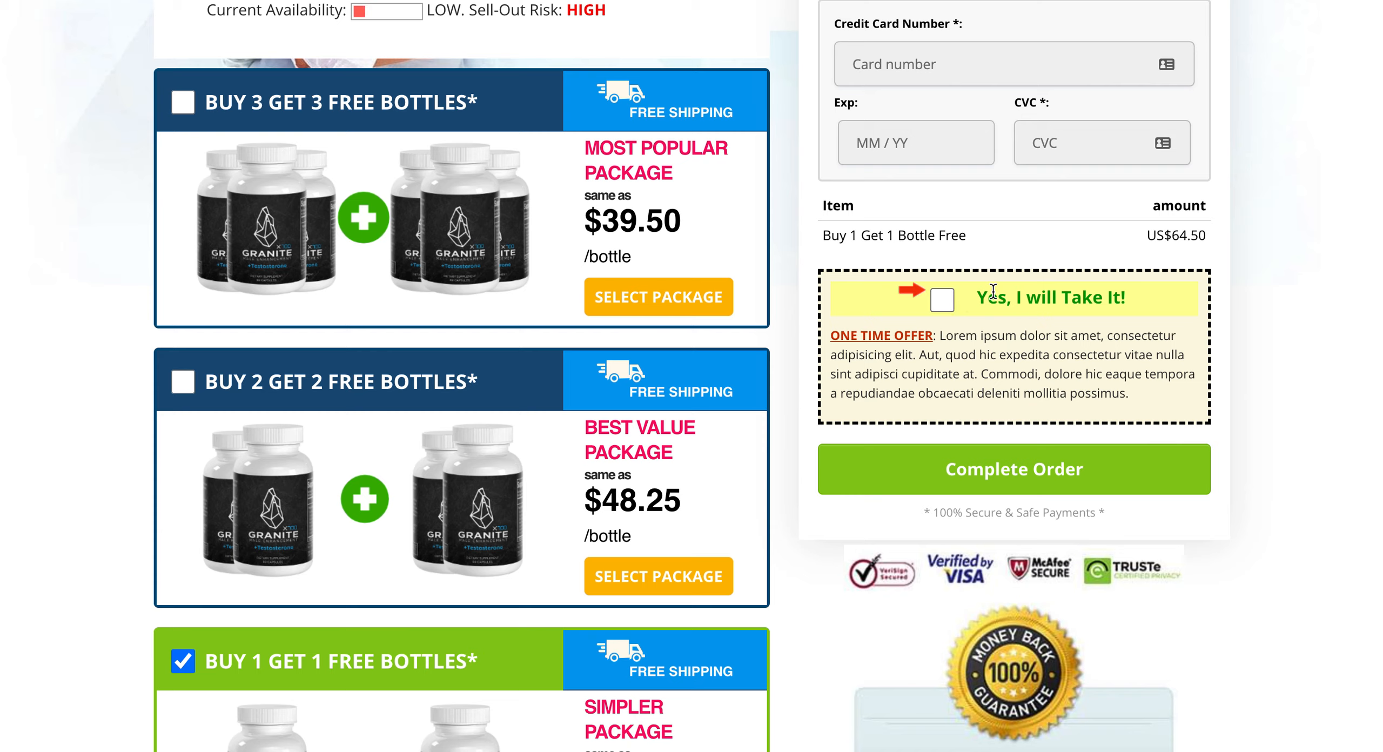
click(944, 306)
click(946, 305)
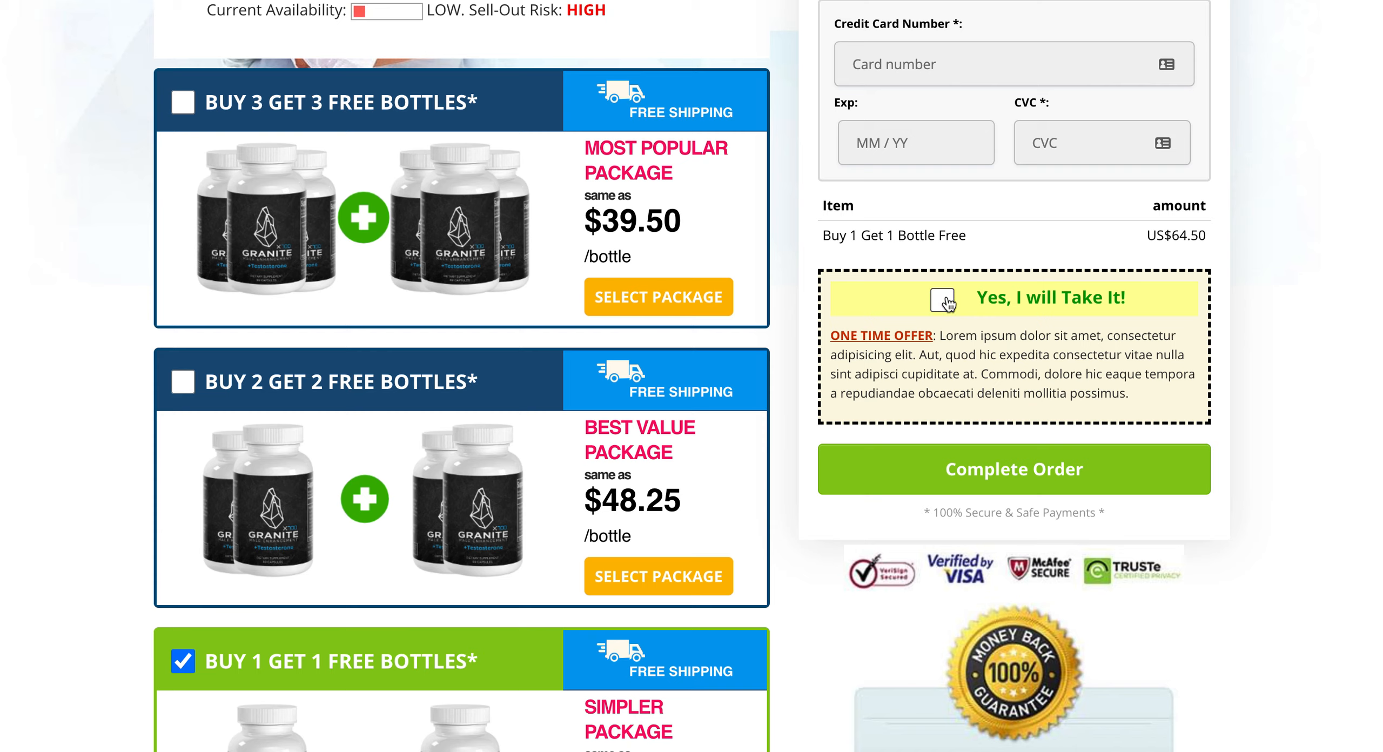